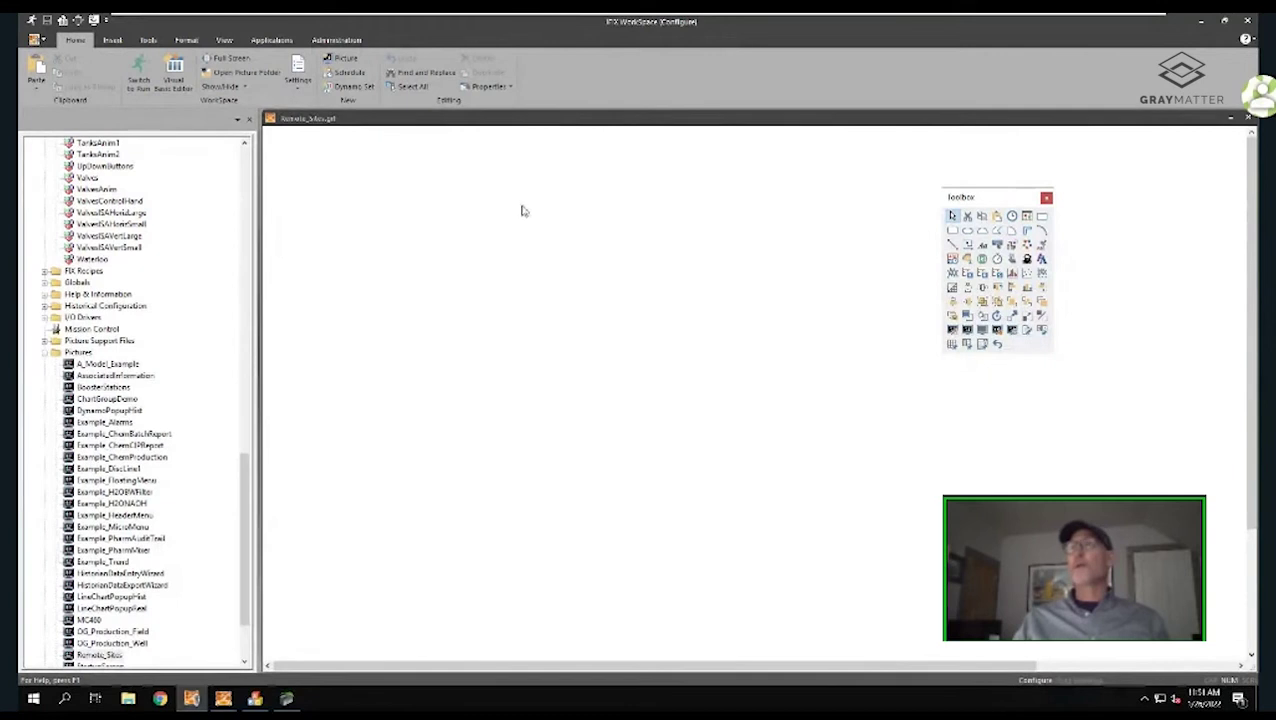
# Switch to the Industrial Gateway OPC Server configuration and view the tags of the Functions device under Simulation Examples
pyautogui.click(287, 700)
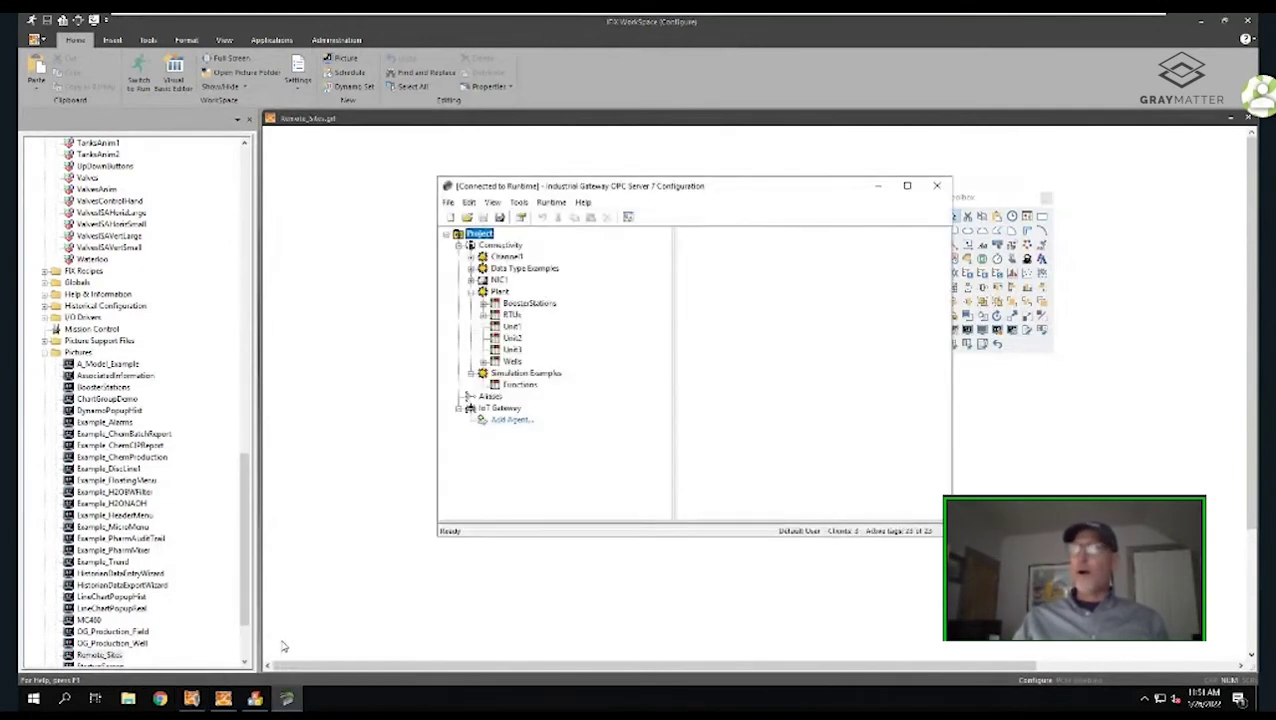
pyautogui.moveTo(667, 186); pyautogui.dragTo(498, 156)
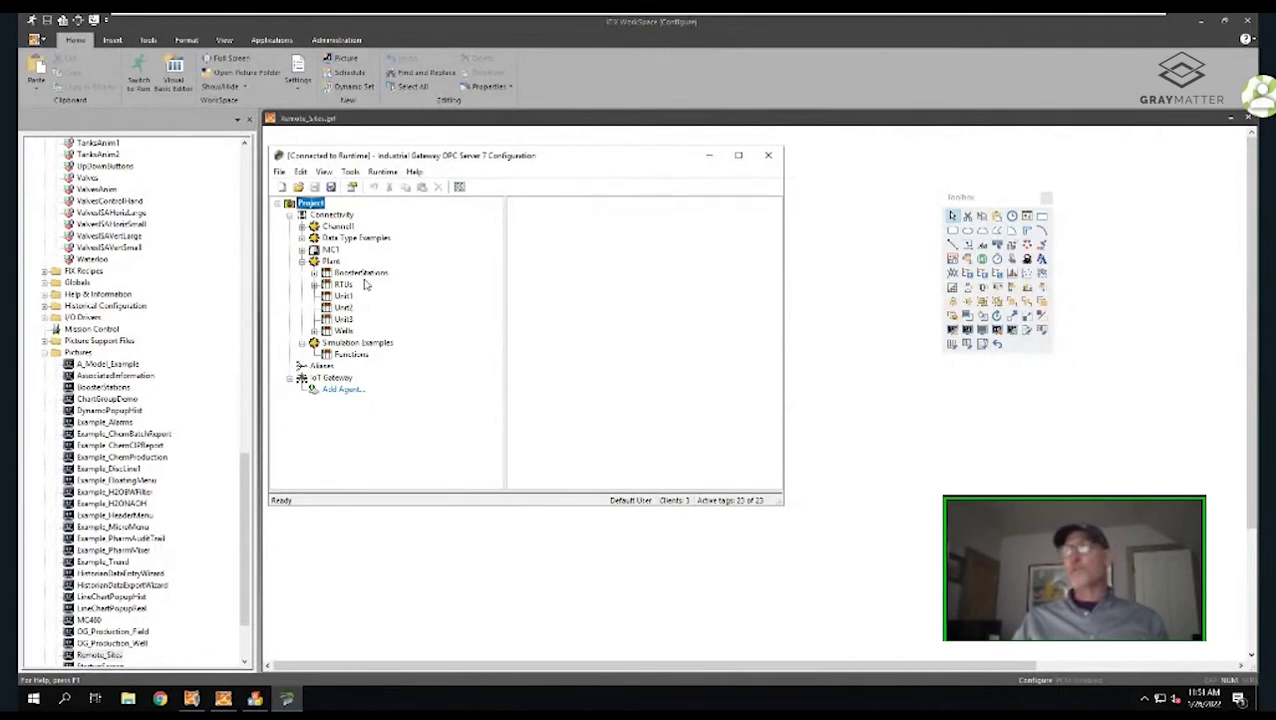
pyautogui.click(302, 262)
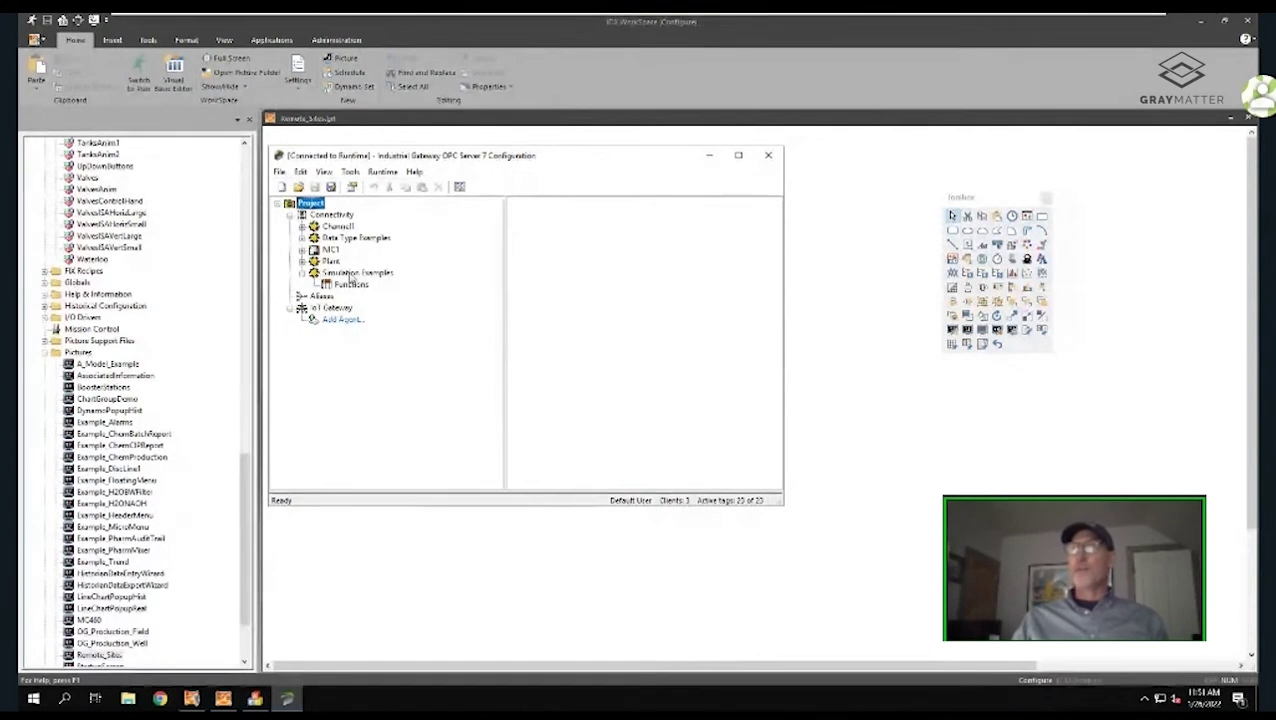
pyautogui.click(350, 274)
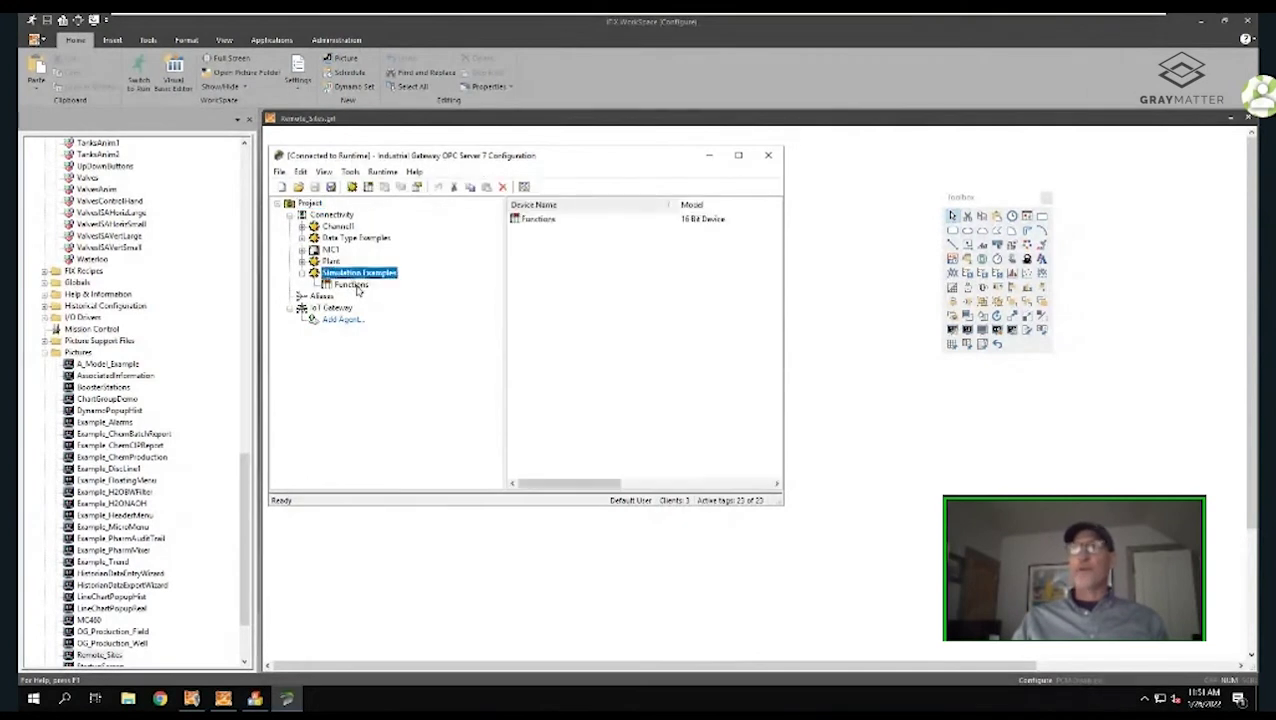
pyautogui.click(354, 286)
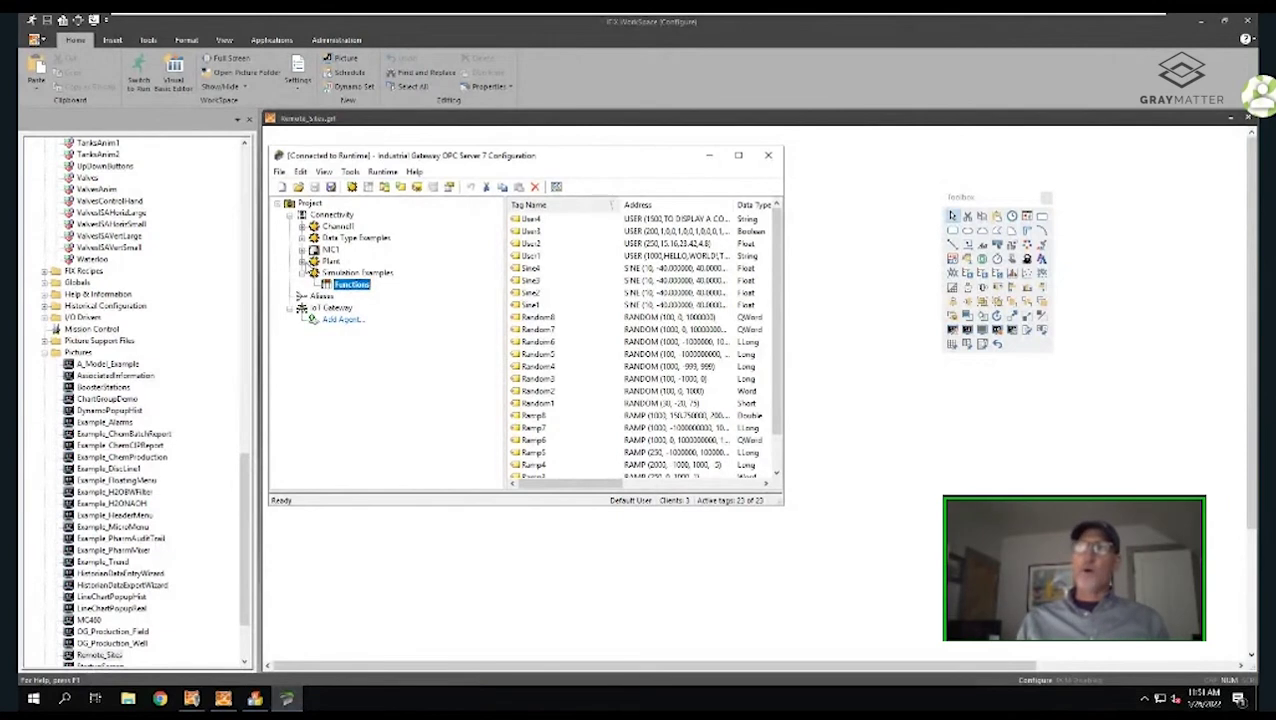
# Examine the Plant channel's devices and the tags of the RTU1 group under RTUs, including the Status tag
pyautogui.click(301, 260)
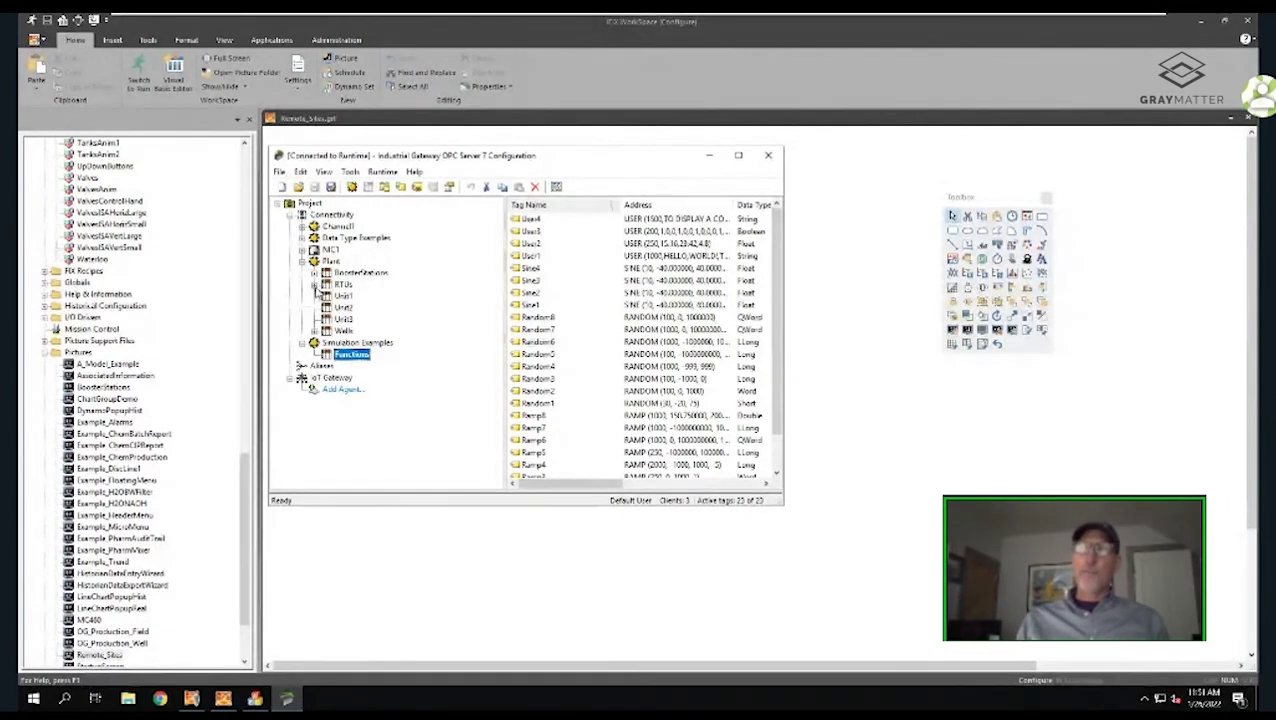
pyautogui.click(315, 286)
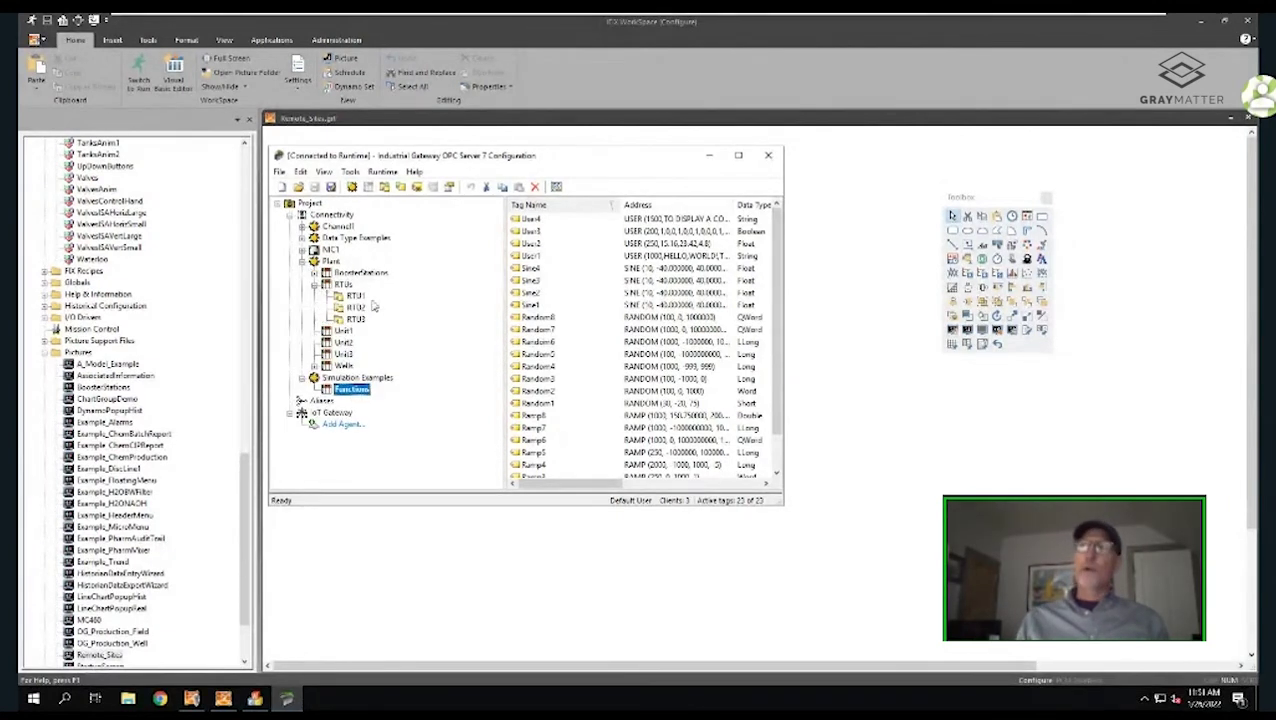
pyautogui.click(332, 261)
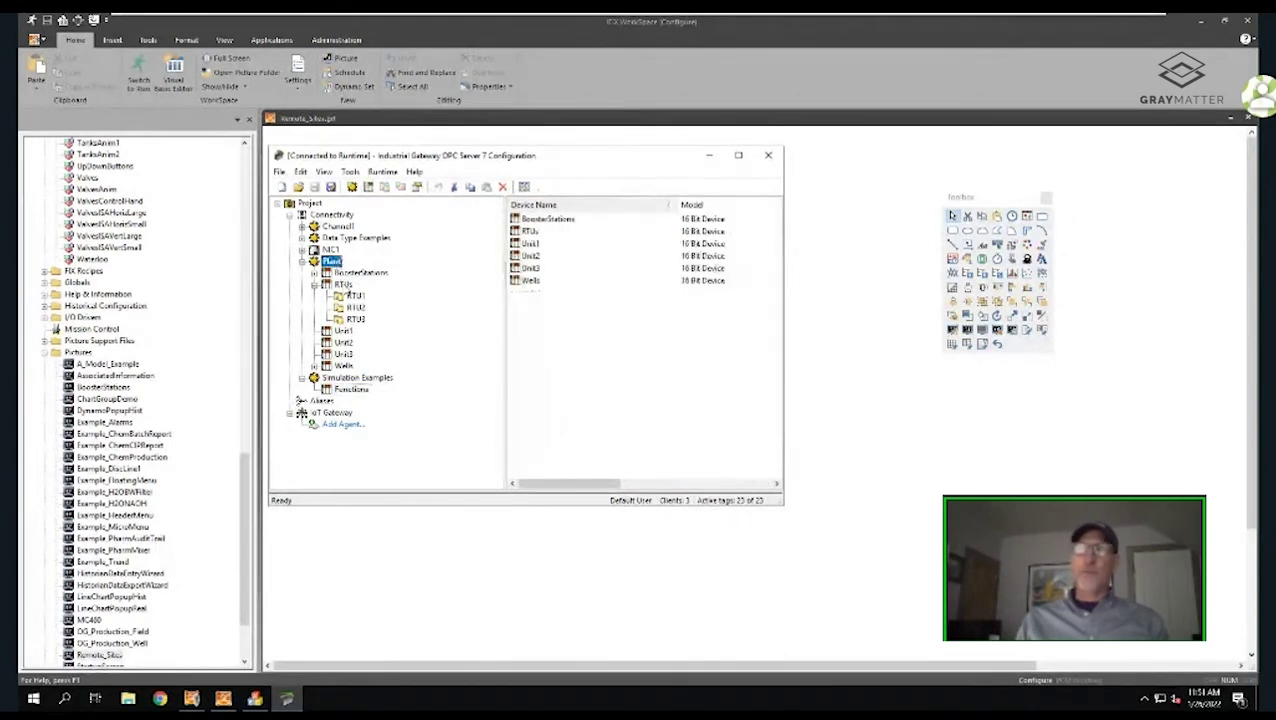
pyautogui.click(345, 286)
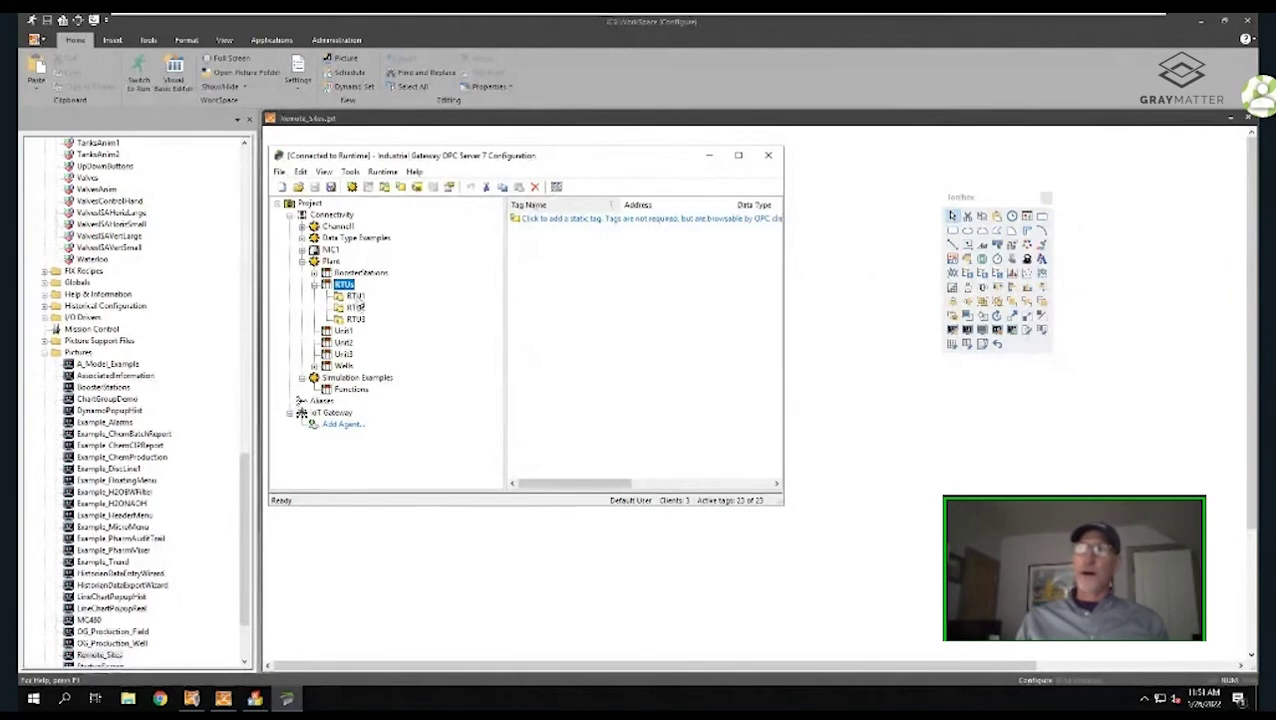
pyautogui.click(356, 297)
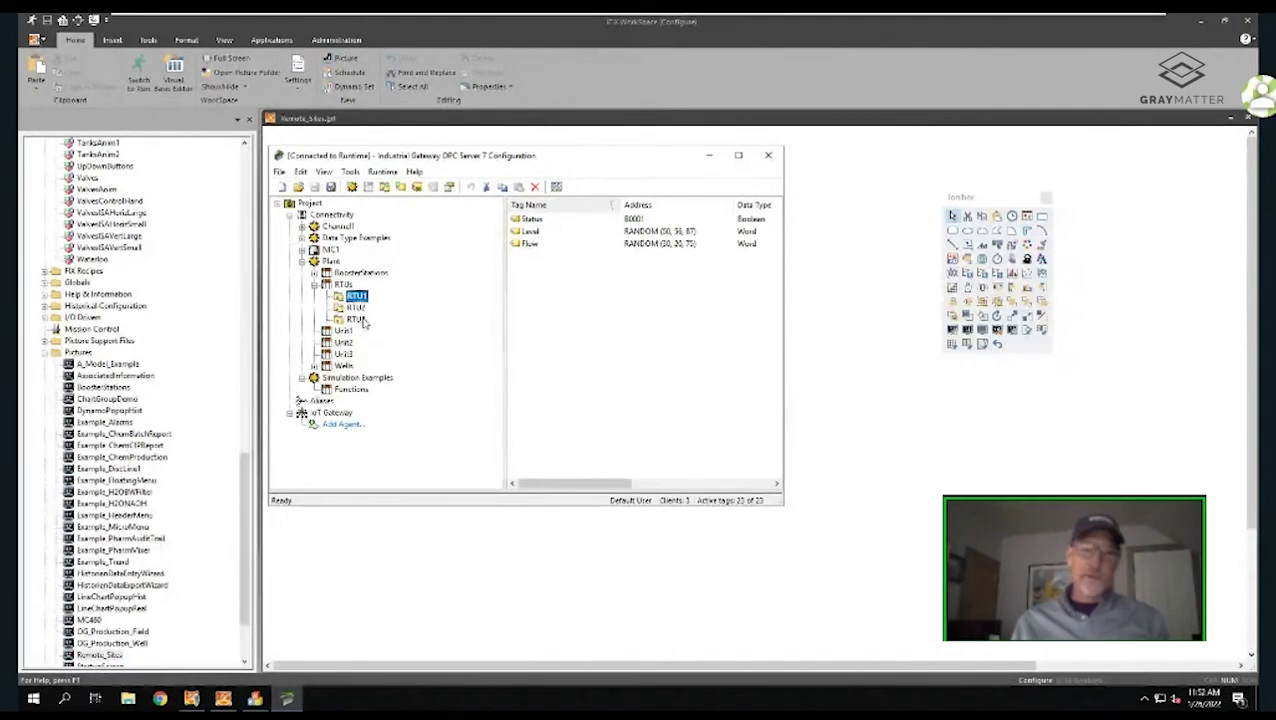
pyautogui.click(532, 220)
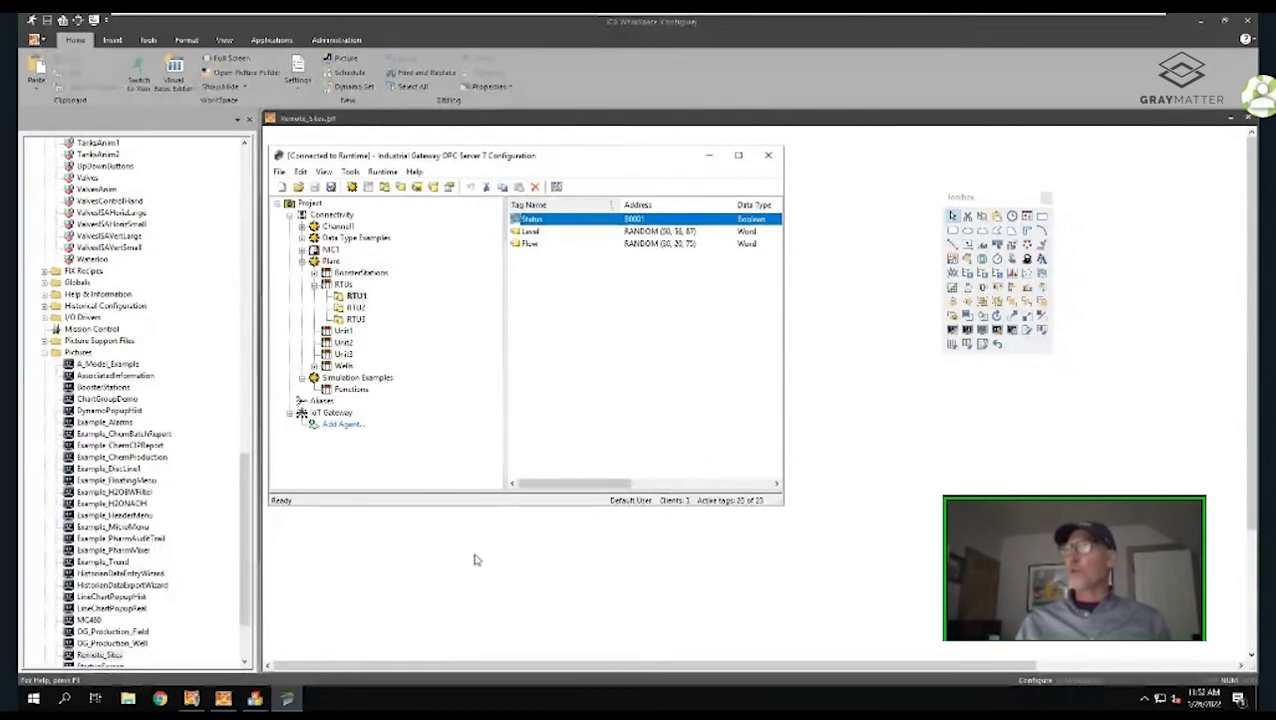
# Launch Configuration Hub from the iFIX WorkSpace and sign in with the prefilled credentials
pyautogui.click(414, 591)
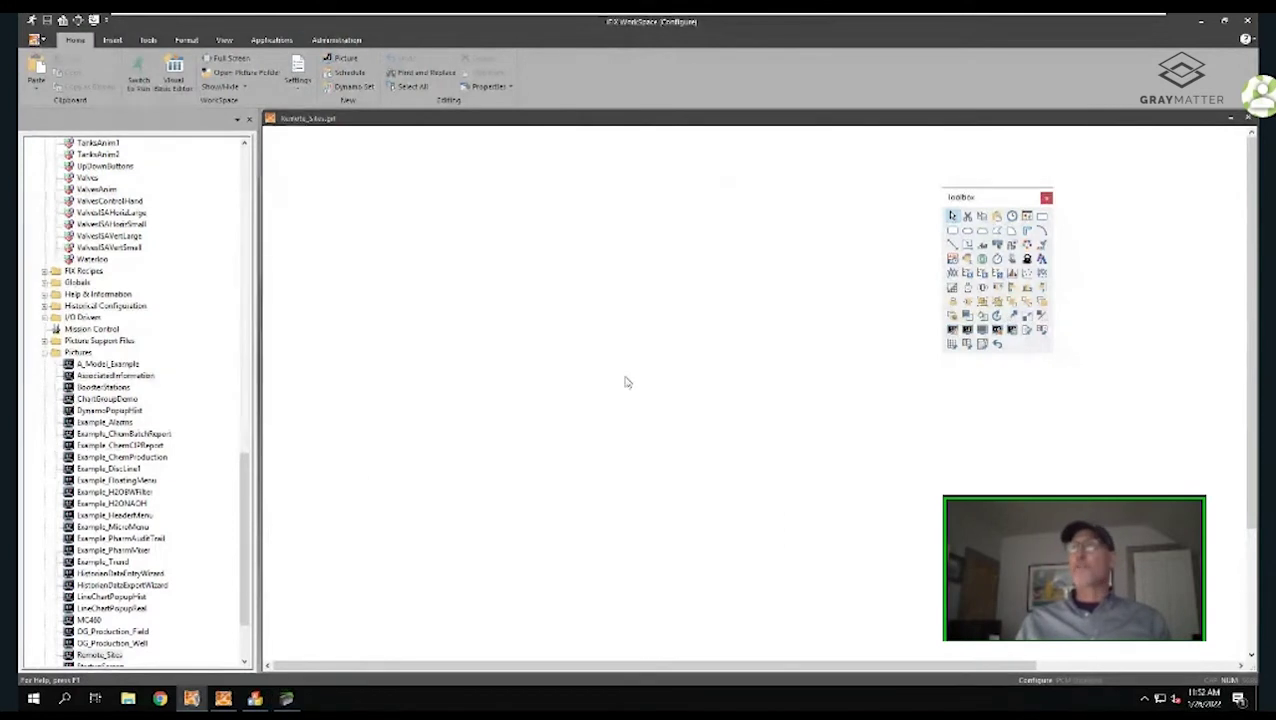
pyautogui.click(273, 41)
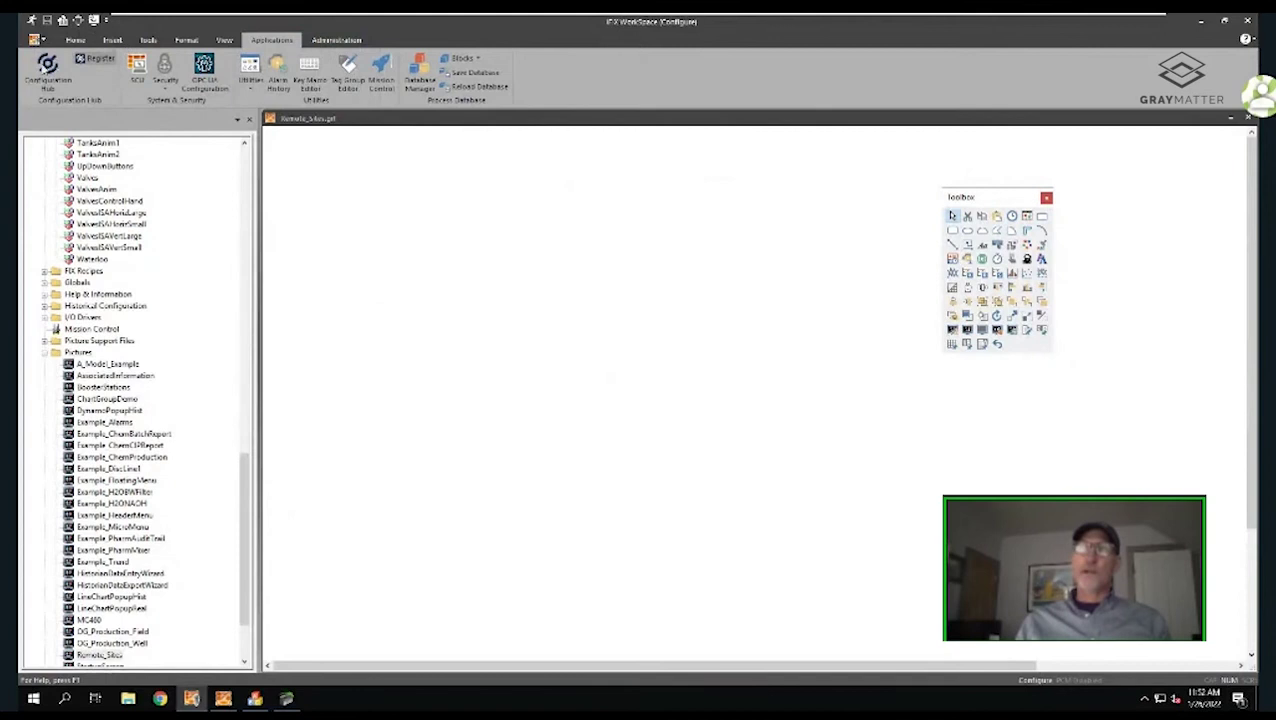
pyautogui.click(55, 77)
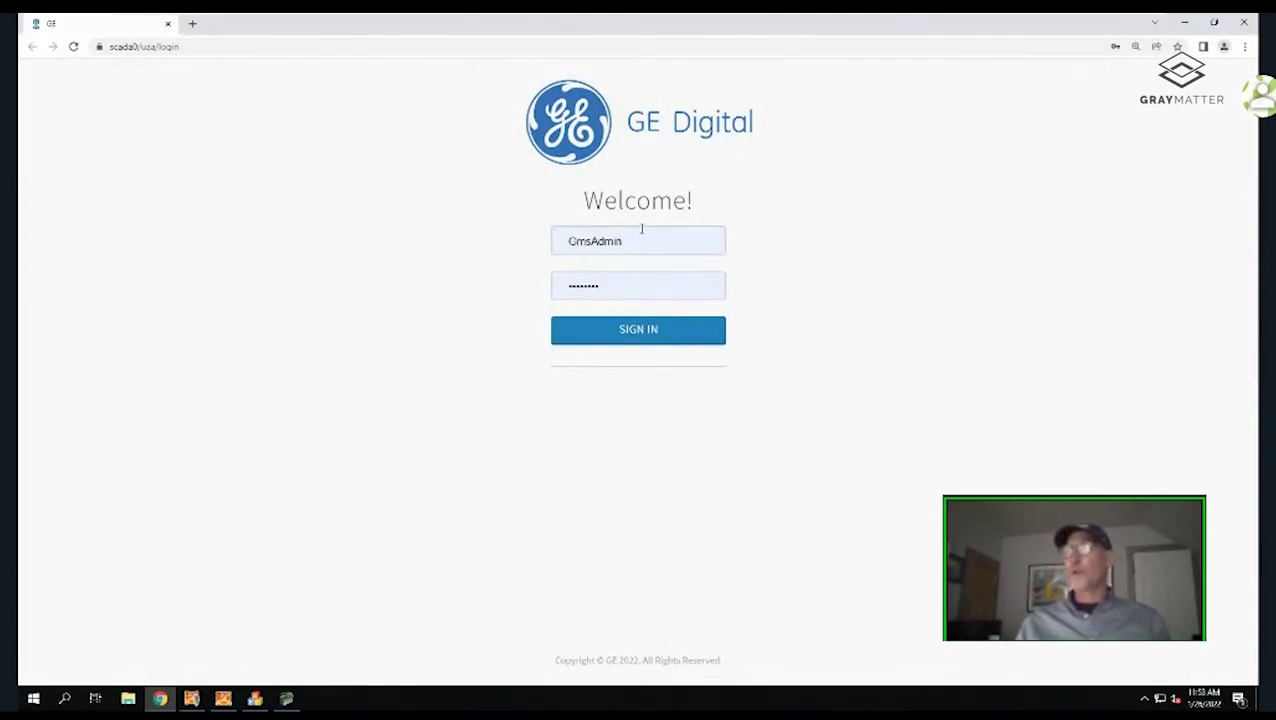
pyautogui.click(638, 333)
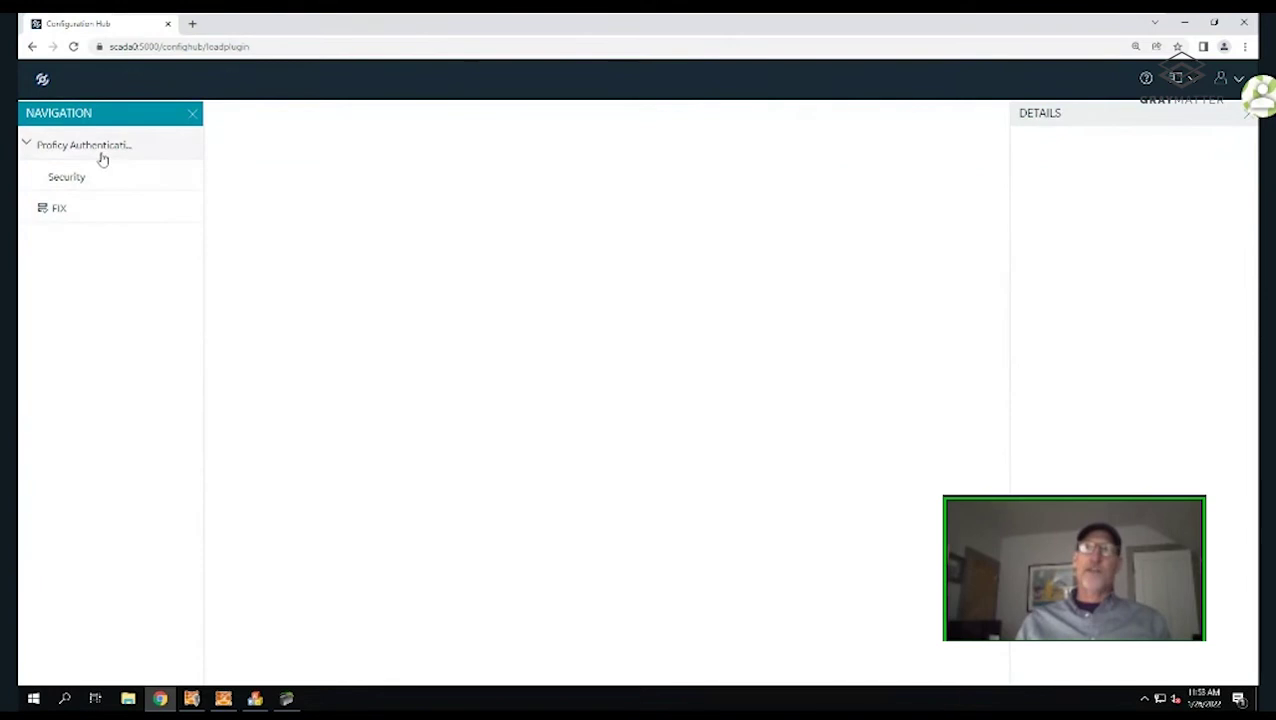
# Open the FIX node's IGS connections and browse the tags of the Functions device under Simulation Examples
pyautogui.click(78, 213)
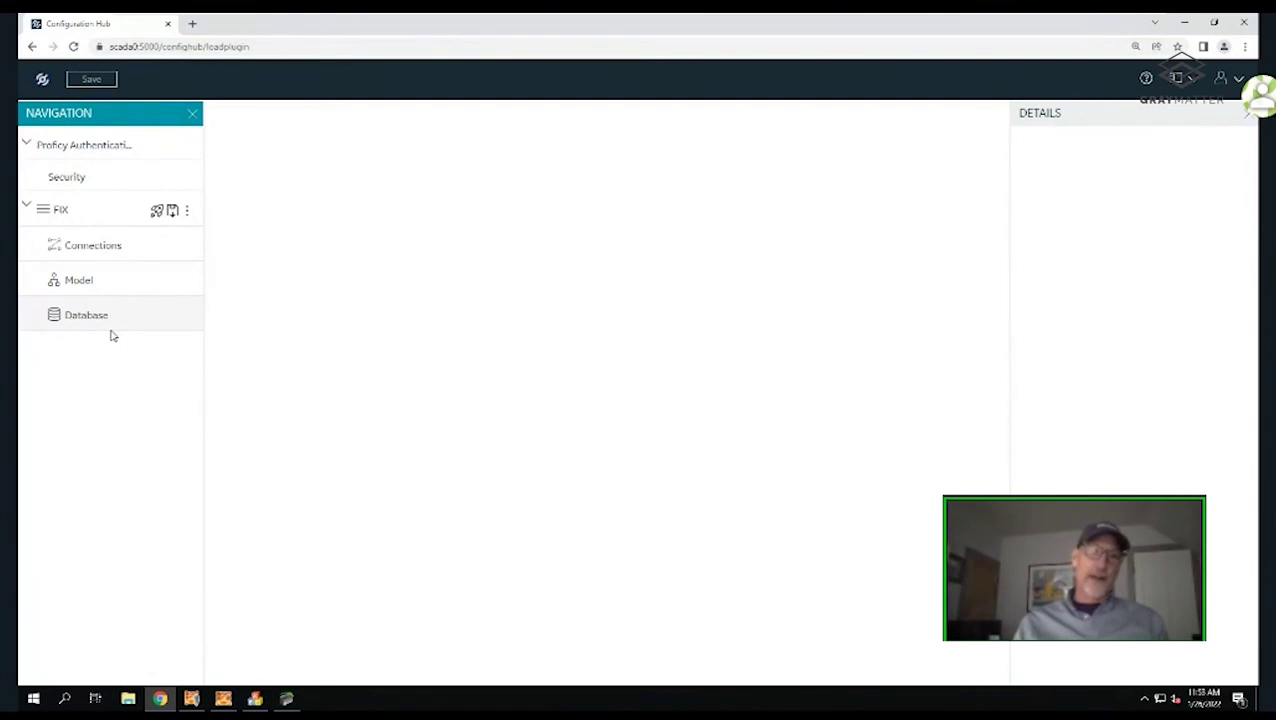
pyautogui.click(123, 250)
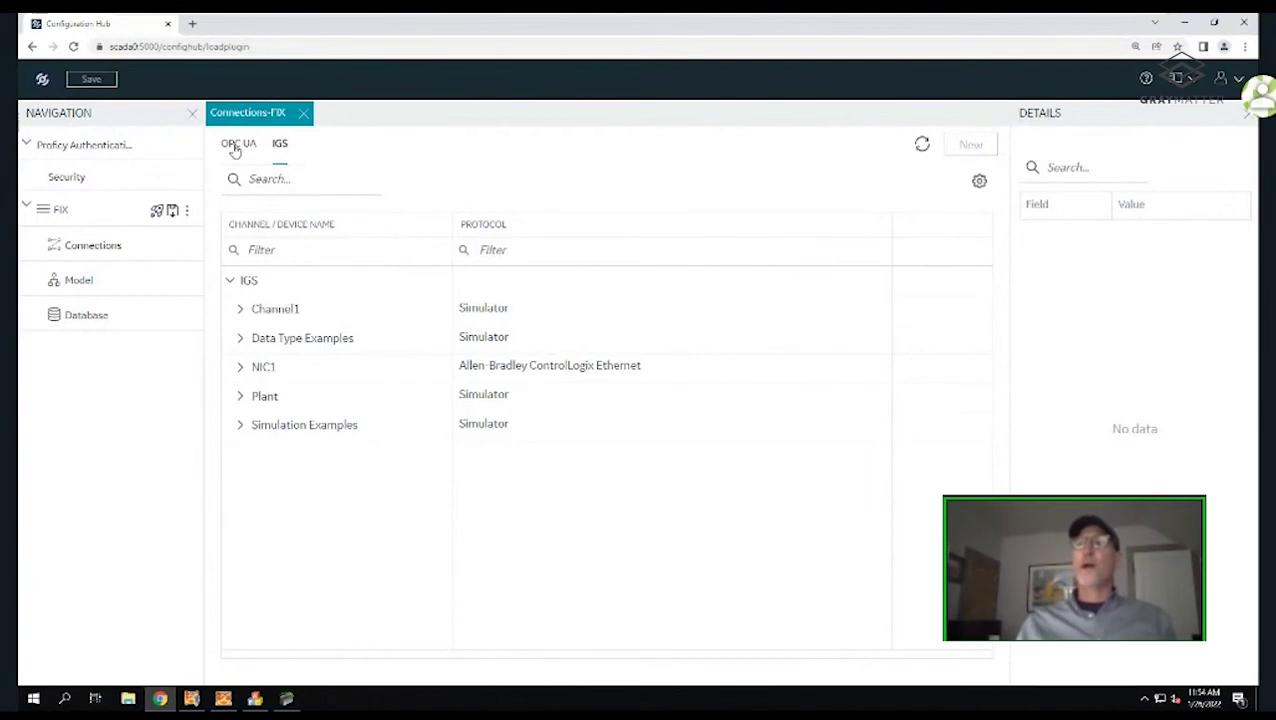
pyautogui.click(241, 426)
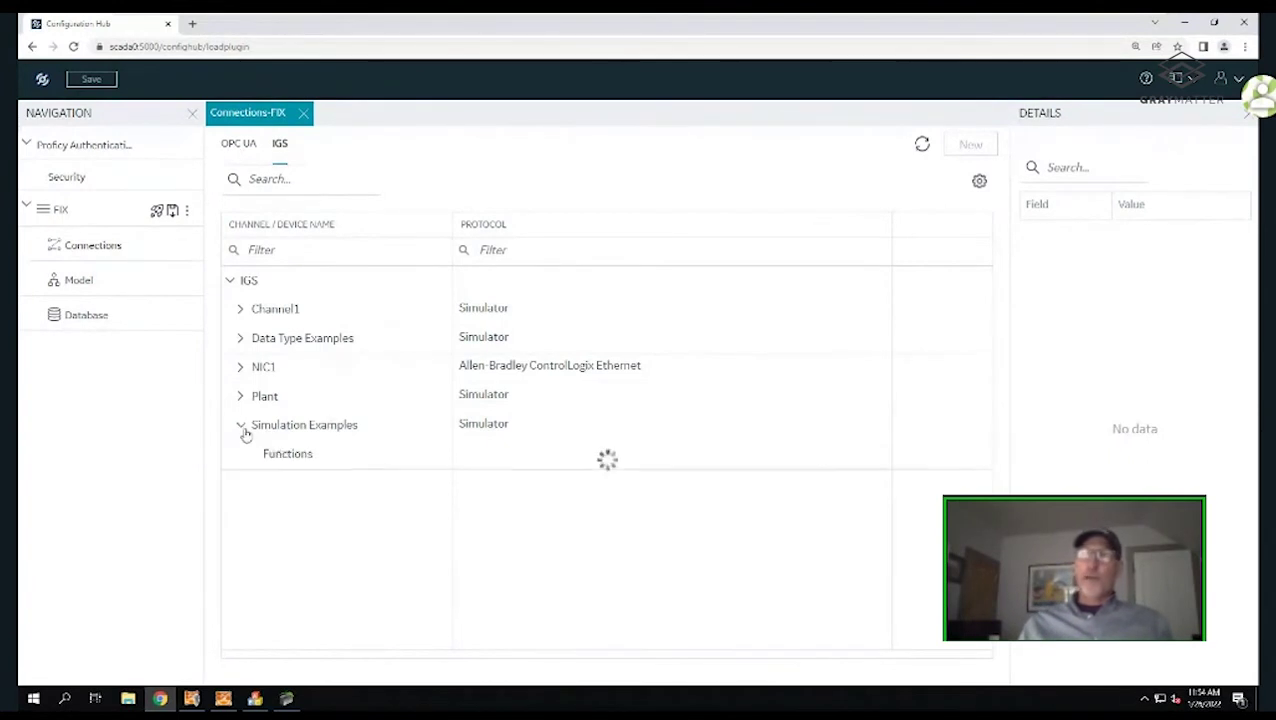
pyautogui.click(287, 456)
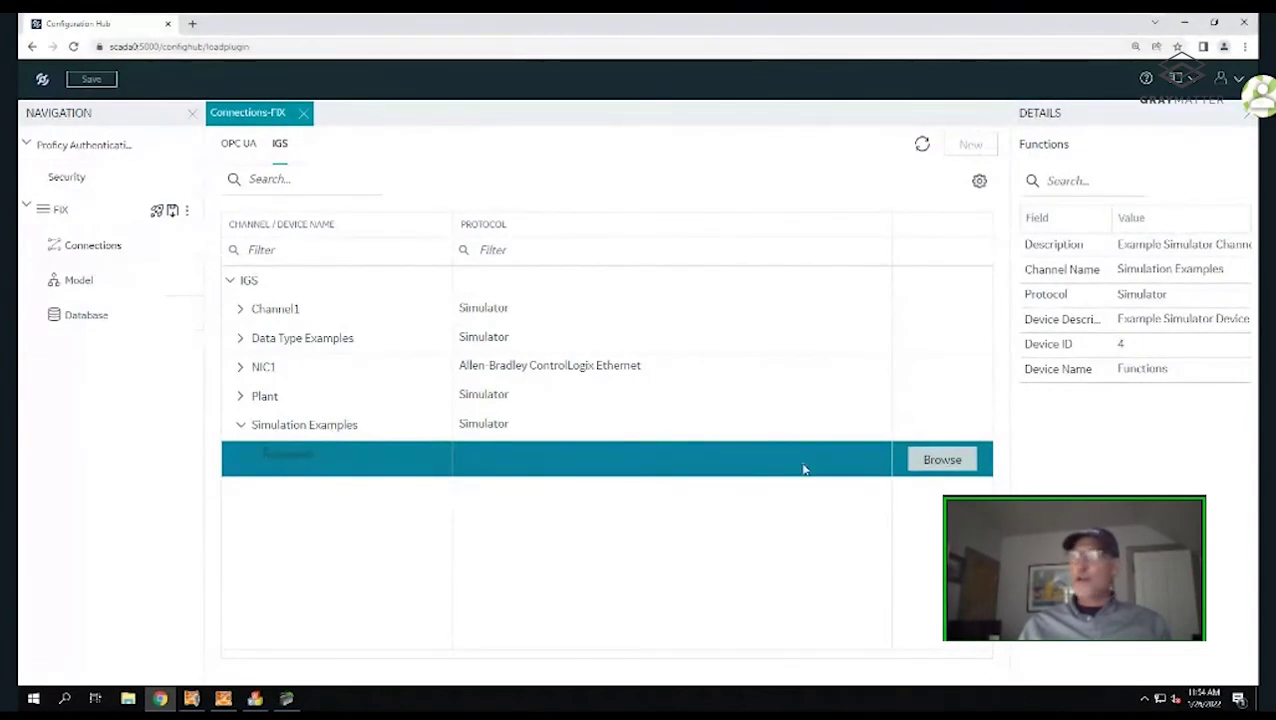
pyautogui.click(950, 463)
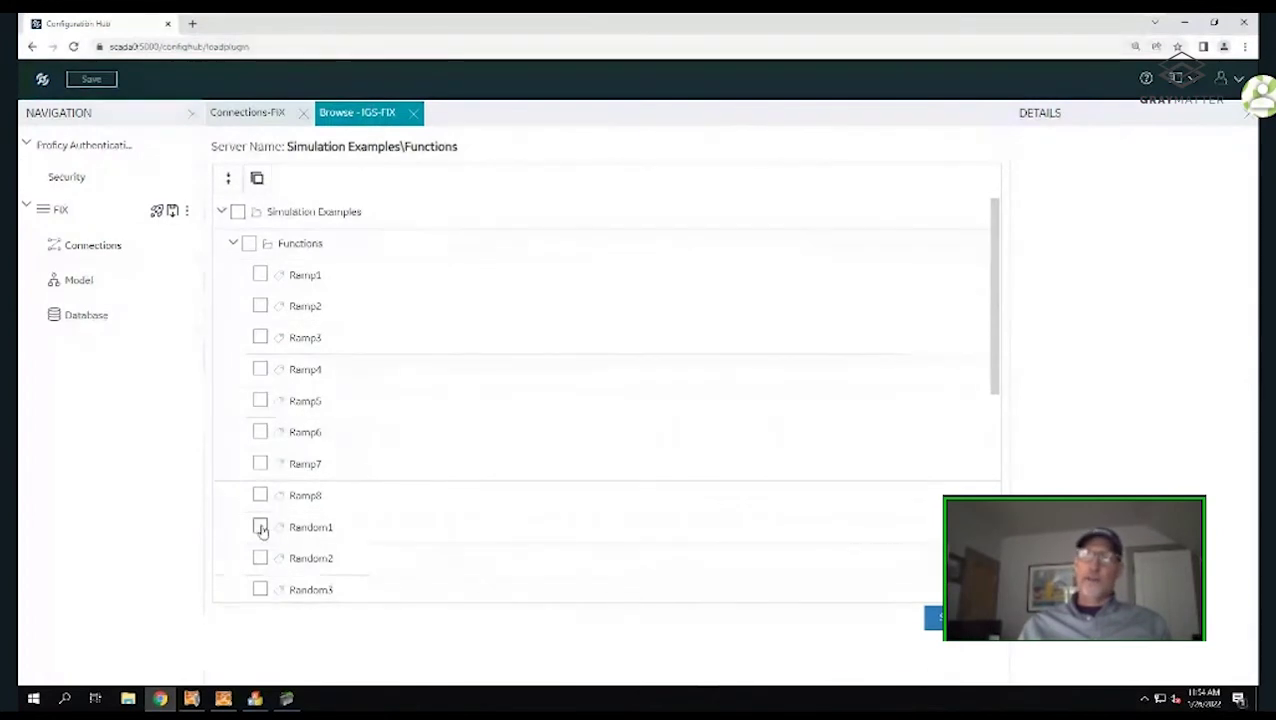
# Select the Random1 and Random2 tags and send them to the staging area for tag creation
pyautogui.click(261, 528)
pyautogui.click(261, 559)
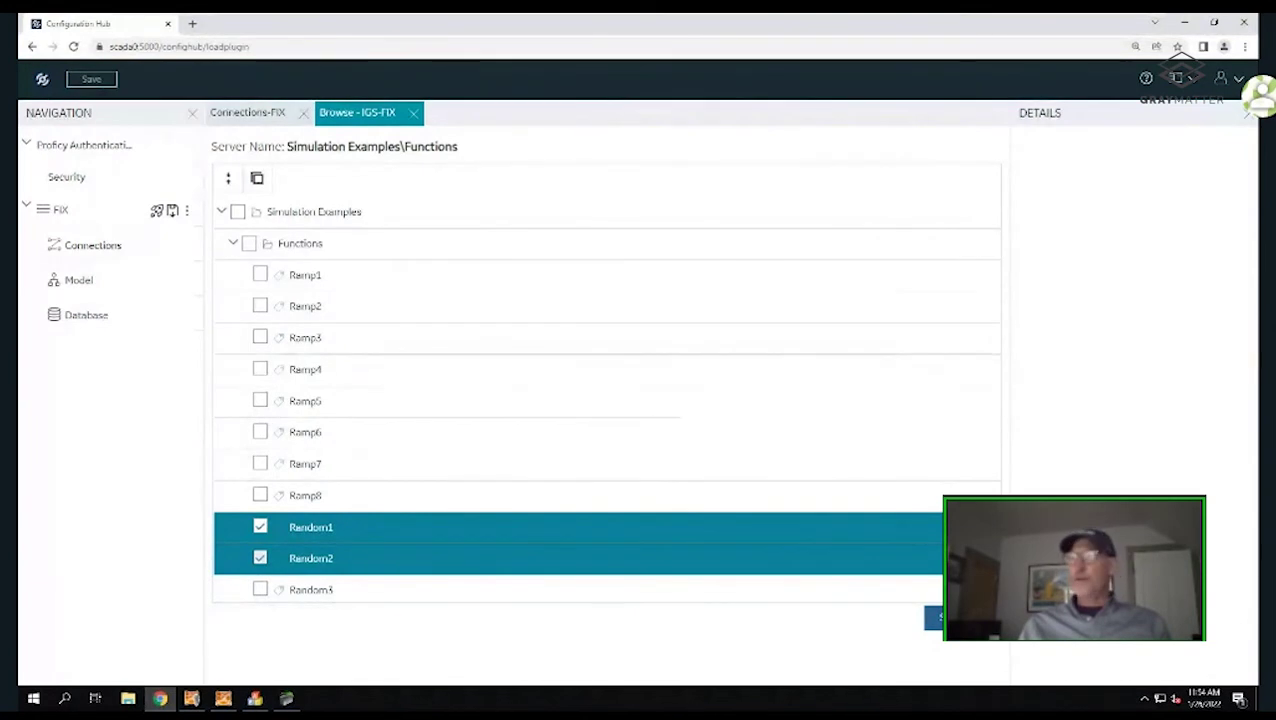
pyautogui.click(932, 617)
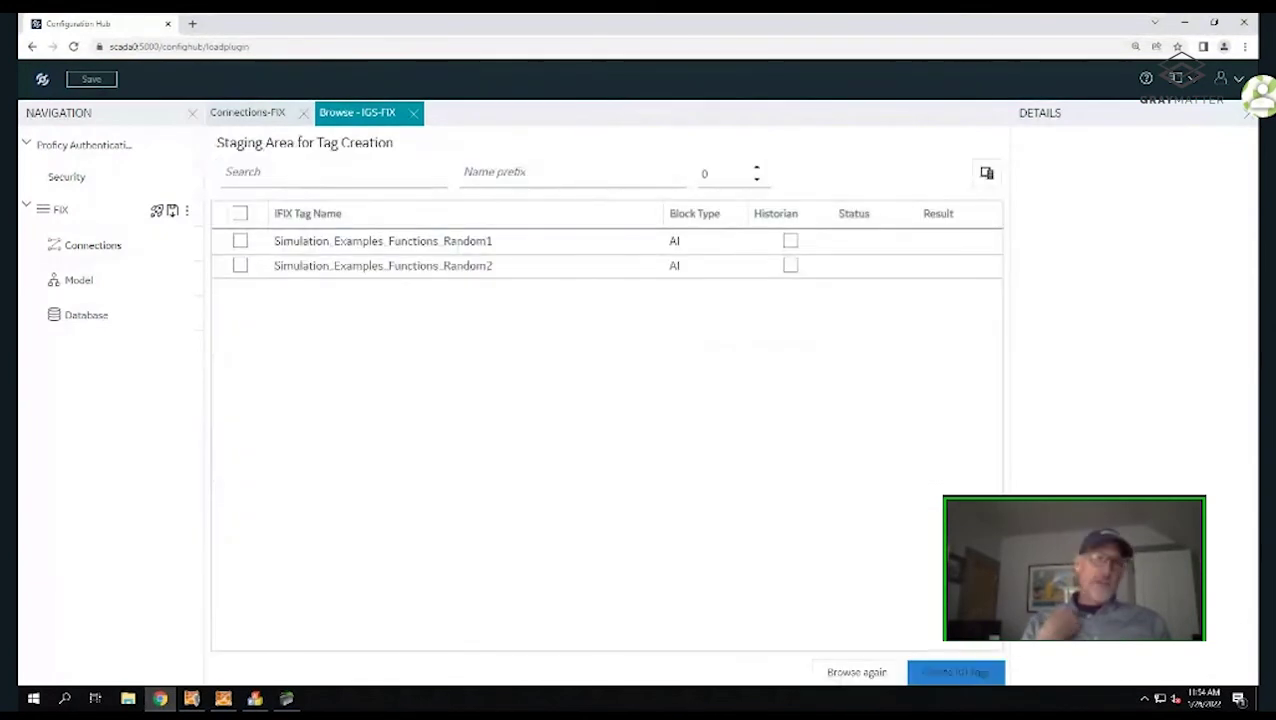
# Strip three leading segments from both staged tag names and add the name prefix Tag_
pyautogui.click(240, 213)
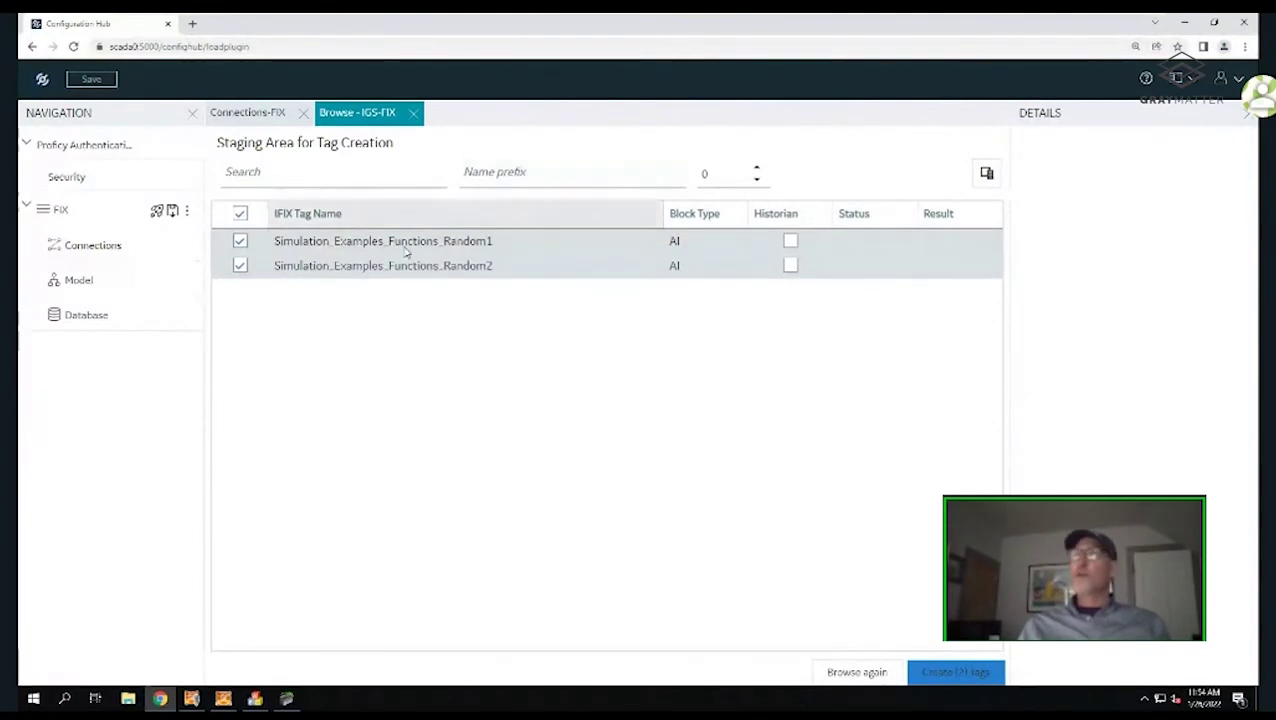
pyautogui.click(757, 169)
pyautogui.click(757, 169)
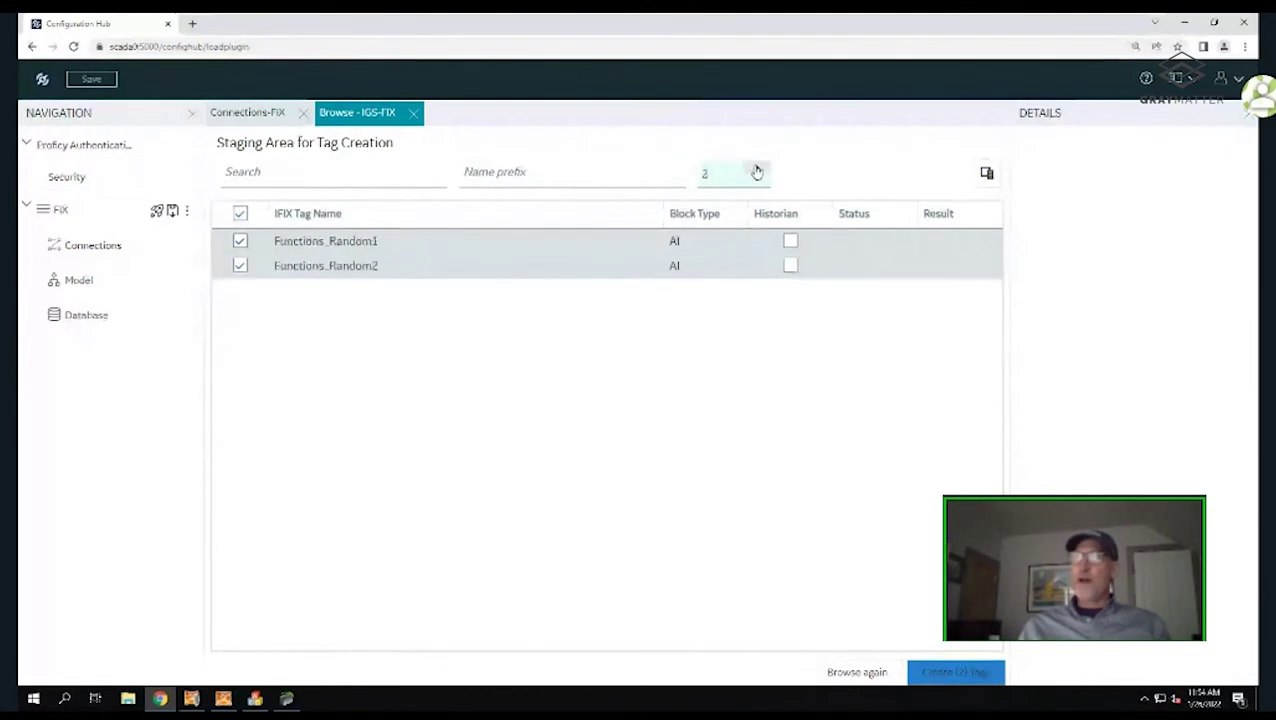
pyautogui.click(757, 169)
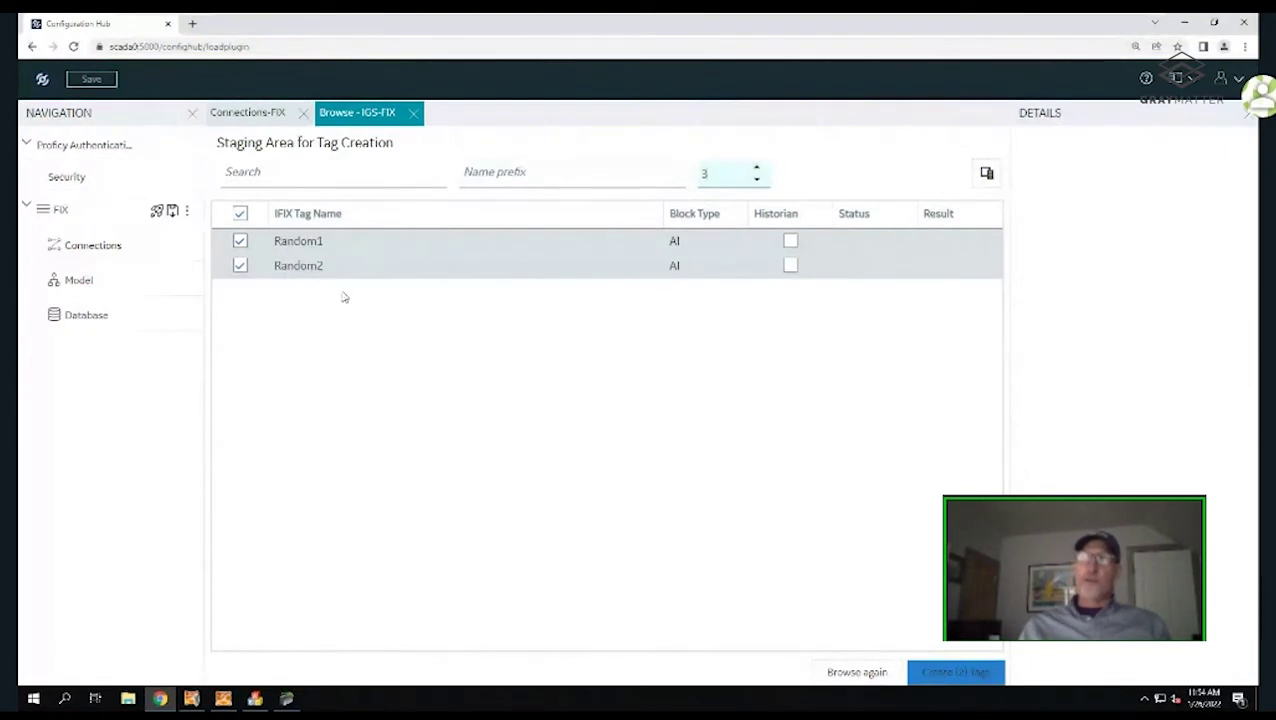
pyautogui.click(467, 174)
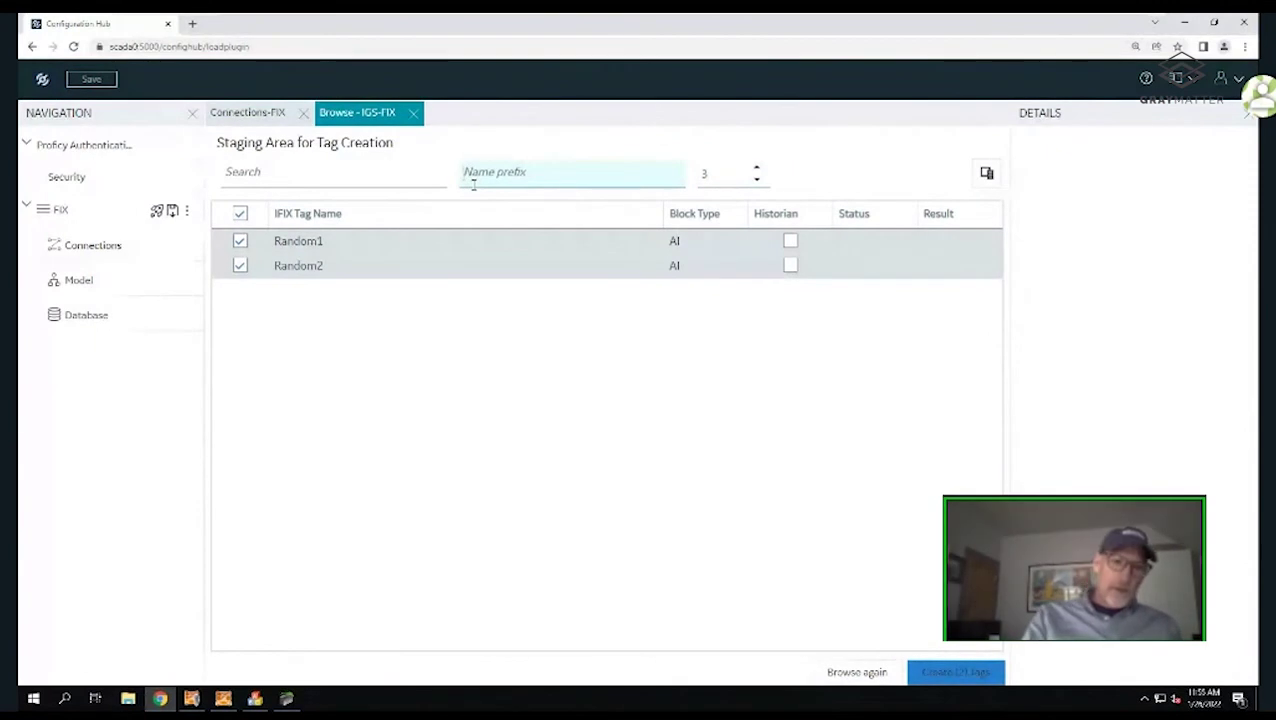
pyautogui.write('Tag')
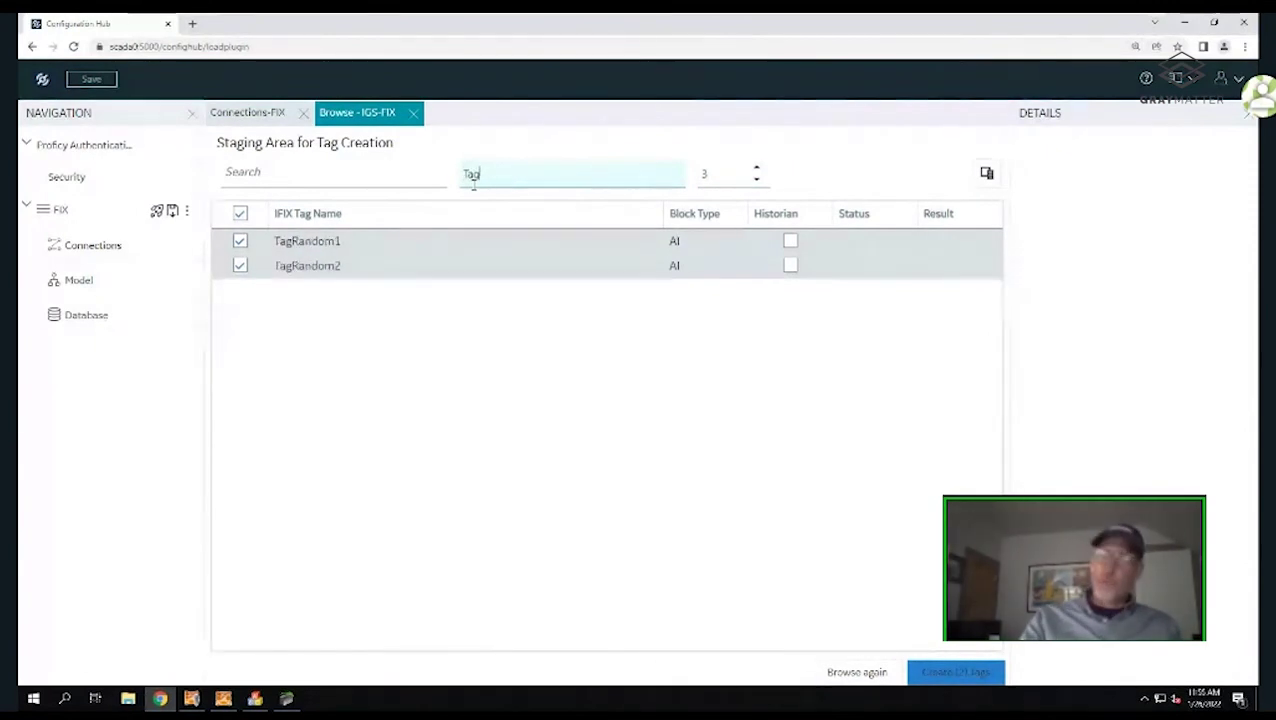
pyautogui.write('_')
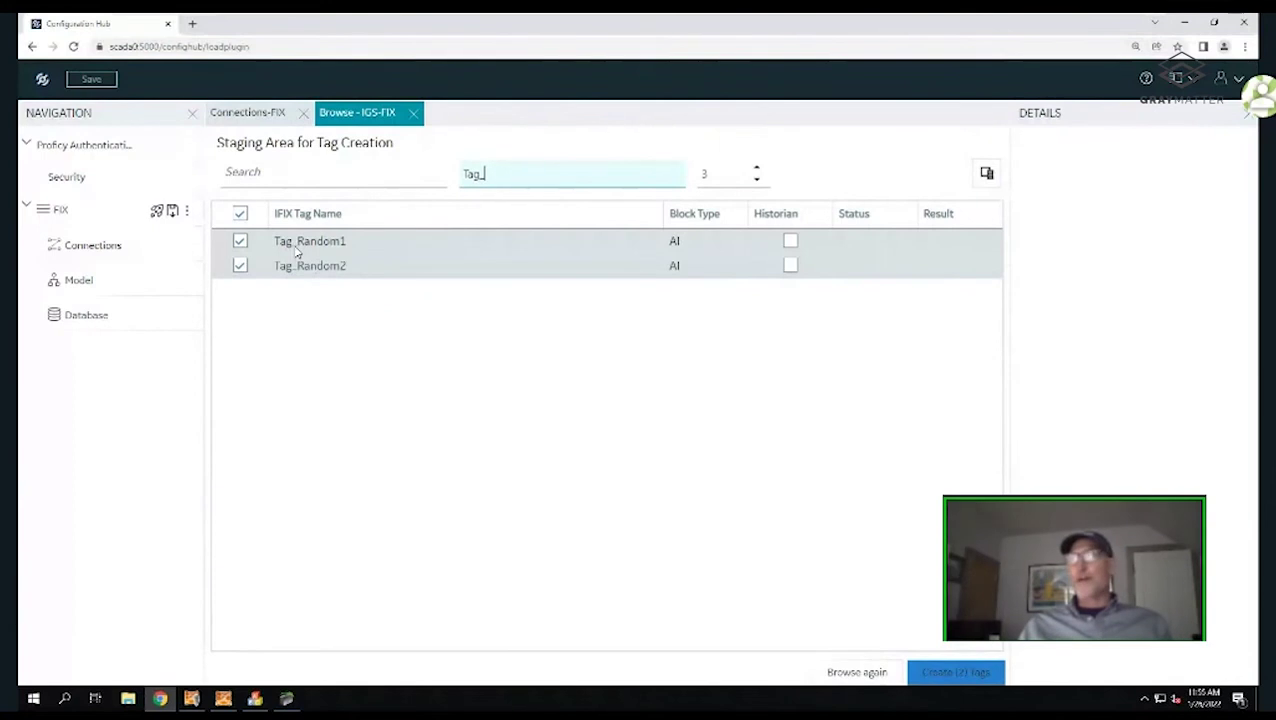
# Set the block type of Tag_Random1 to AA and review the available block types
pyautogui.click(240, 213)
pyautogui.click(689, 249)
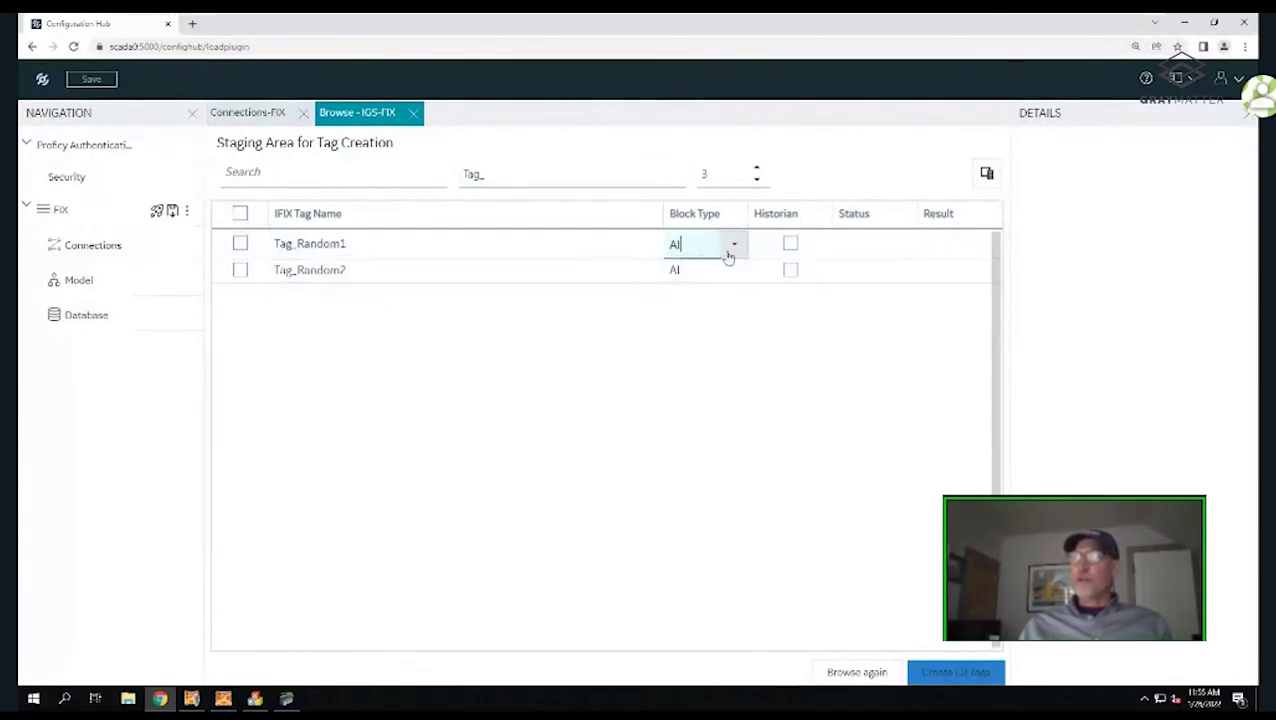
pyautogui.click(734, 245)
pyautogui.click(694, 303)
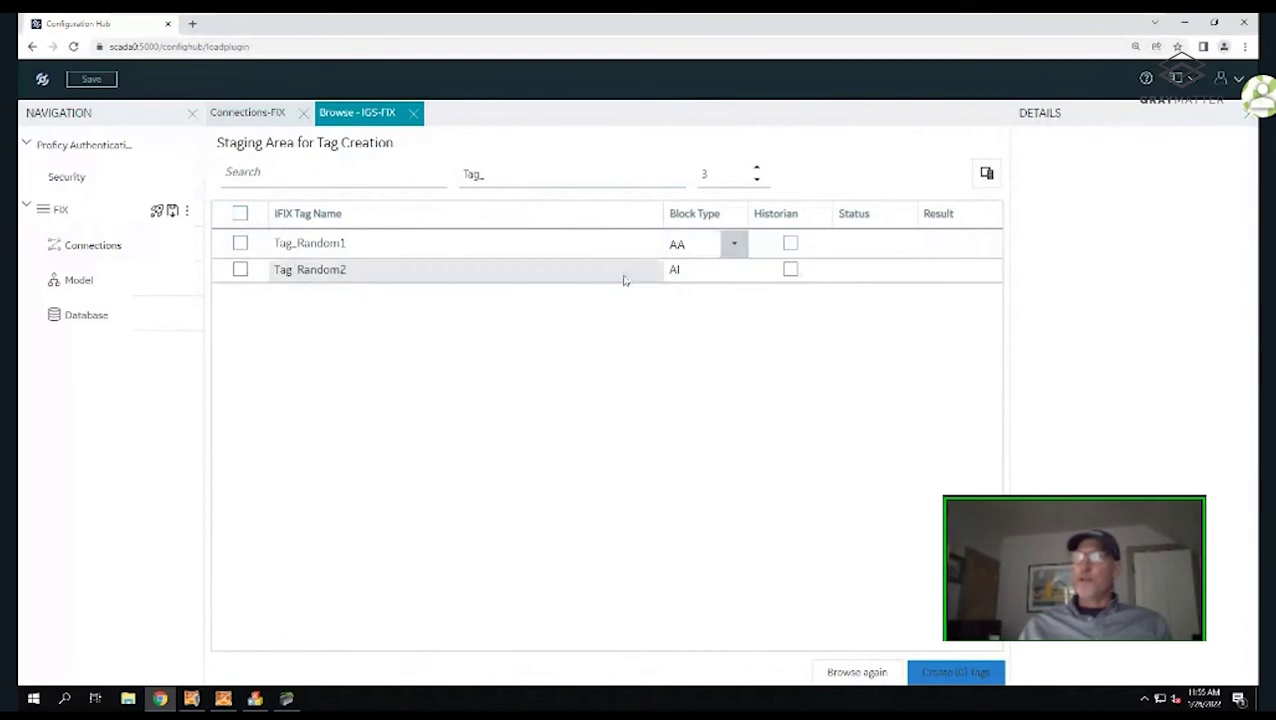
pyautogui.click(734, 250)
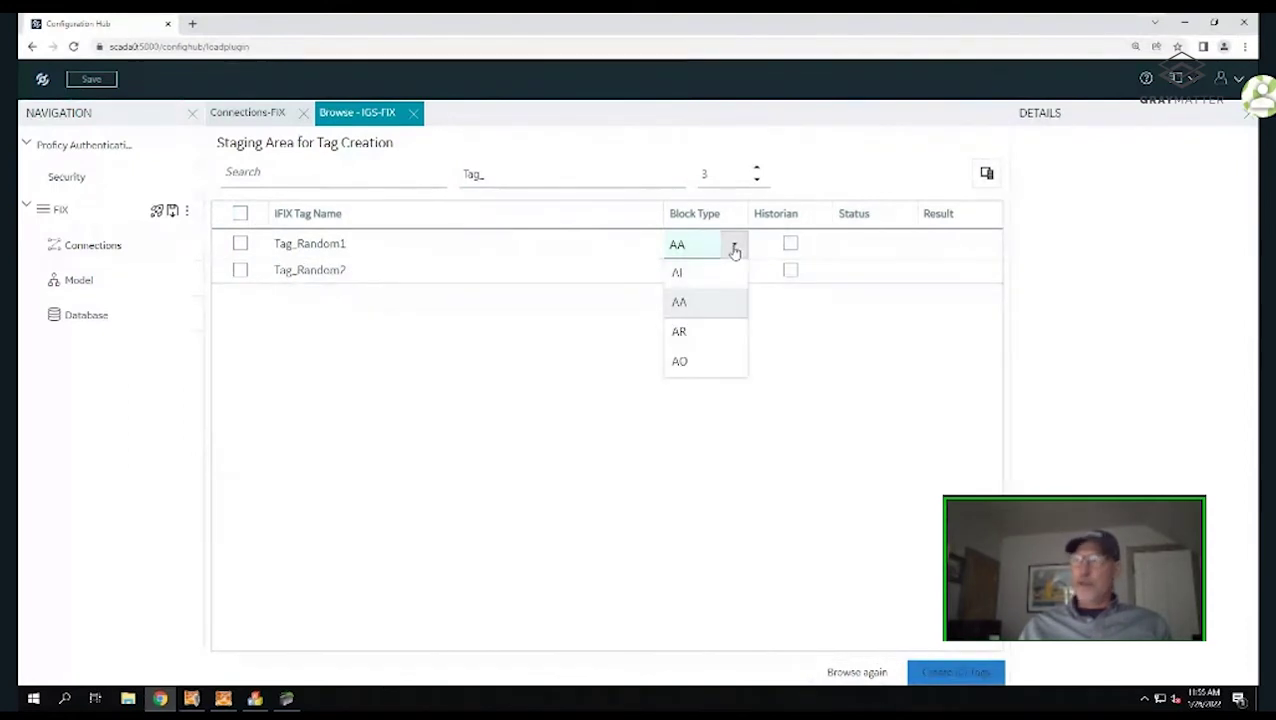
pyautogui.click(484, 273)
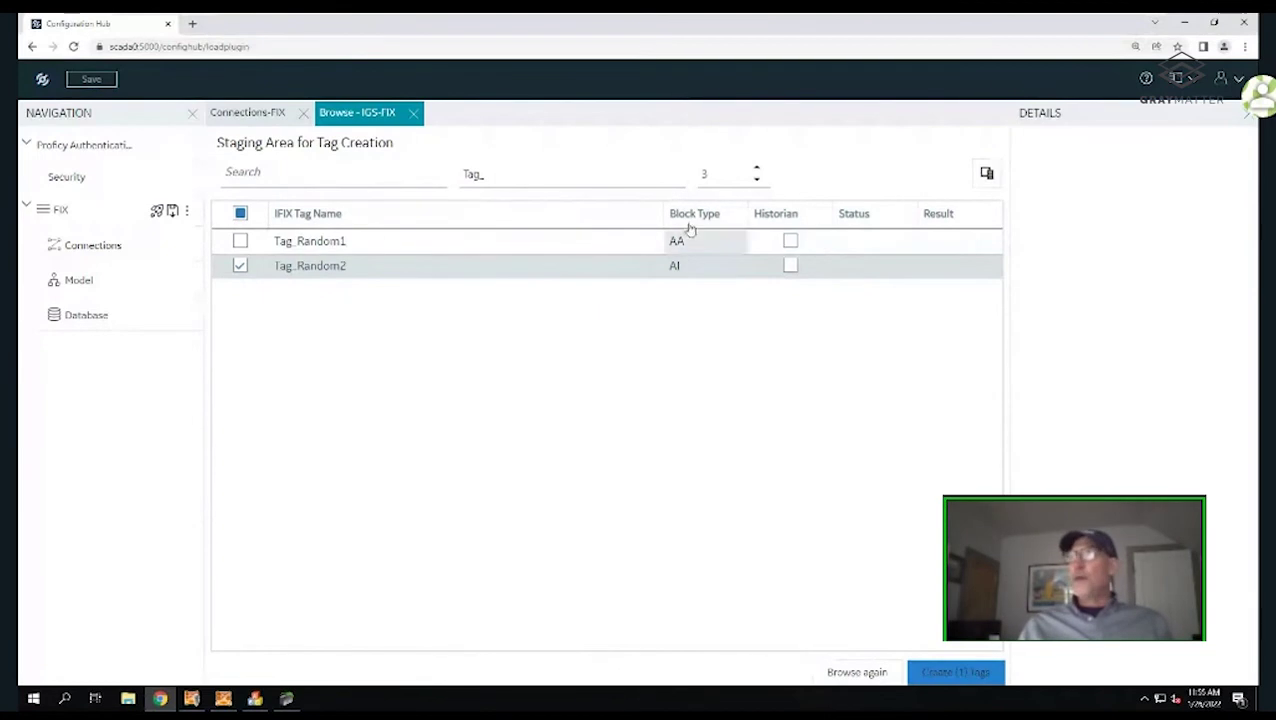
# Create both staged tags, Tag_Random1 and Tag_Random2, and open the FIX database's tag list
pyautogui.click(240, 214)
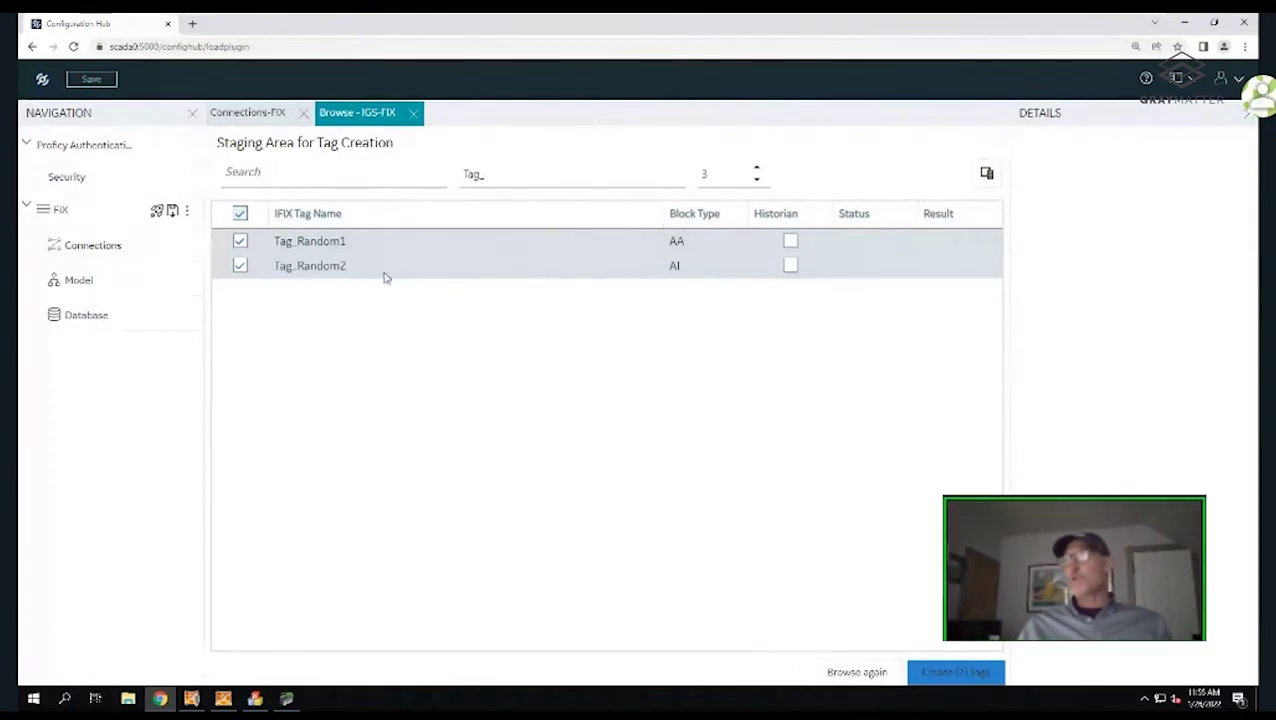
pyautogui.click(963, 677)
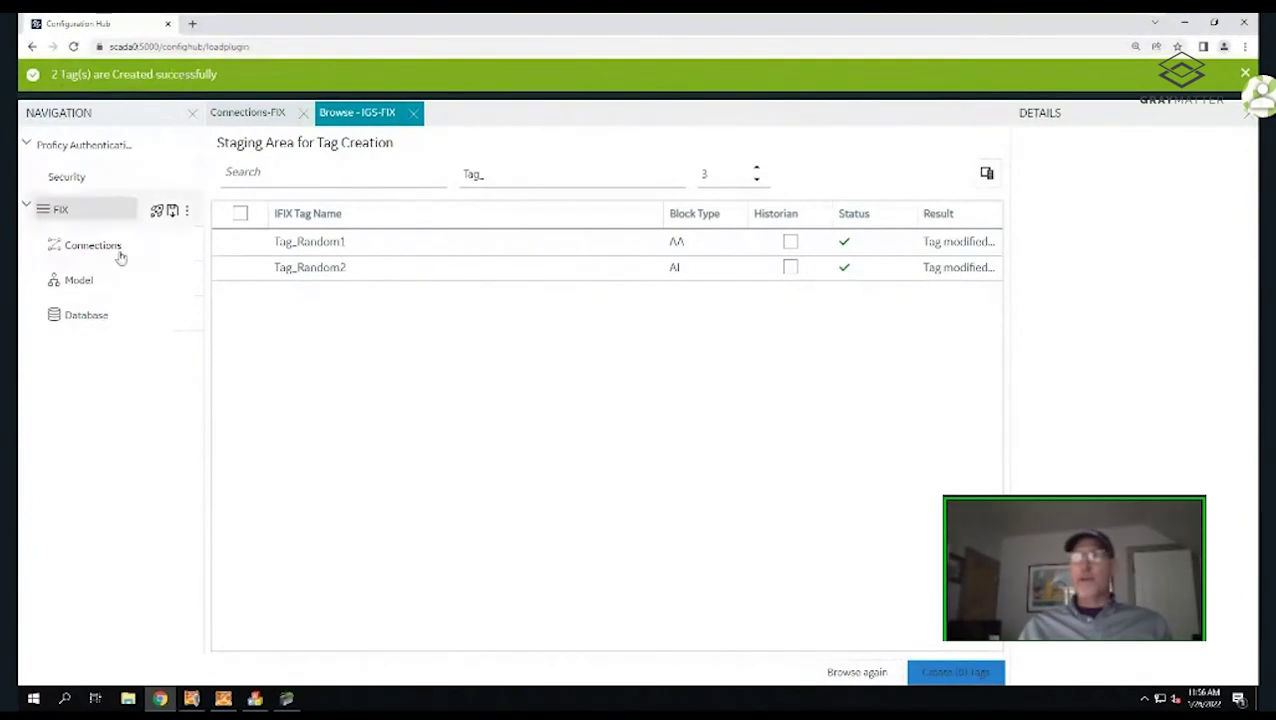
pyautogui.click(87, 316)
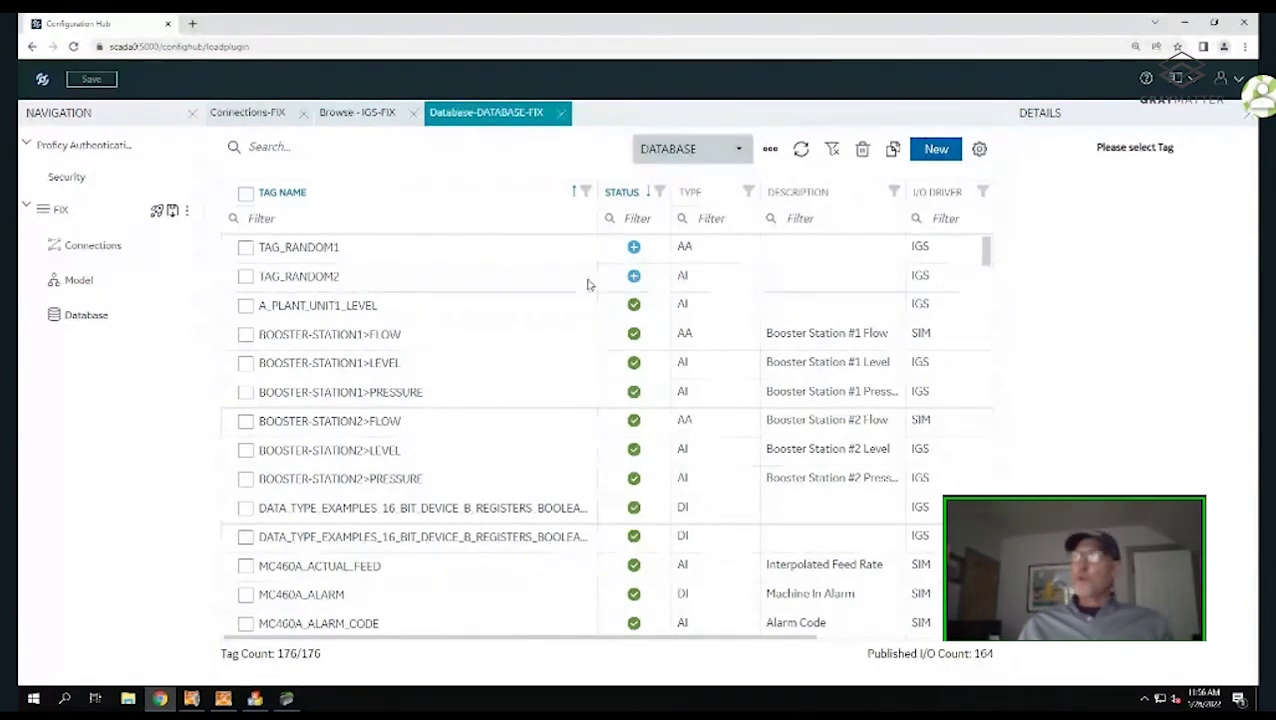
# Review the publish status of the new tags and check the current tag list in iFIX Database Manager
pyautogui.moveTo(634, 246)
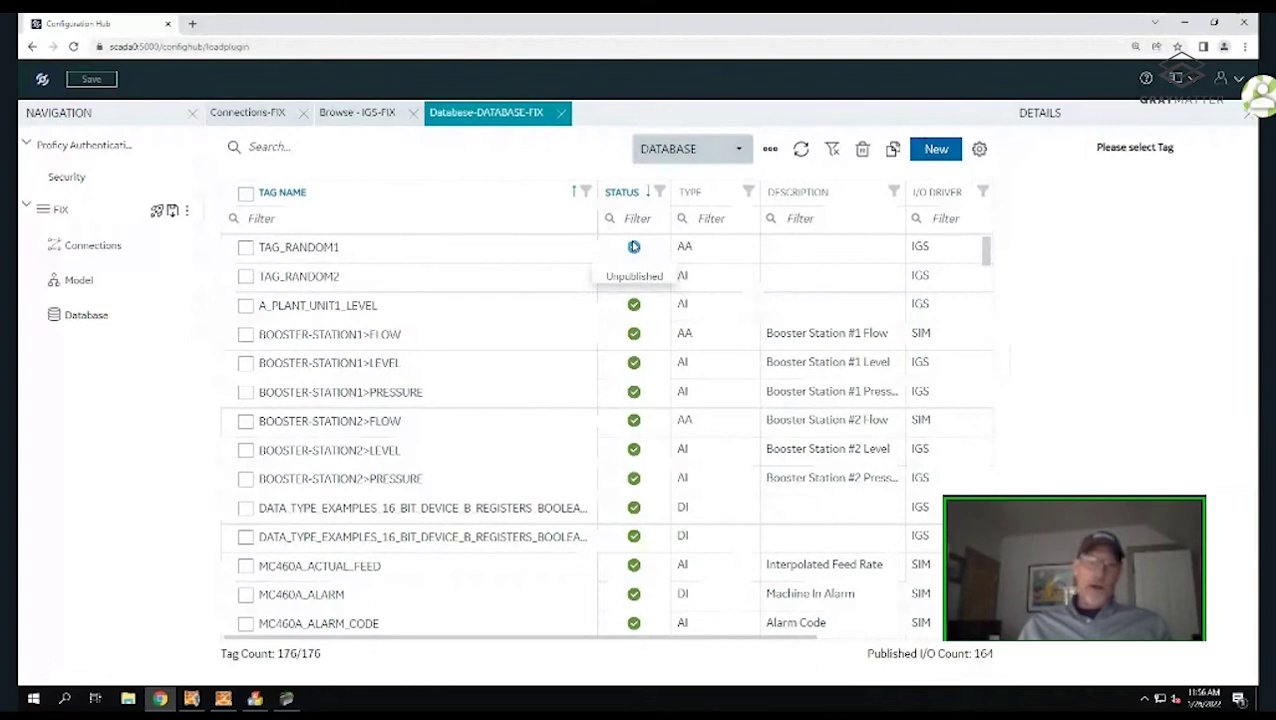
pyautogui.moveTo(634, 313)
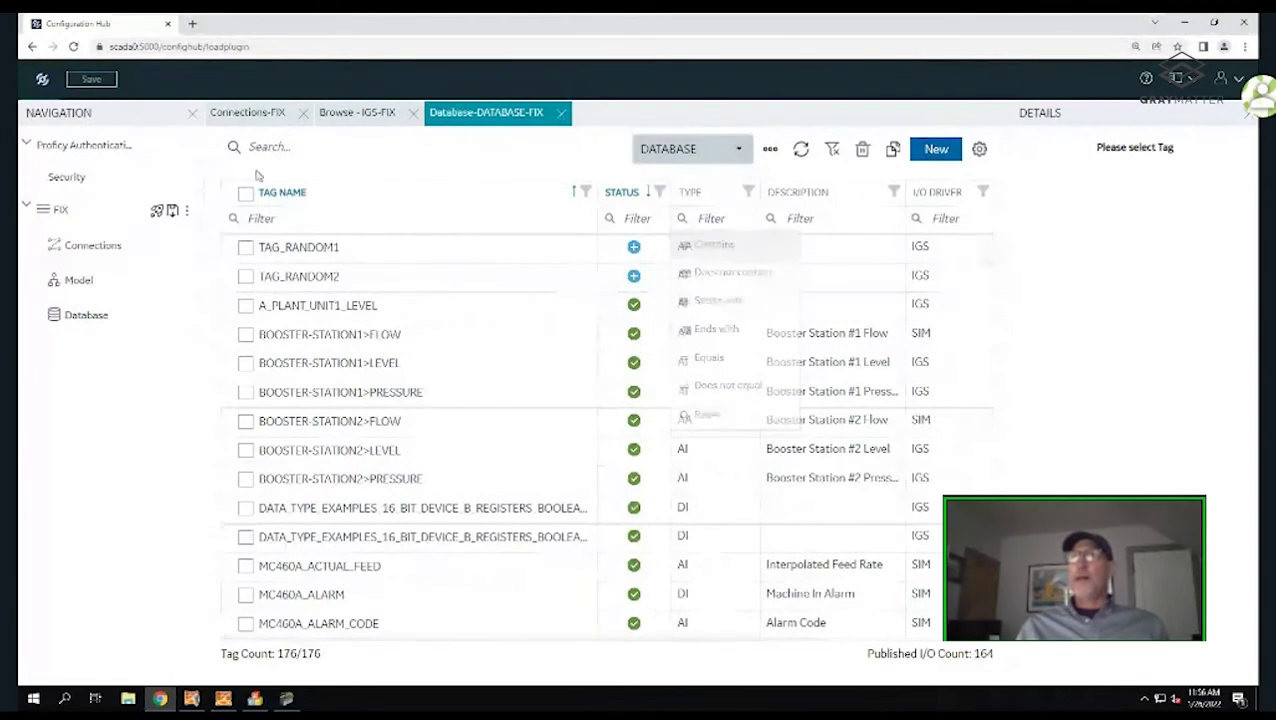
pyautogui.click(172, 213)
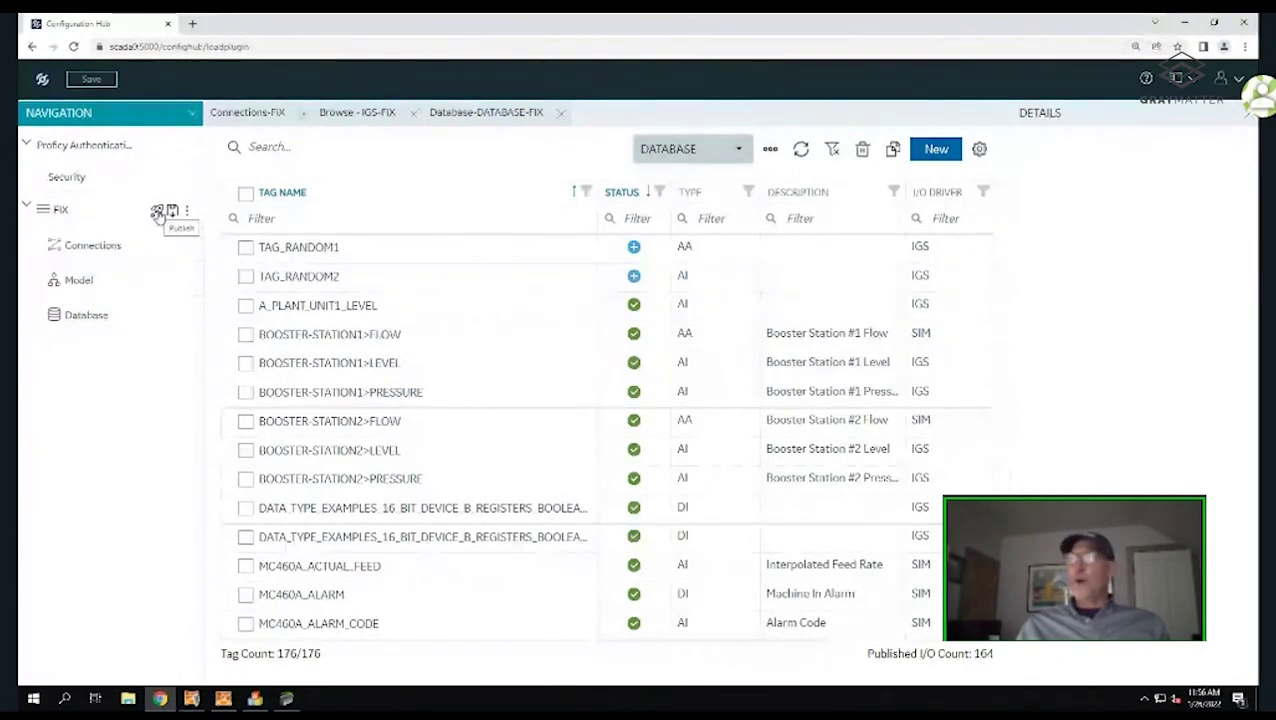
pyautogui.click(258, 700)
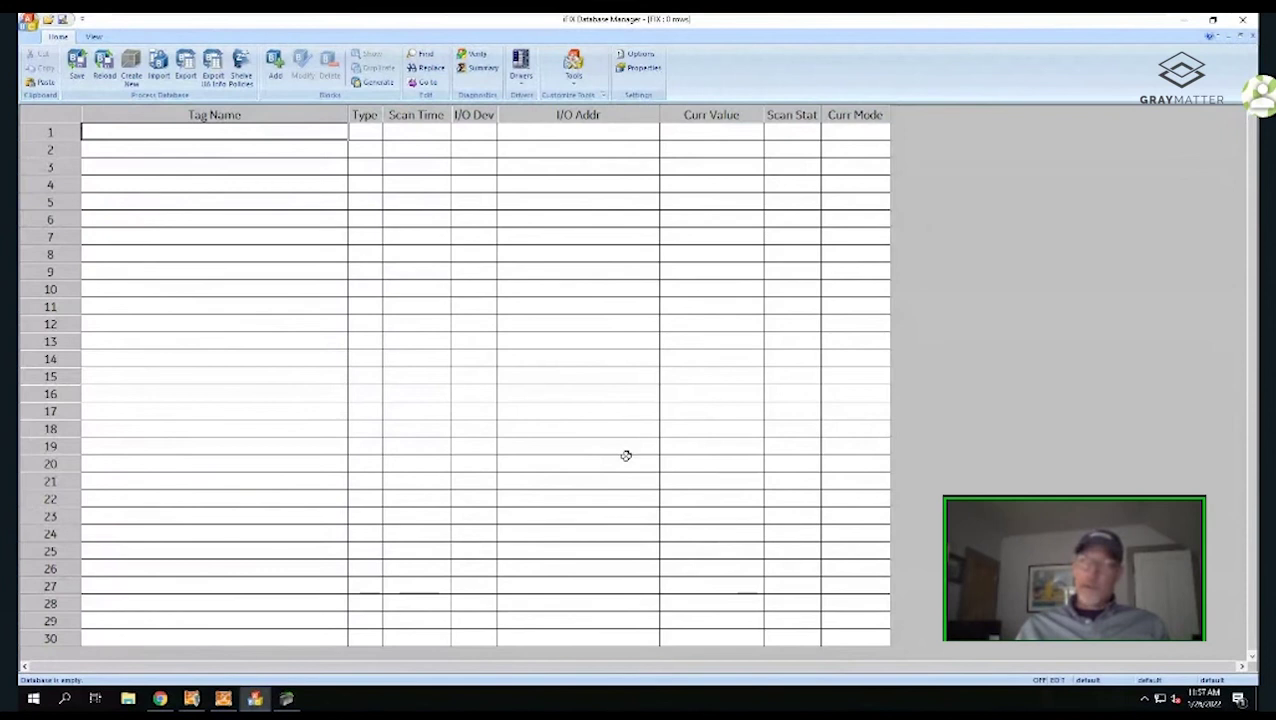
pyautogui.click(1181, 26)
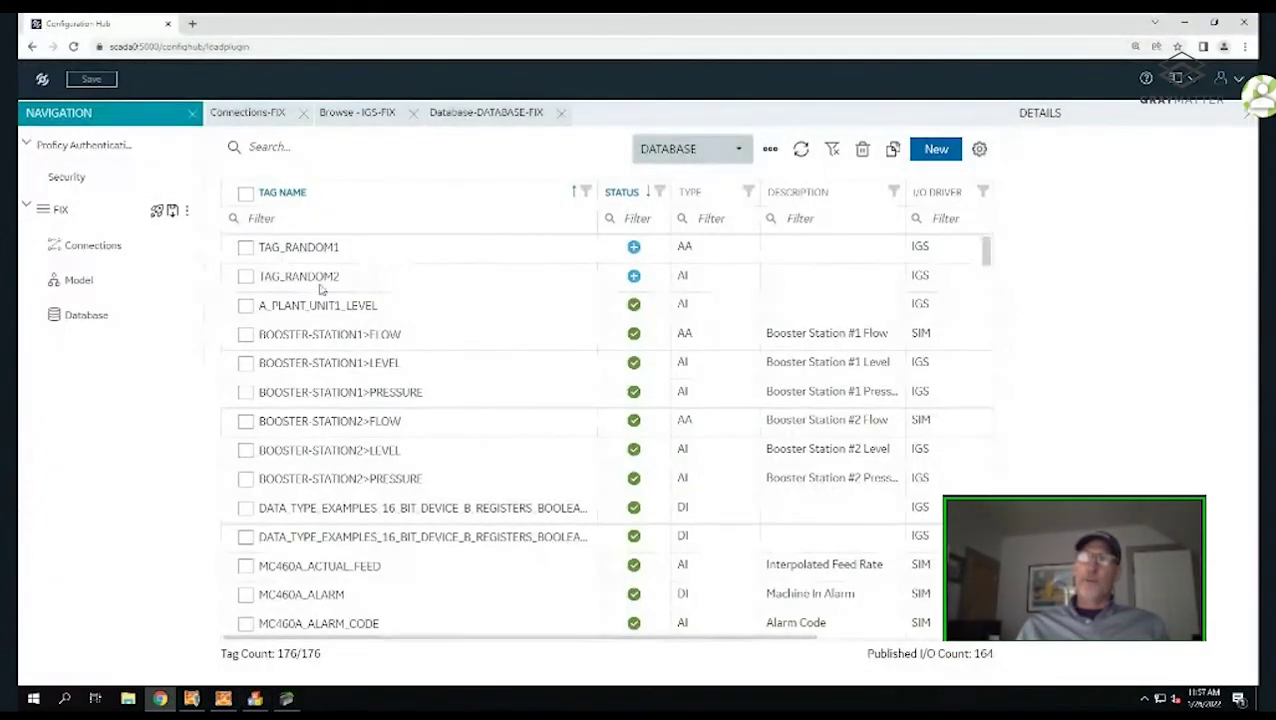
# Publish the changes to iFIX node FIX without stopping and restarting SAC
pyautogui.click(156, 212)
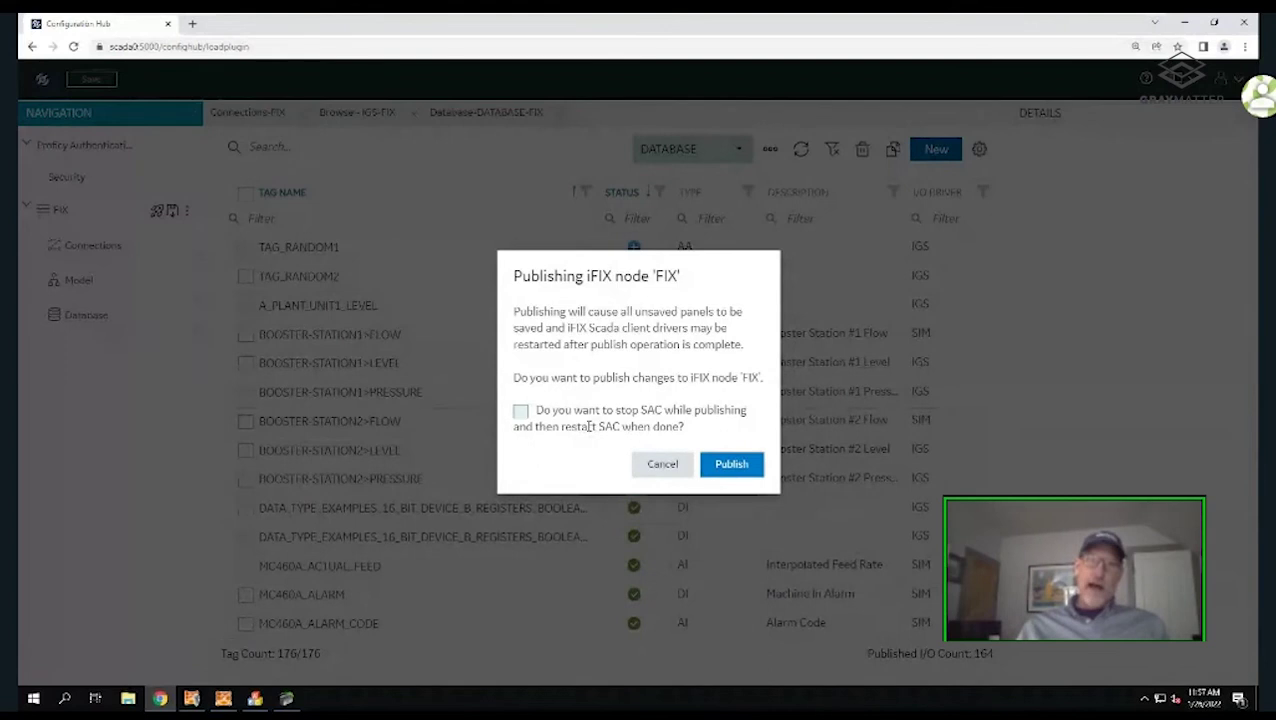
pyautogui.click(742, 467)
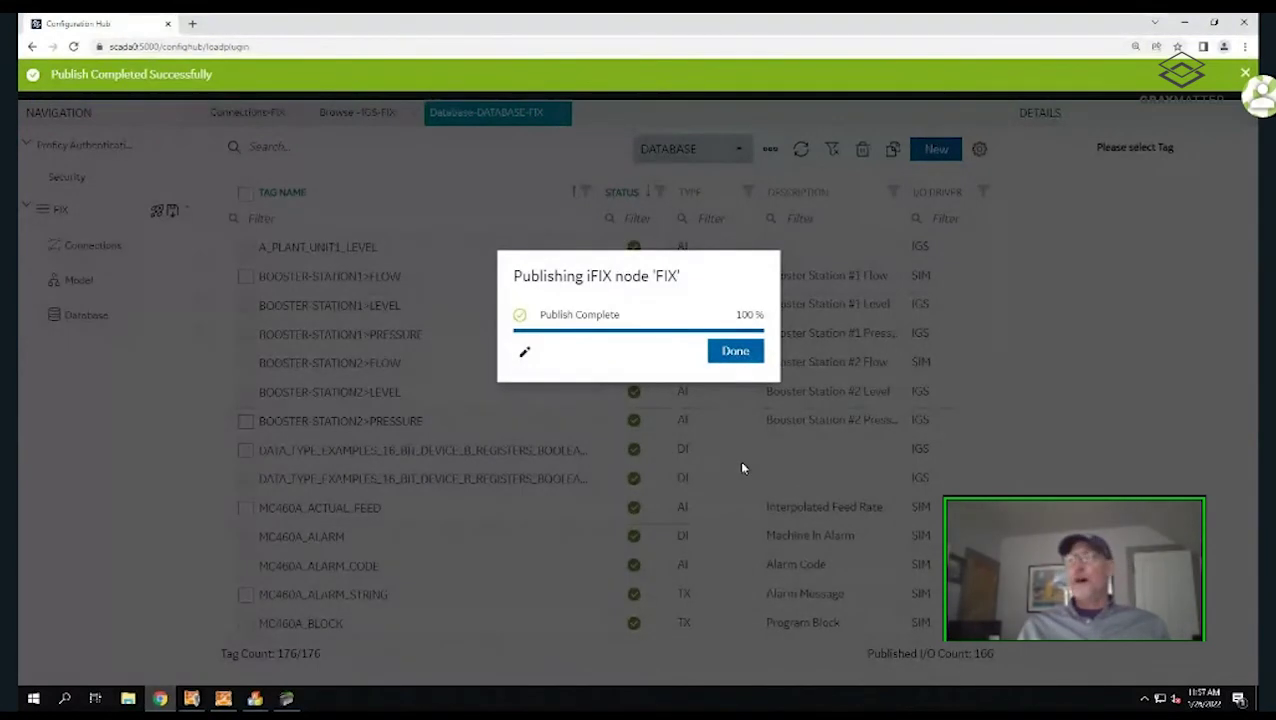
pyautogui.click(735, 352)
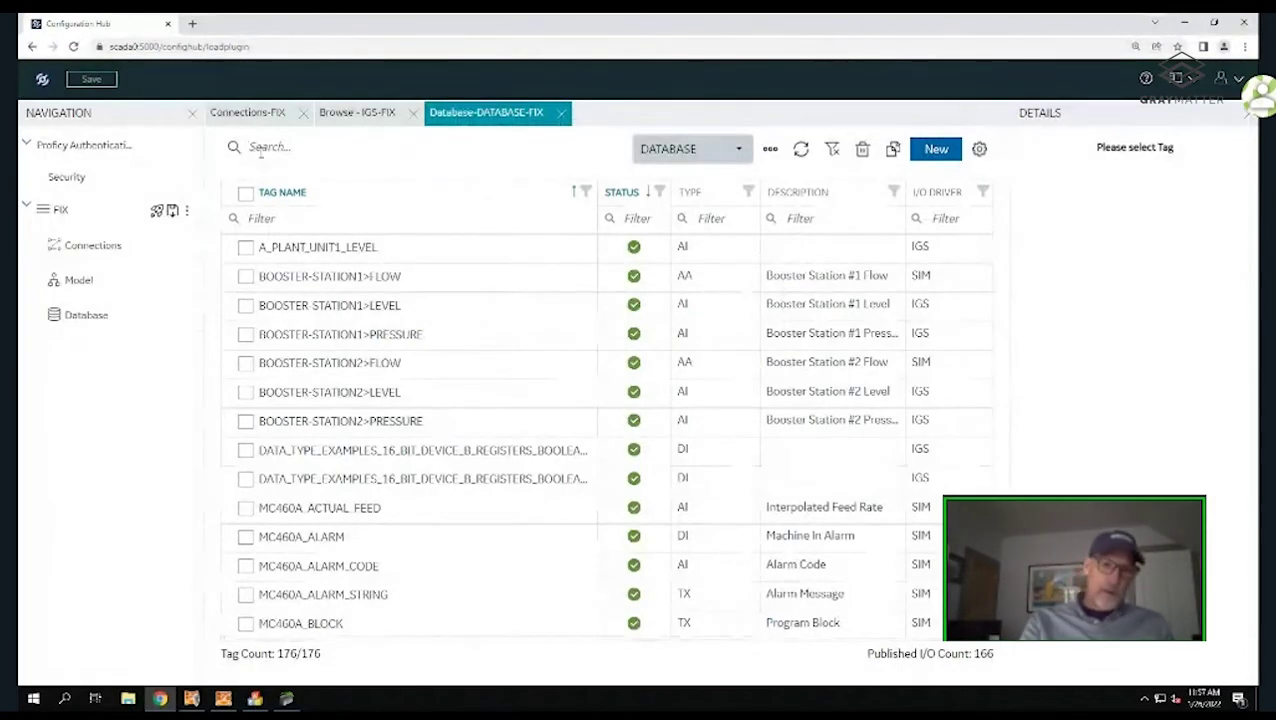
# Search the tag list for "rand" and inspect the published tags' full I/O addresses in iFIX Database Manager
pyautogui.write('rand')
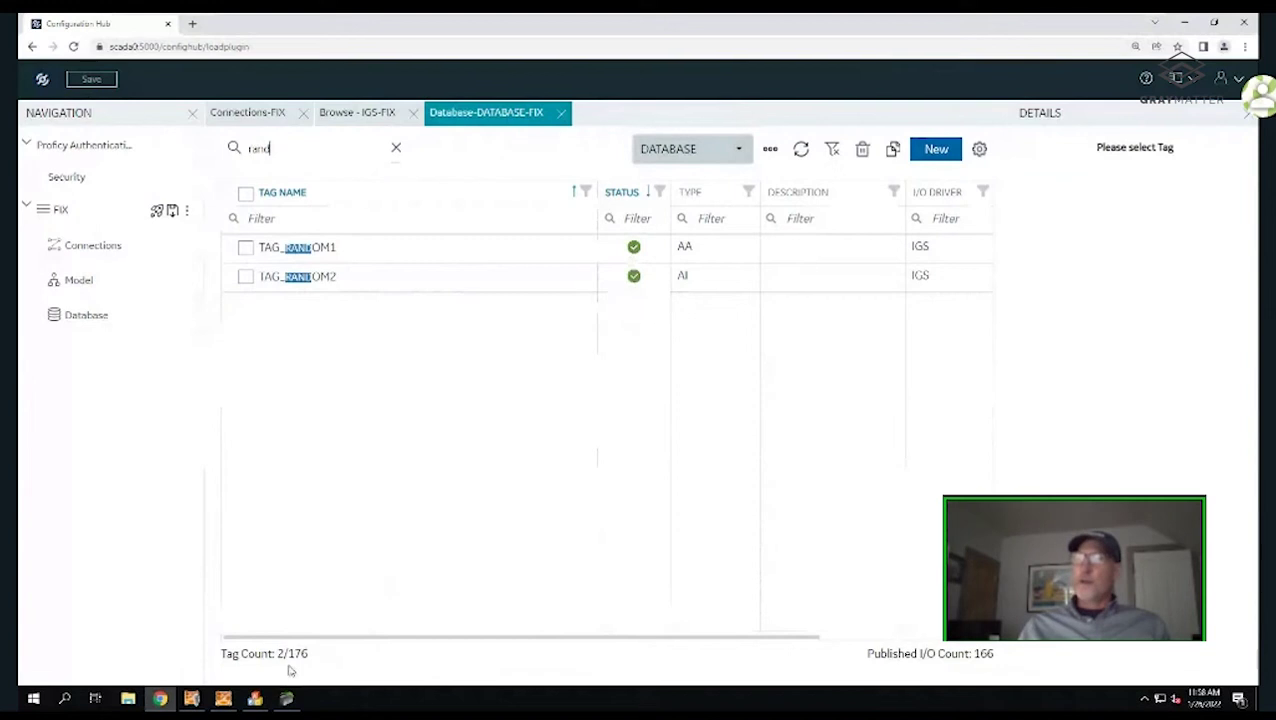
pyautogui.click(255, 698)
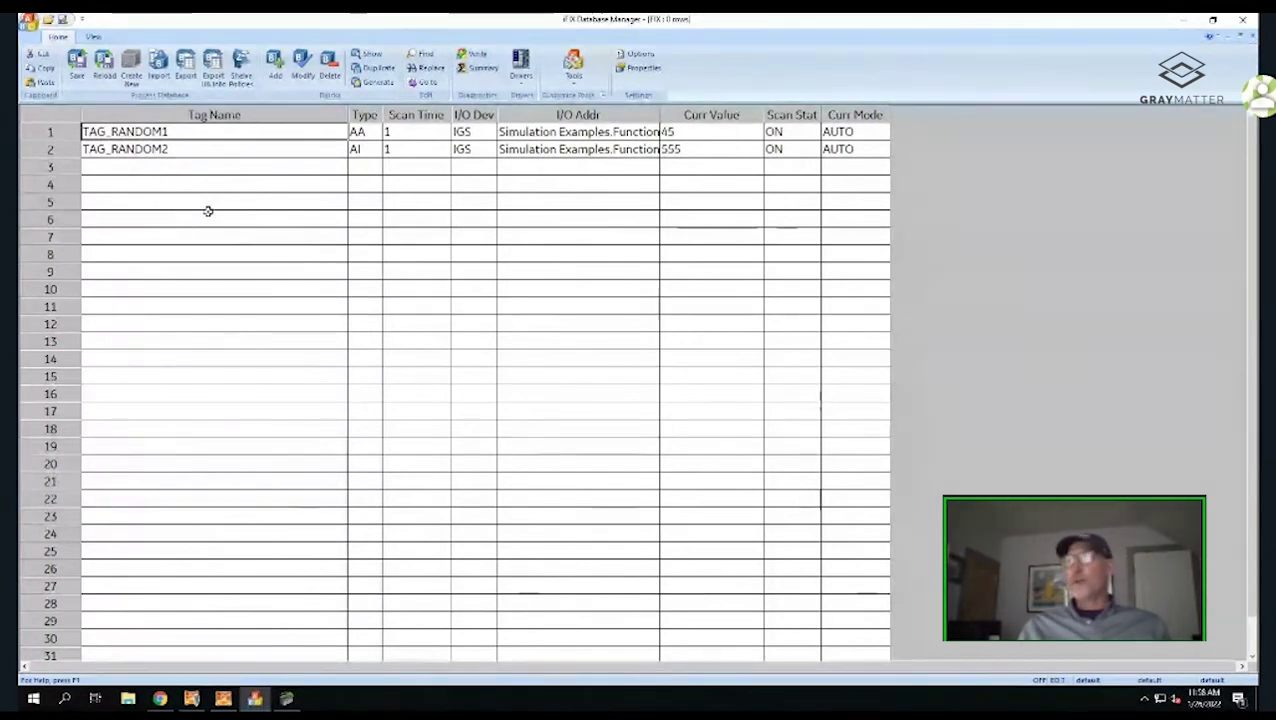
pyautogui.moveTo(657, 113); pyautogui.dragTo(780, 114)
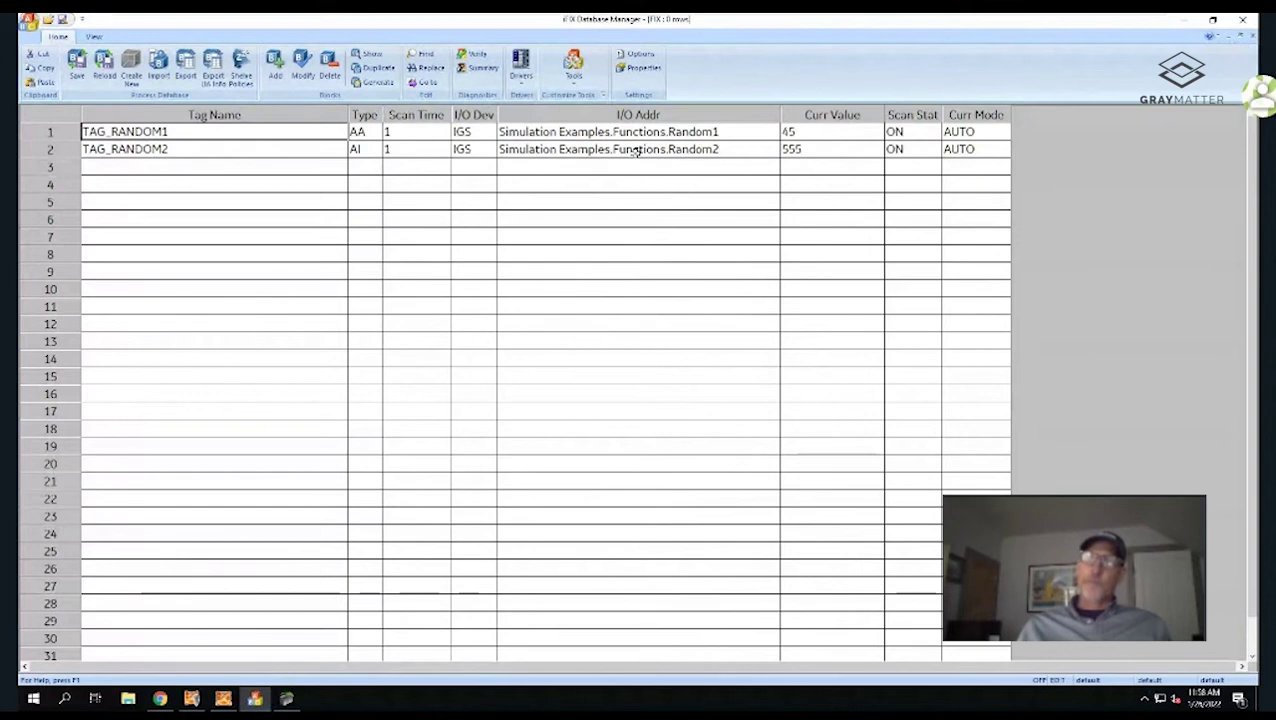
# Switch back to Configuration Hub and close the database tag list and the IGS browse view
pyautogui.click(164, 699)
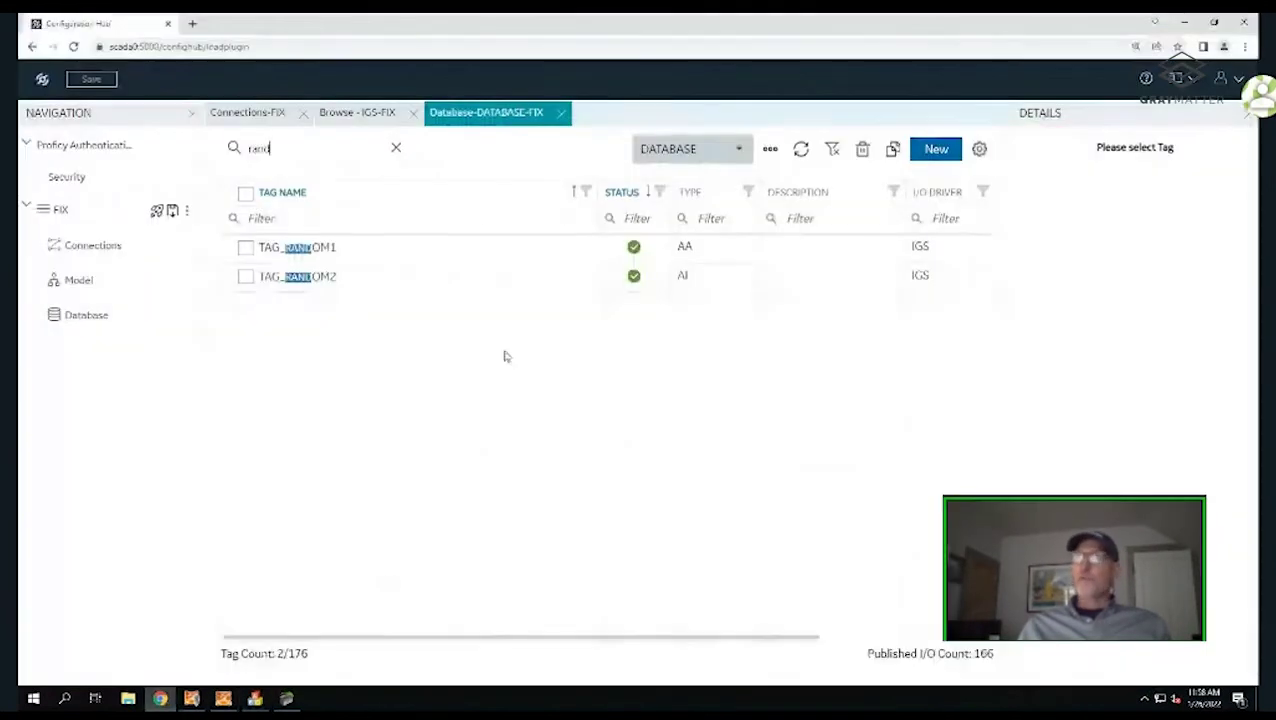
pyautogui.click(562, 113)
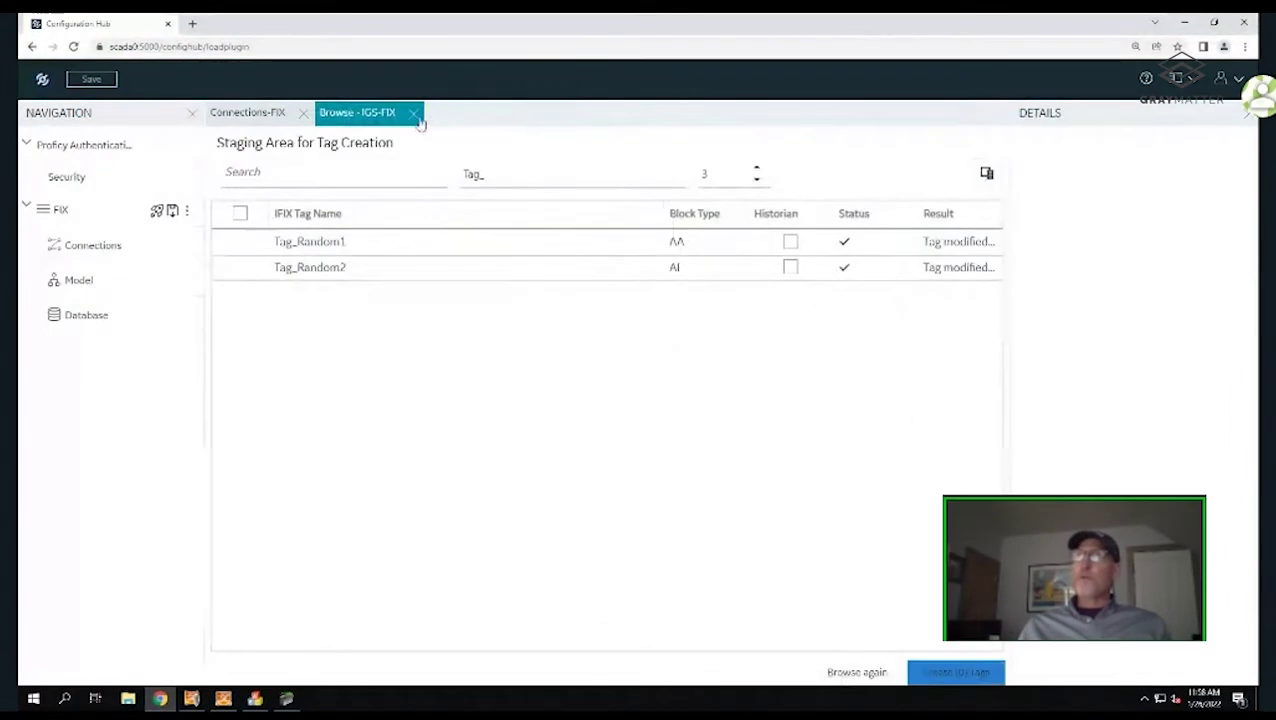
pyautogui.click(413, 113)
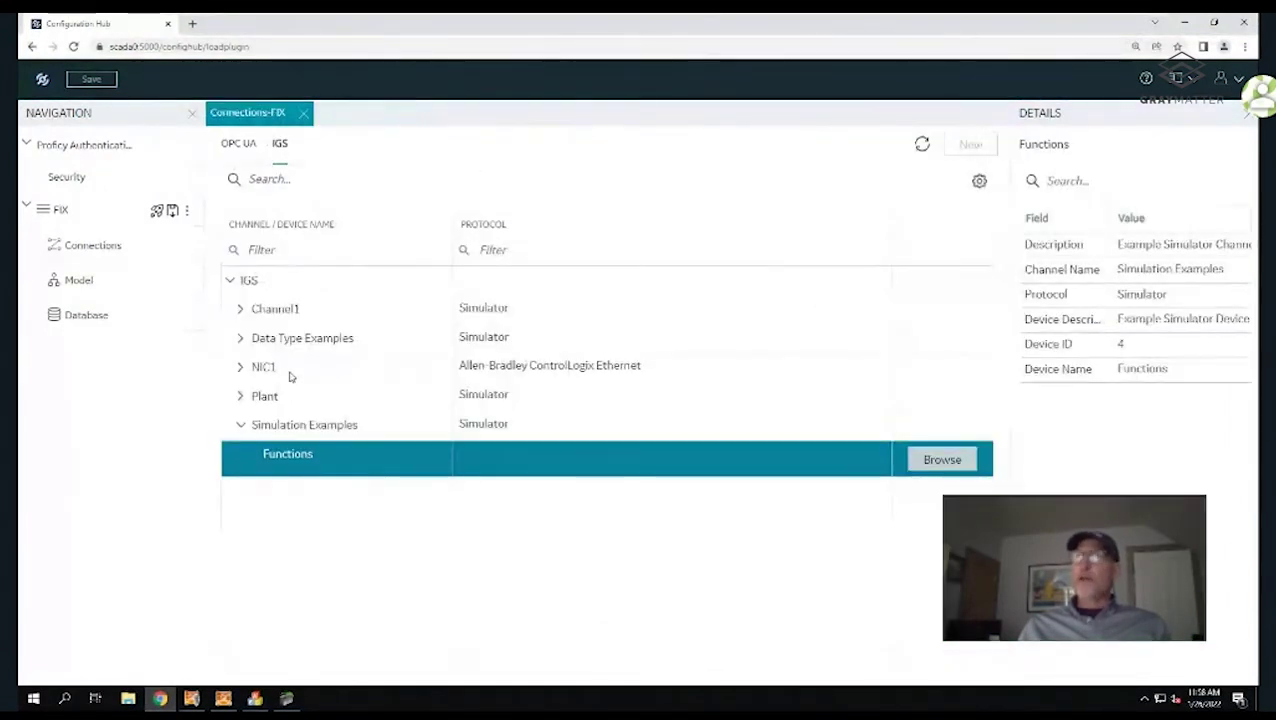
# Expand the Plant channel in the IGS connections and browse its RTUs device
pyautogui.click(274, 397)
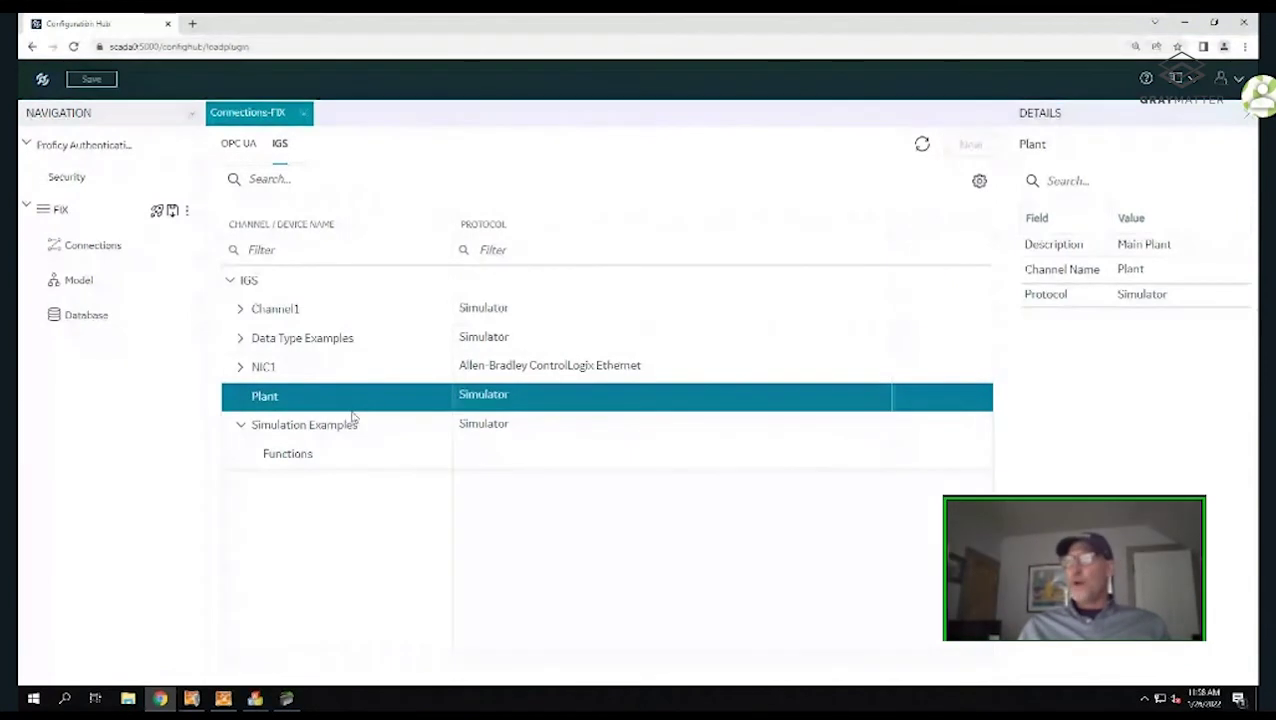
pyautogui.click(240, 397)
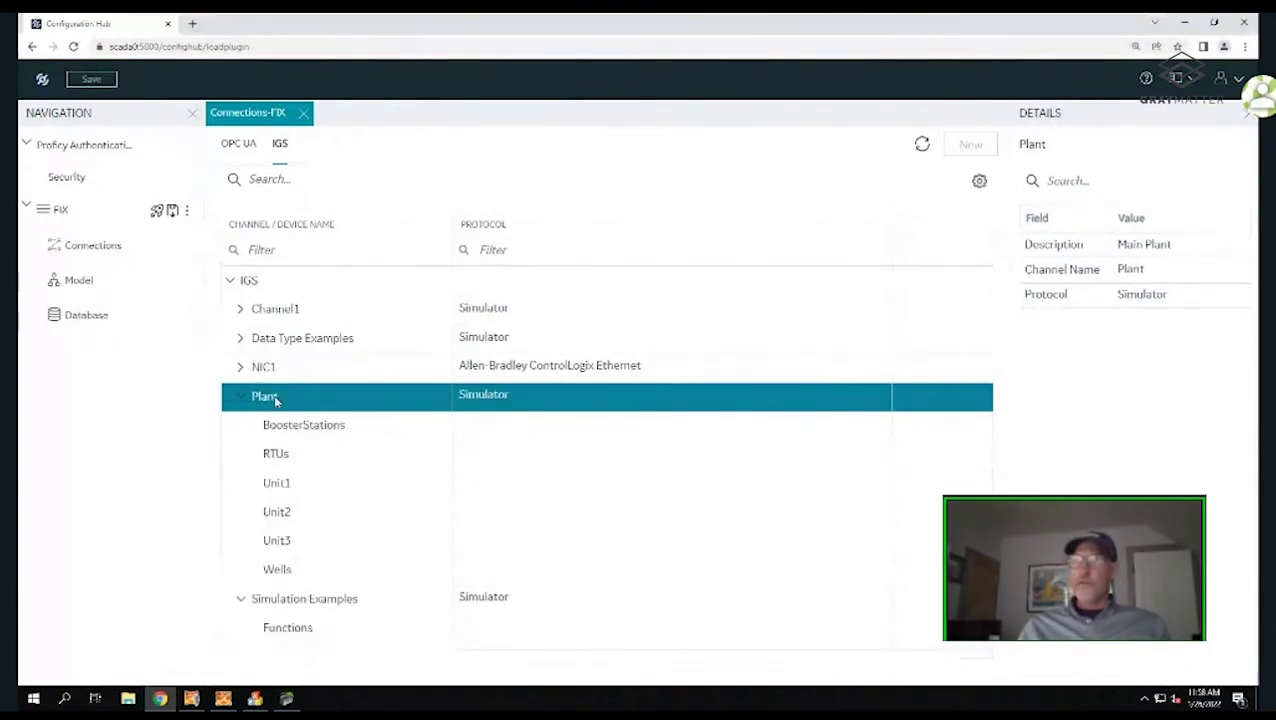
pyautogui.click(264, 400)
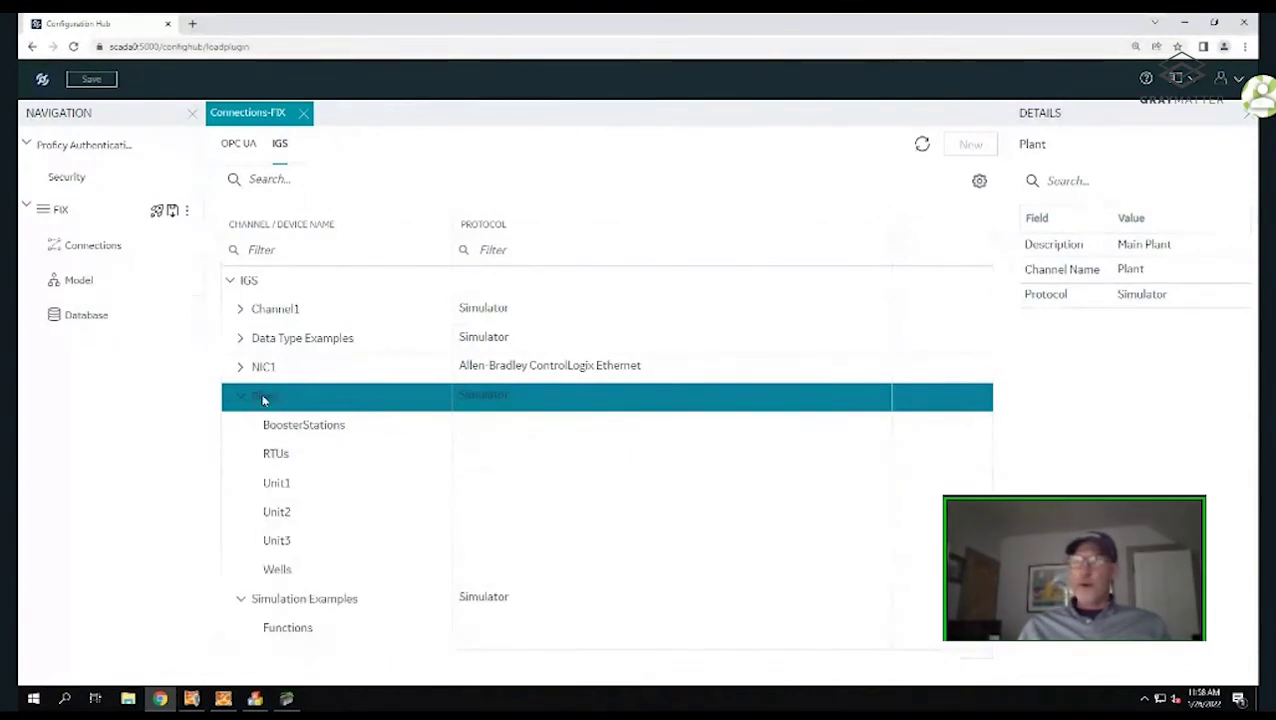
pyautogui.click(276, 455)
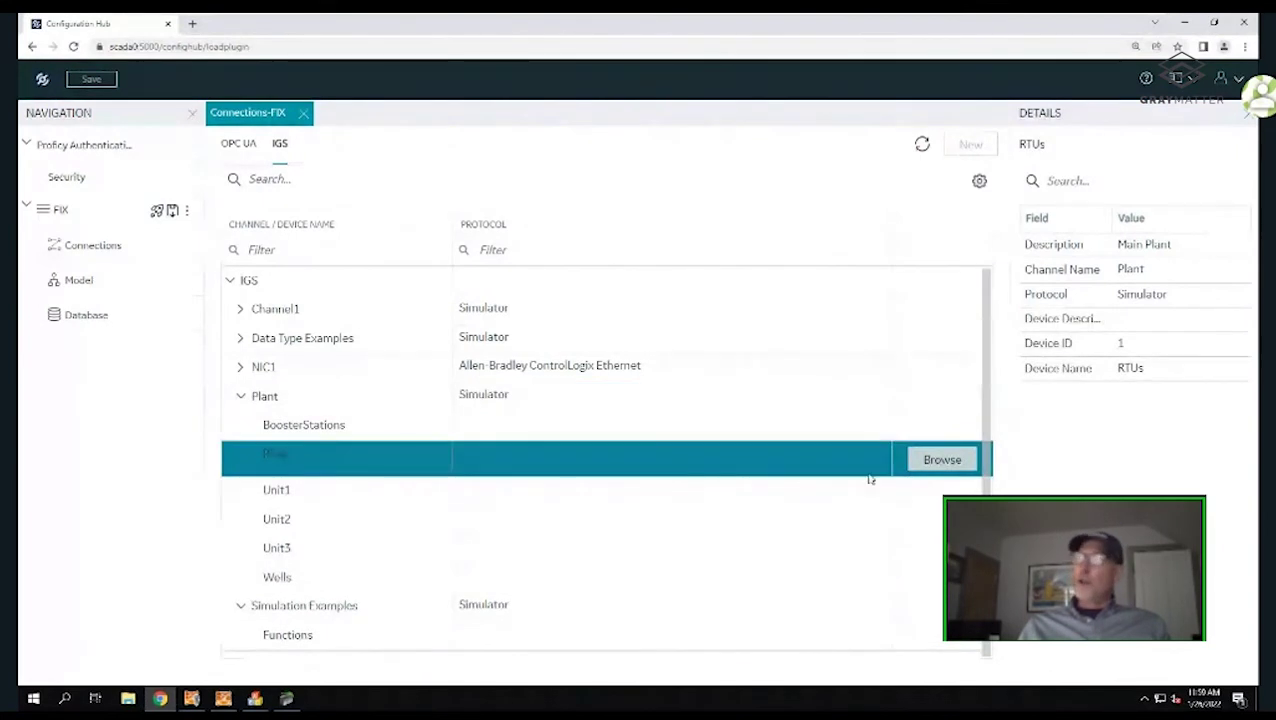
pyautogui.click(942, 460)
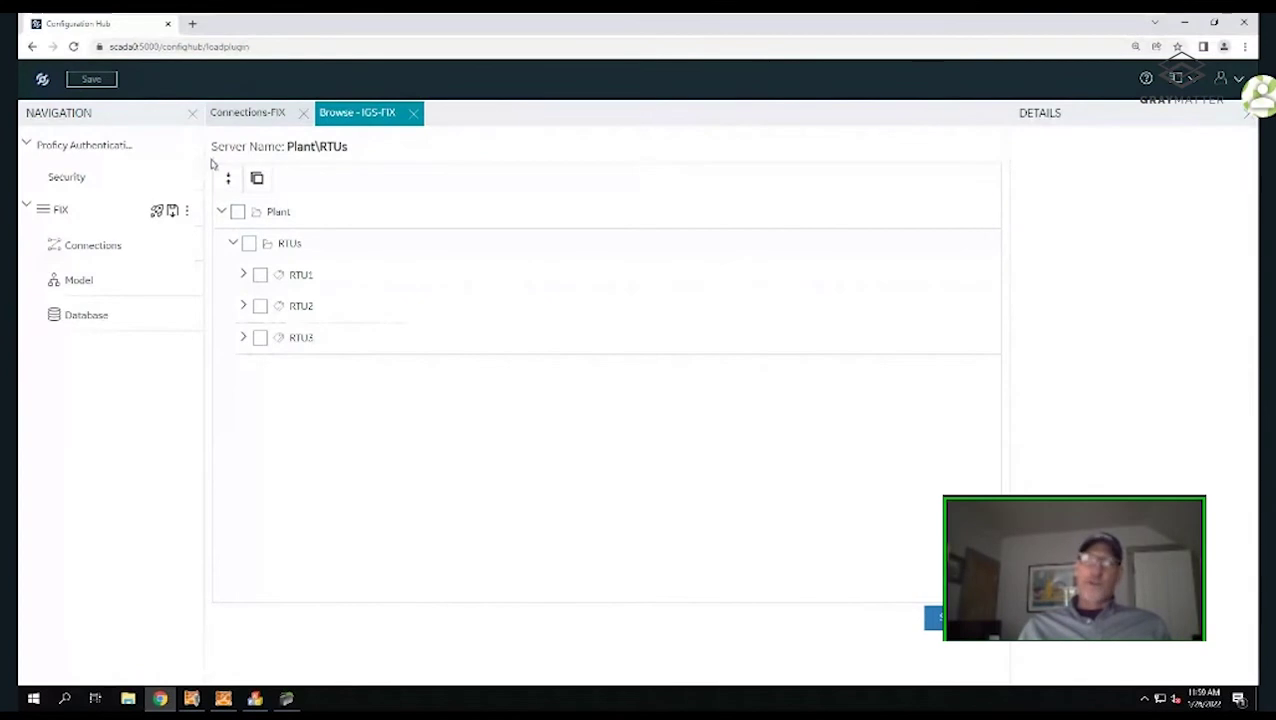
# Select Plant, RTUs and RTU1 in the browse tree, together with all of RTU1's child tags
pyautogui.click(237, 211)
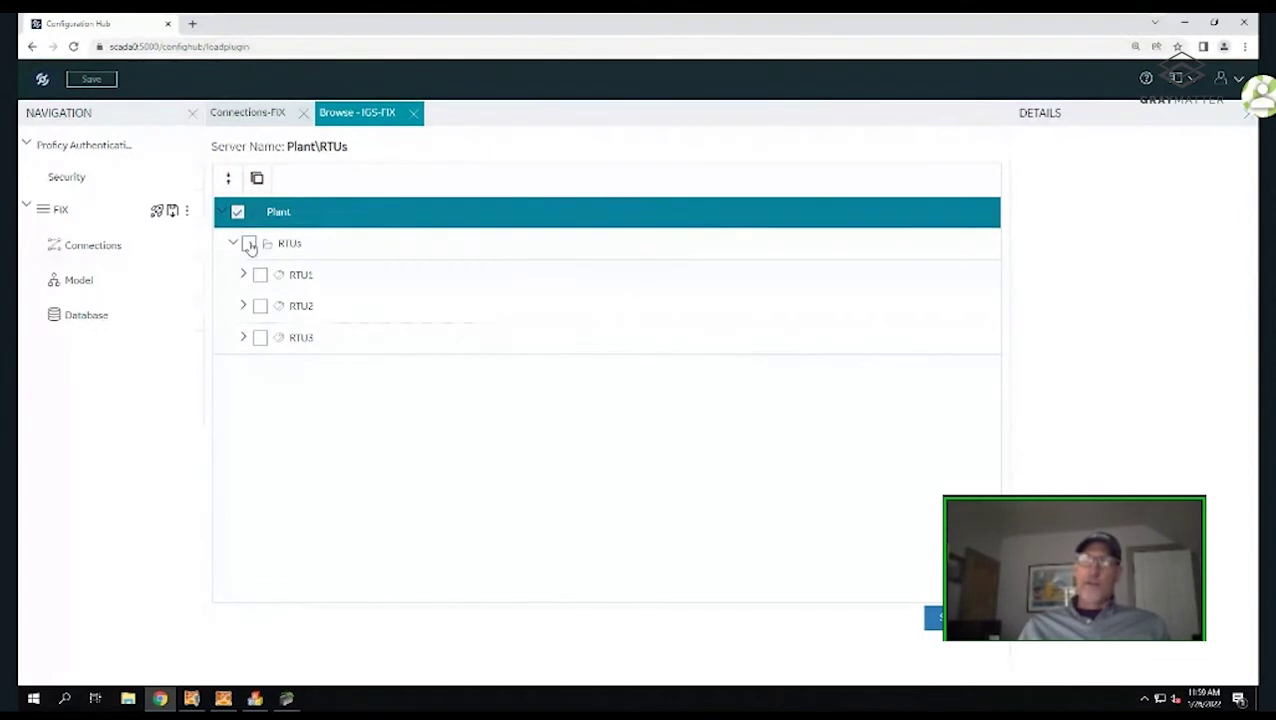
pyautogui.click(250, 245)
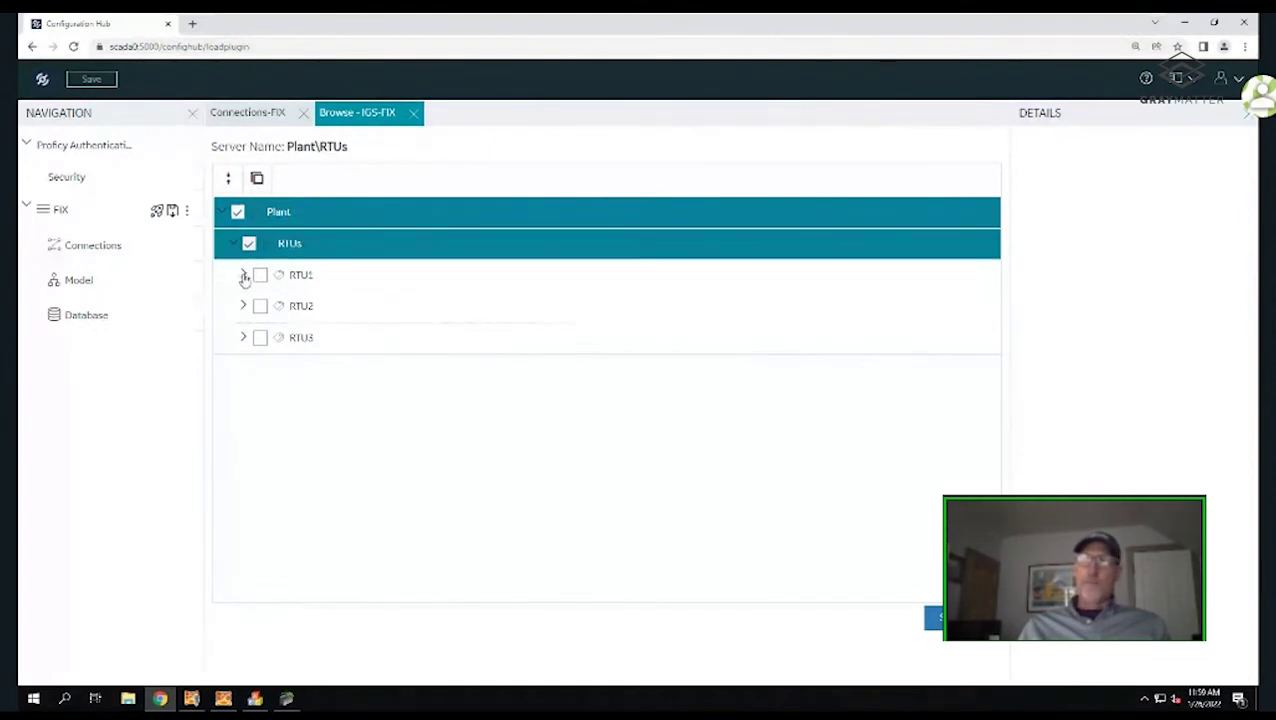
pyautogui.click(244, 274)
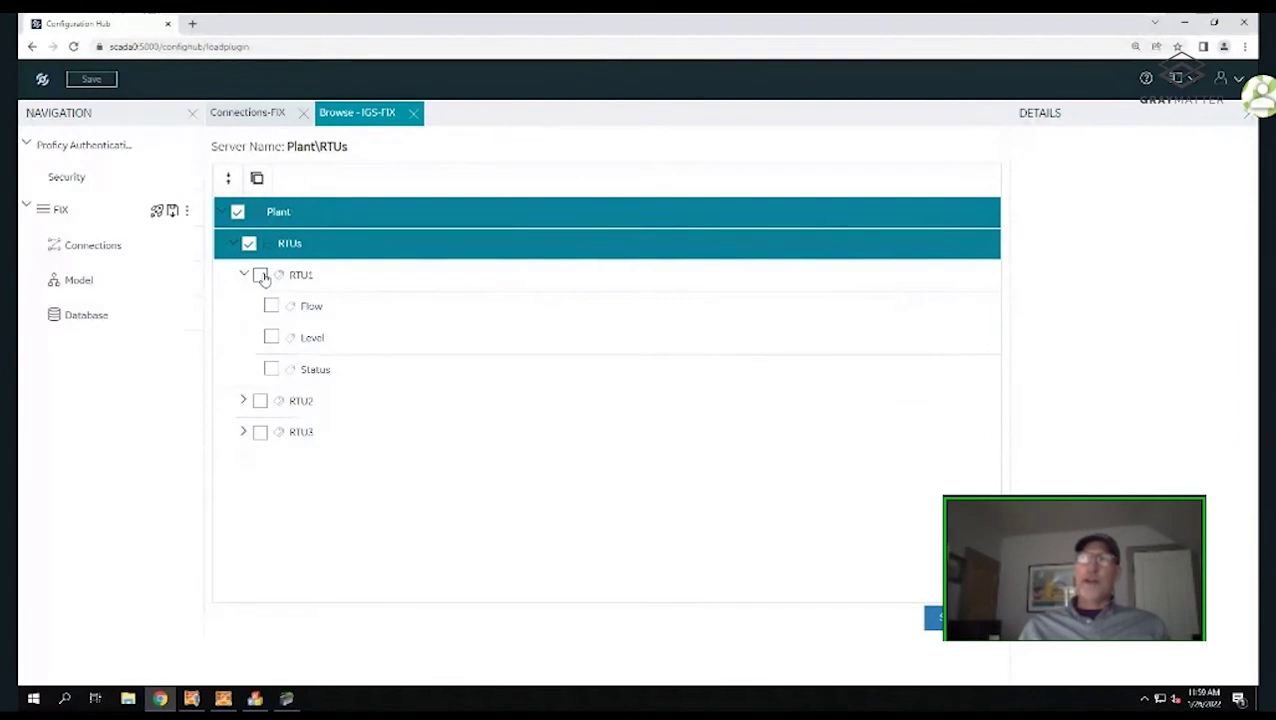
pyautogui.click(261, 276)
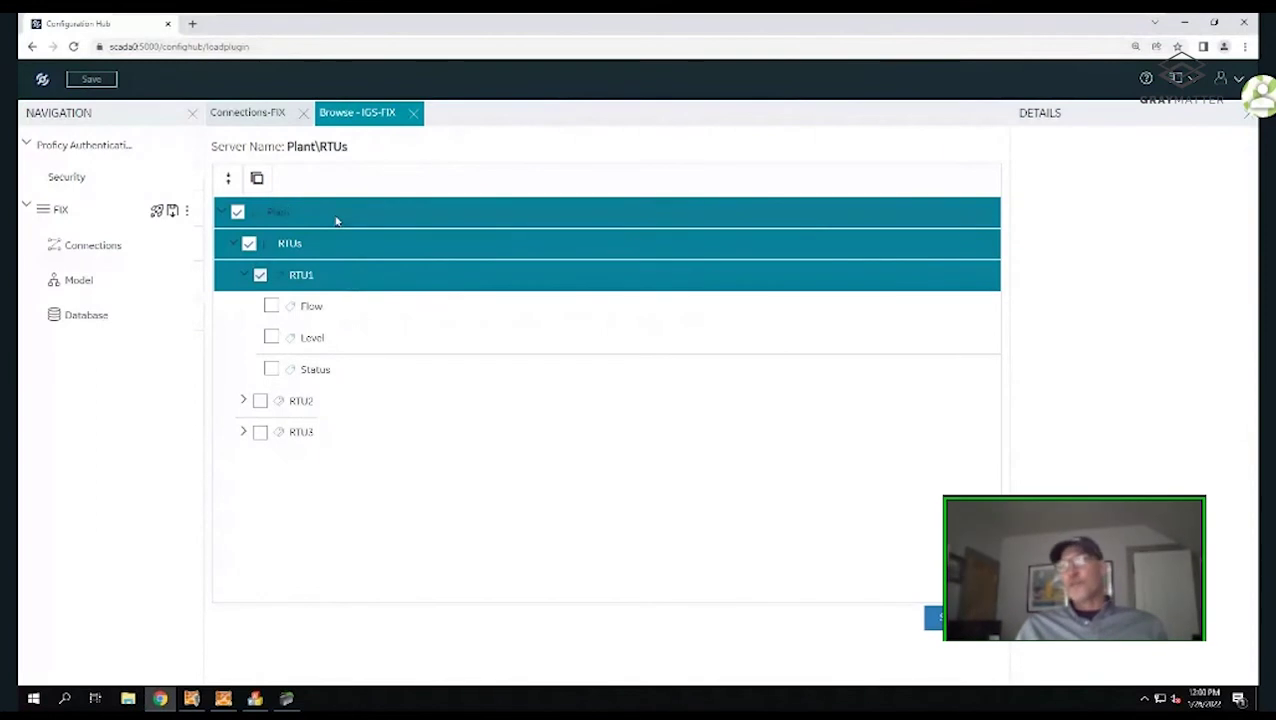
pyautogui.rightClick(346, 283)
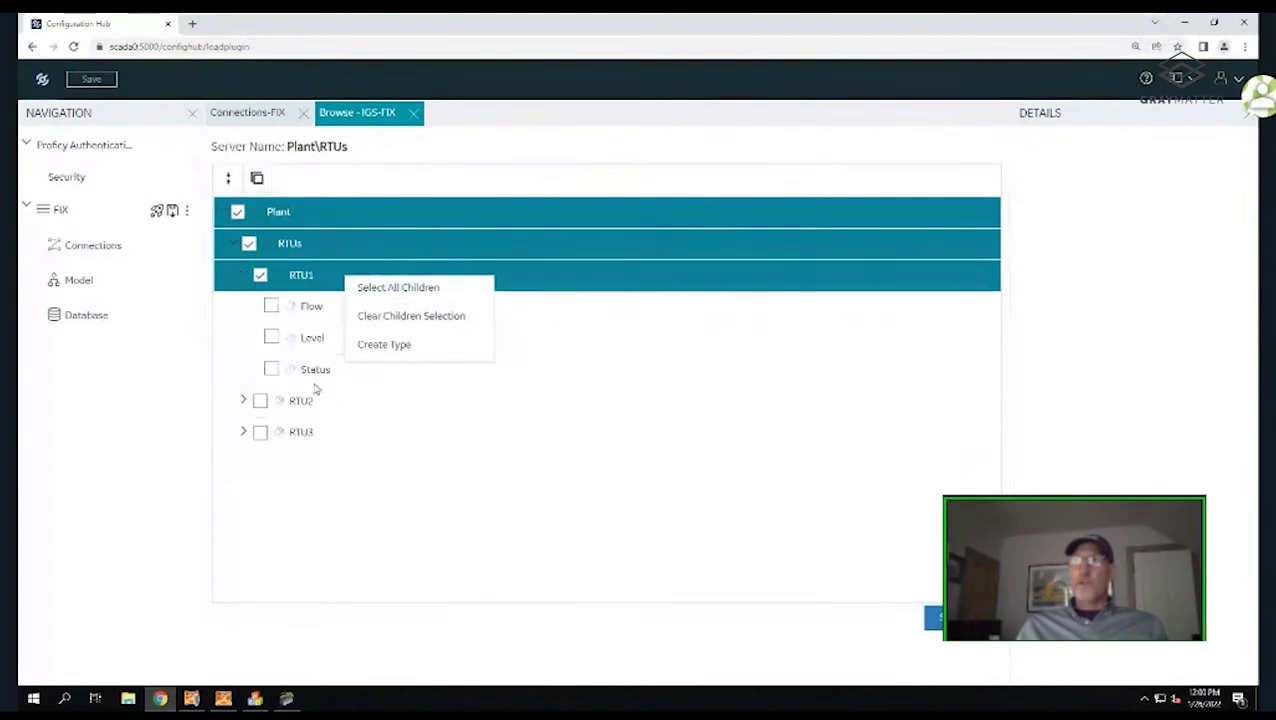
pyautogui.click(413, 290)
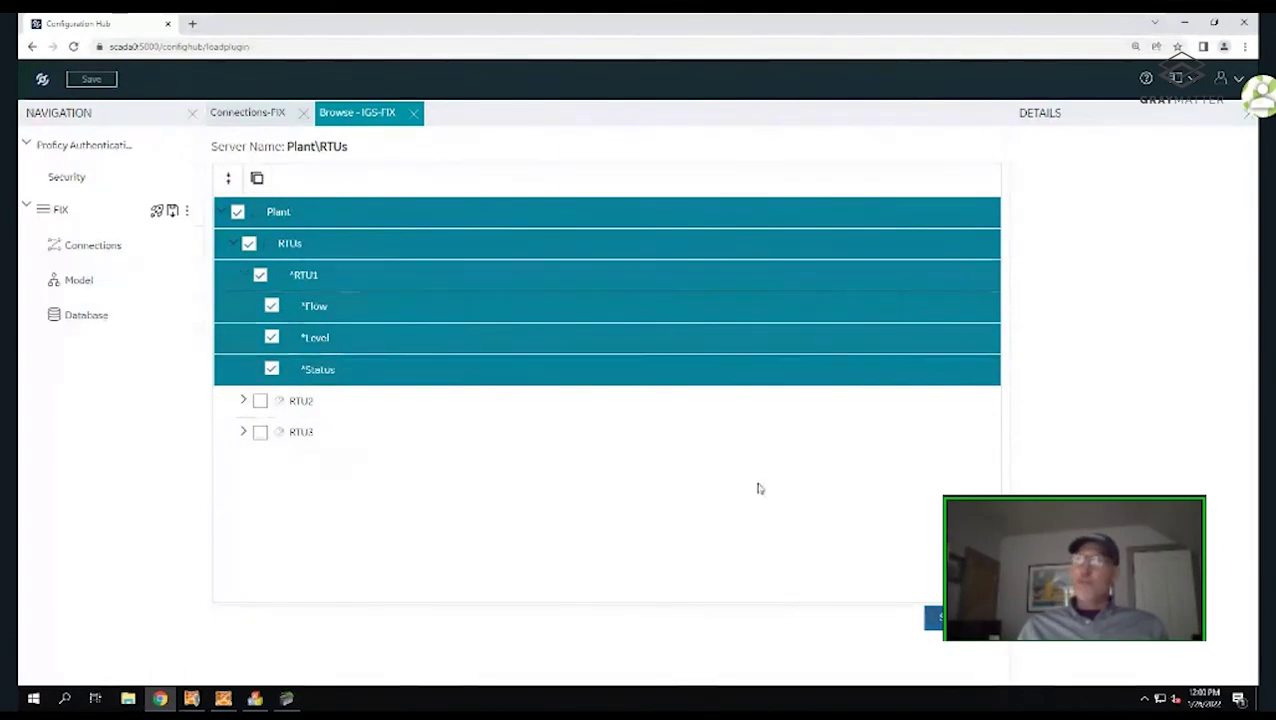
# Create the object type RTU from RTU1 with the description Remote Site and hierarchy included, and open the FIX model
pyautogui.rightClick(375, 280)
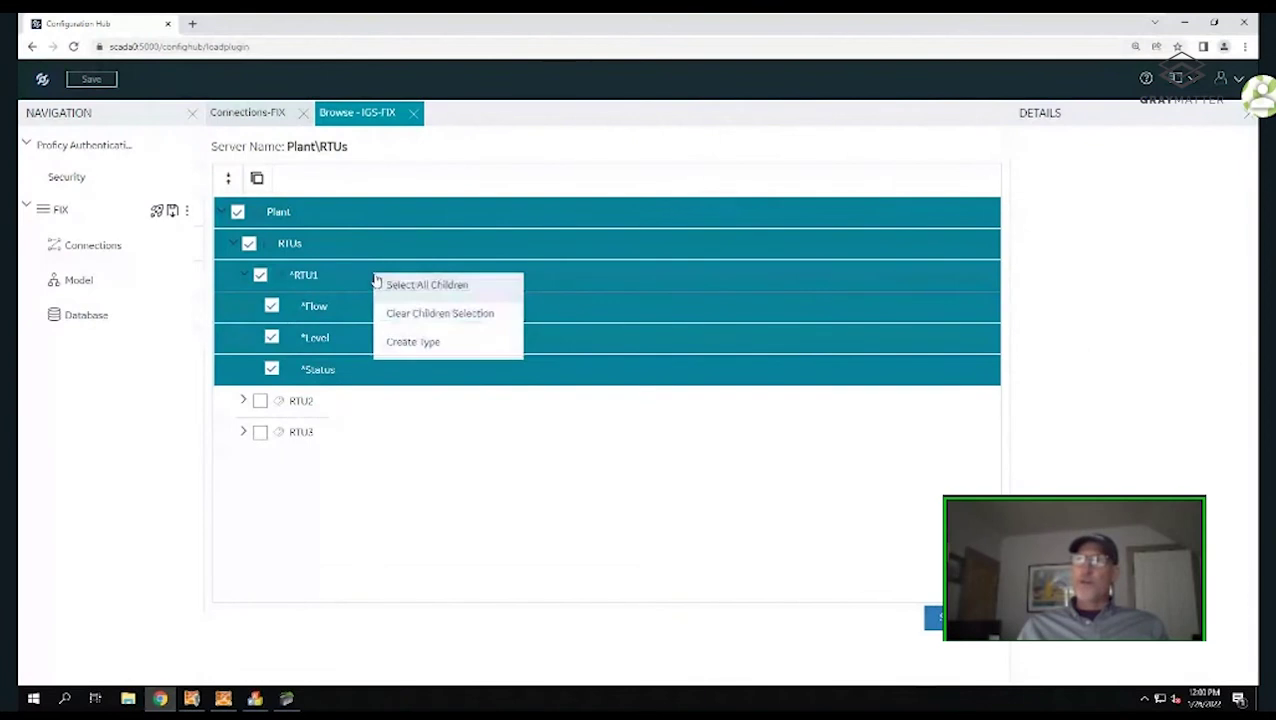
pyautogui.click(420, 345)
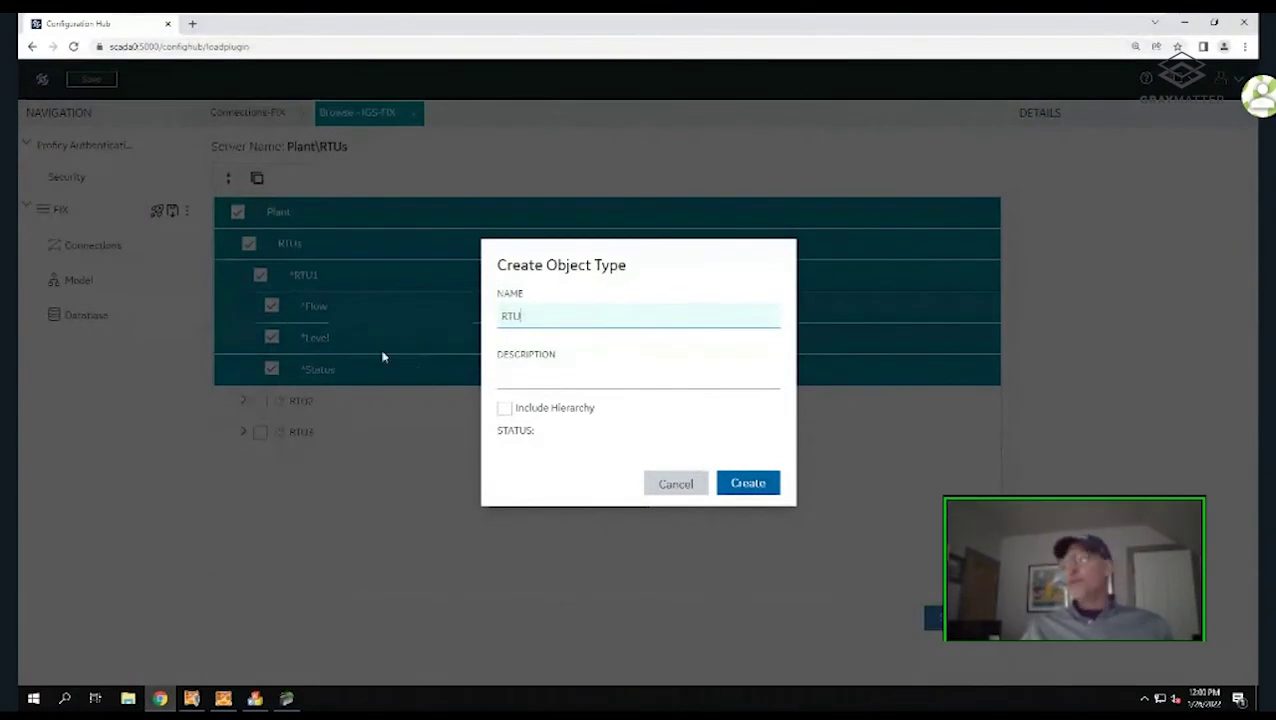
pyautogui.click(519, 377)
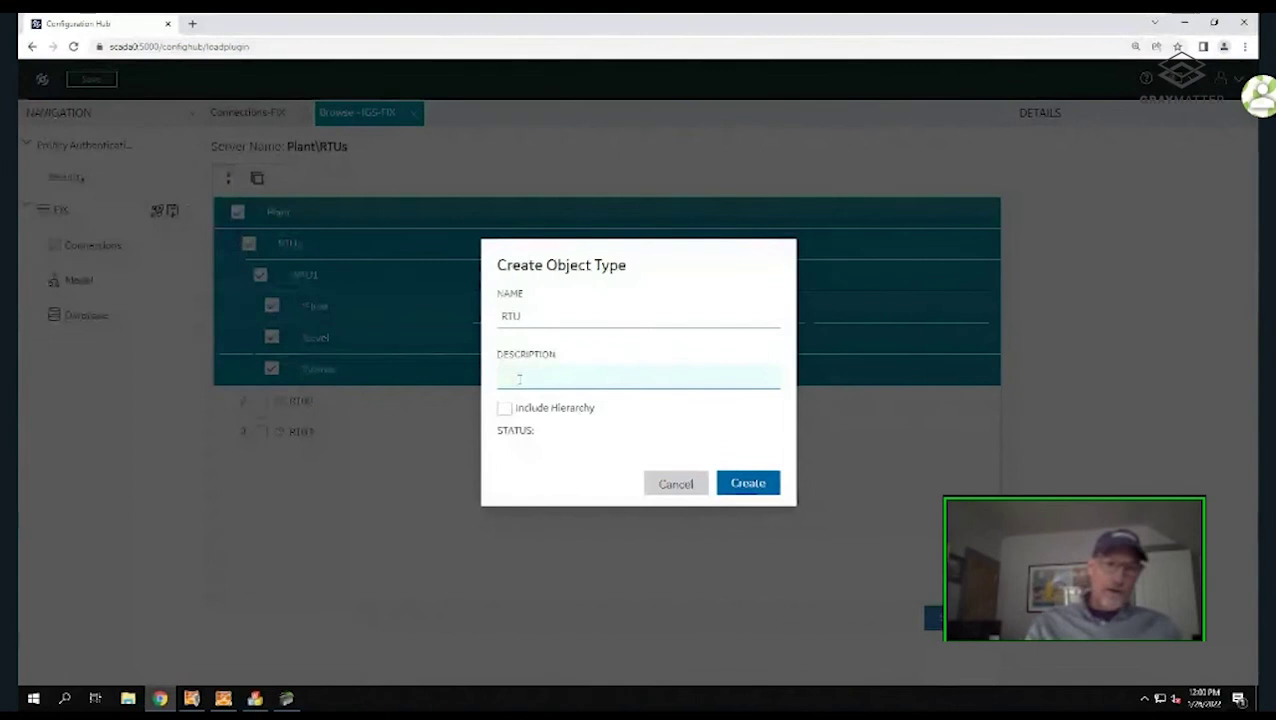
pyautogui.write('Re')
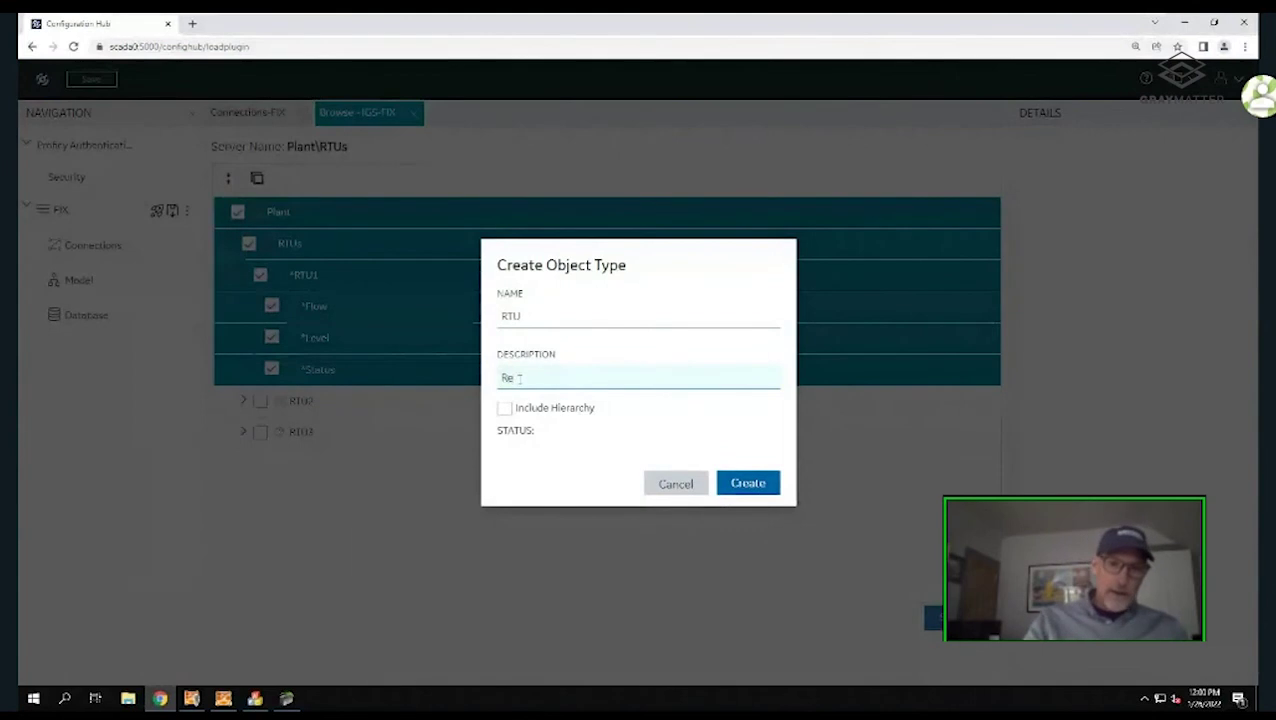
pyautogui.write('mote ')
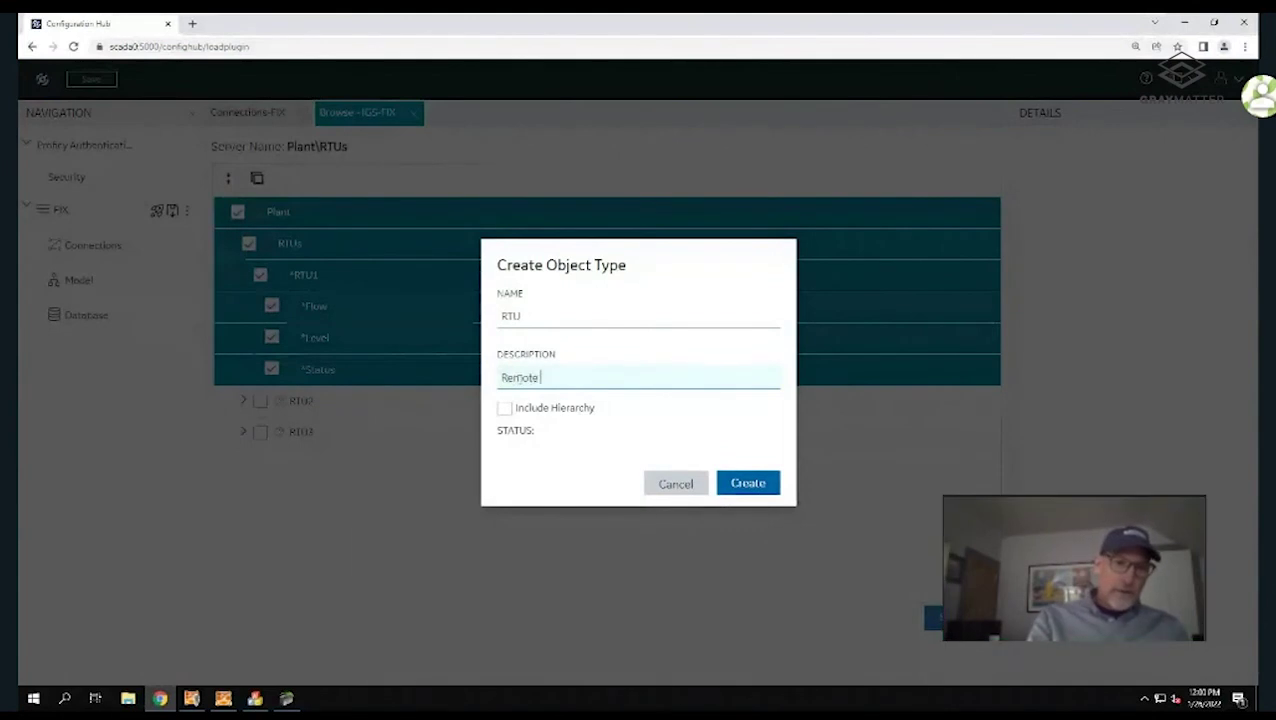
pyautogui.write('Site')
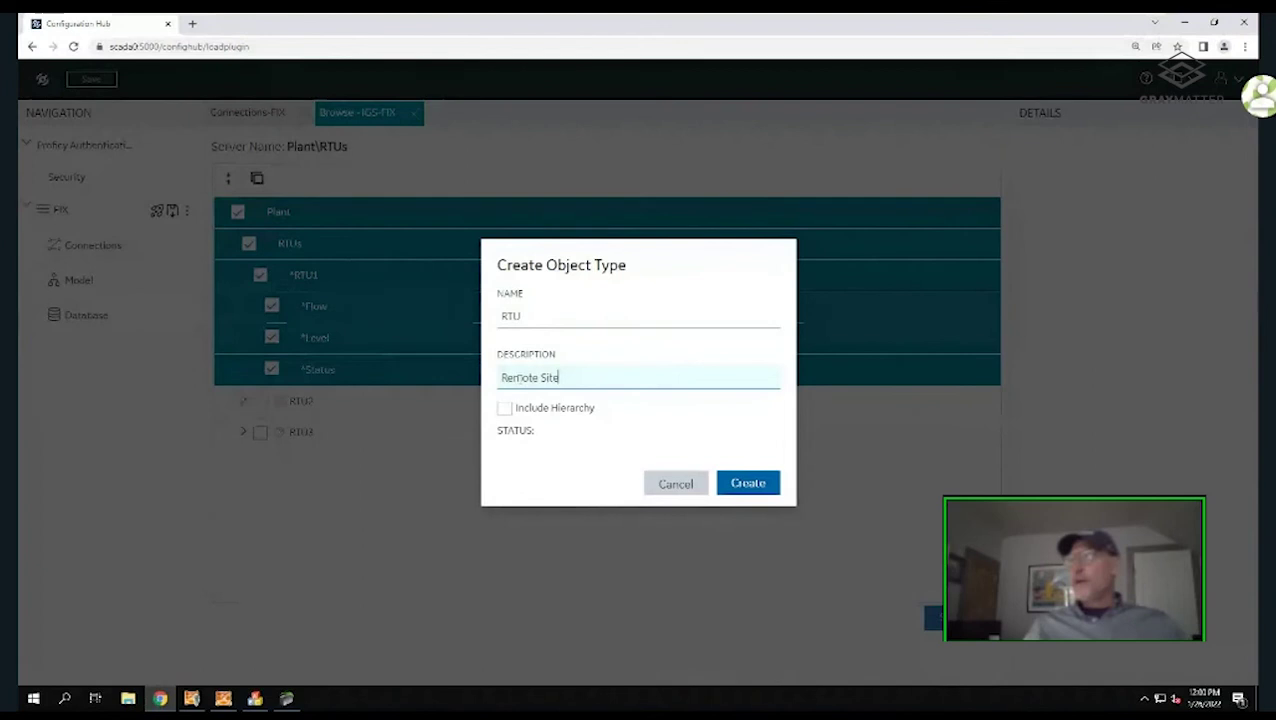
pyautogui.click(504, 408)
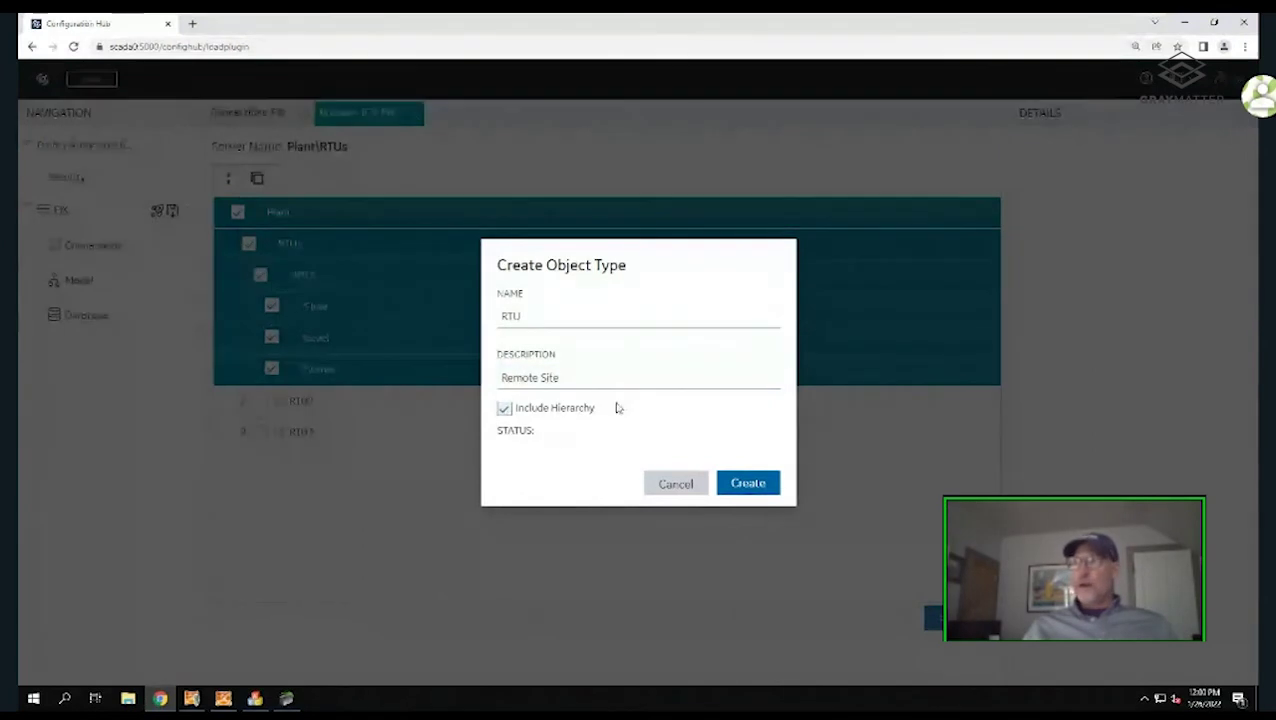
pyautogui.click(755, 485)
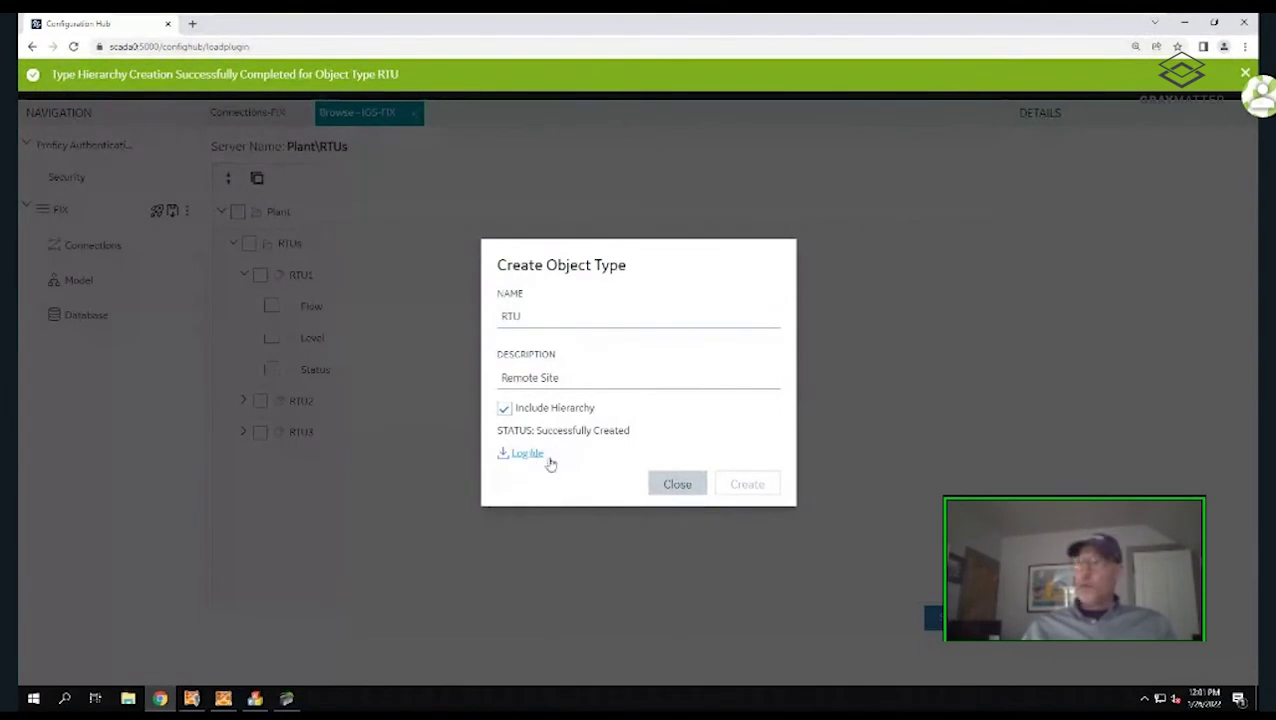
pyautogui.click(677, 486)
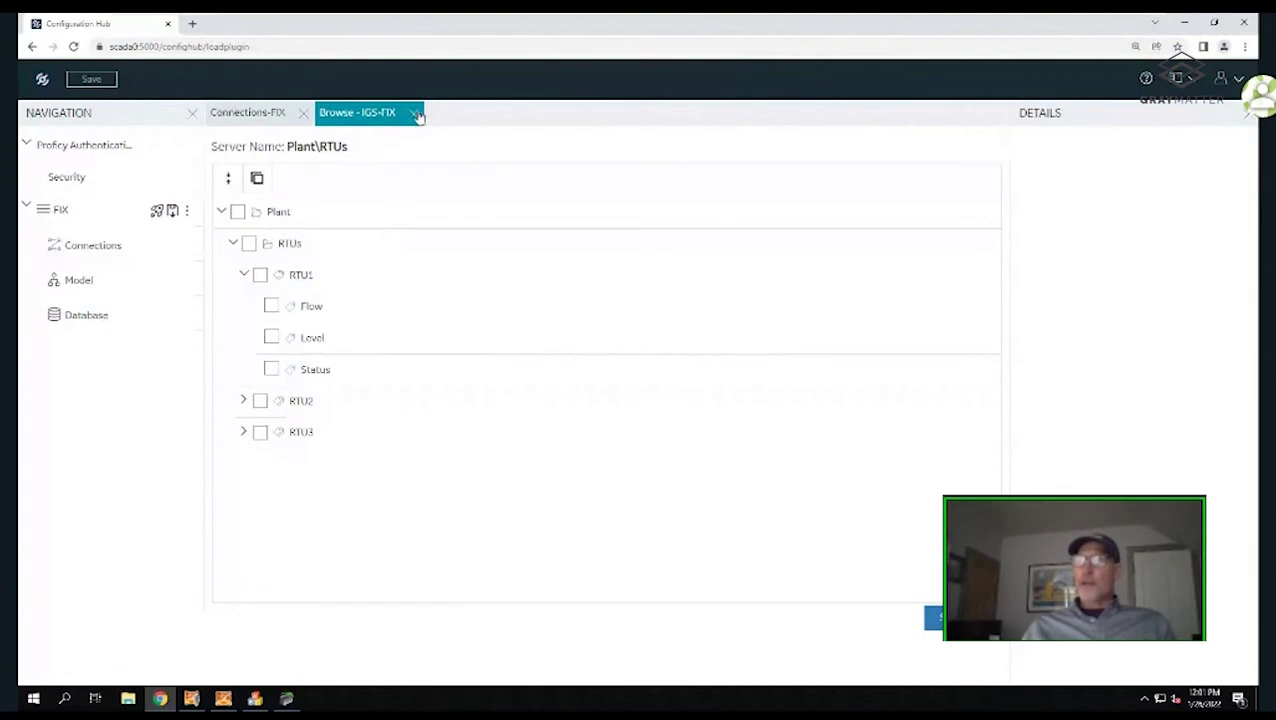
pyautogui.click(80, 281)
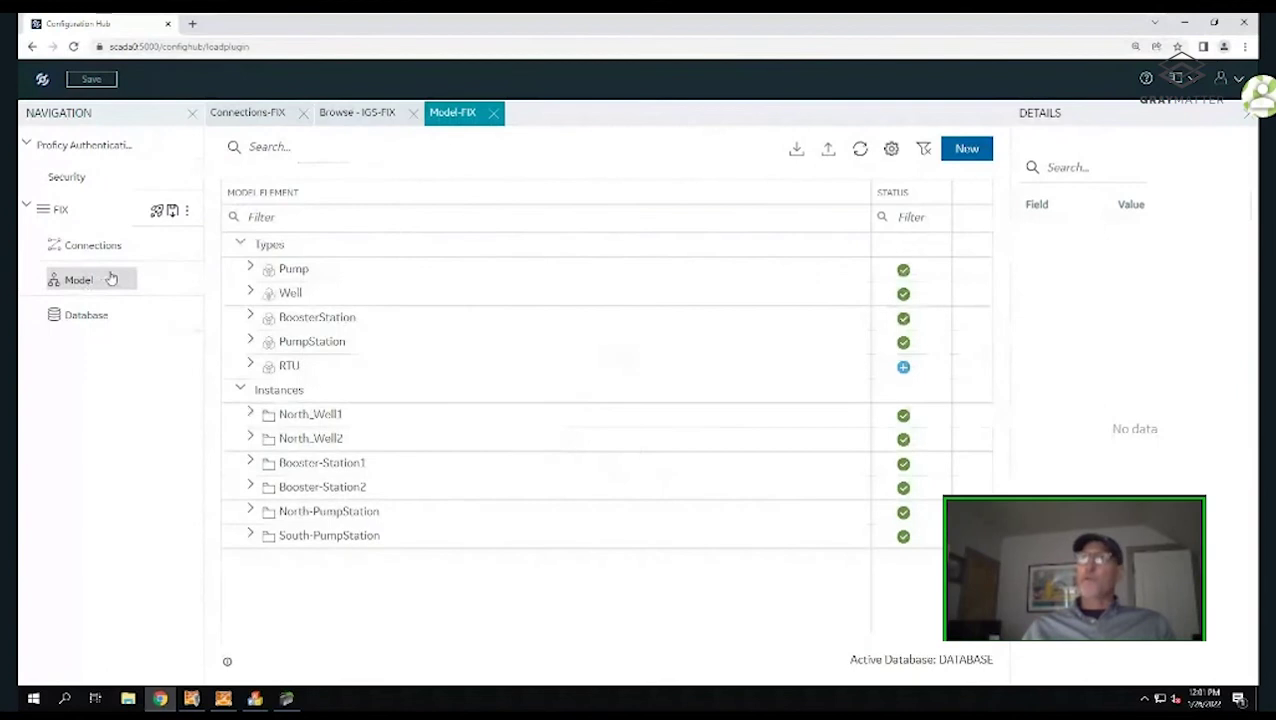
# Close the Connections and IGS browse views, and expand the RTU type down to its variables in the FIX model
pyautogui.click(304, 114)
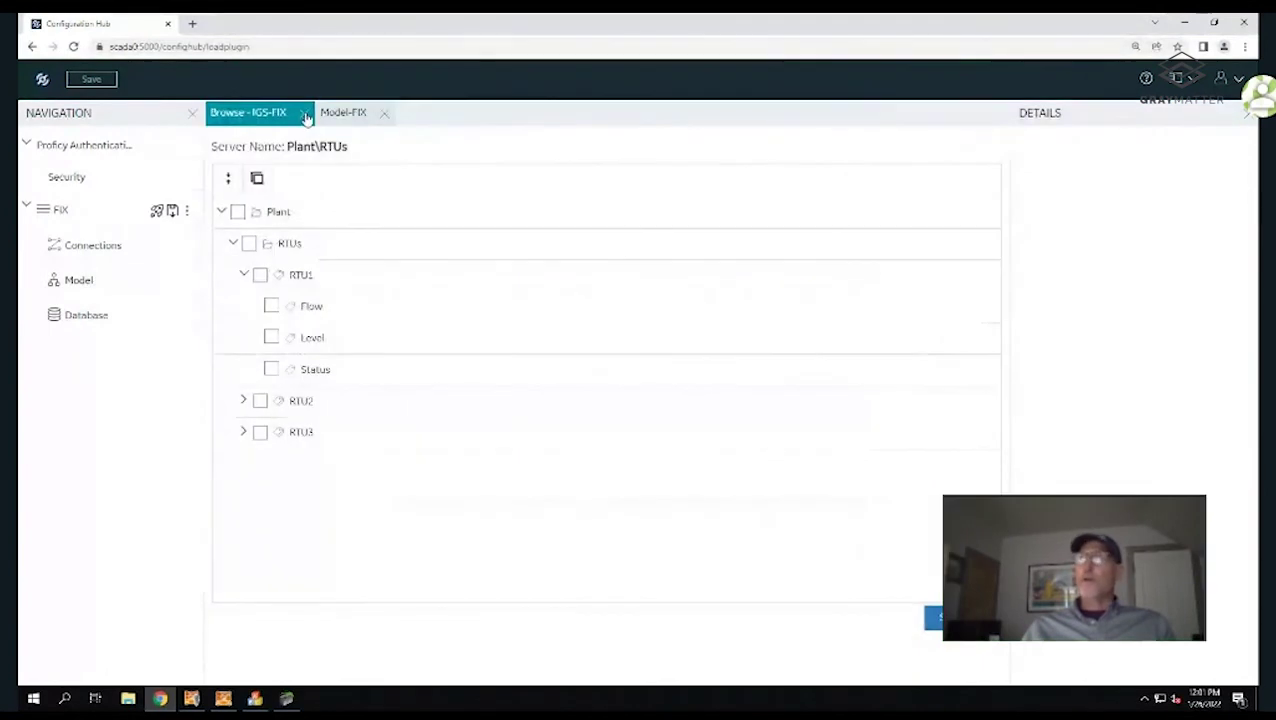
pyautogui.click(304, 114)
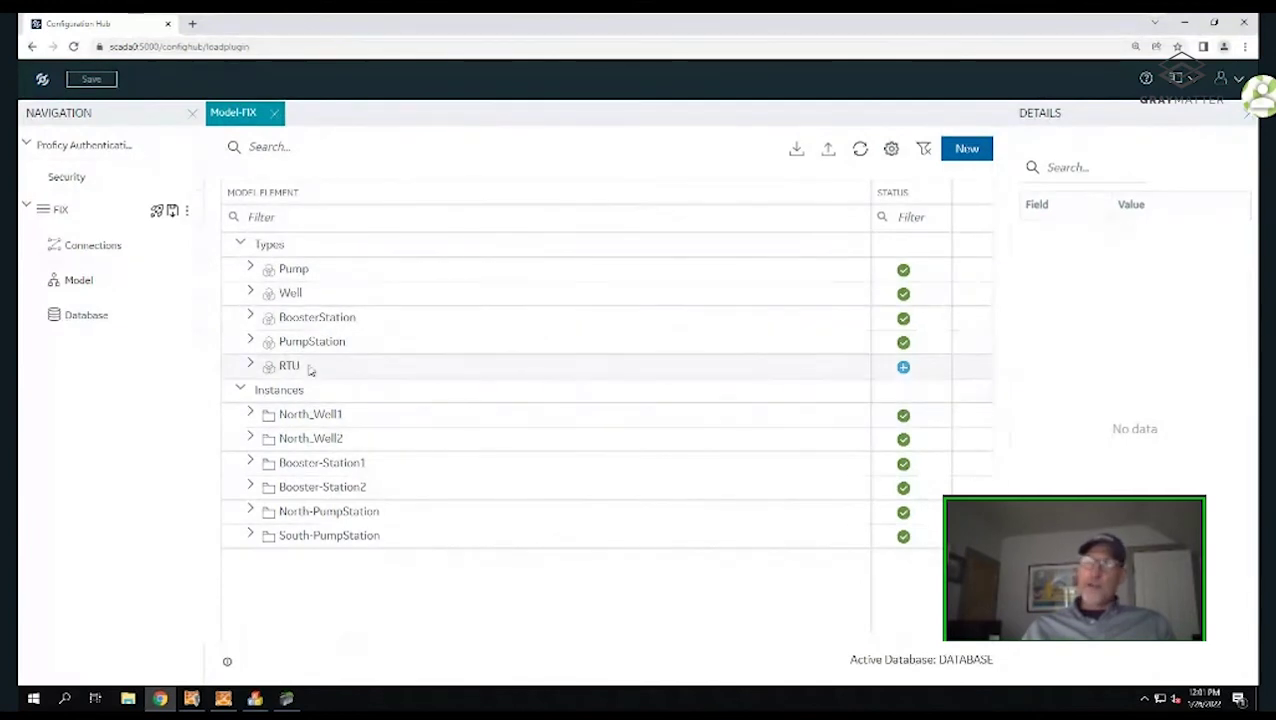
pyautogui.click(251, 367)
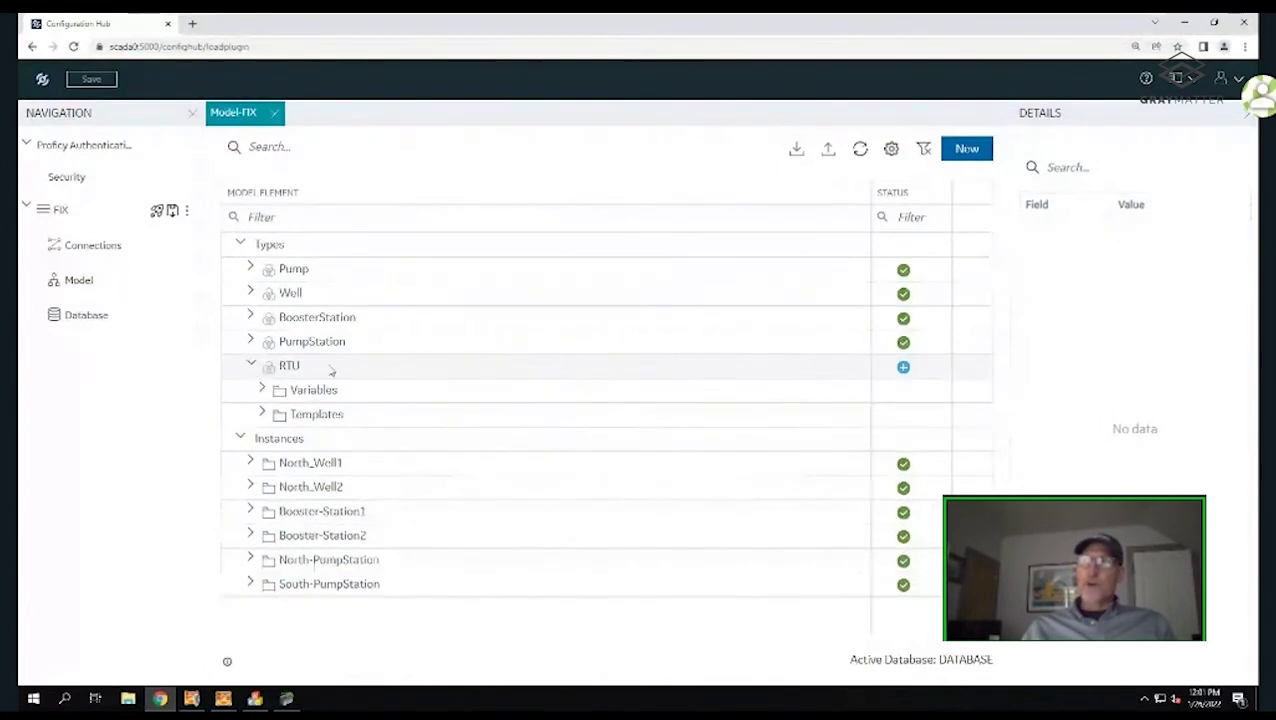
pyautogui.click(262, 390)
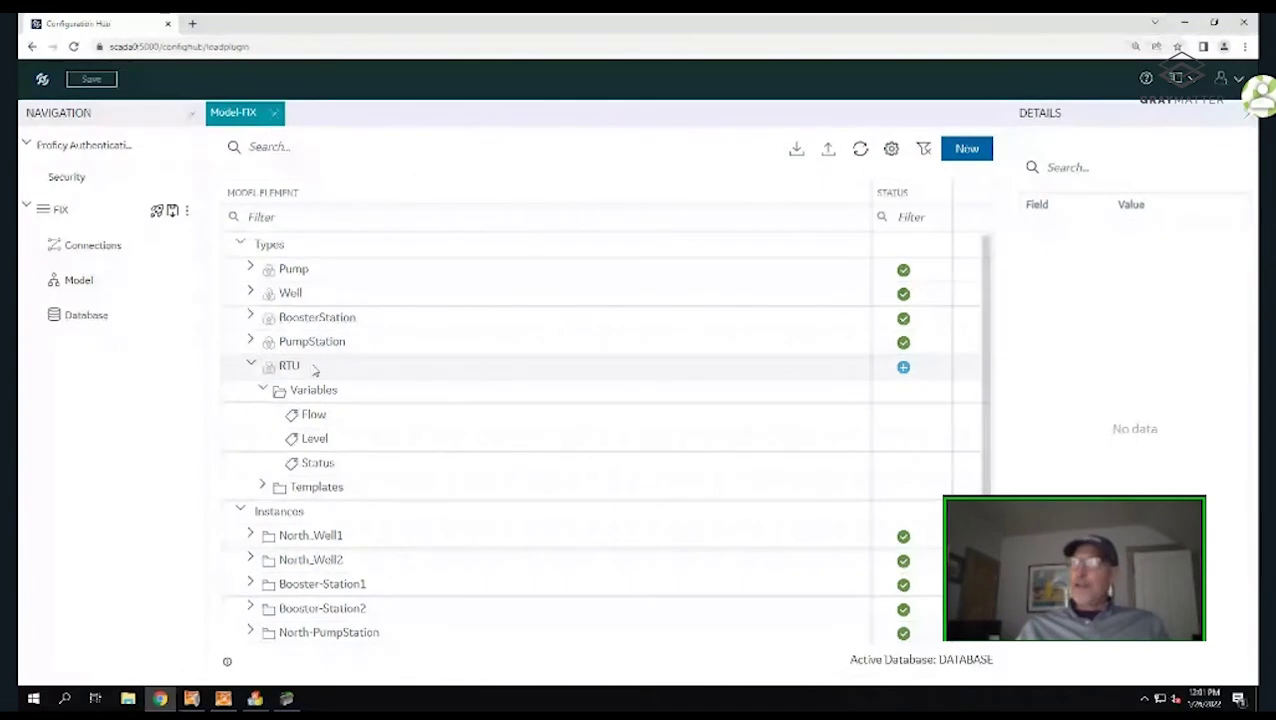
# Open the RTU object type for editing
pyautogui.click(700, 369)
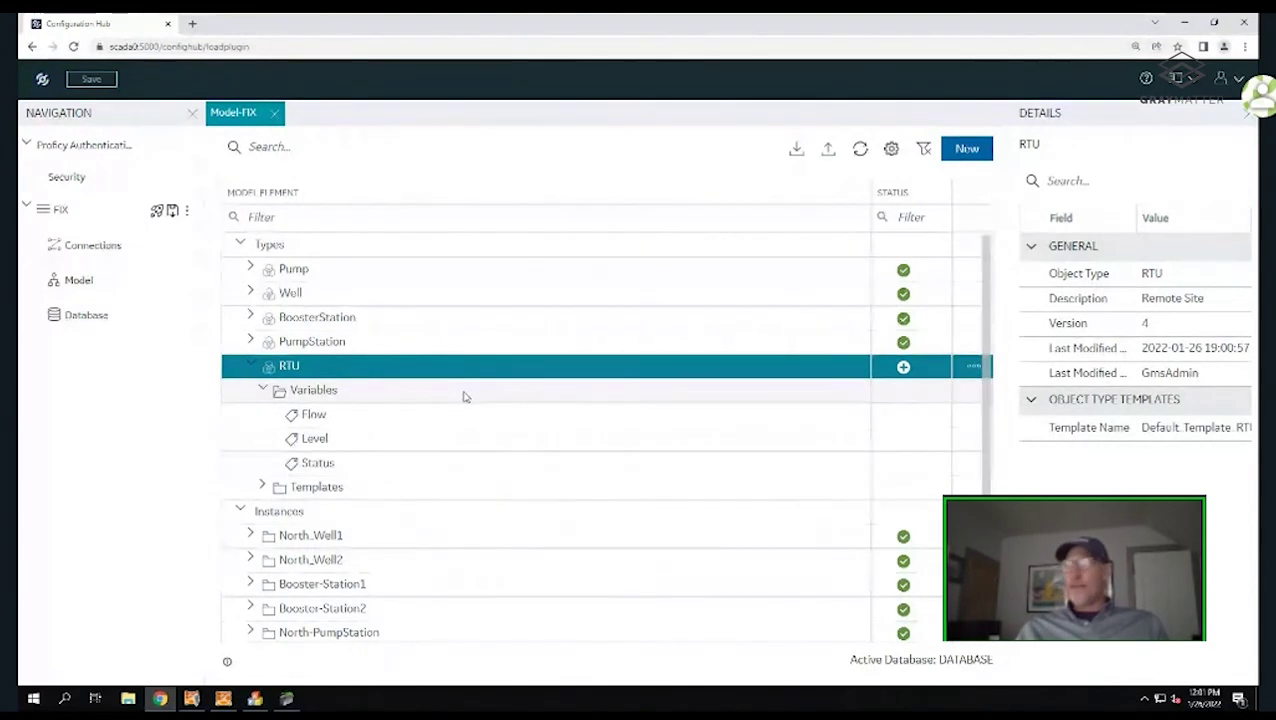
pyautogui.click(973, 367)
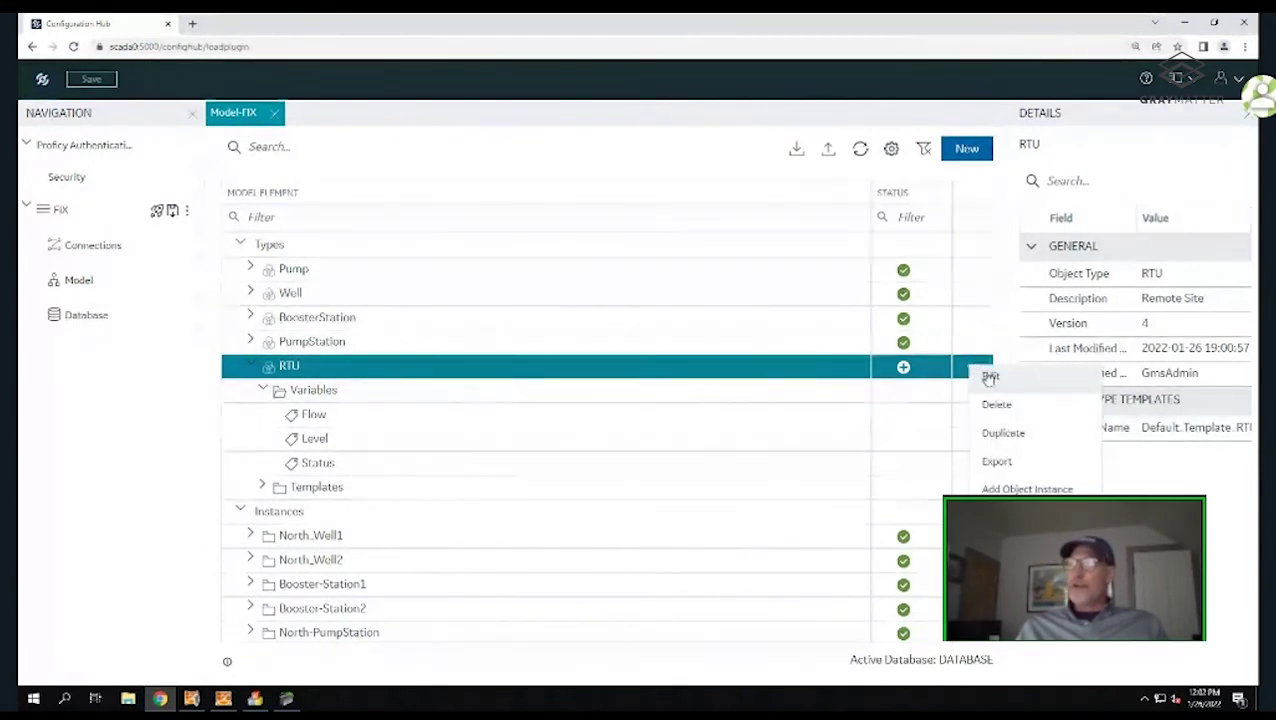
pyautogui.click(990, 377)
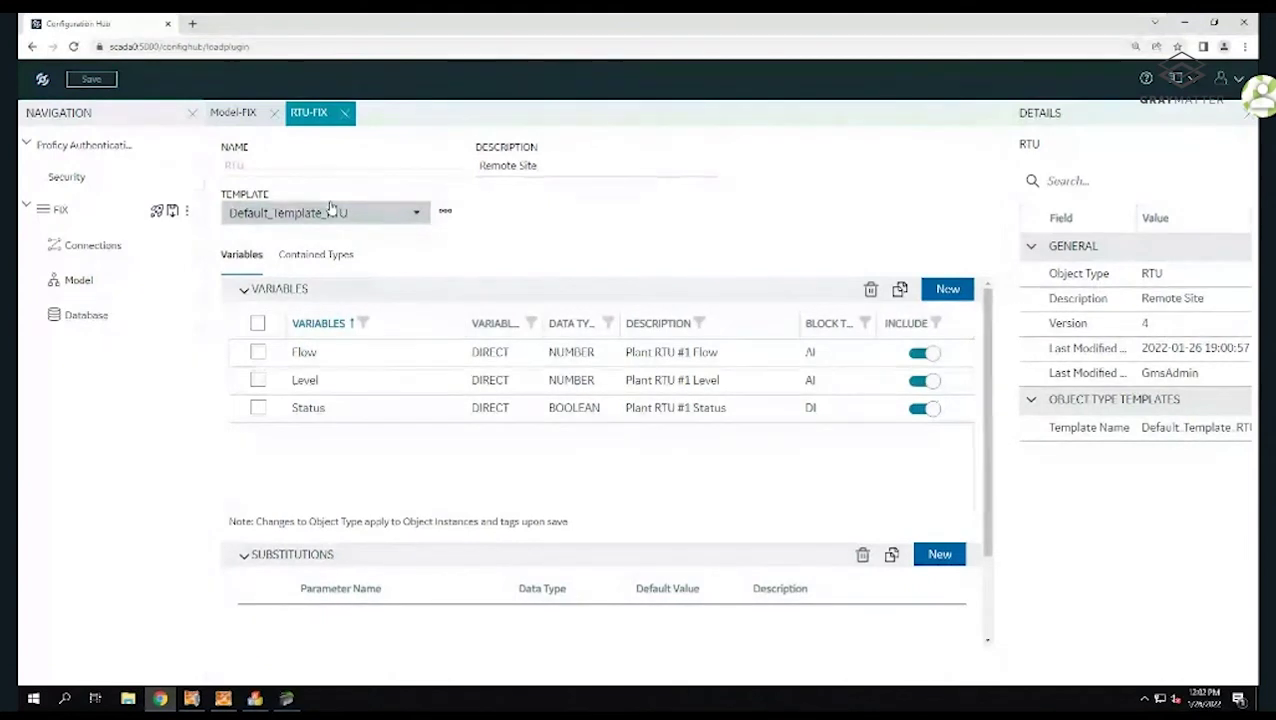
# Replace the RTU number with x in the Flow, Level and Status descriptions so that each begins with "Plant RTU #x"
pyautogui.click(401, 358)
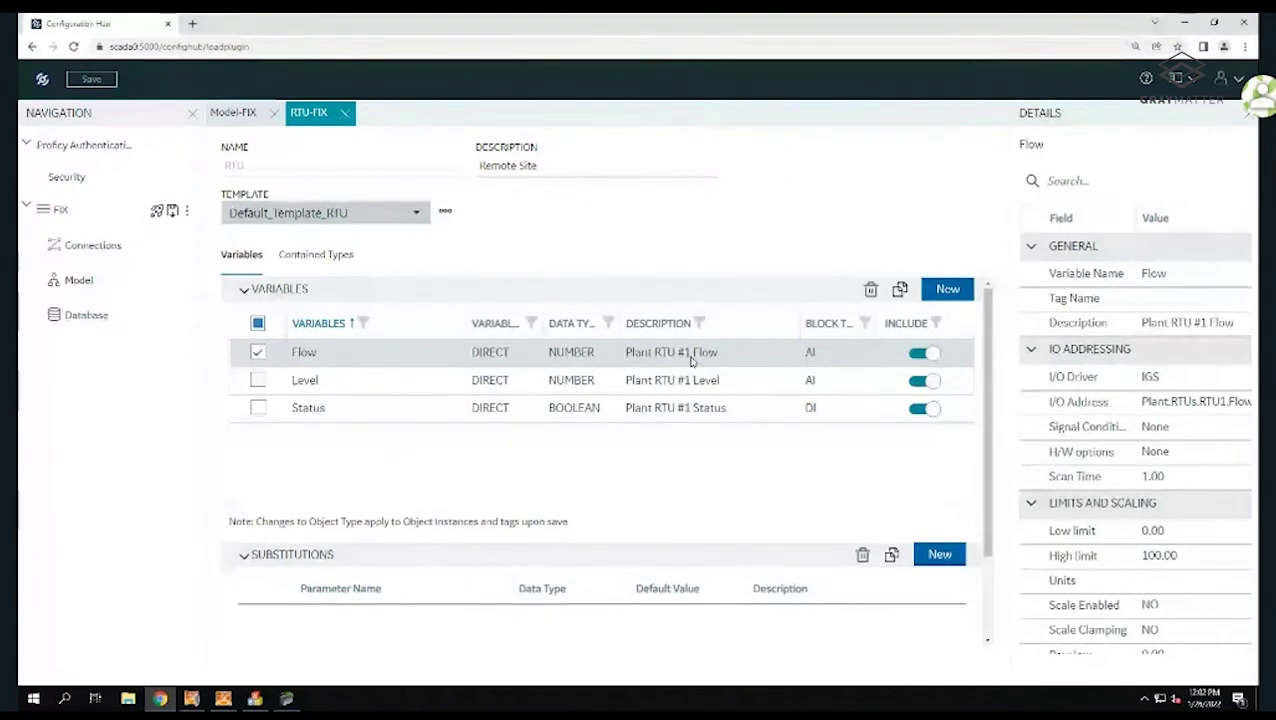
pyautogui.doubleClick(690, 354)
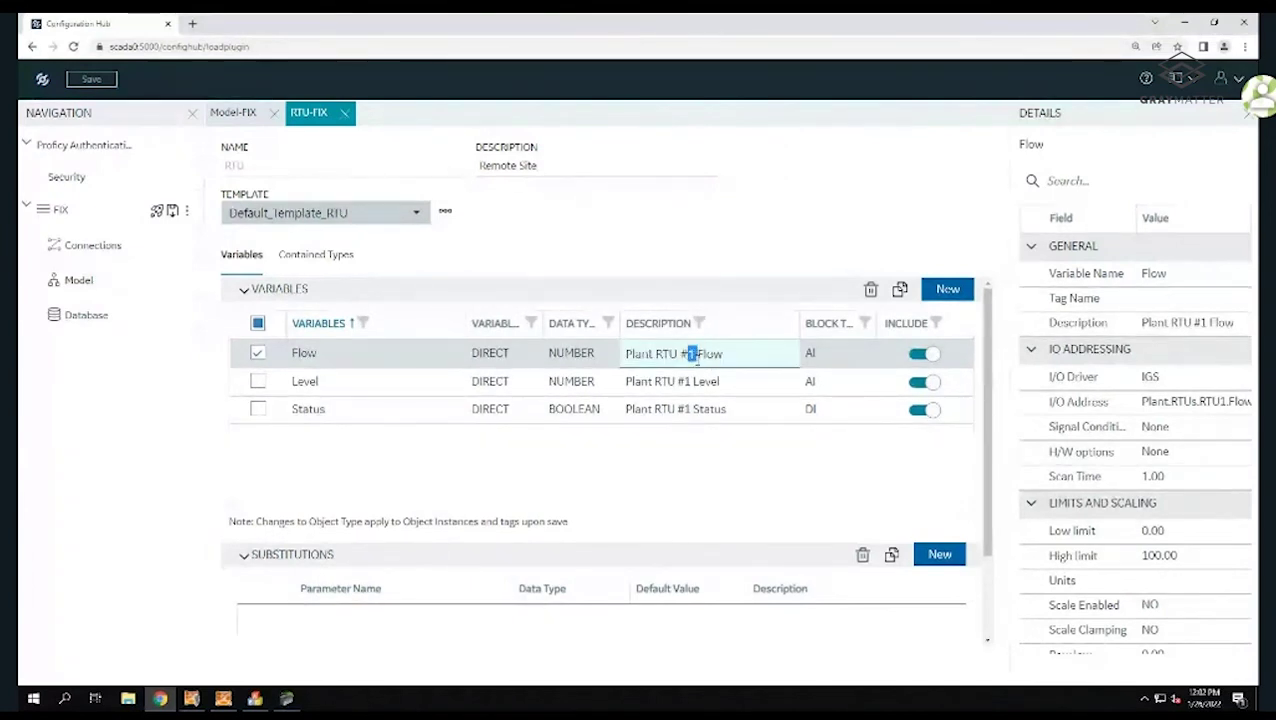
pyautogui.write('x')
pyautogui.doubleClick(690, 383)
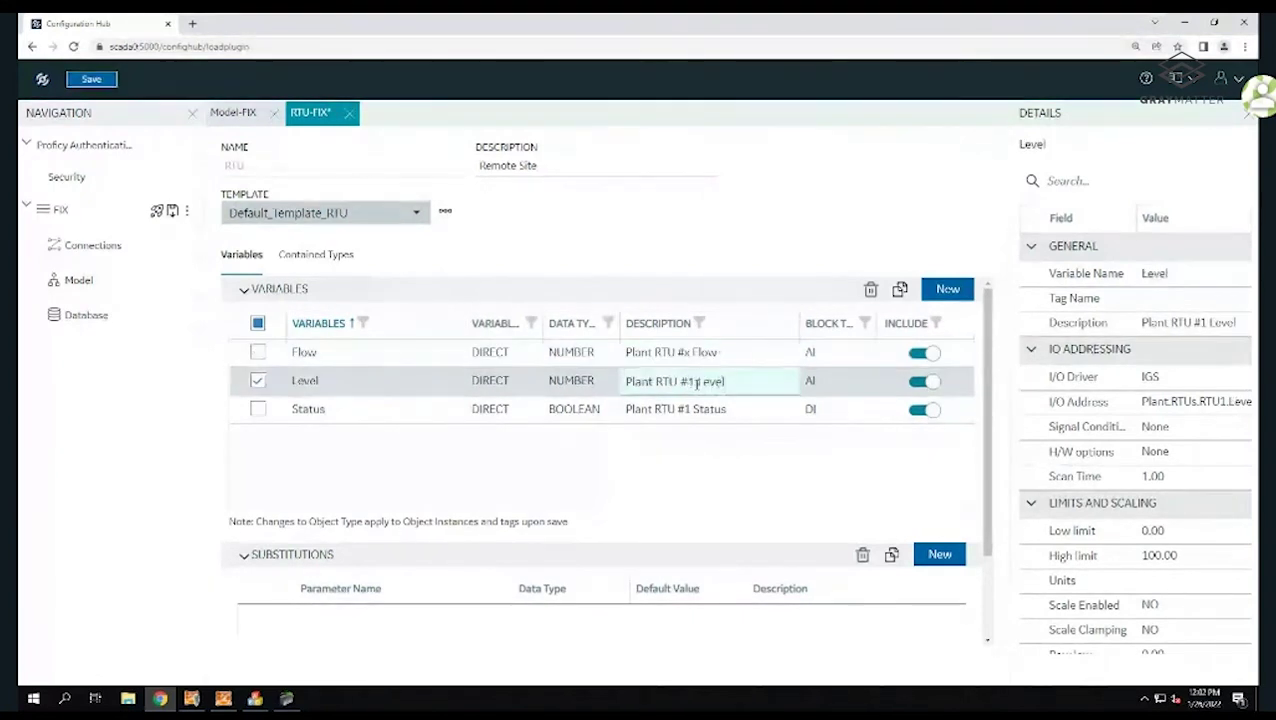
pyautogui.doubleClick(690, 381)
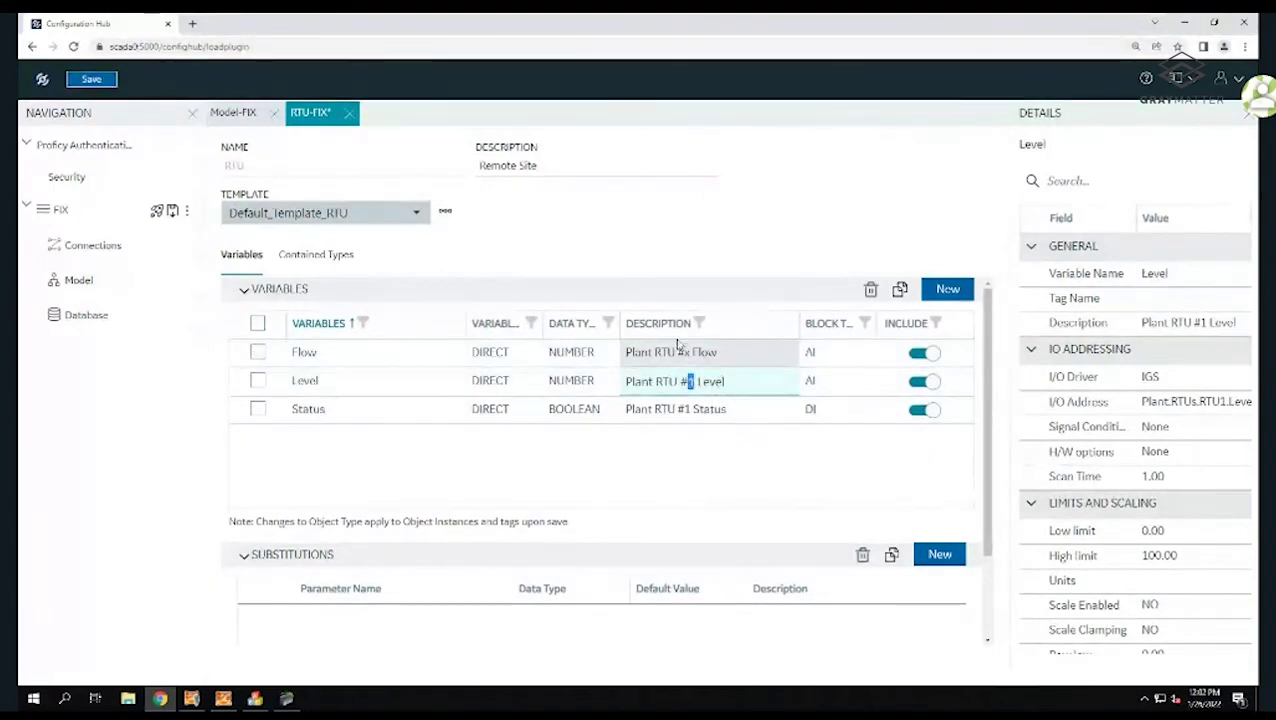
pyautogui.write('x')
pyautogui.doubleClick(689, 409)
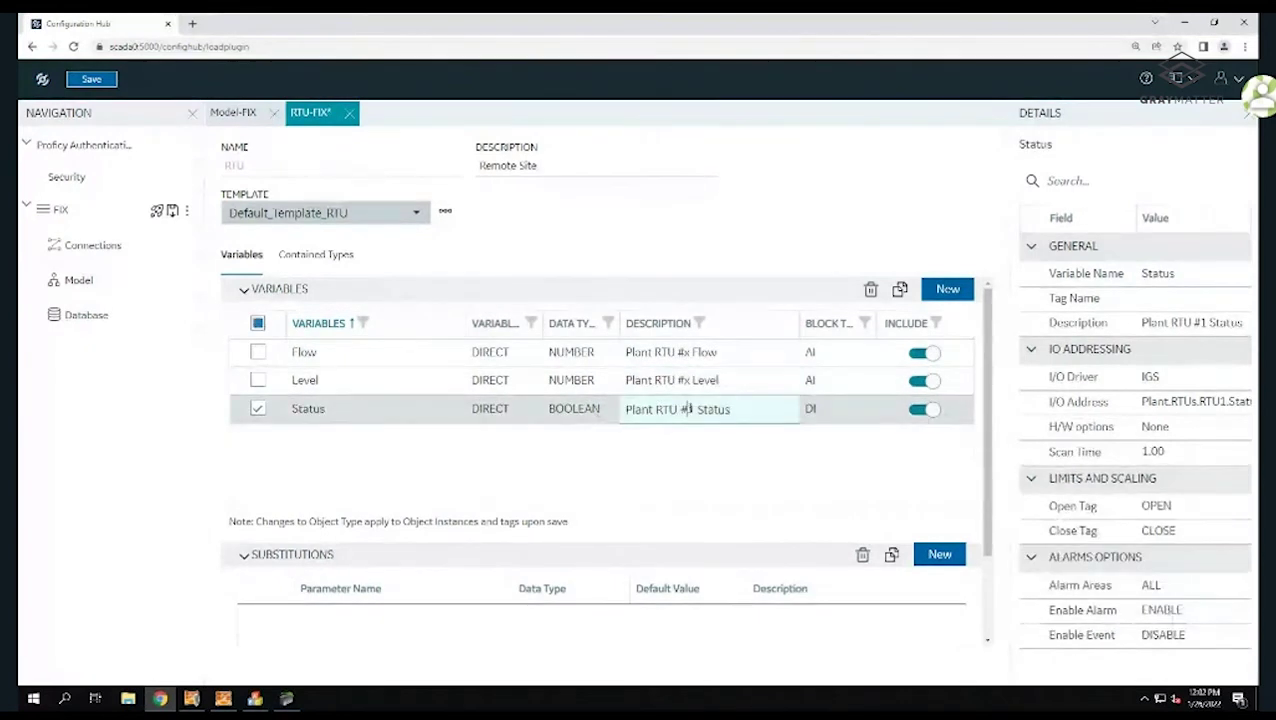
pyautogui.doubleClick(689, 409)
pyautogui.write('x')
# Widen the details area and examine the I/O addresses and other properties of the Flow and Level variables
pyautogui.click(685, 352)
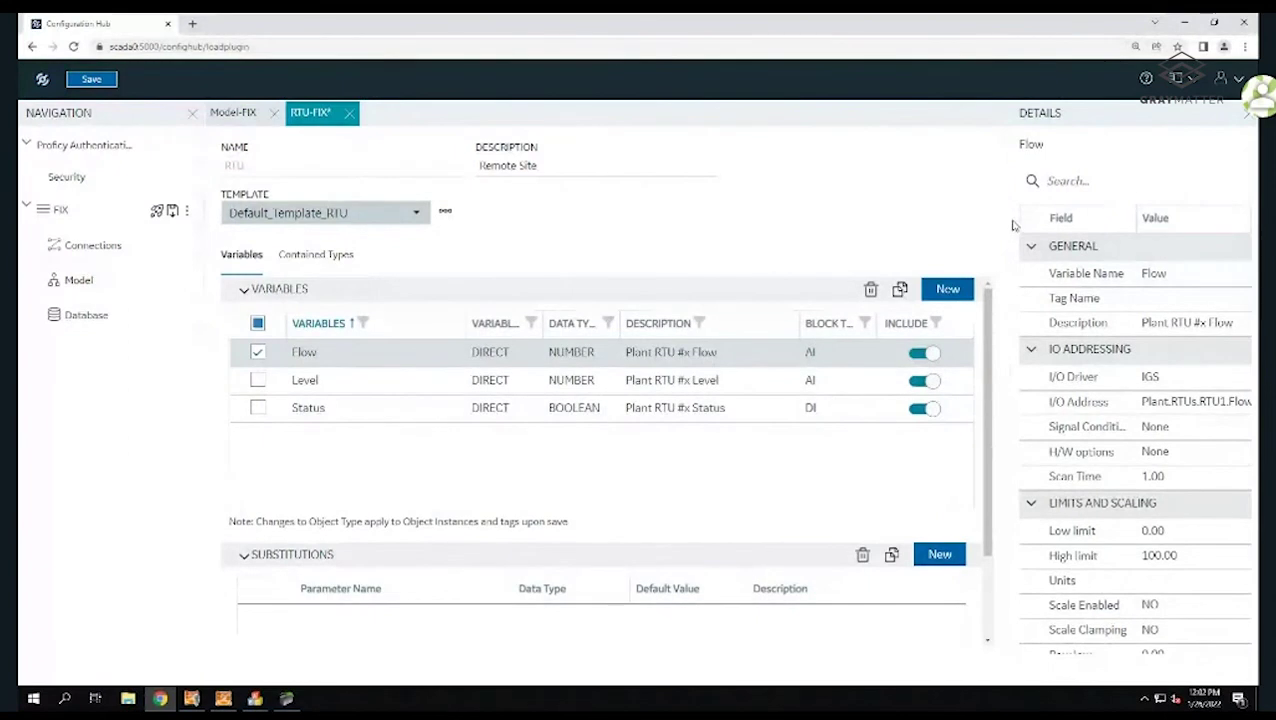
pyautogui.moveTo(1009, 221); pyautogui.dragTo(931, 241)
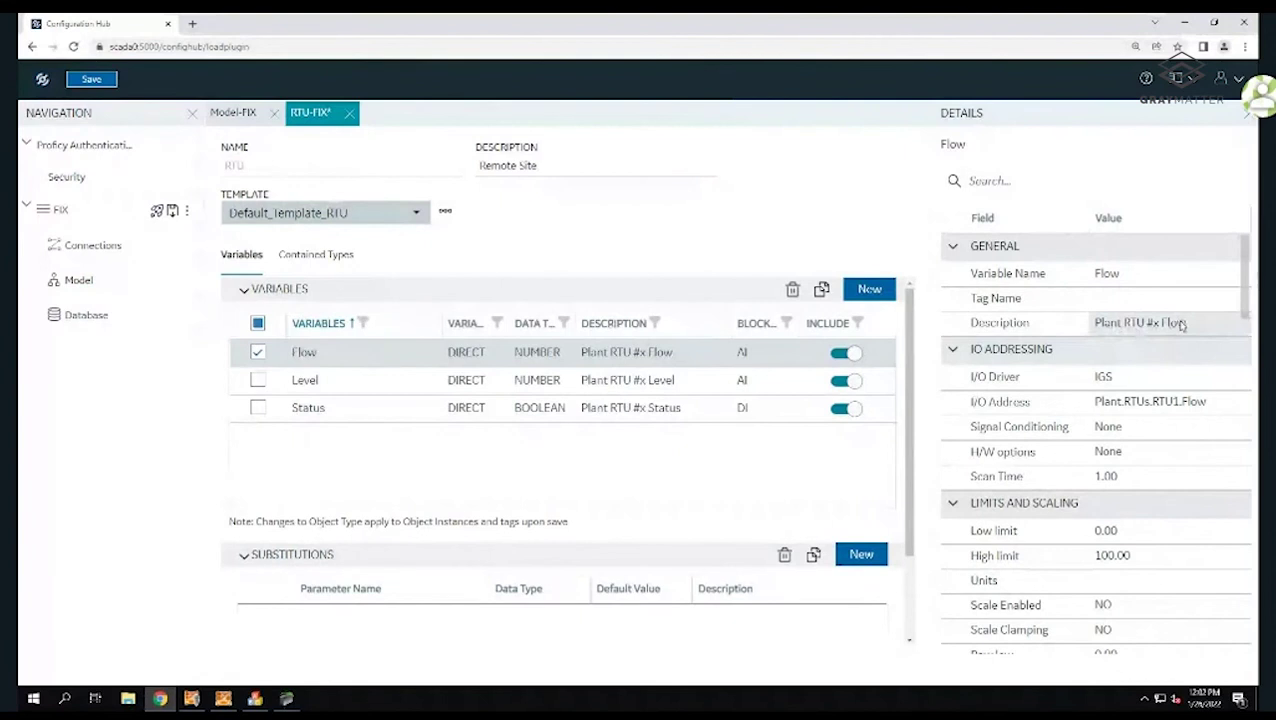
pyautogui.click(1163, 406)
pyautogui.click(1163, 406)
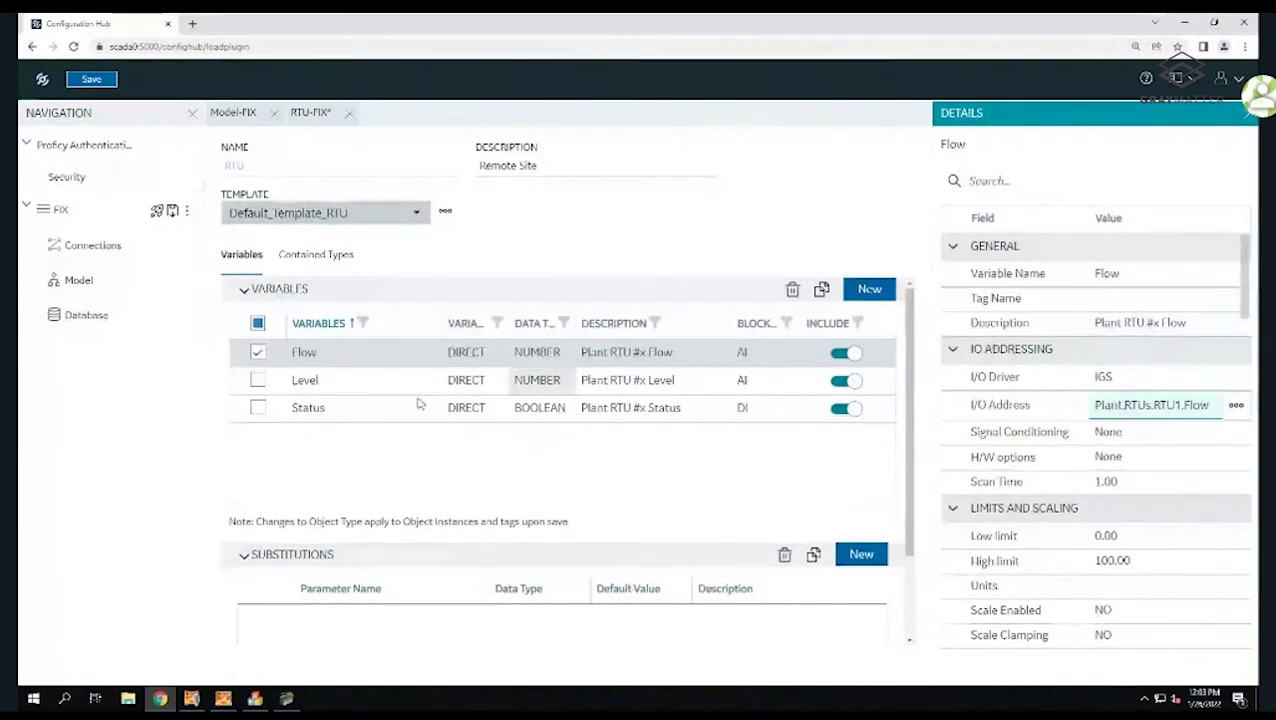
pyautogui.click(365, 381)
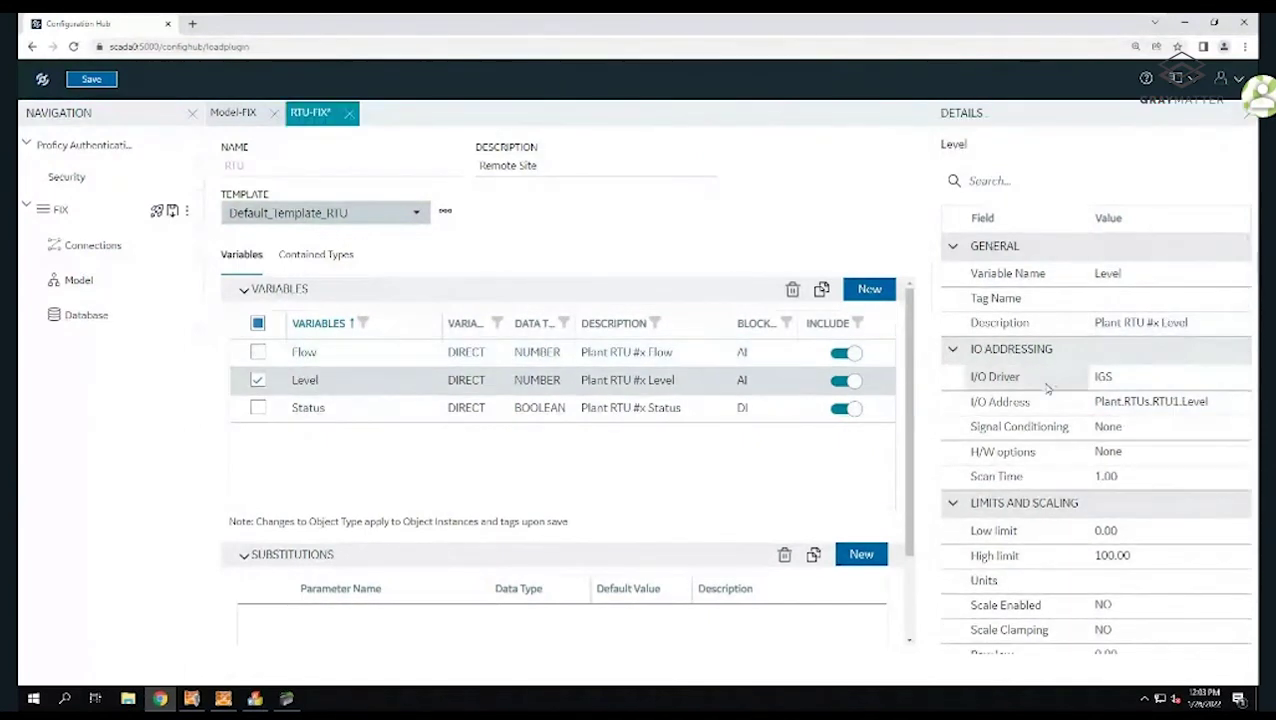
pyautogui.scroll(-2, 1040, 400)
pyautogui.scroll(2, 1000, 412)
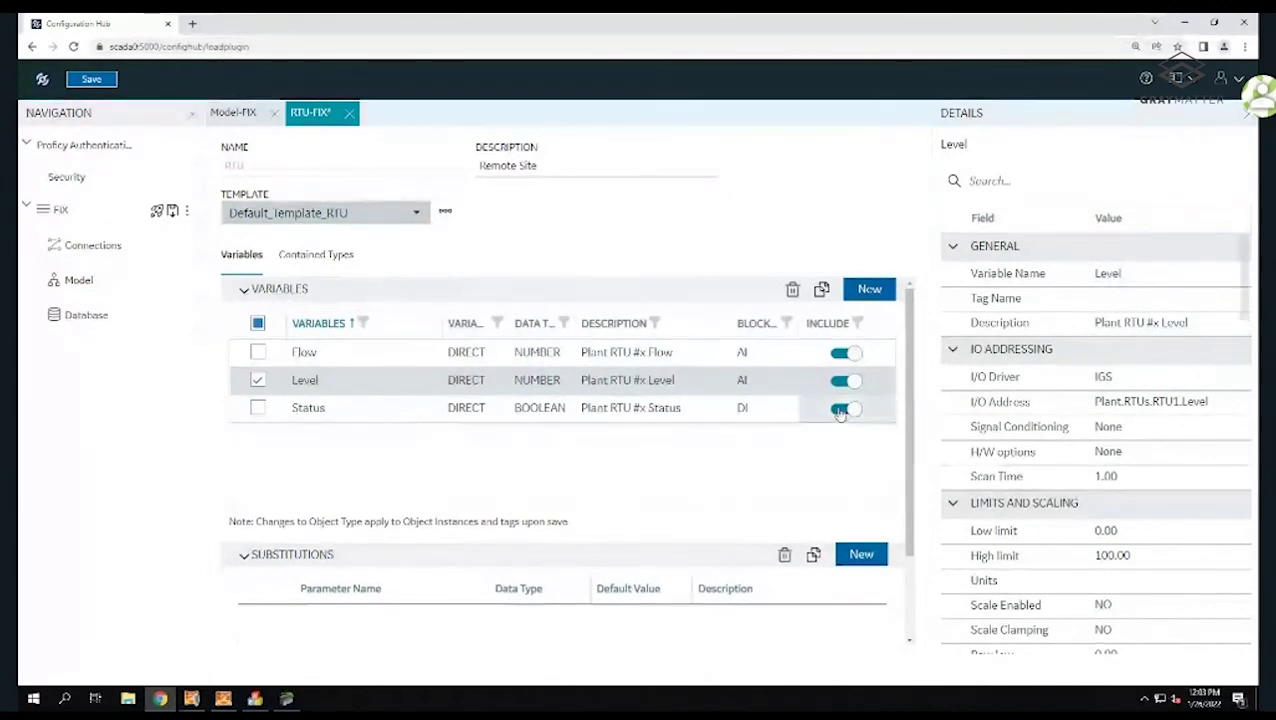
# Add a substitution parameter named RTUnum to the RTU object type
pyautogui.scroll(-1, 405, 470)
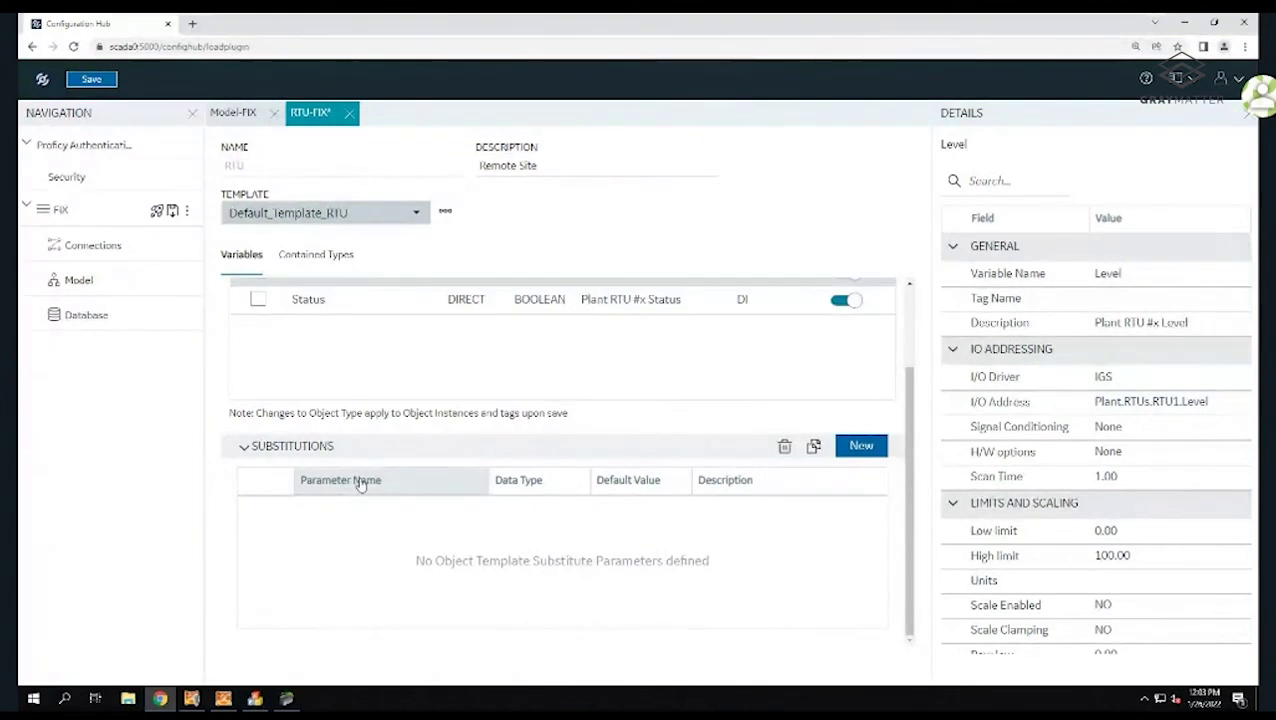
pyautogui.click(861, 447)
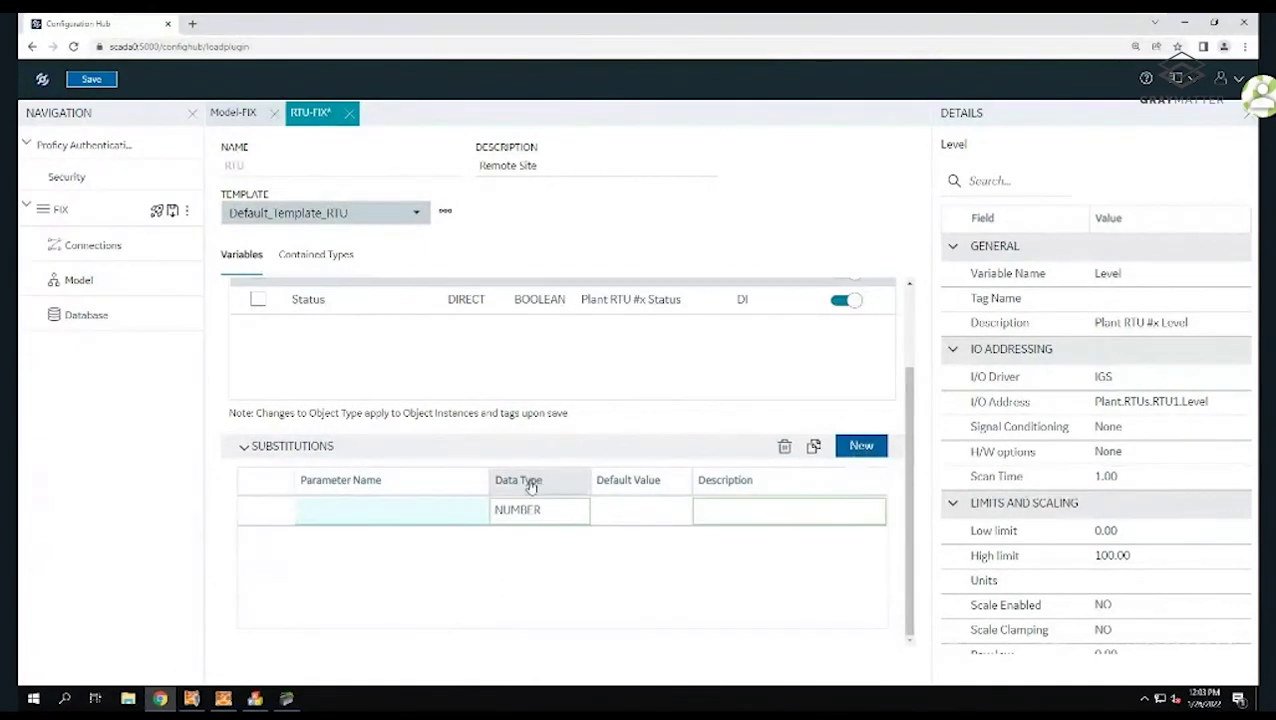
pyautogui.write('RTU')
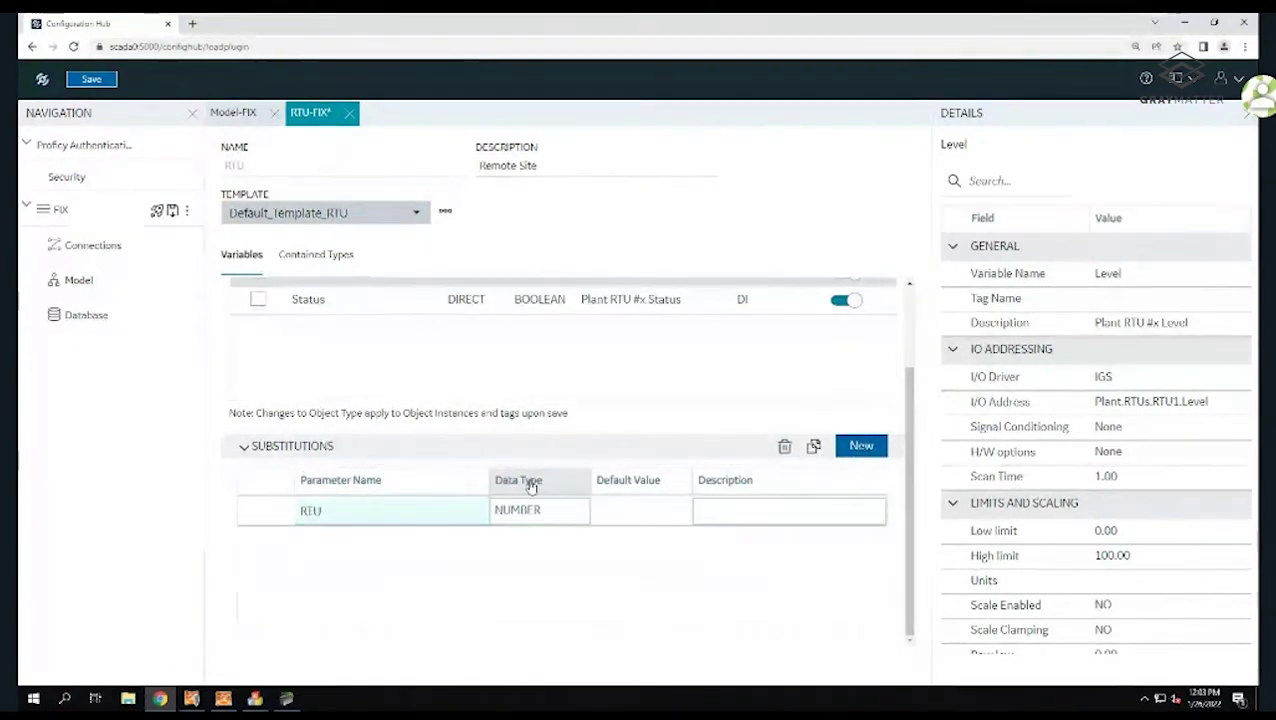
pyautogui.write('N')
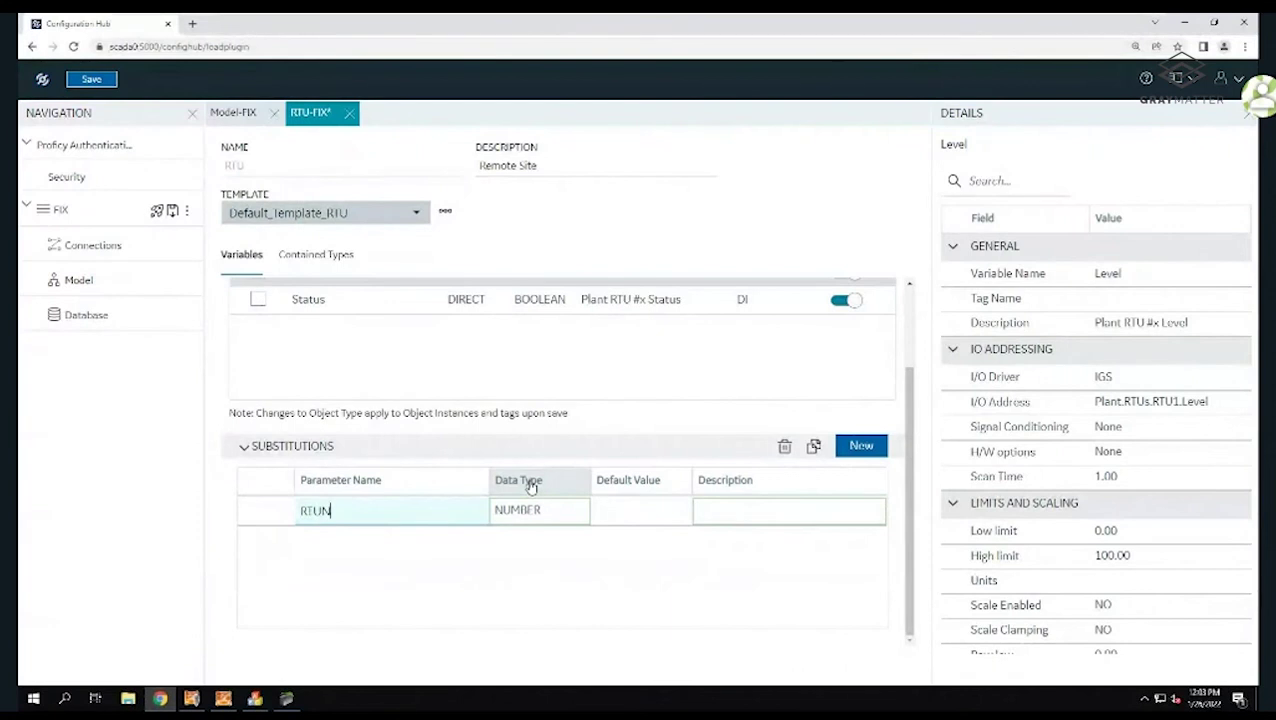
pyautogui.write('Um')
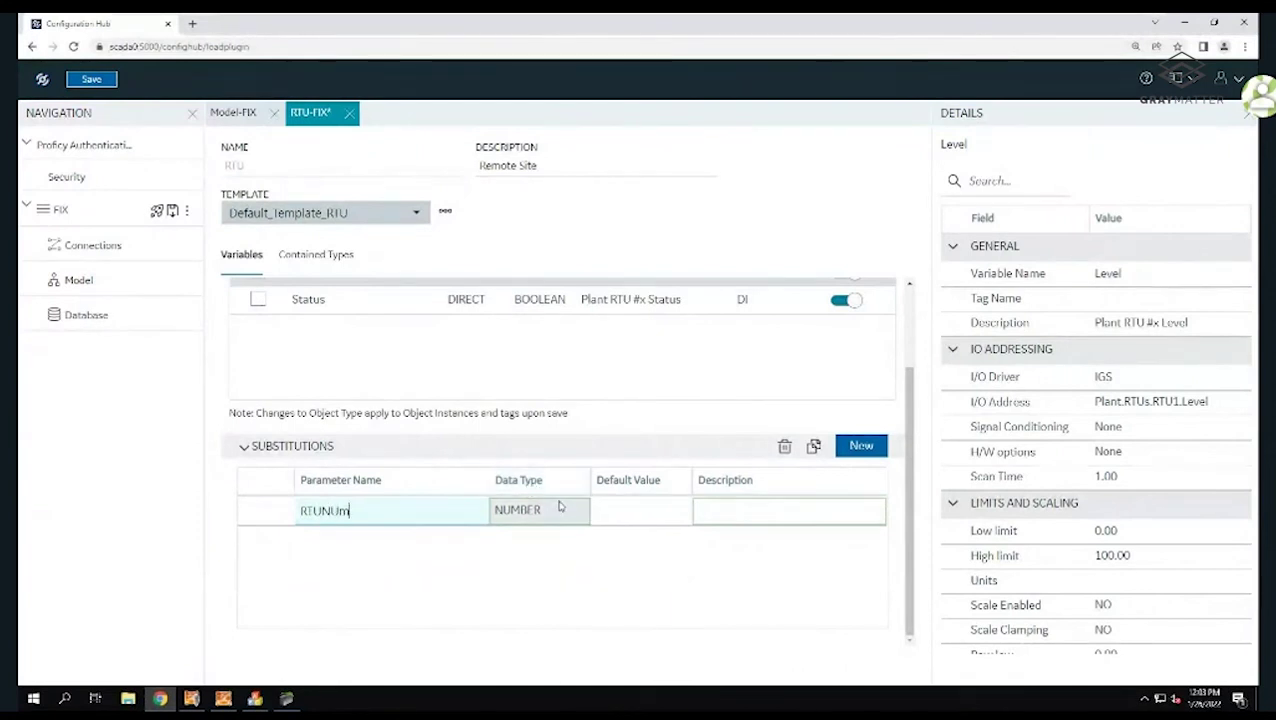
pyautogui.press('BackSpace')
pyautogui.press('BackSpace')
pyautogui.press('BackSpace')
pyautogui.write('nu')
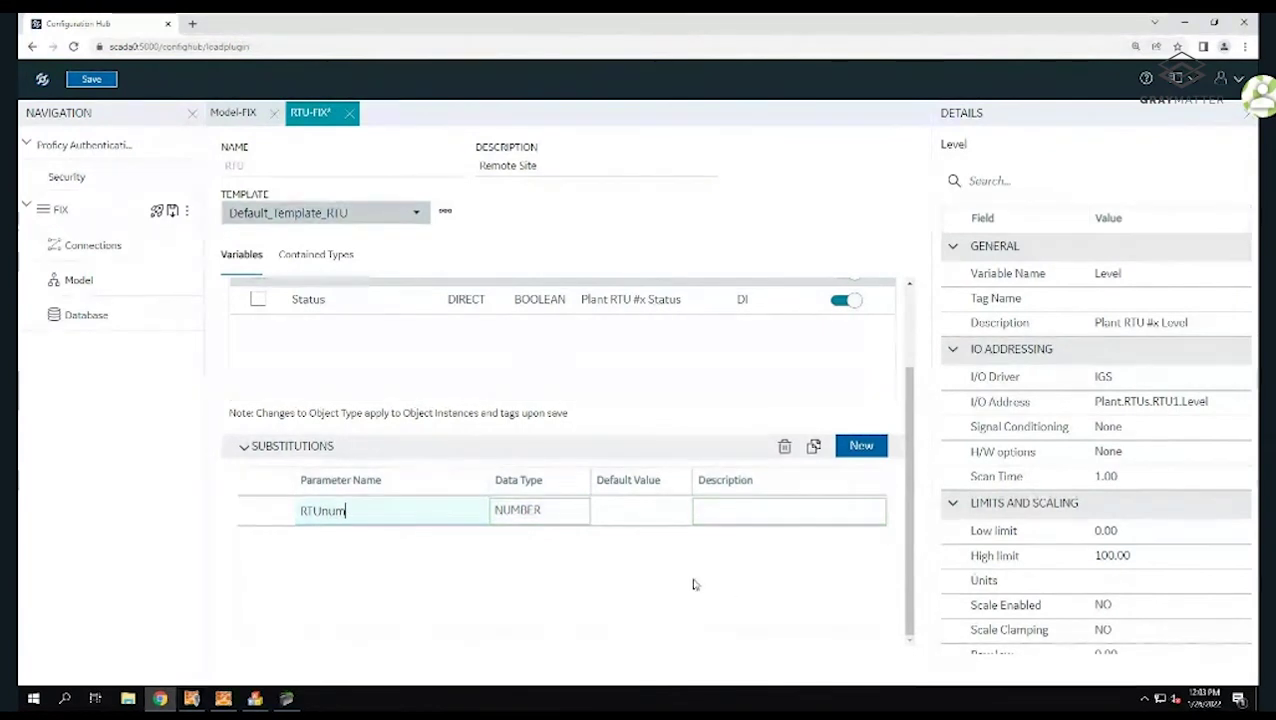
# Give the RTUnum parameter a default value of 1 and the description "Enter RTU", and save the object type
pyautogui.click(641, 513)
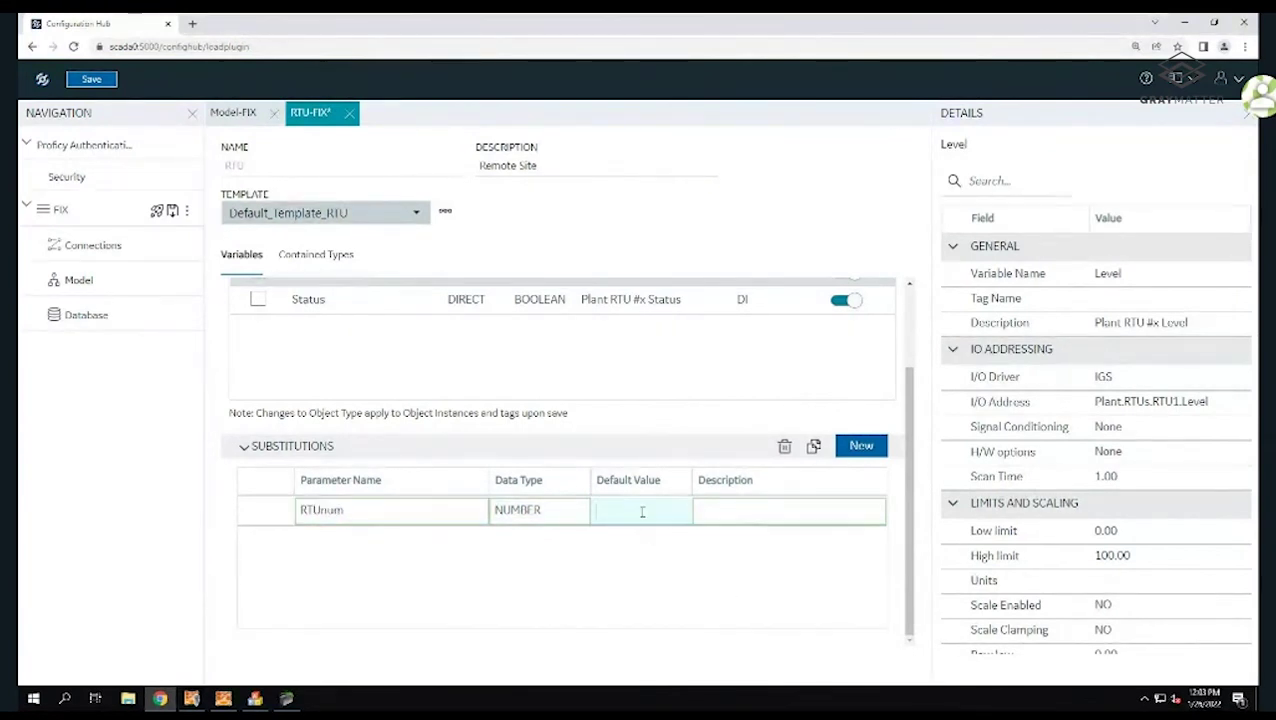
pyautogui.write('1')
pyautogui.click(742, 507)
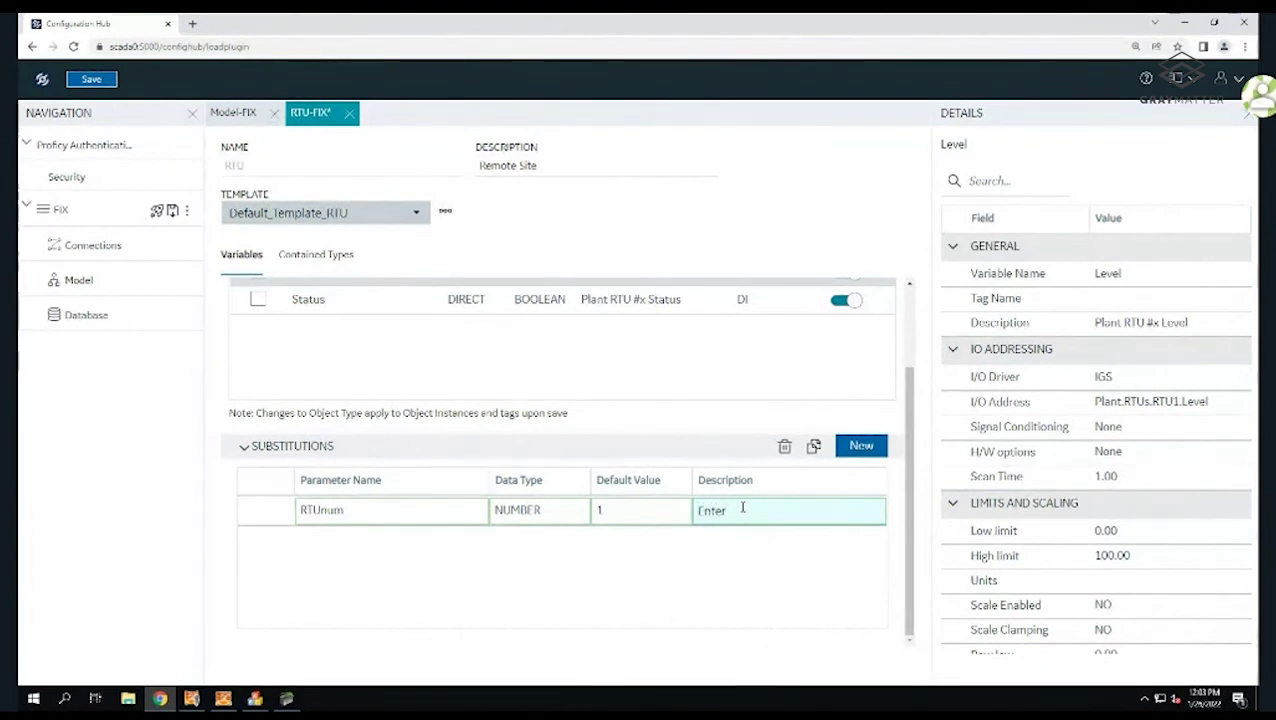
pyautogui.write('RTU')
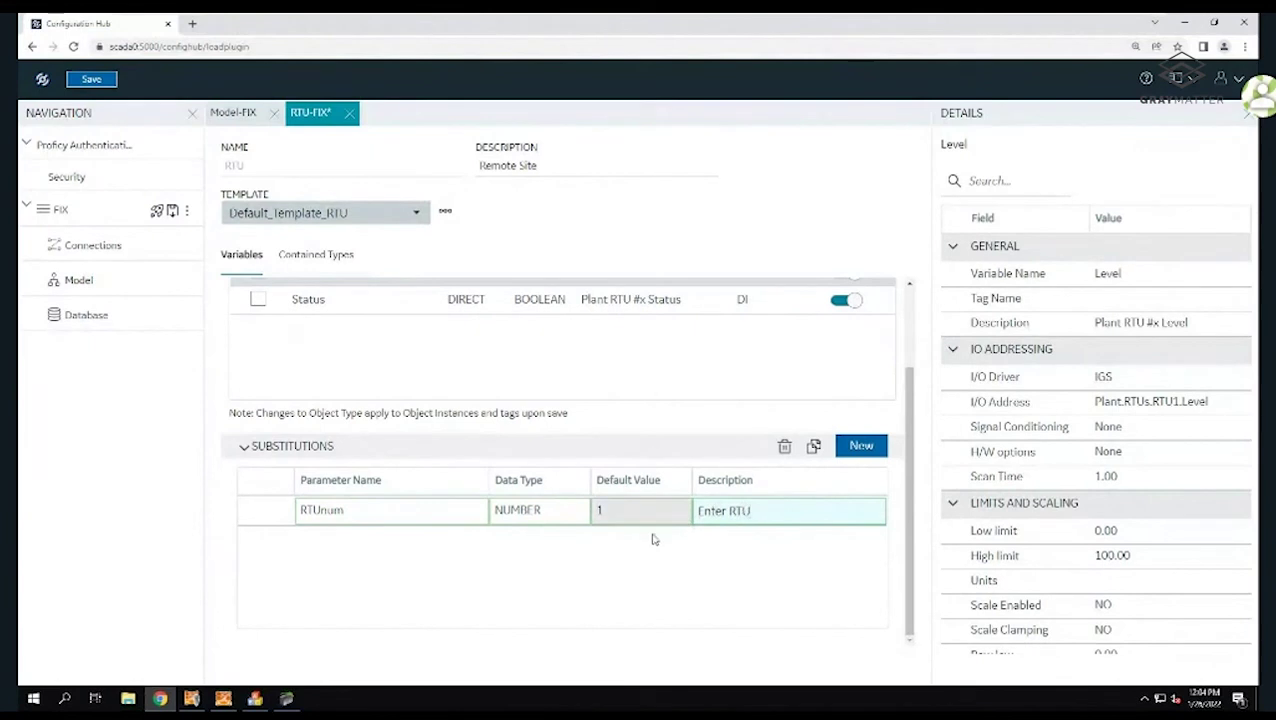
pyautogui.click(524, 573)
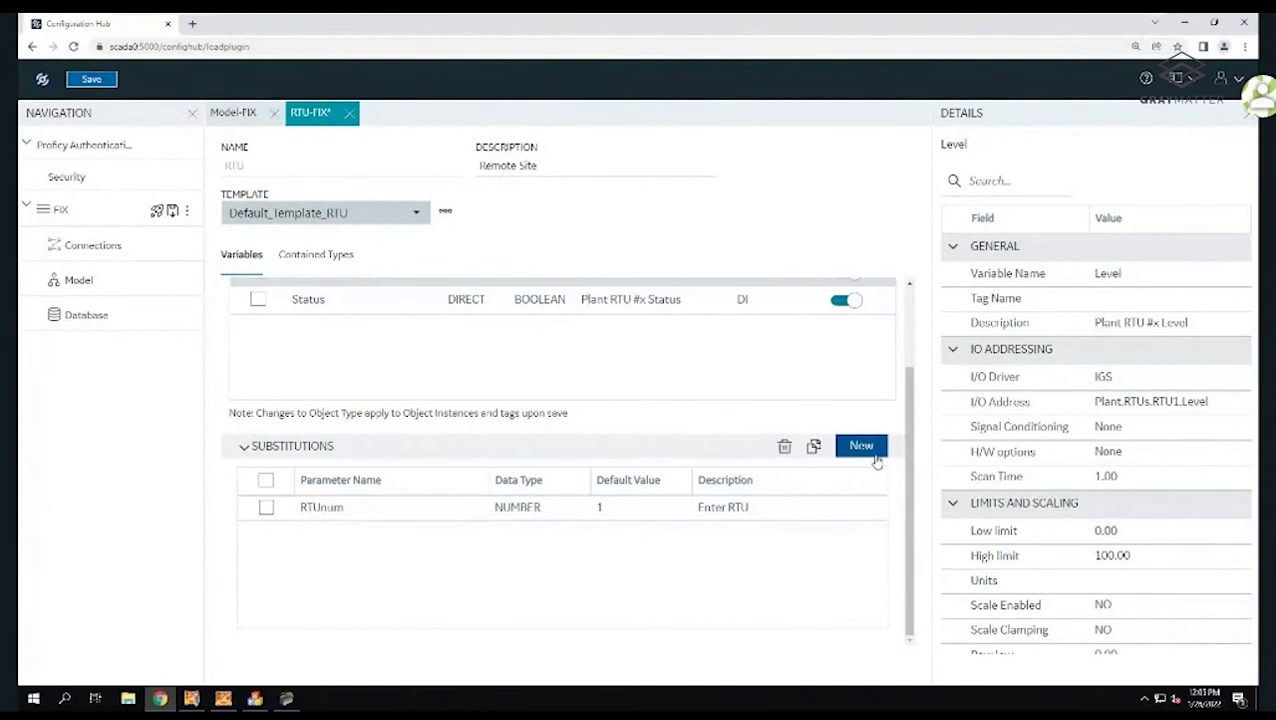
pyautogui.click(91, 80)
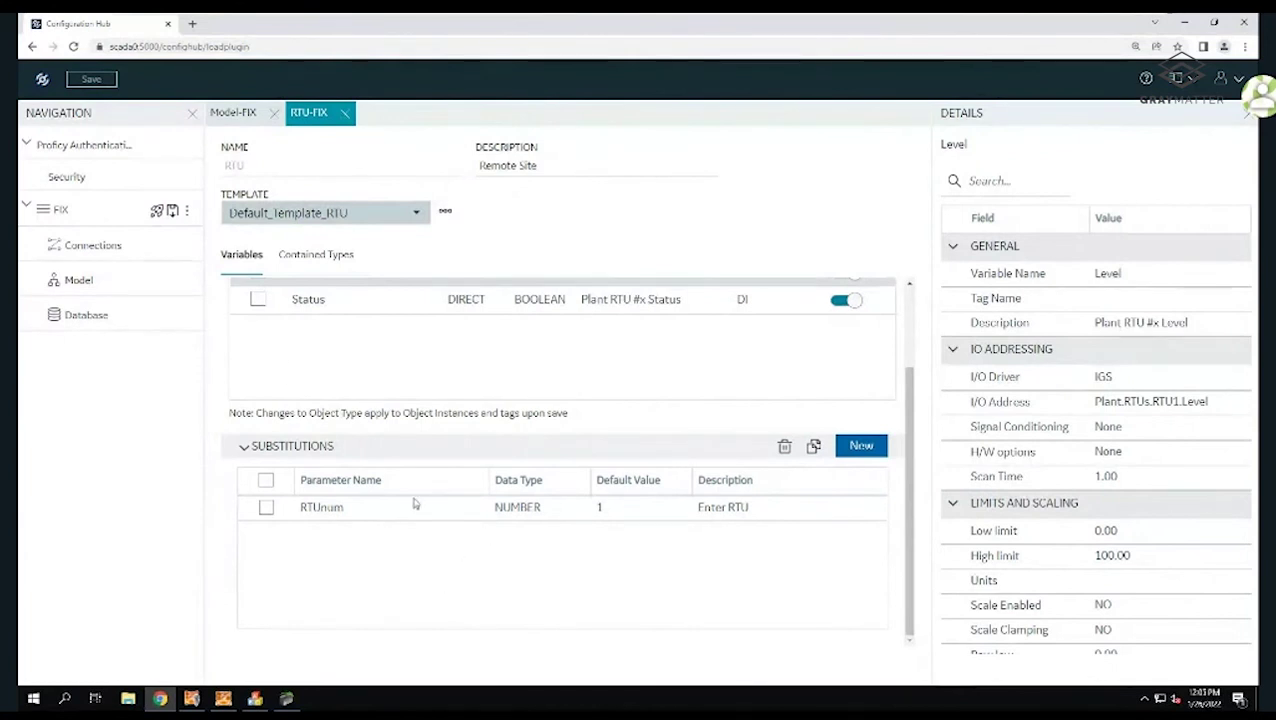
# Add a second substitution parameter named HighEGU to the RTU object type
pyautogui.click(862, 446)
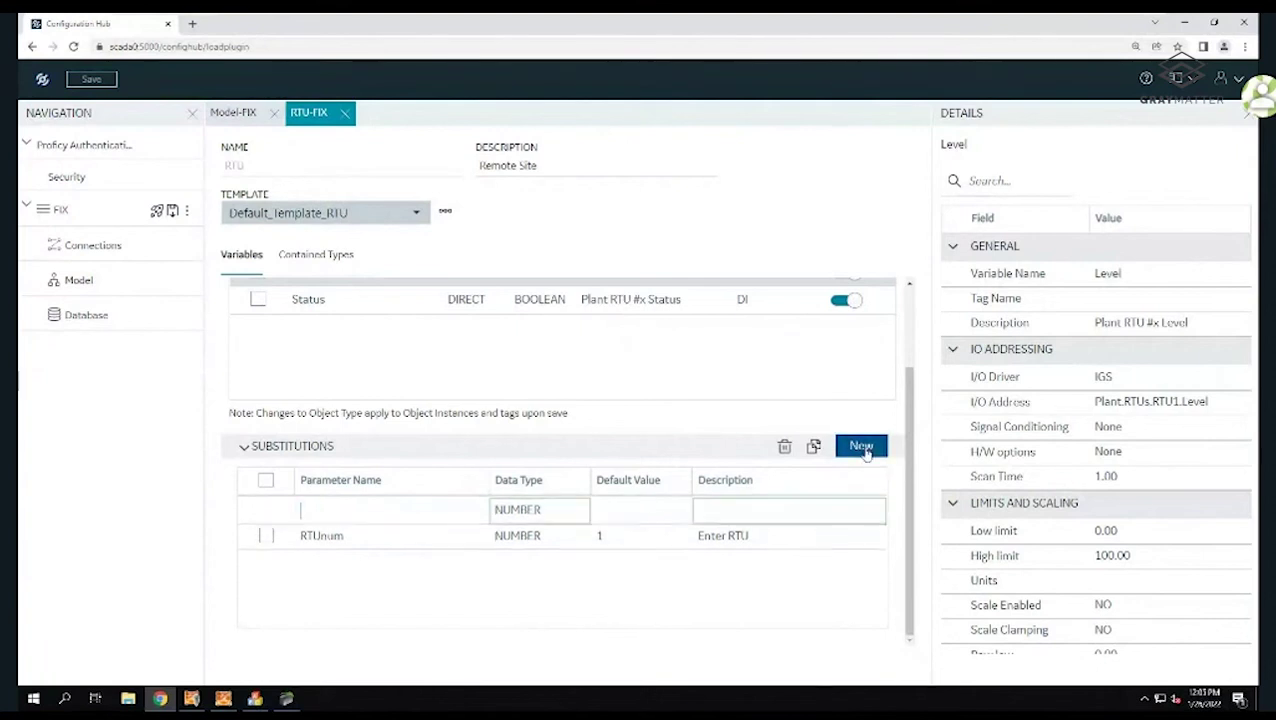
pyautogui.click(470, 517)
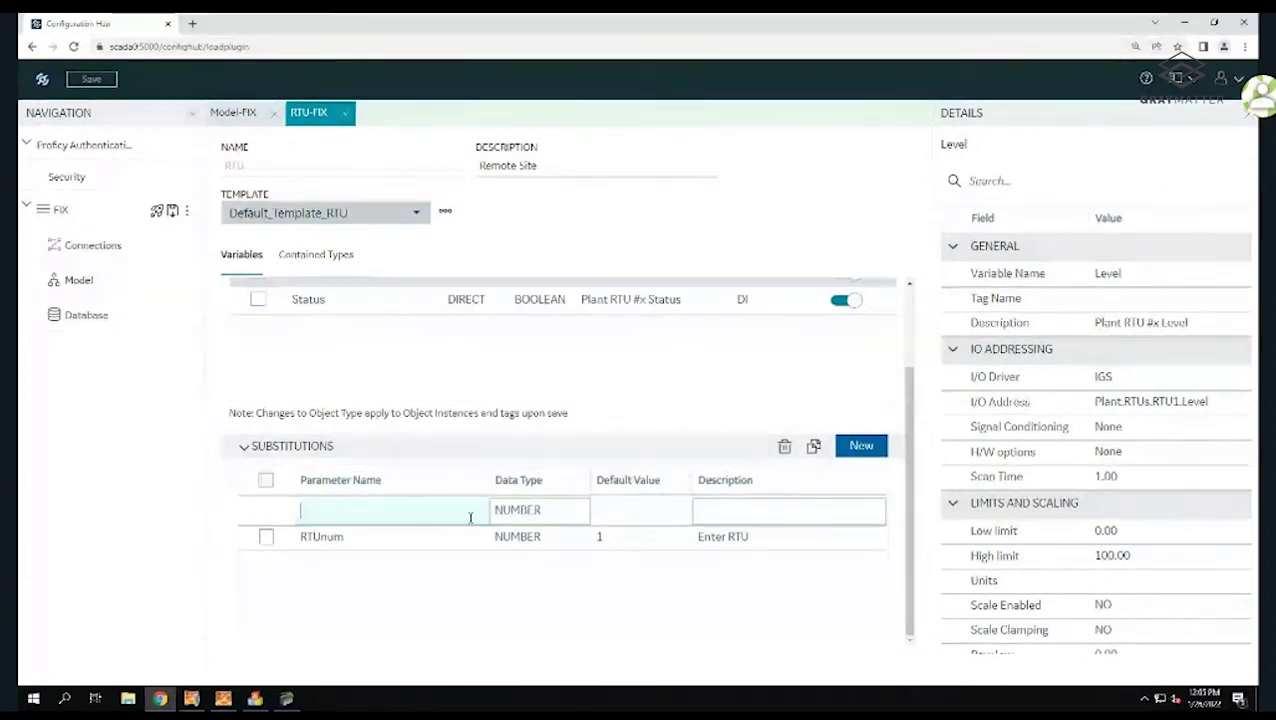
pyautogui.write('E')
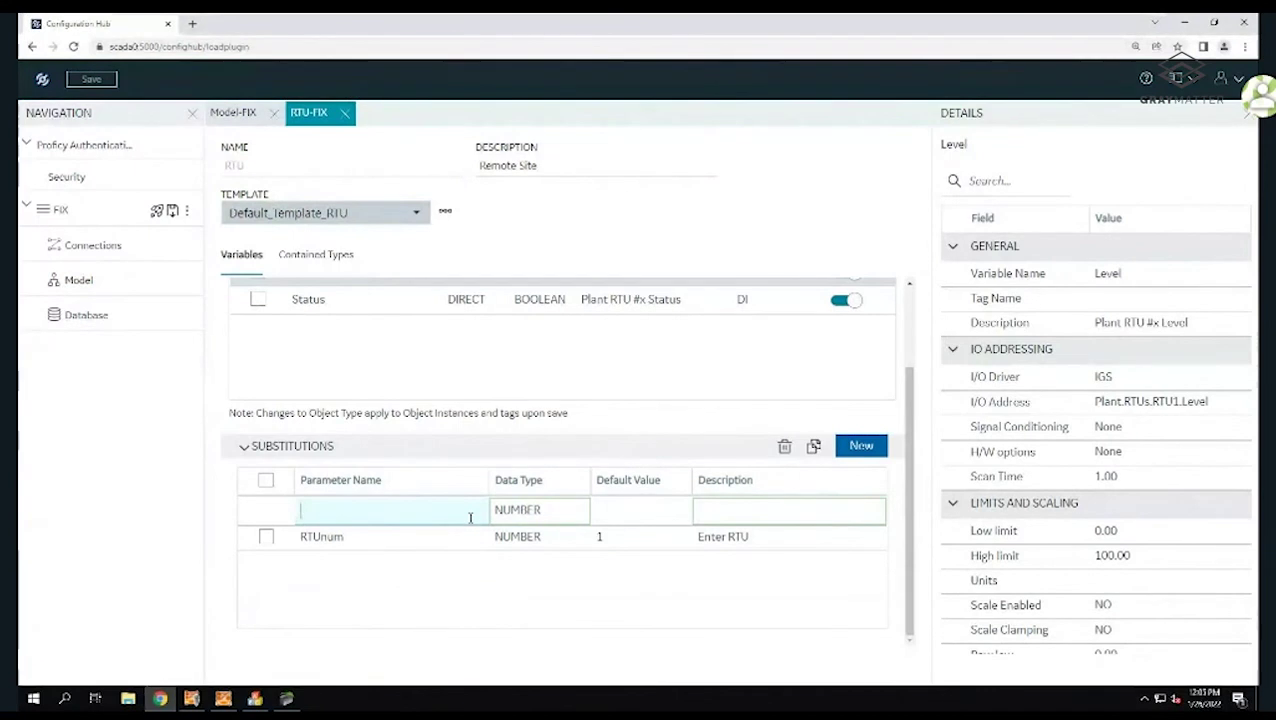
pyautogui.write('q')
pyautogui.write('gh')
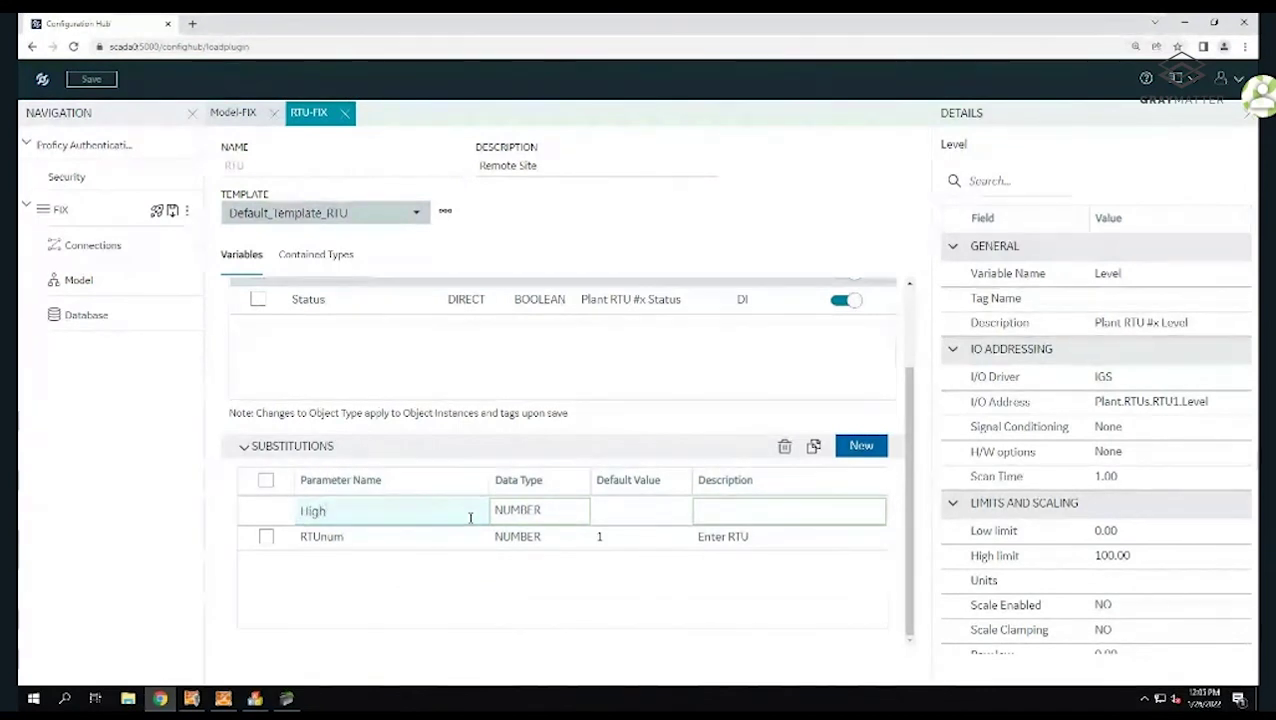
pyautogui.write('EGU')
pyautogui.press('Tab')
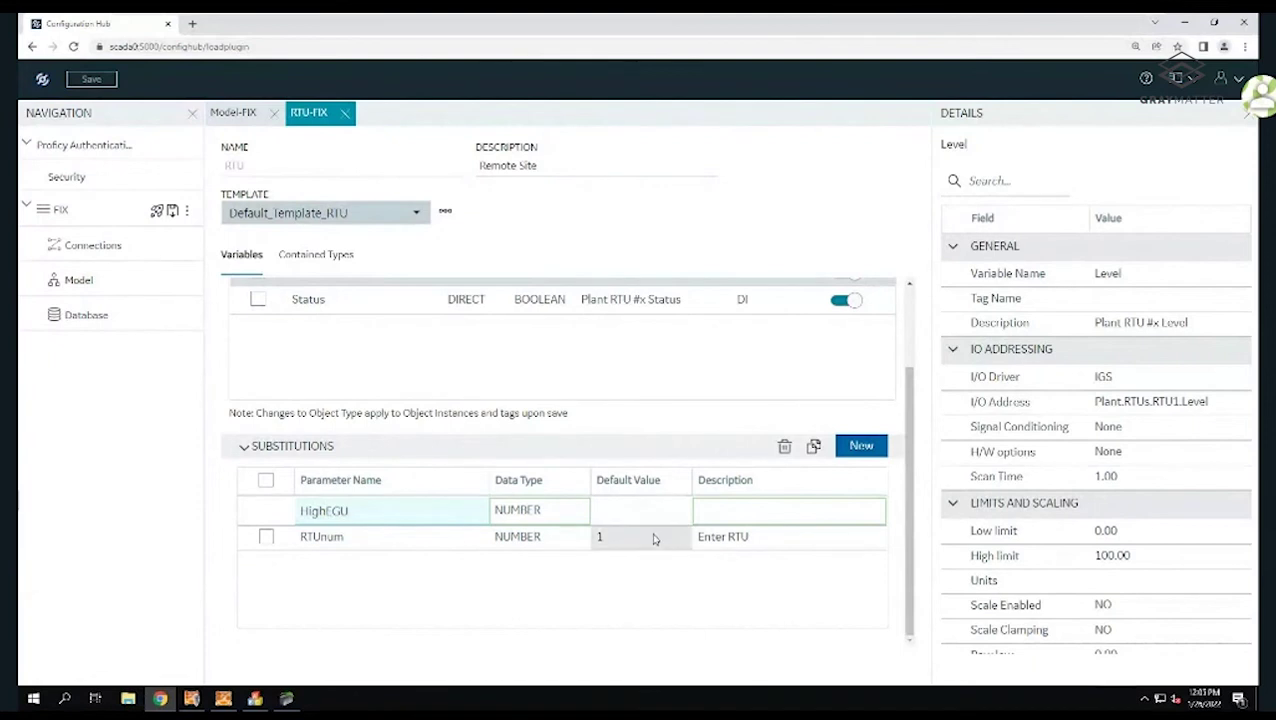
pyautogui.click(362, 507)
# Give the HighEGU parameter a default value of 100 and the description "Enter Limit", and save the object type
pyautogui.click(622, 513)
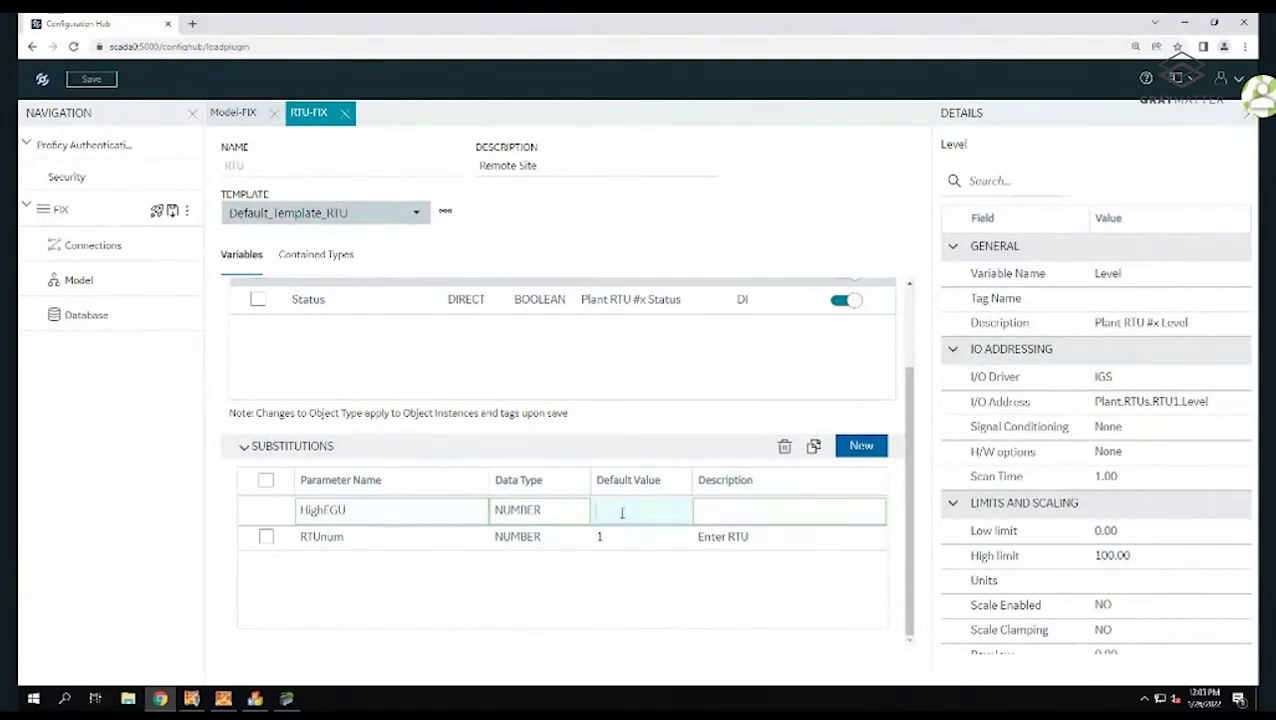
pyautogui.write('100')
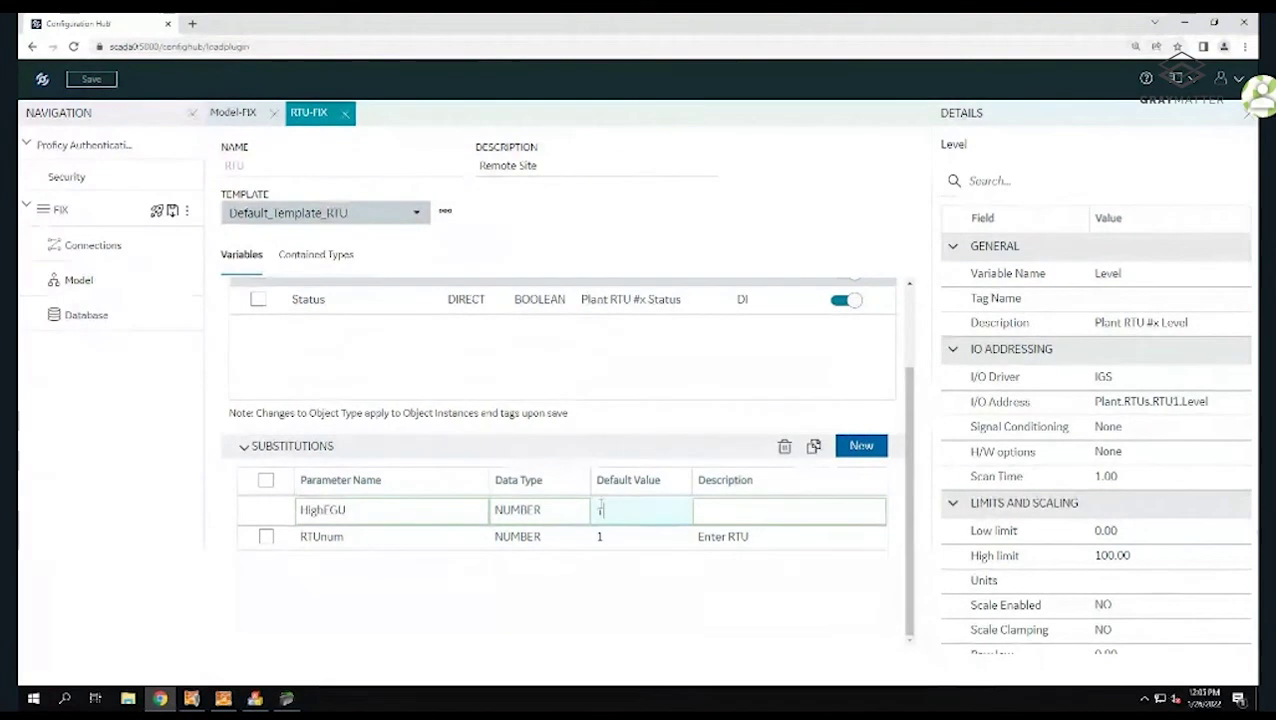
pyautogui.click(729, 512)
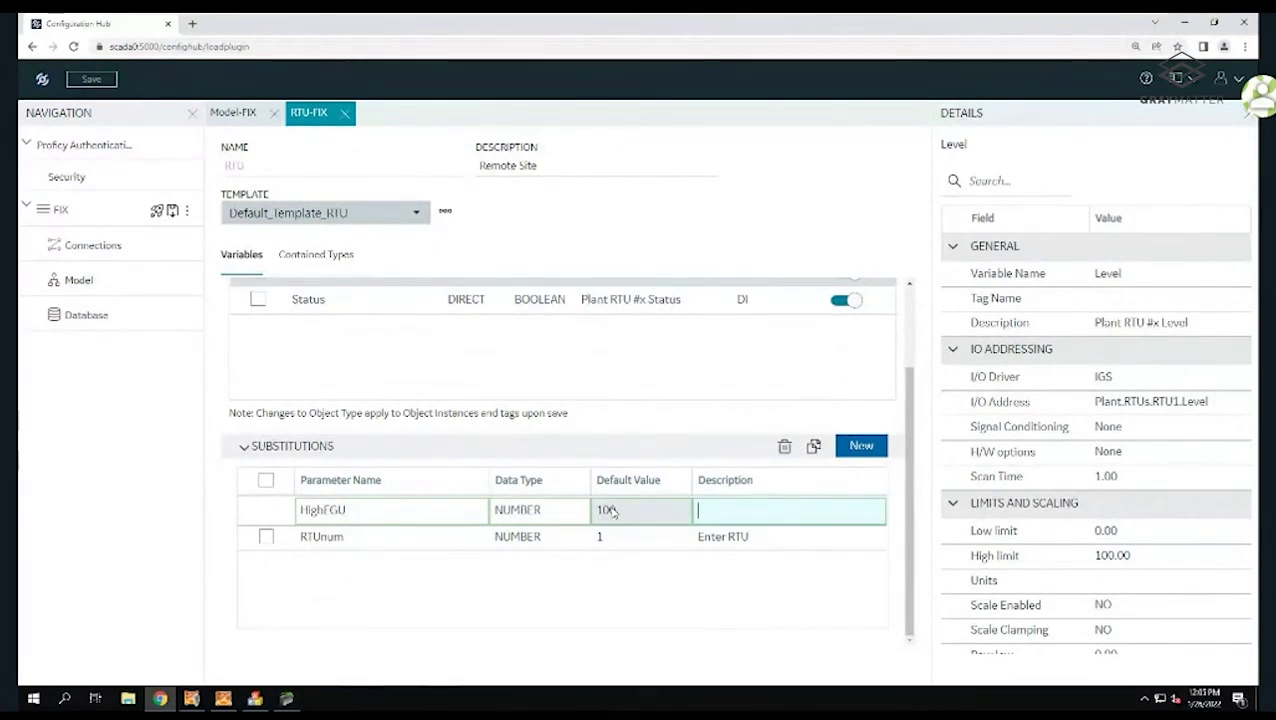
pyautogui.write('Enter Limit')
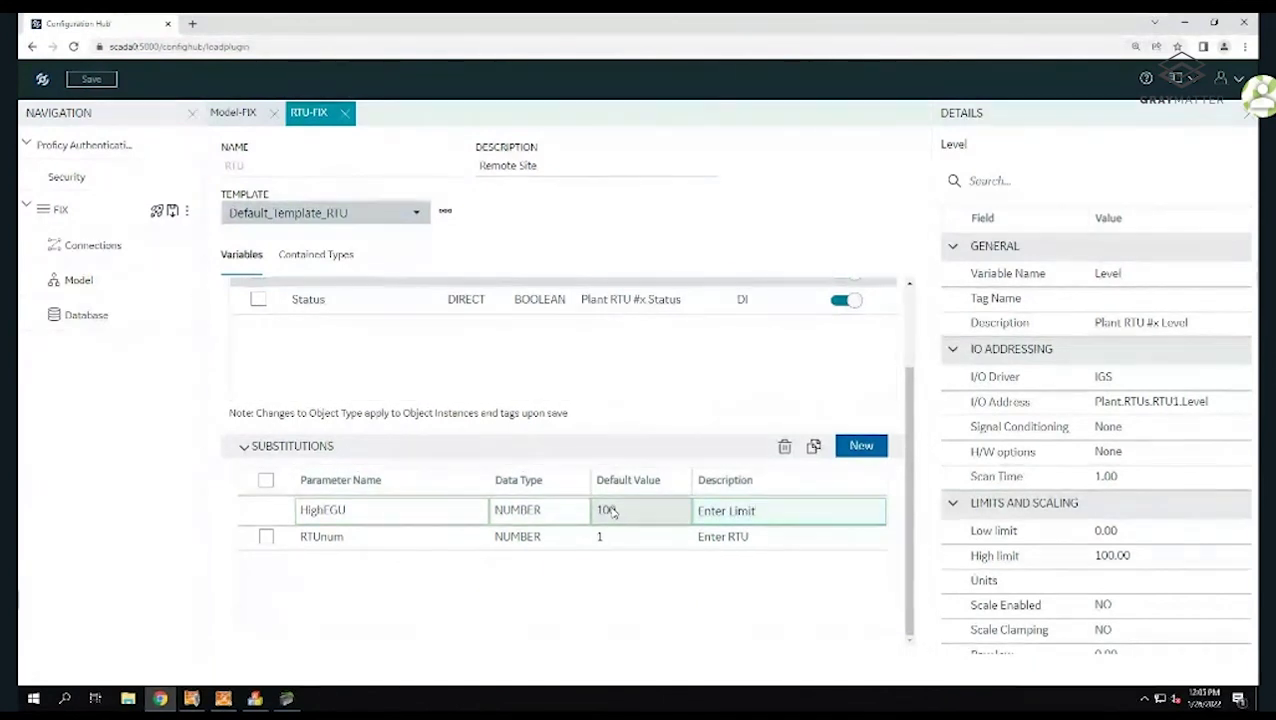
pyautogui.click(780, 545)
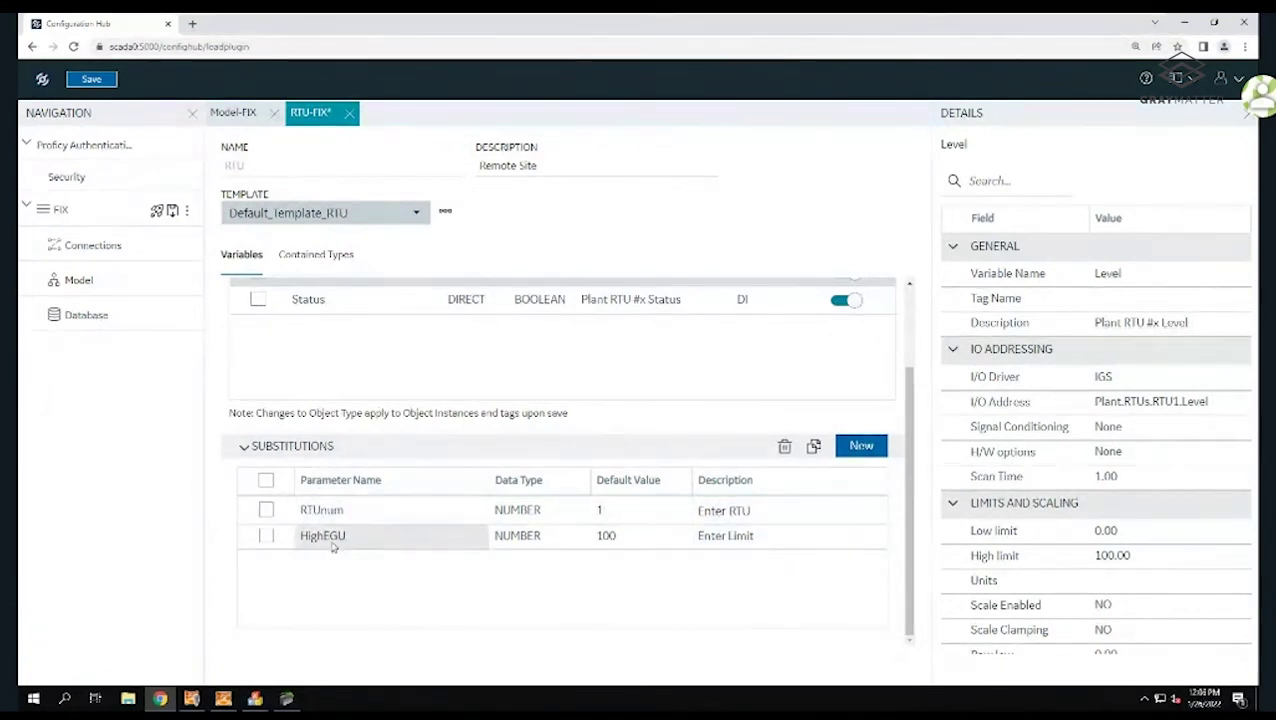
pyautogui.click(100, 82)
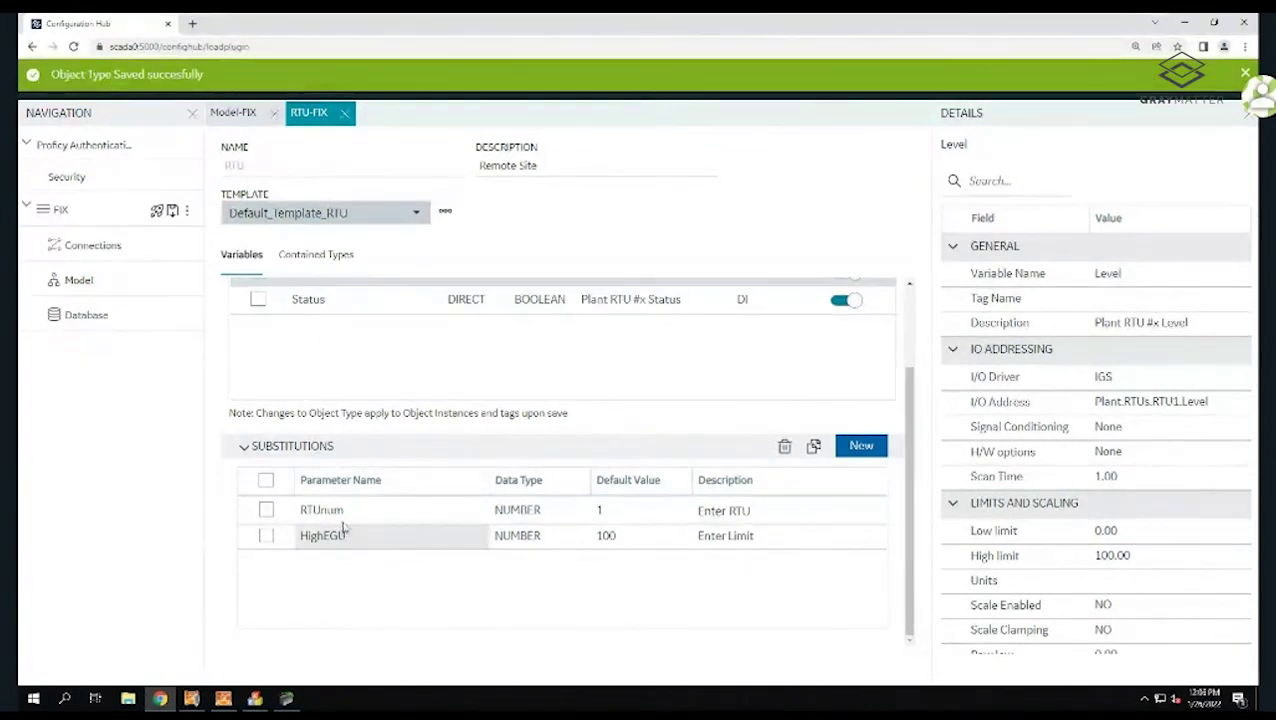
# Replace the x in the Flow variable's description with the RTUnum substitution so it reads "Plant RTU #{RTUnum} Flow"
pyautogui.scroll(3, 394, 380)
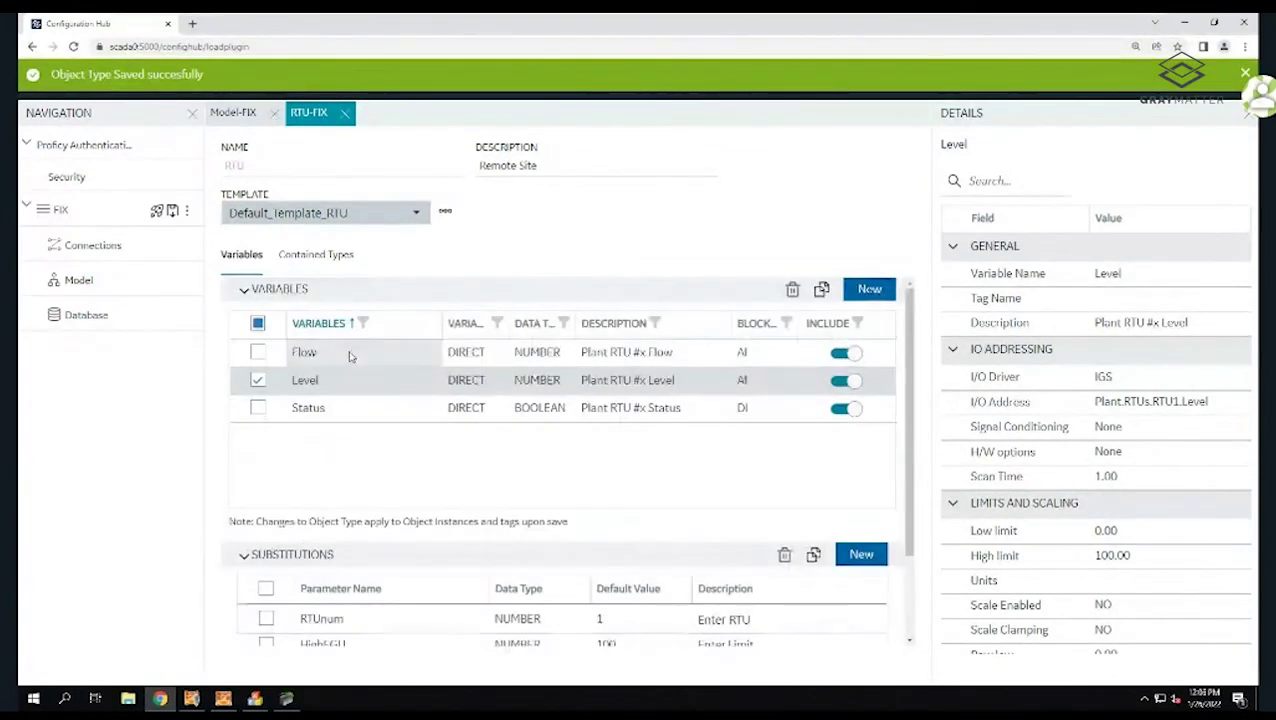
pyautogui.click(350, 355)
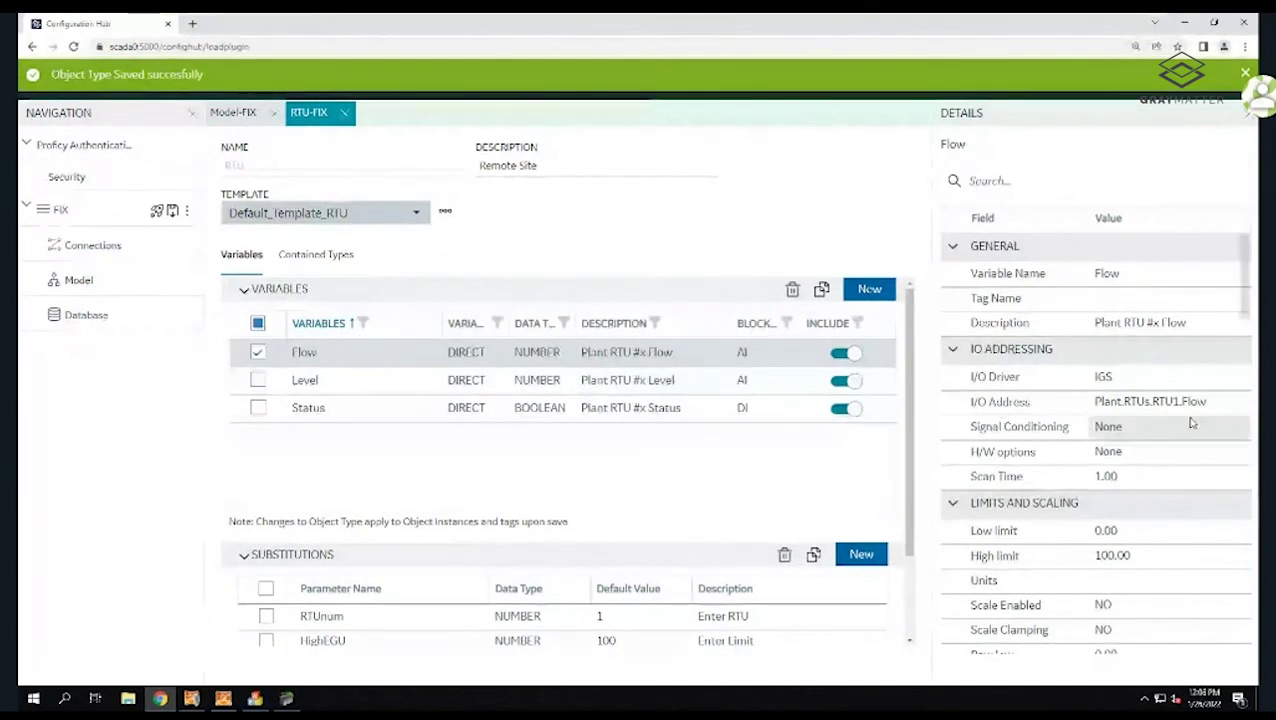
pyautogui.click(932, 325)
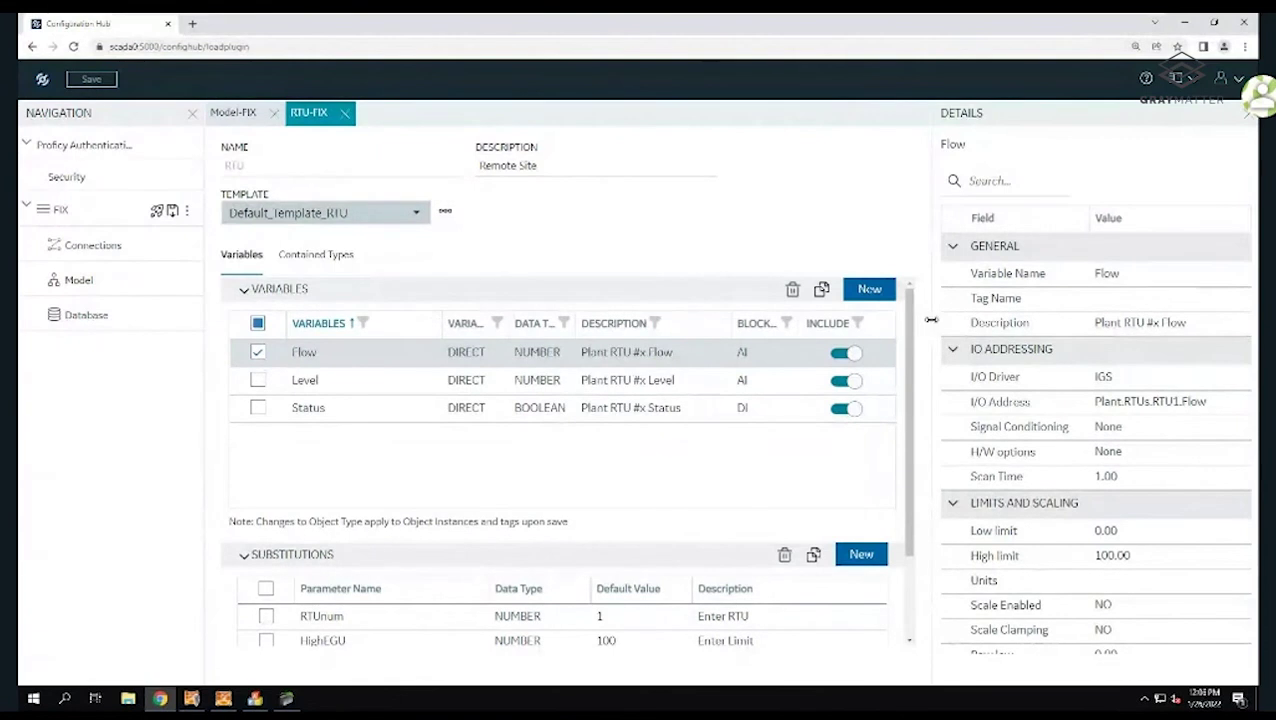
pyautogui.click(1122, 325)
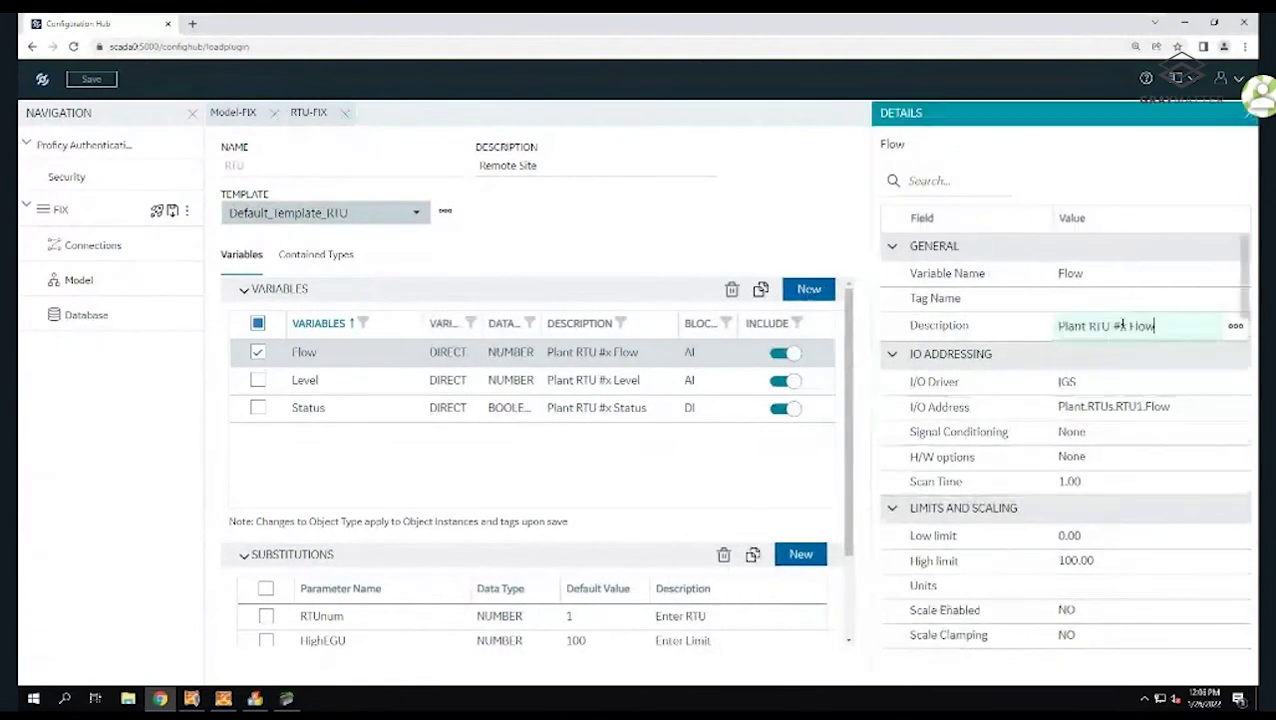
pyautogui.doubleClick(1120, 326)
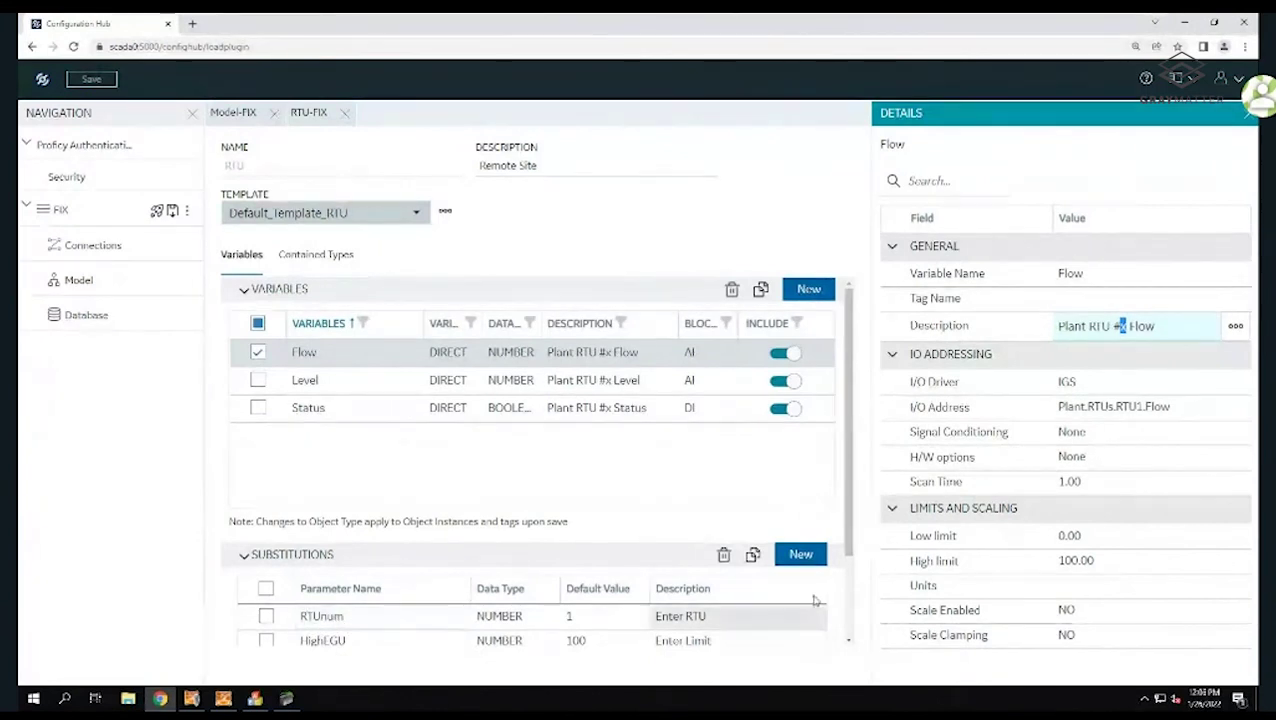
pyautogui.rightClick(1237, 338)
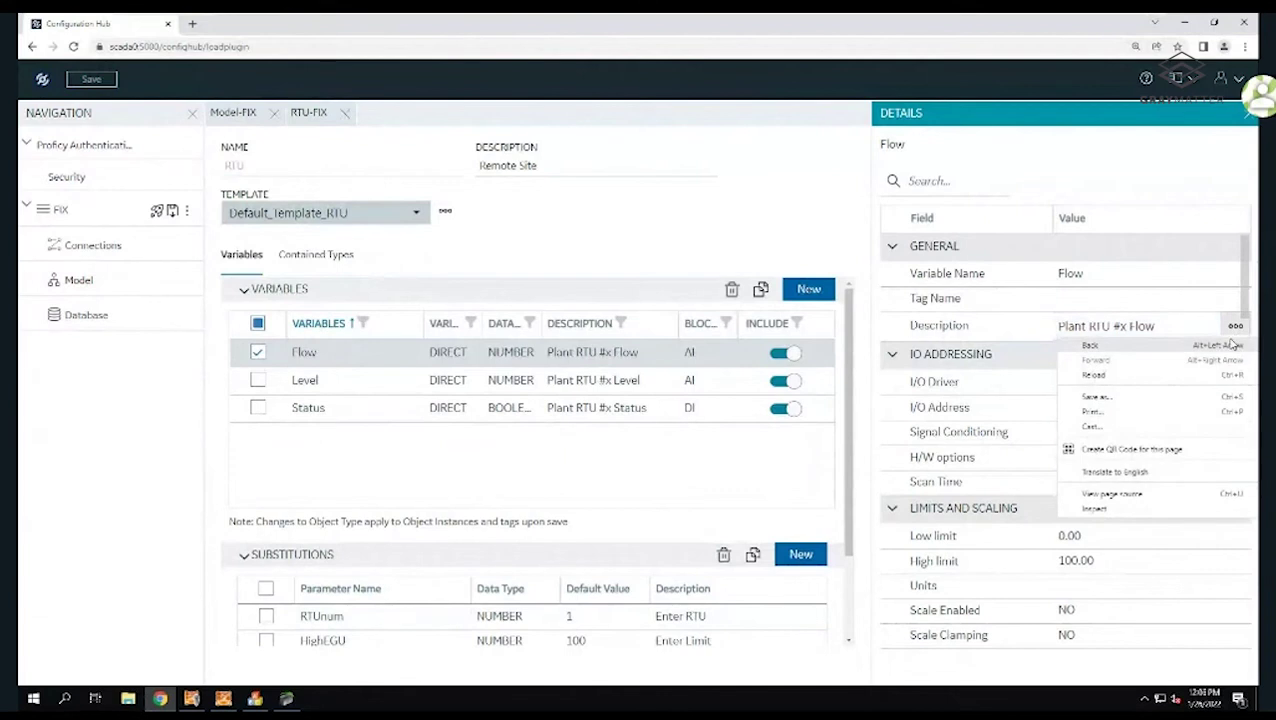
pyautogui.click(1236, 326)
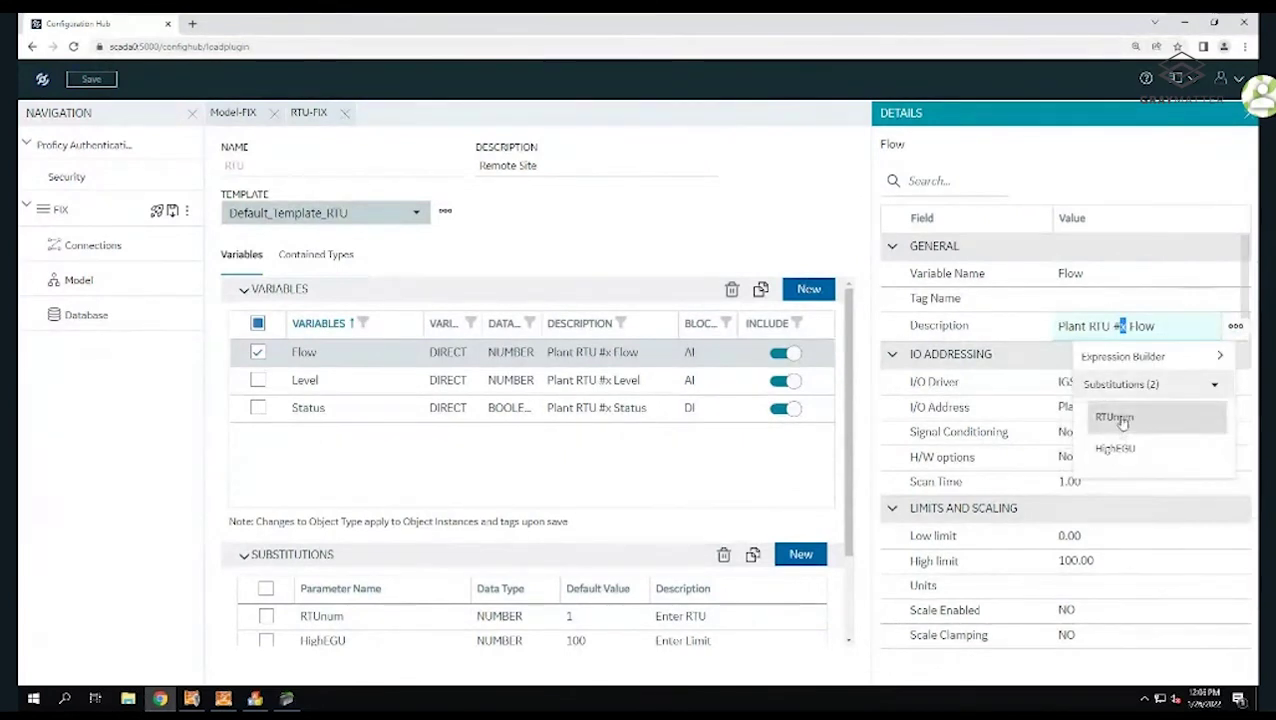
pyautogui.click(1118, 419)
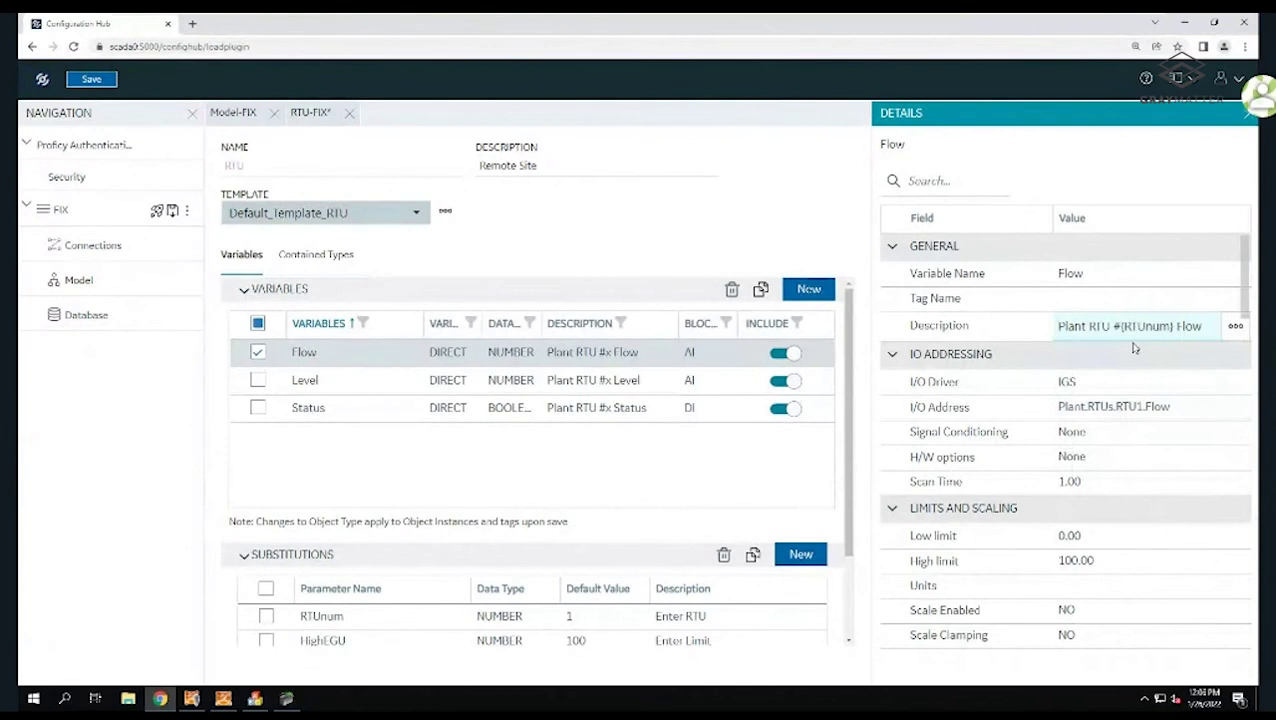
# Replace the RTU number 1 in the Flow variable's I/O address with the RTUnum substitution, giving Plant.RTUs.RTU{RTUnum}.Flow
pyautogui.moveTo(1122, 327); pyautogui.dragTo(1145, 327)
pyautogui.click(1143, 405)
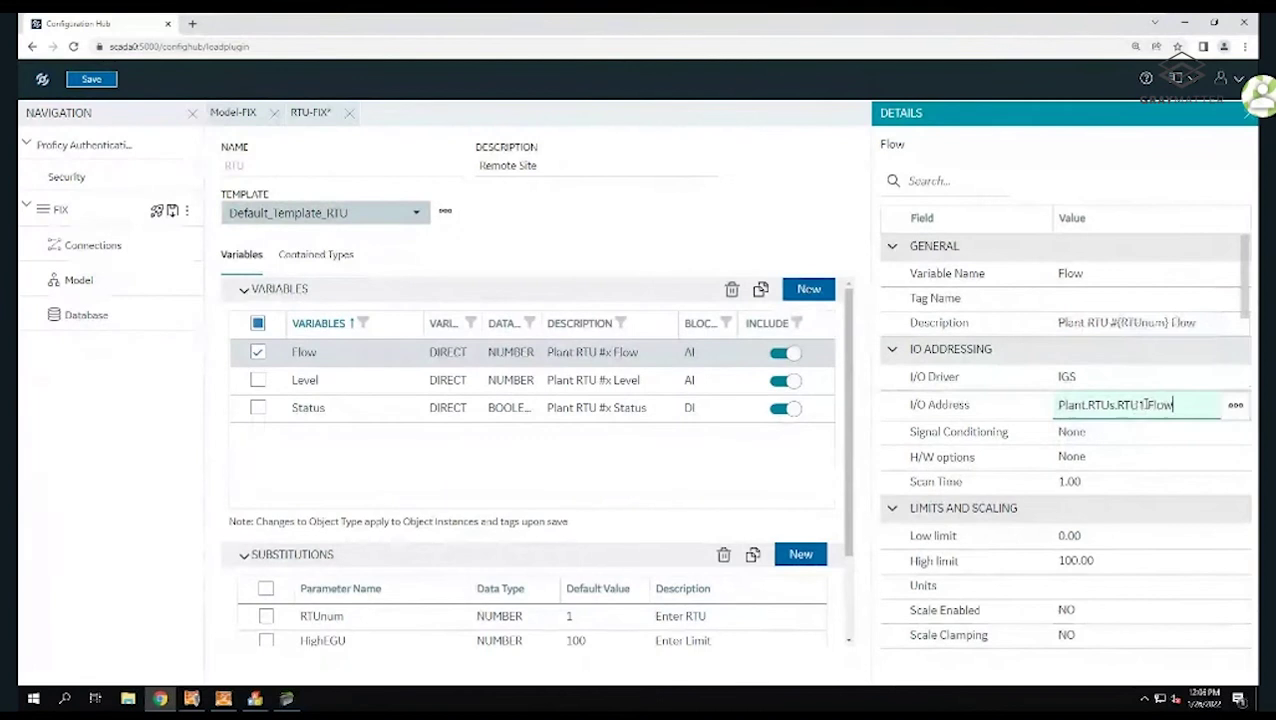
pyautogui.click(1235, 406)
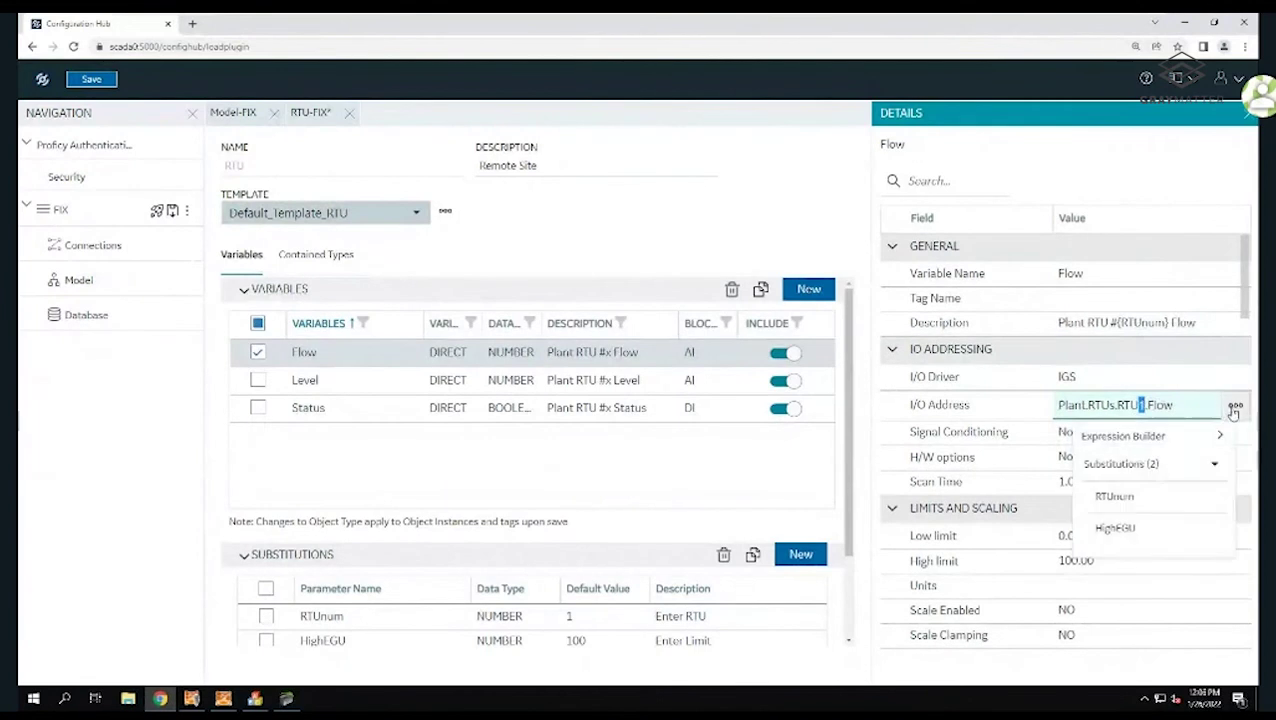
pyautogui.click(1143, 498)
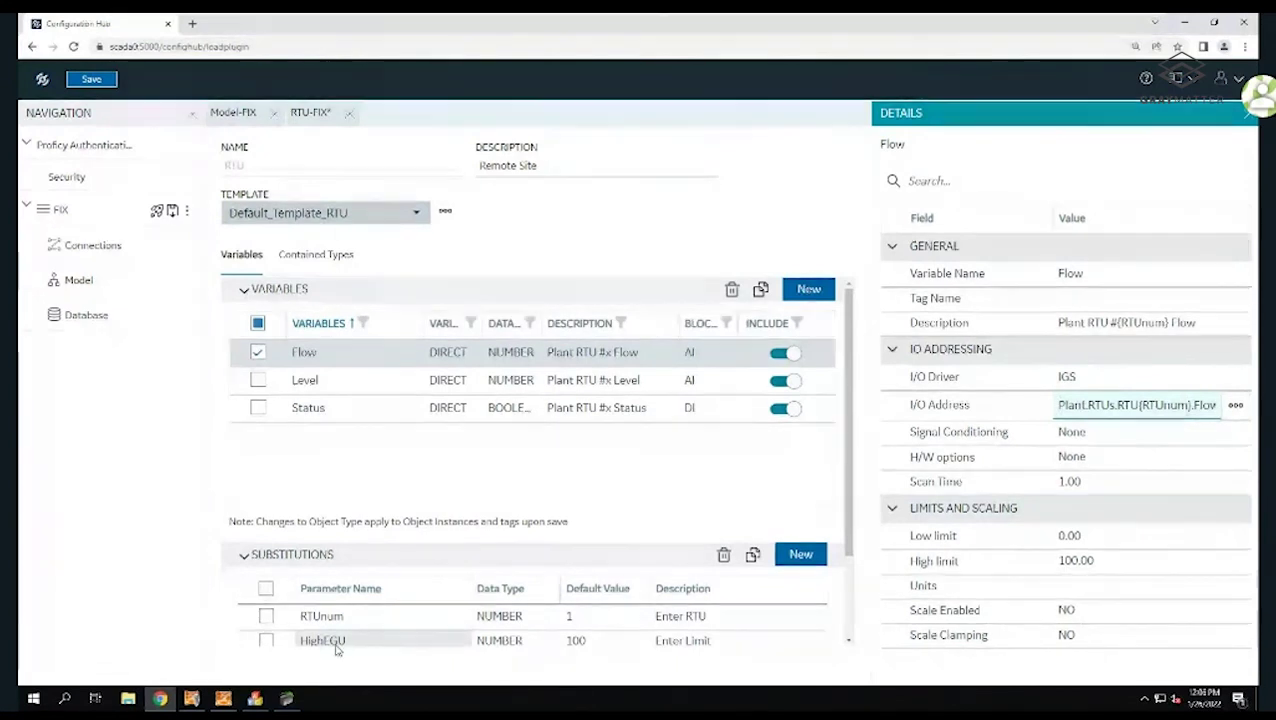
pyautogui.click(1101, 487)
pyautogui.click(1092, 481)
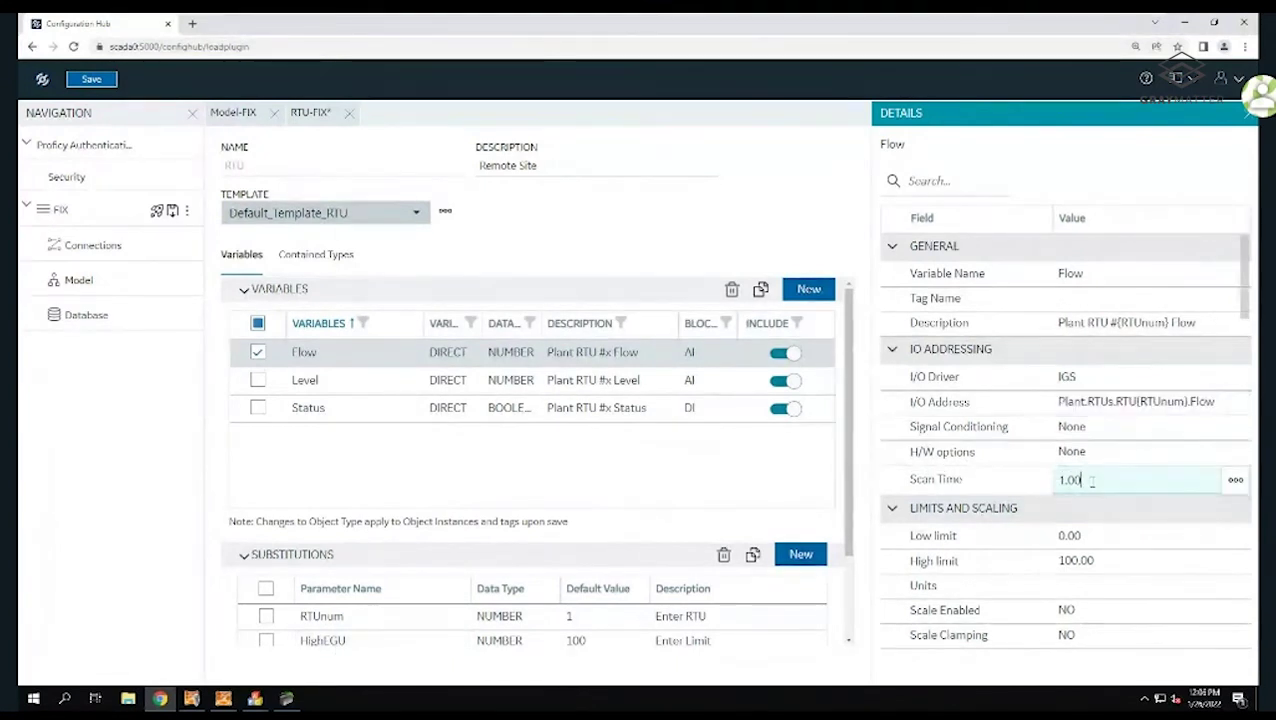
# Replace the x in the Level variable's description with the RTUnum substitution so it reads "Plant RTU #{RTUnum} Level"
pyautogui.click(373, 387)
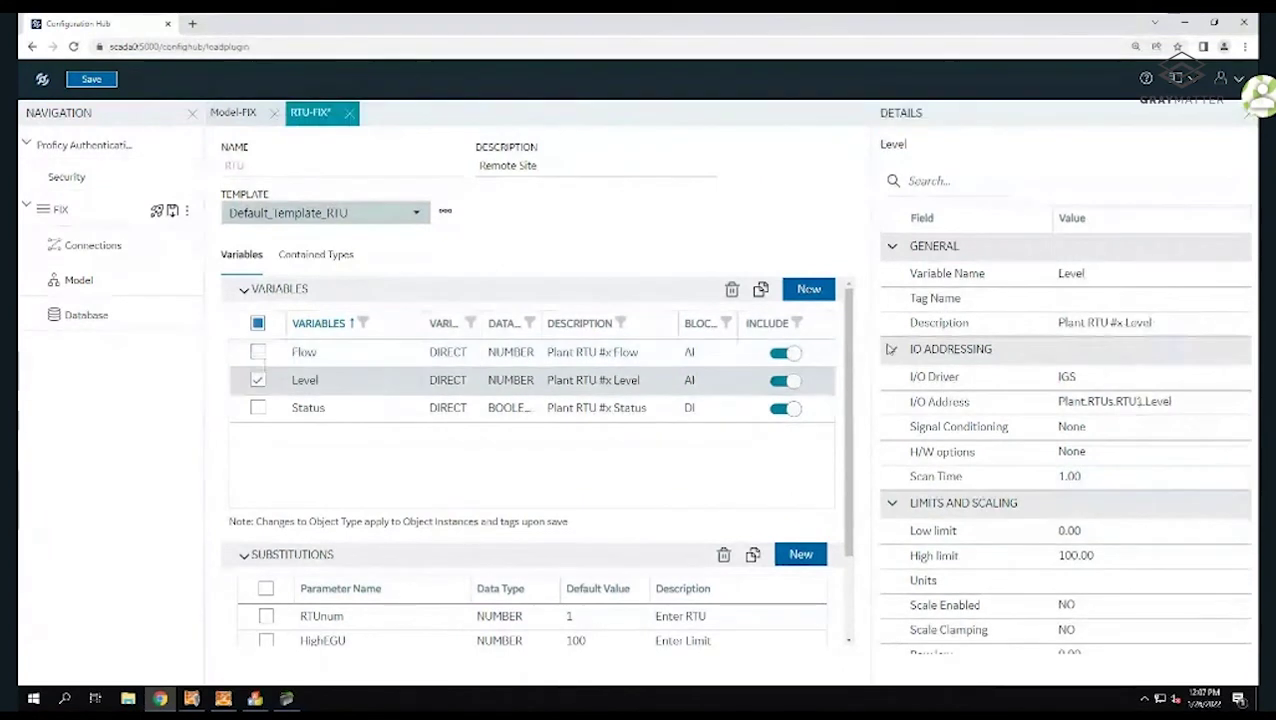
pyautogui.click(1124, 326)
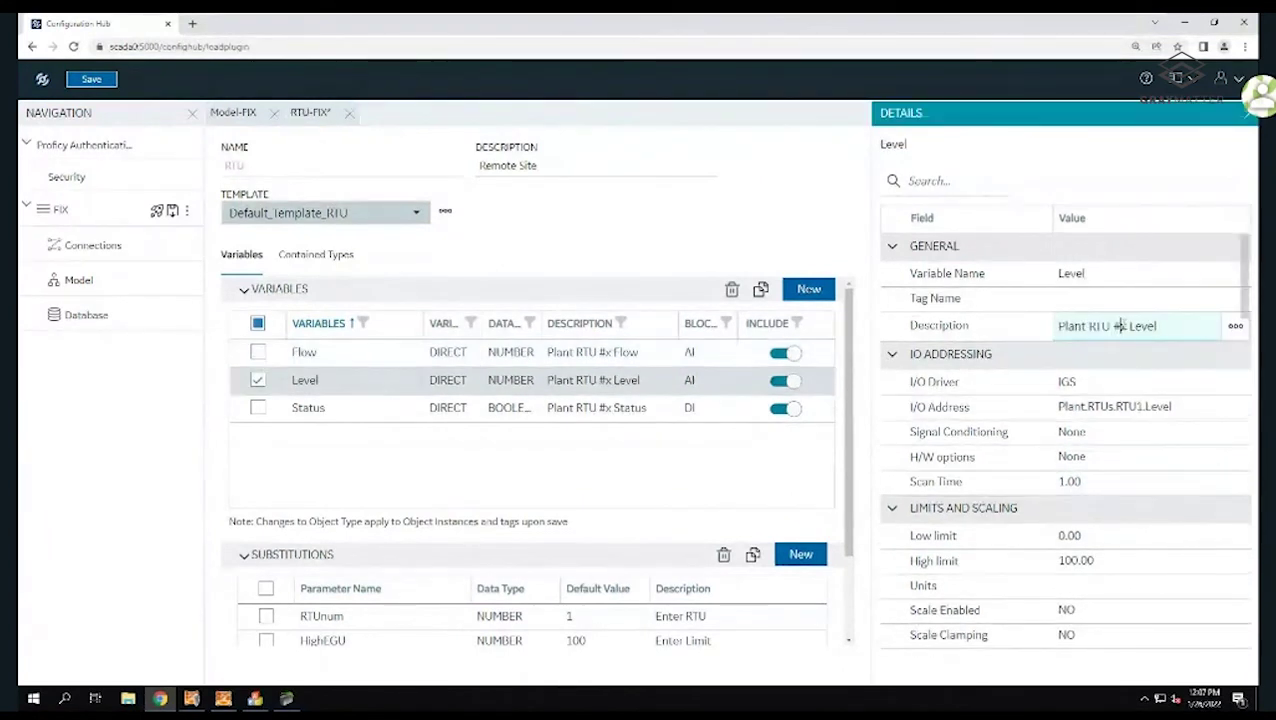
pyautogui.click(1235, 326)
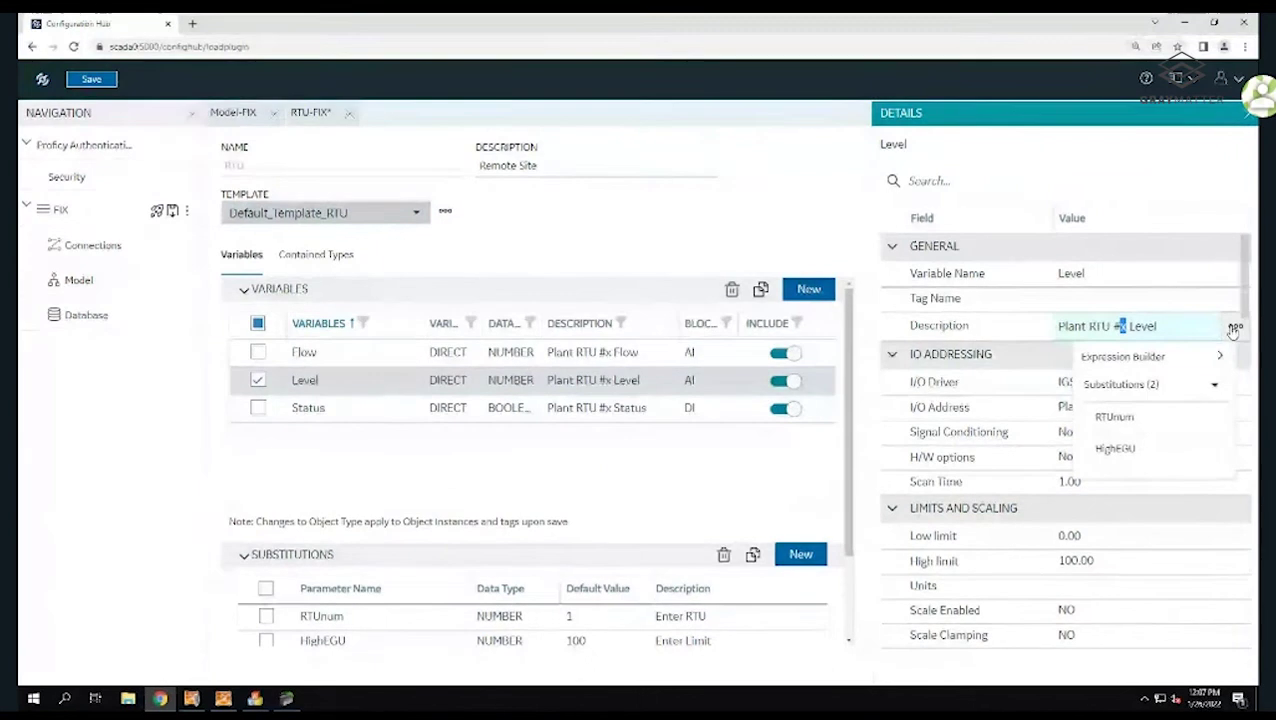
pyautogui.click(1126, 420)
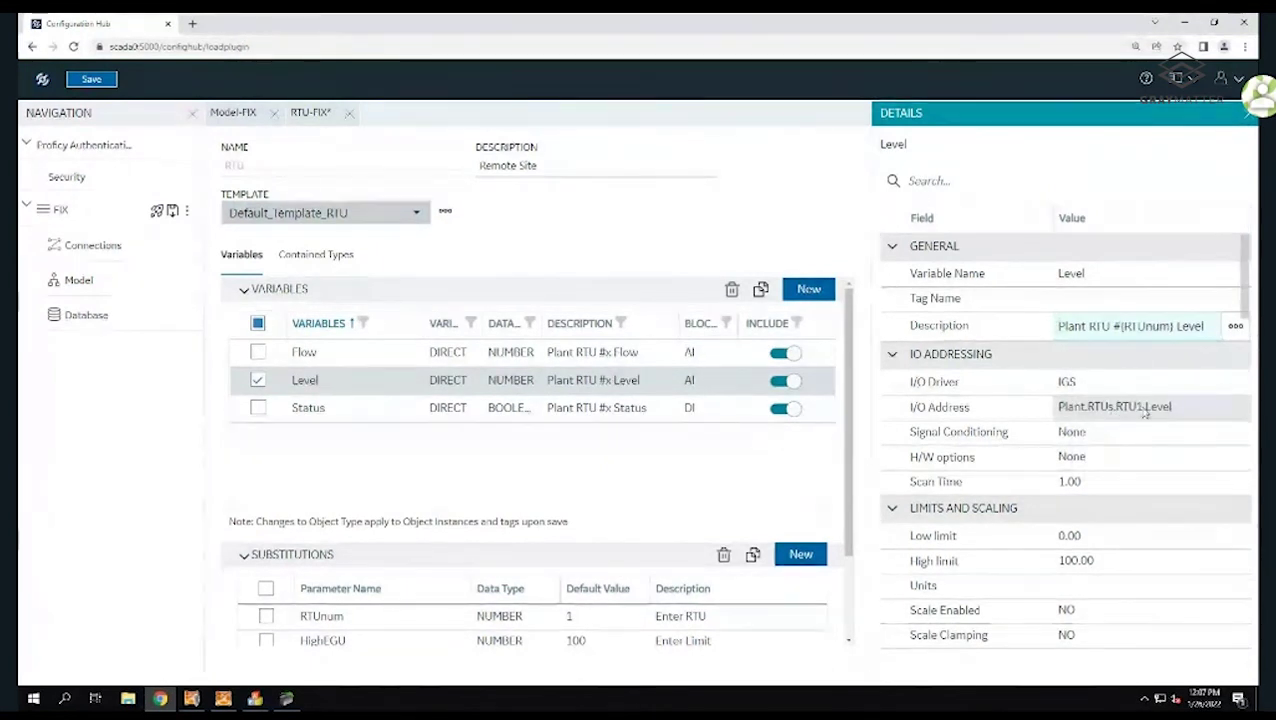
# Replace the RTU number 1 in the Level variable's I/O address with the RTUnum substitution, and save the object type
pyautogui.click(1143, 406)
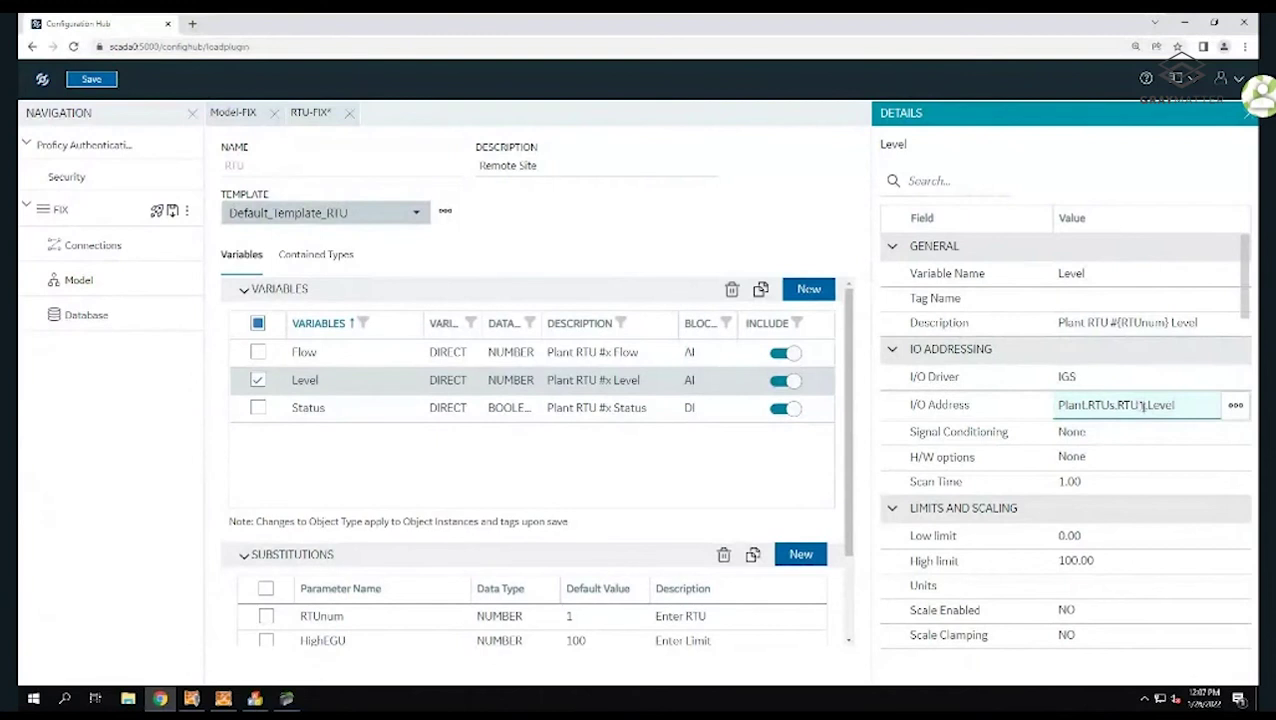
pyautogui.click(1235, 405)
pyautogui.click(1120, 500)
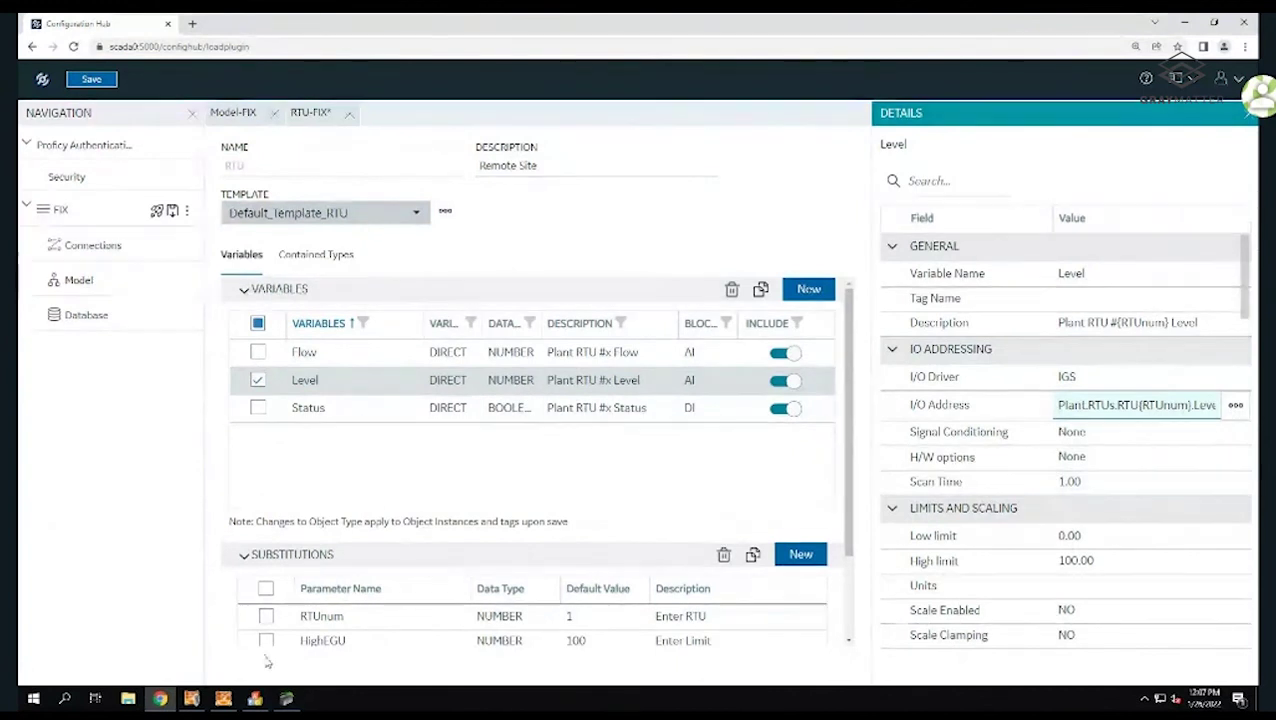
pyautogui.click(92, 80)
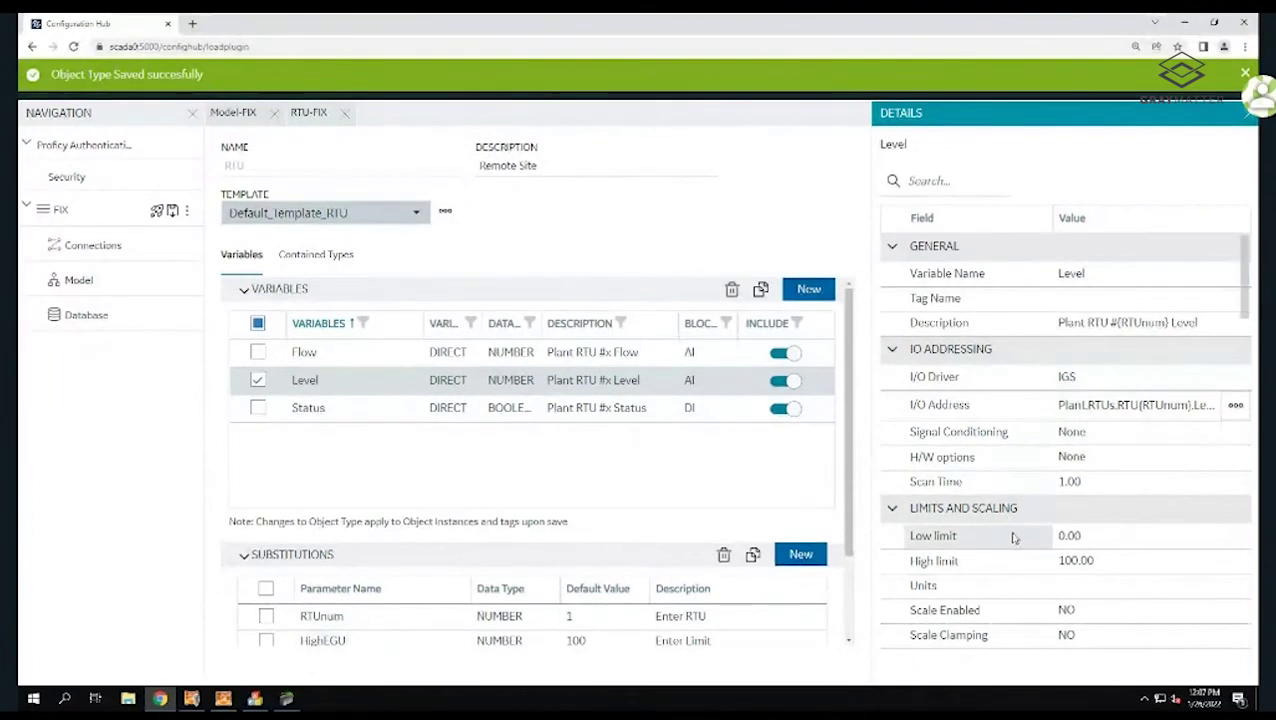
# Set the Level variable's High alarm limit to the expression {{HighEGU} - 30} in the Expression Editor, checking its syntax before applying it
pyautogui.click(894, 351)
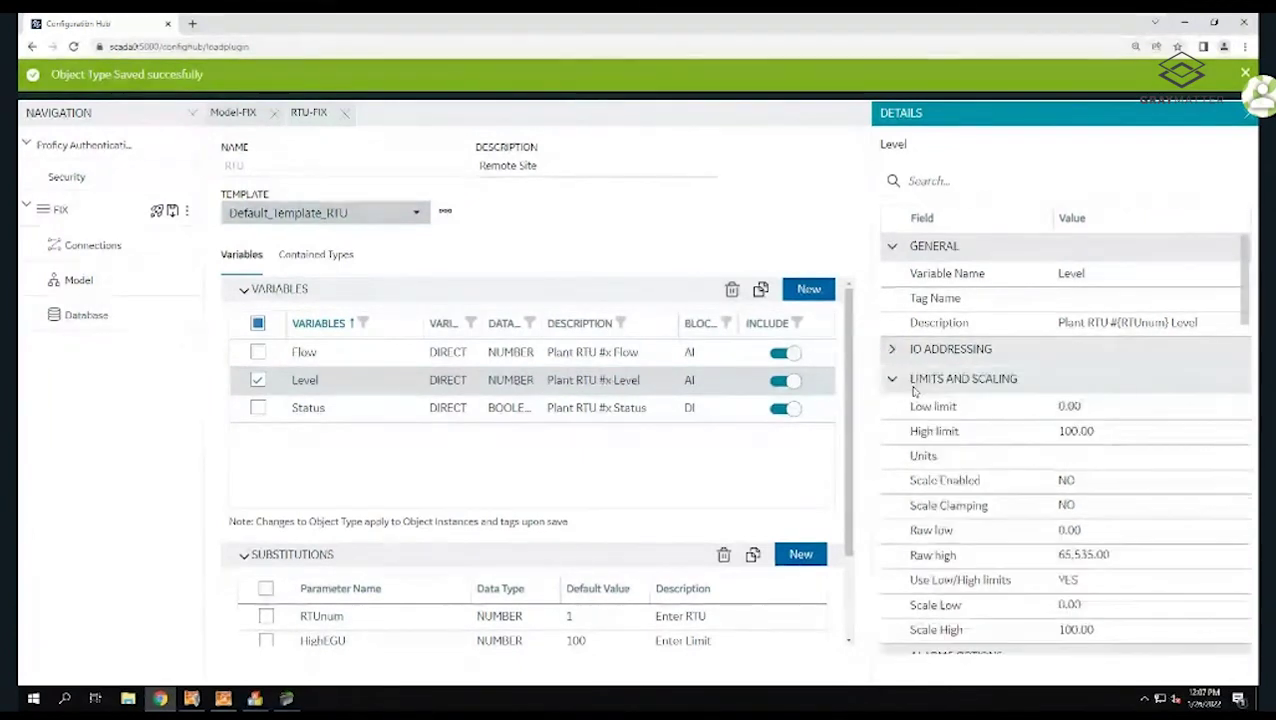
pyautogui.click(896, 381)
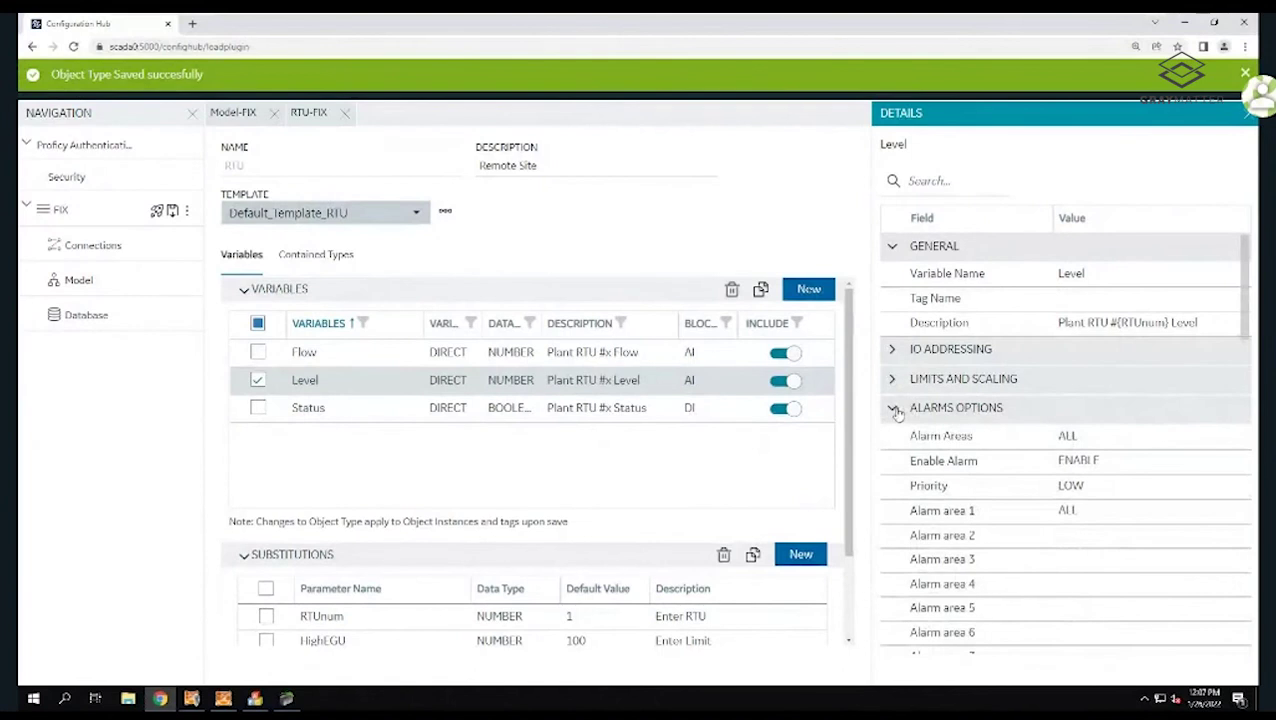
pyautogui.click(895, 410)
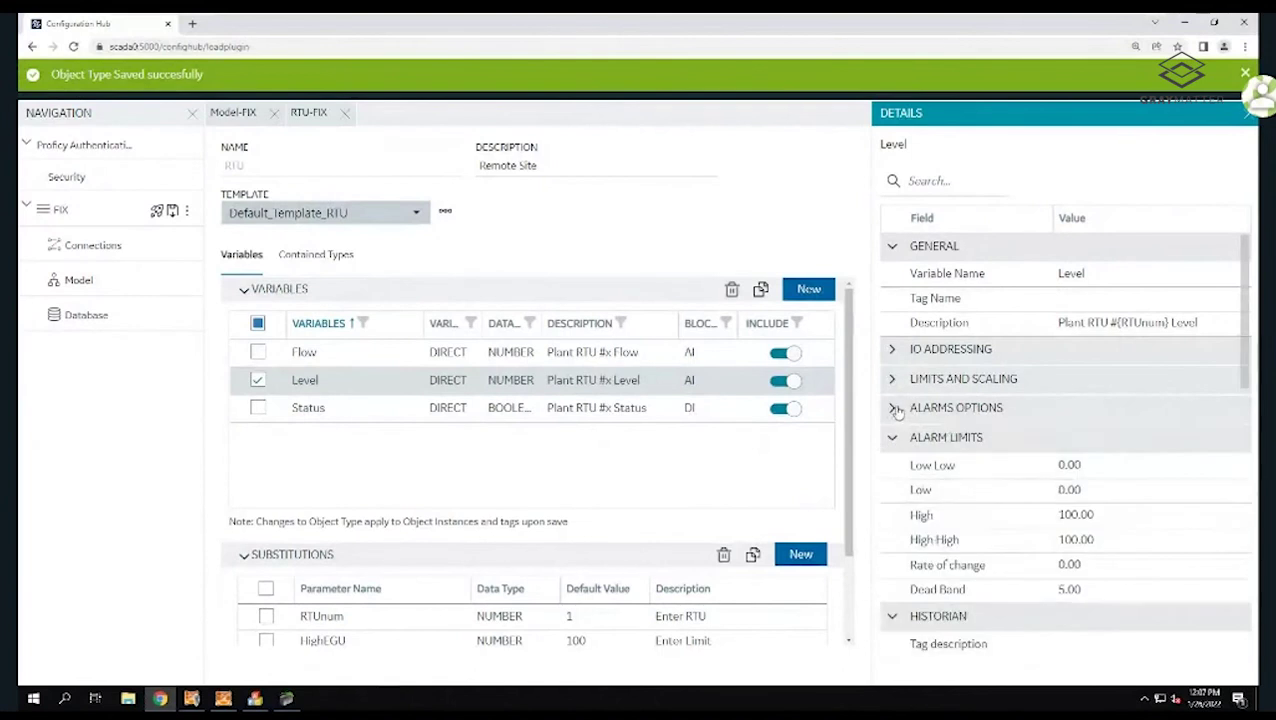
pyautogui.click(984, 521)
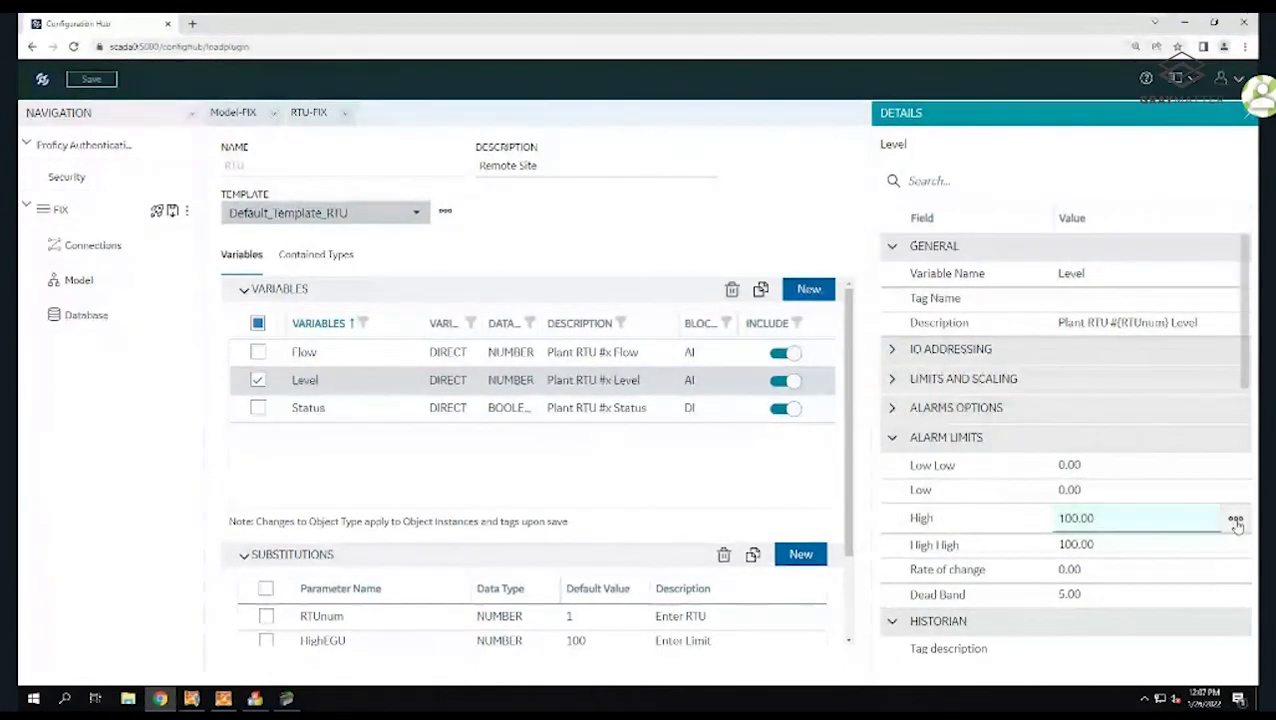
pyautogui.click(1236, 521)
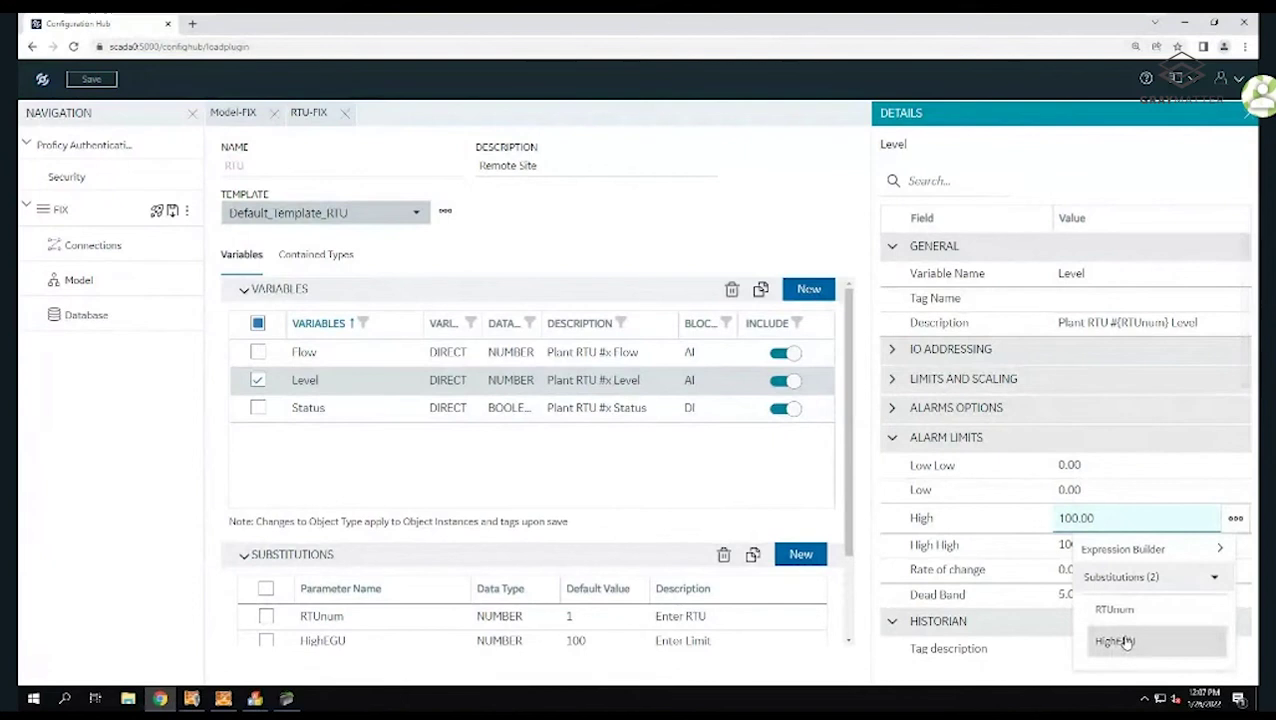
pyautogui.click(1125, 550)
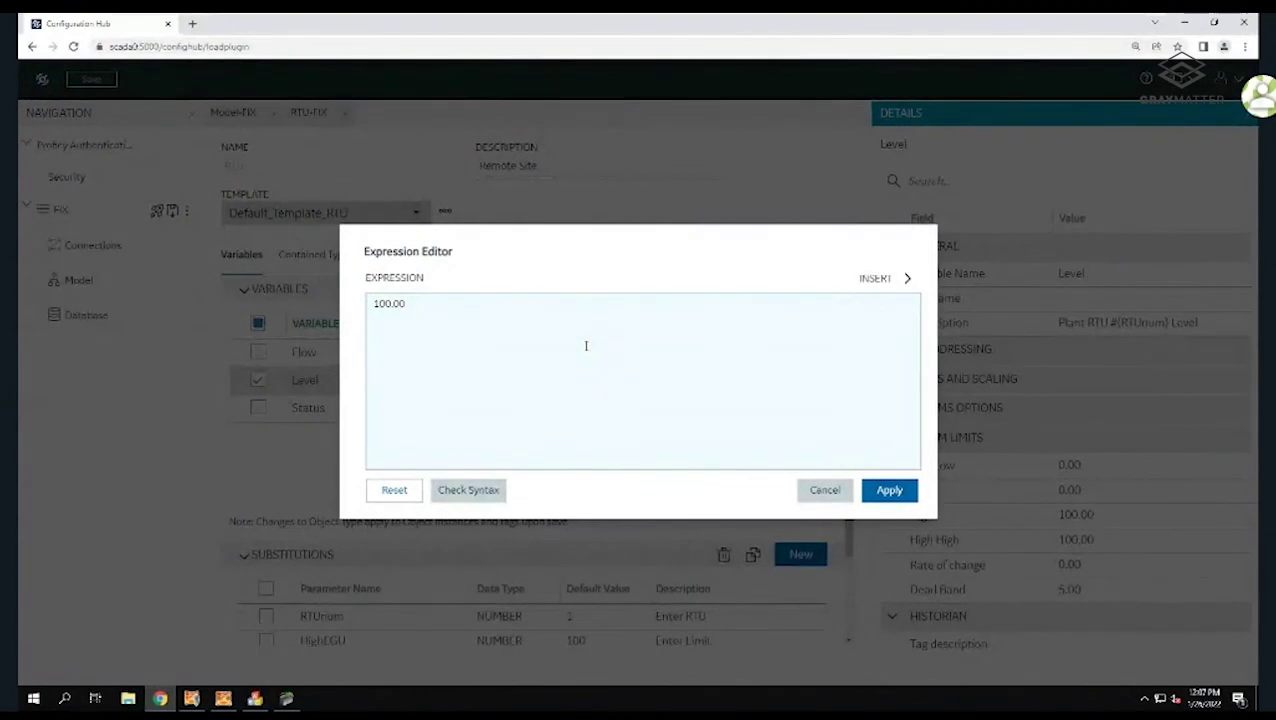
pyautogui.click(420, 310)
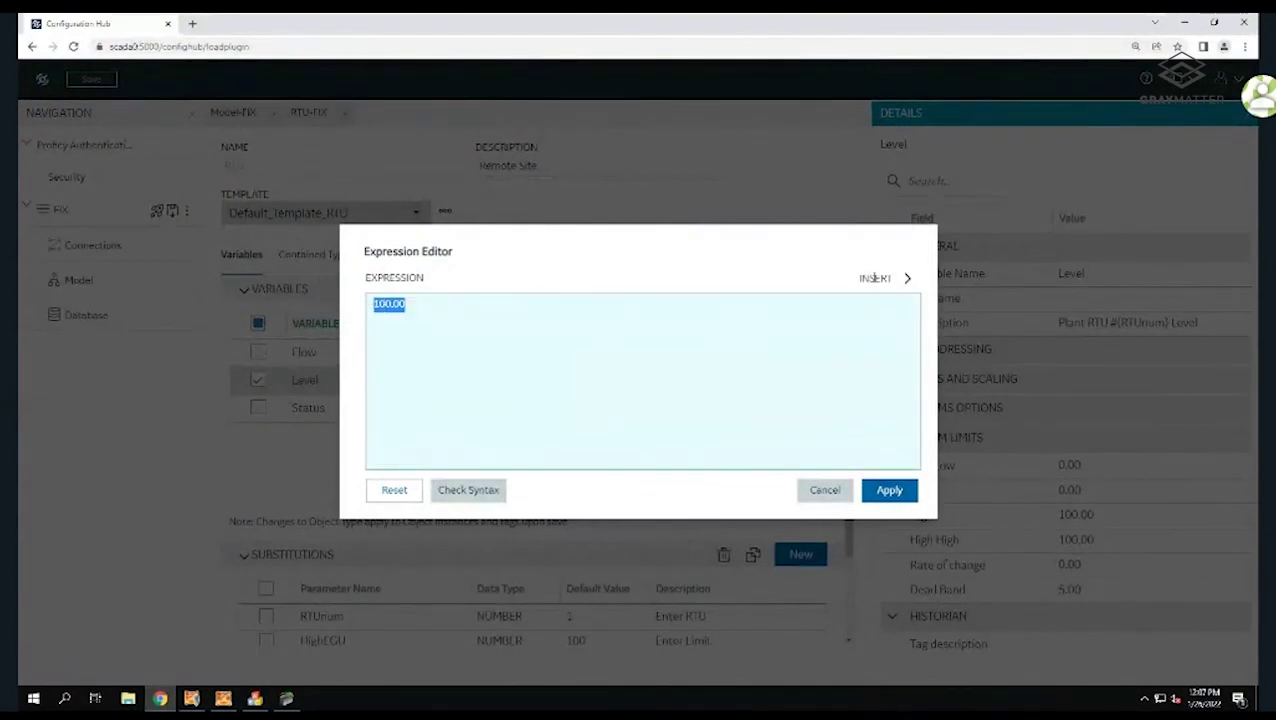
pyautogui.click(908, 280)
pyautogui.moveTo(934, 312)
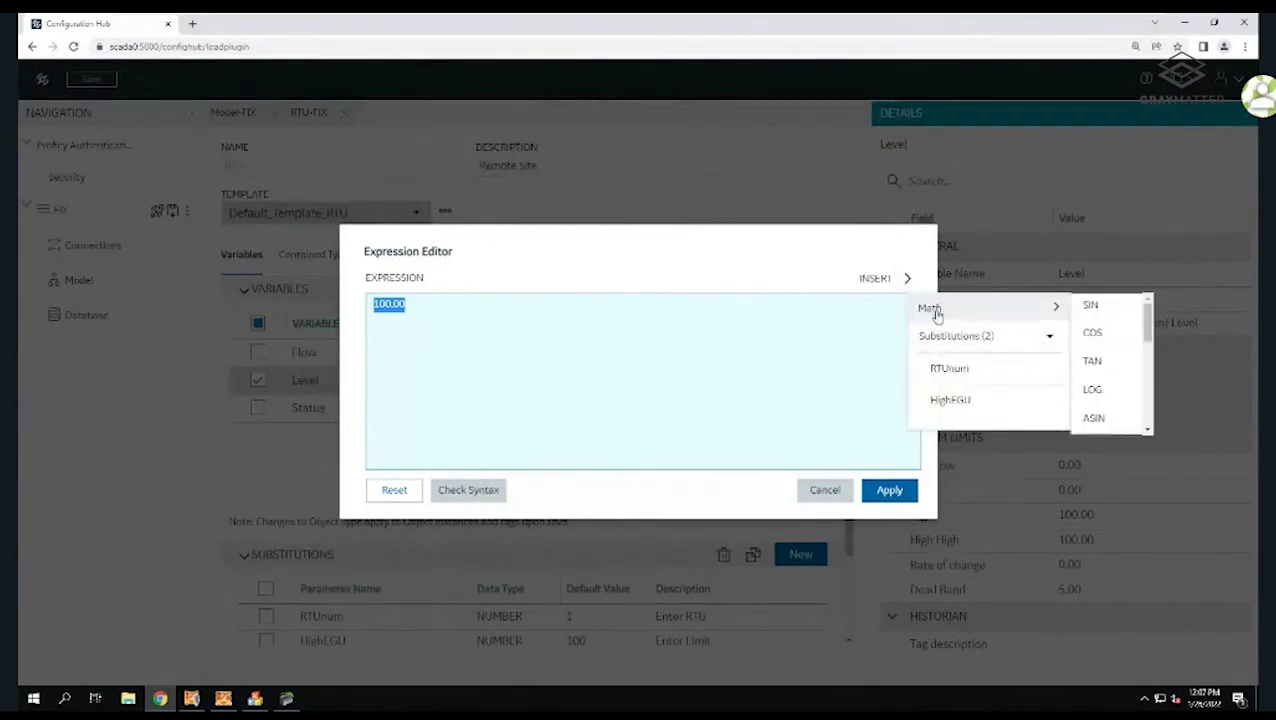
pyautogui.moveTo(1142, 327)
pyautogui.mouseDown()
pyautogui.moveTo(1165, 415)
pyautogui.moveTo(1135, 308)
pyautogui.mouseUp()
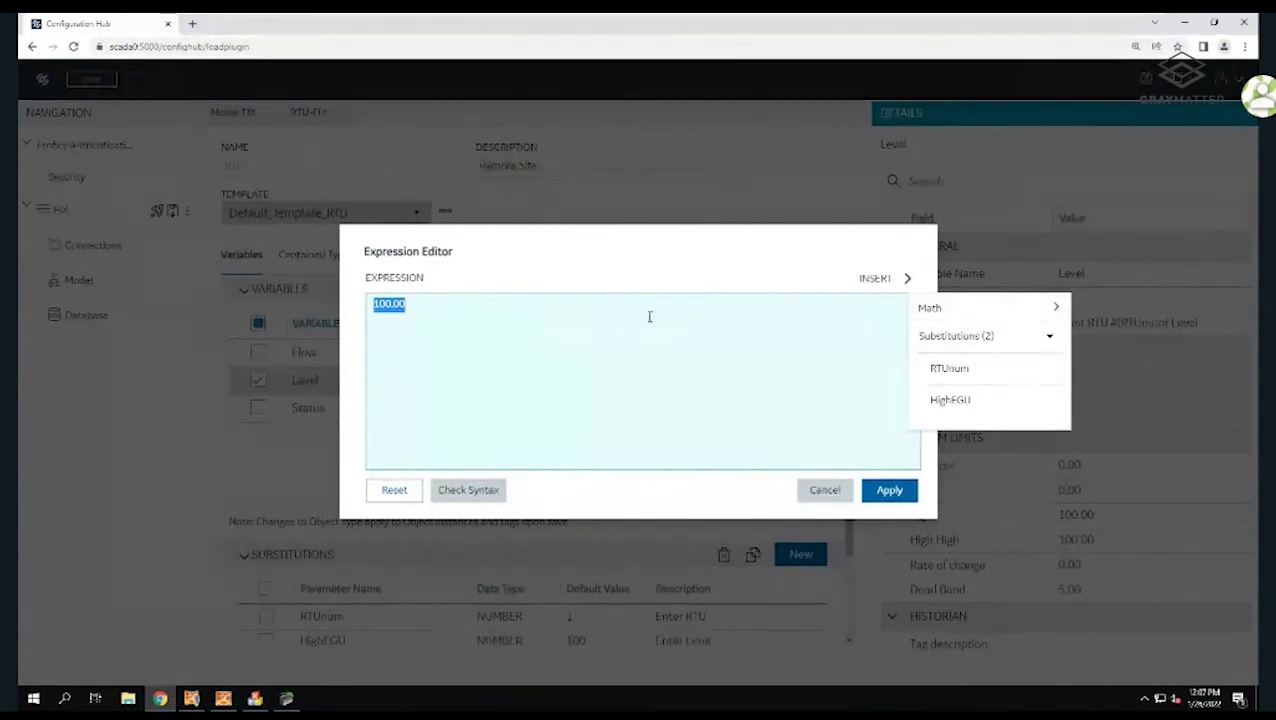
pyautogui.click(972, 400)
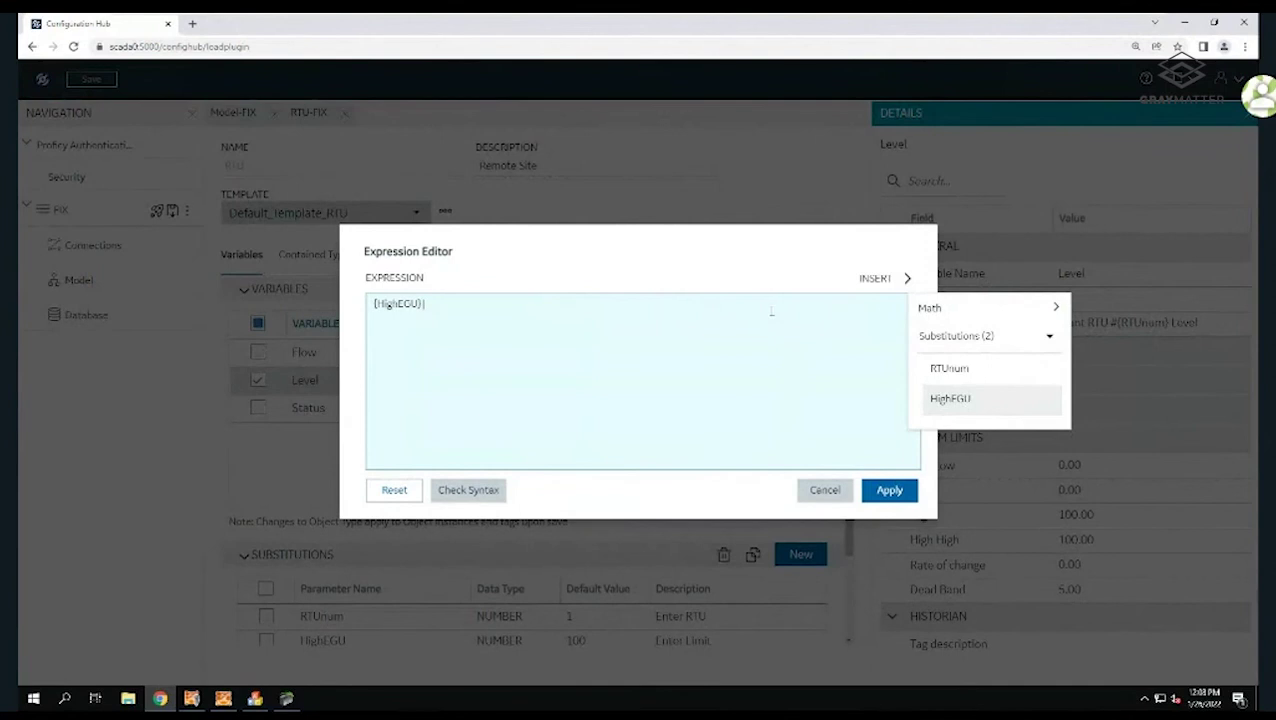
pyautogui.write('- 30')
pyautogui.click(714, 346)
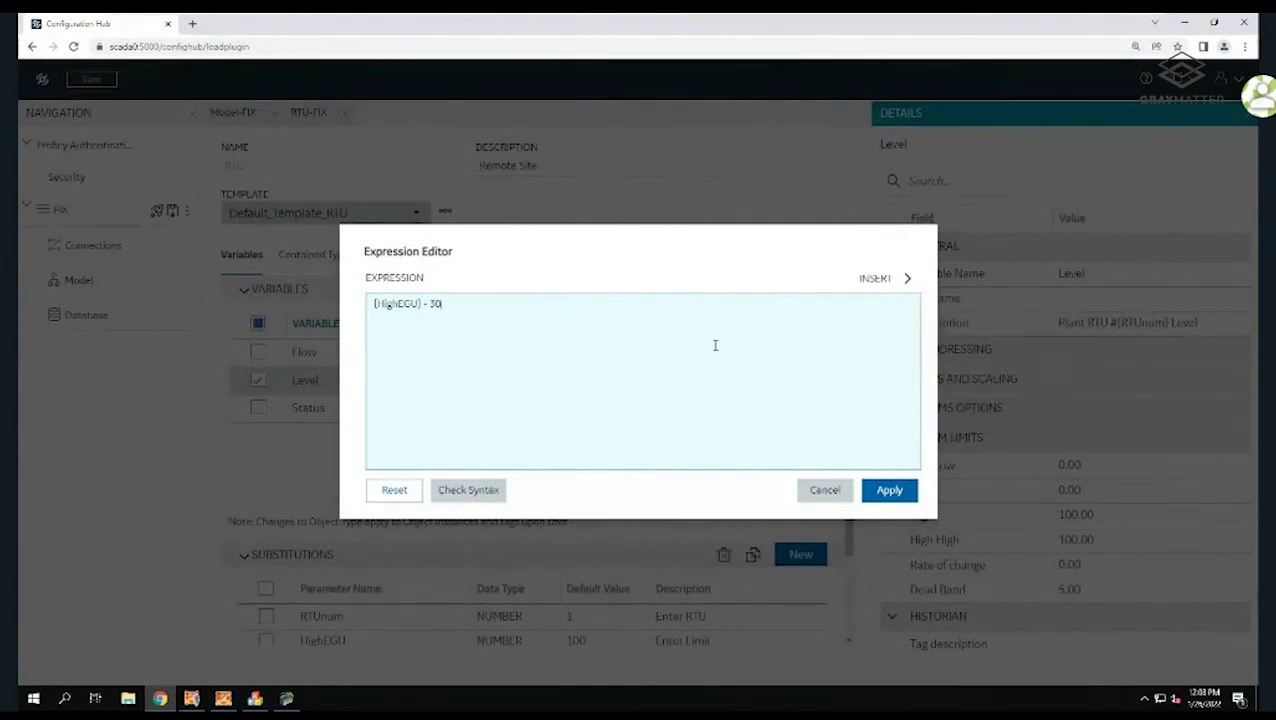
pyautogui.click(466, 490)
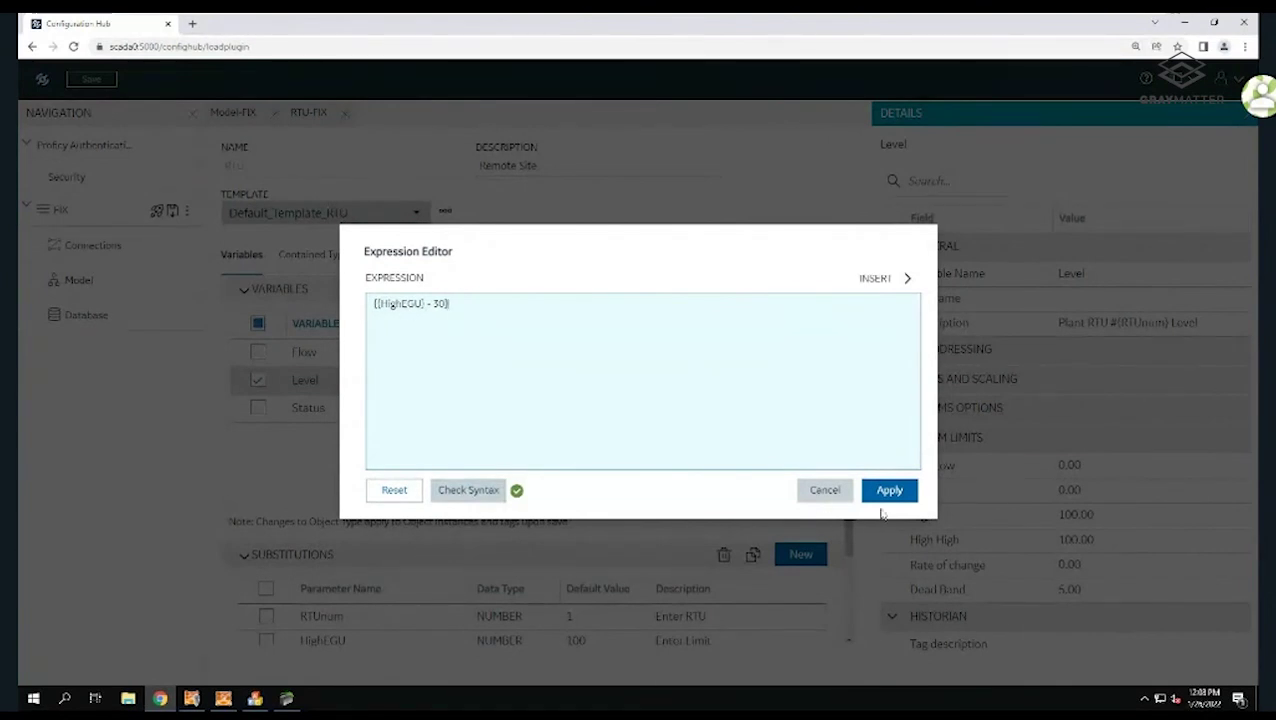
pyautogui.click(898, 491)
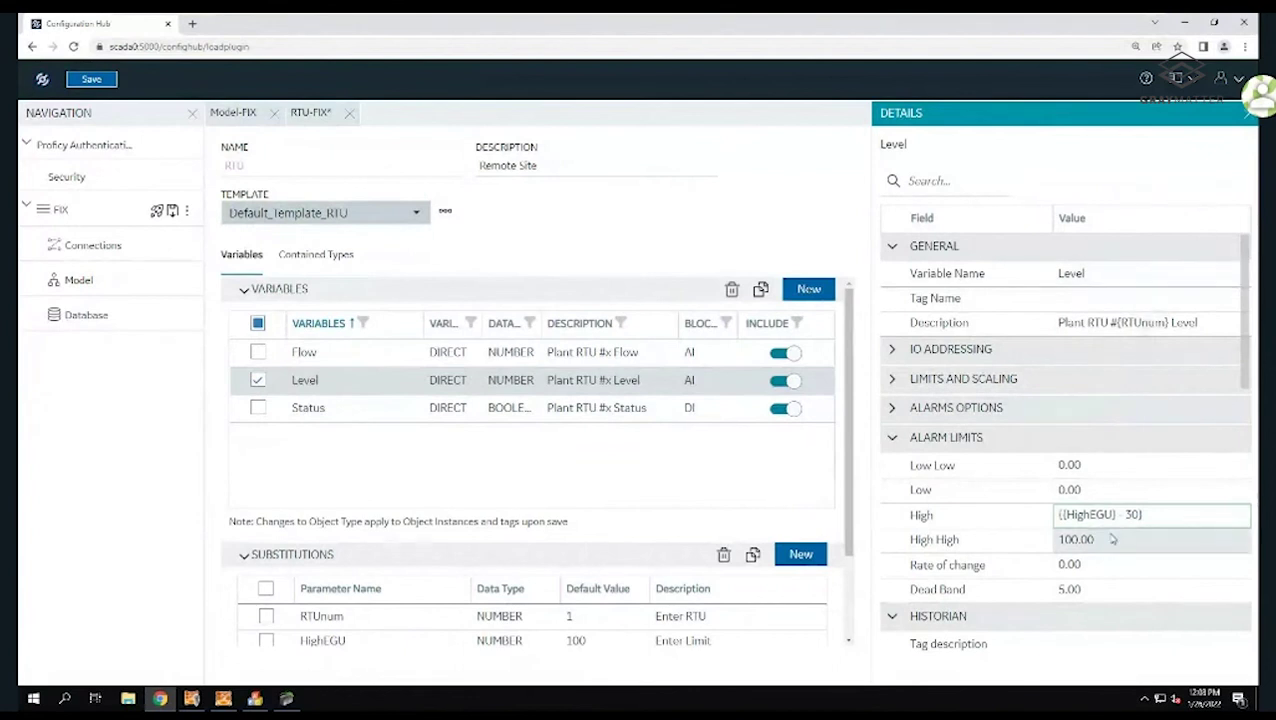
# Replace the x in the Status variable's description with the RTUnum substitution so it reads "Plant RTU #{RTUnum} Status"
pyautogui.click(363, 413)
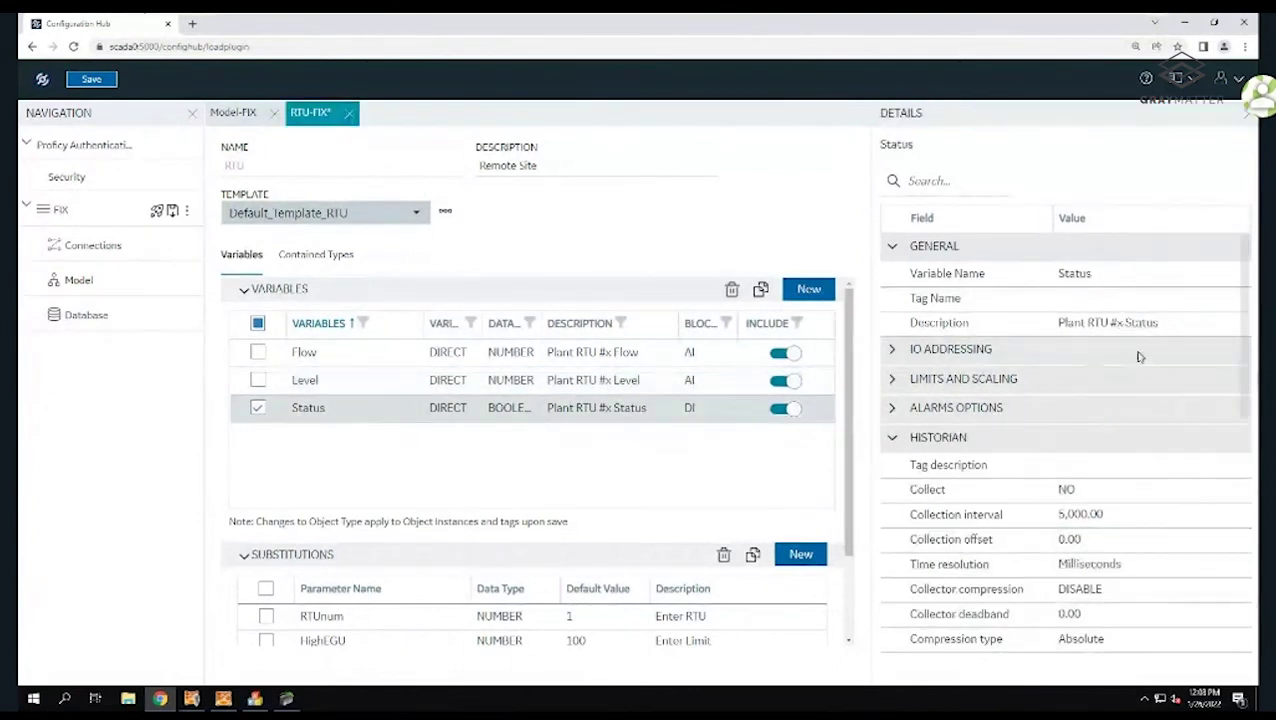
pyautogui.click(1115, 323)
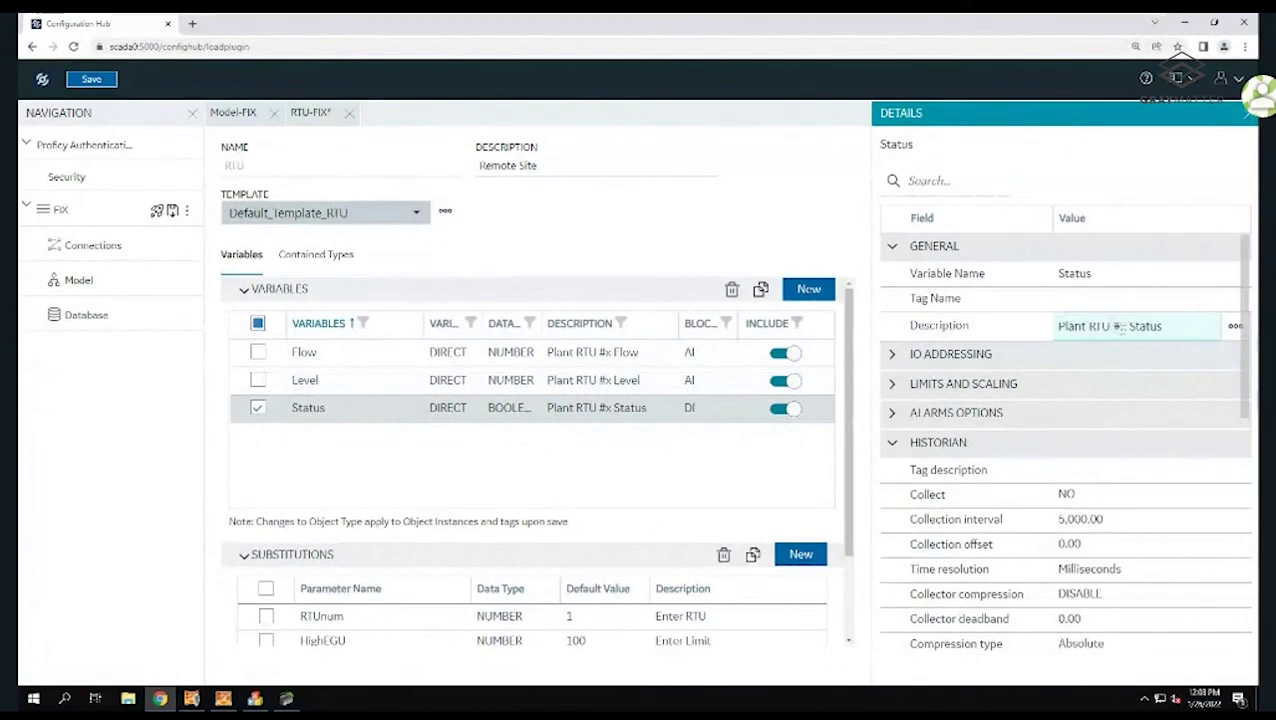
pyautogui.moveTo(1114, 326); pyautogui.dragTo(1128, 326)
pyautogui.click(1235, 325)
pyautogui.click(1157, 420)
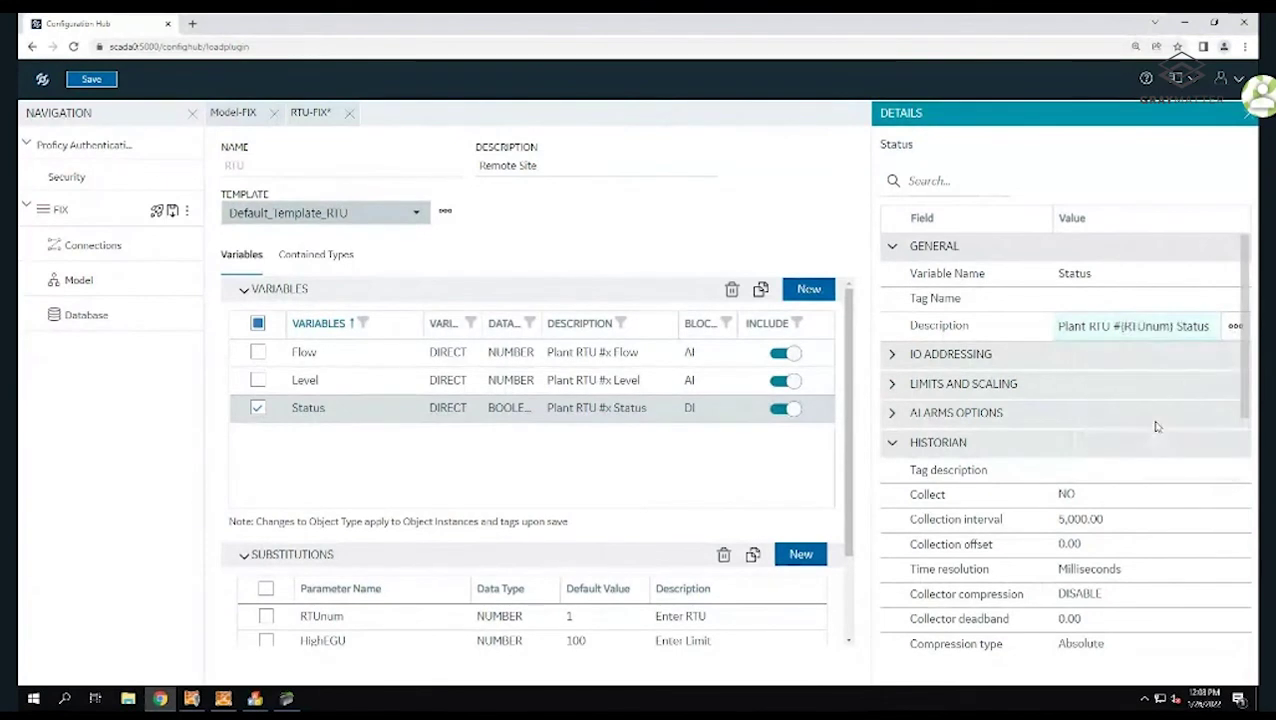
pyautogui.moveTo(1136, 326); pyautogui.dragTo(1236, 331)
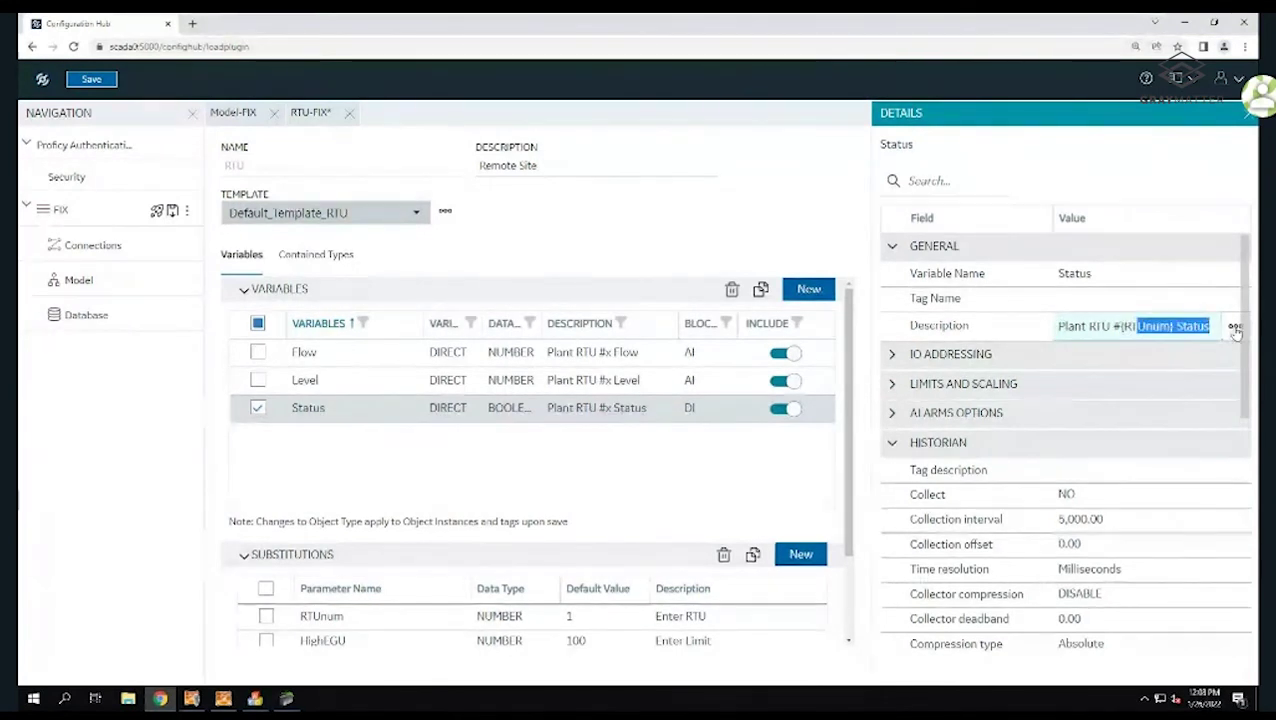
# Replace the RTU number 1 in the Status variable's I/O address with the RTUnum substitution, and save the object type
pyautogui.click(893, 356)
pyautogui.click(1145, 401)
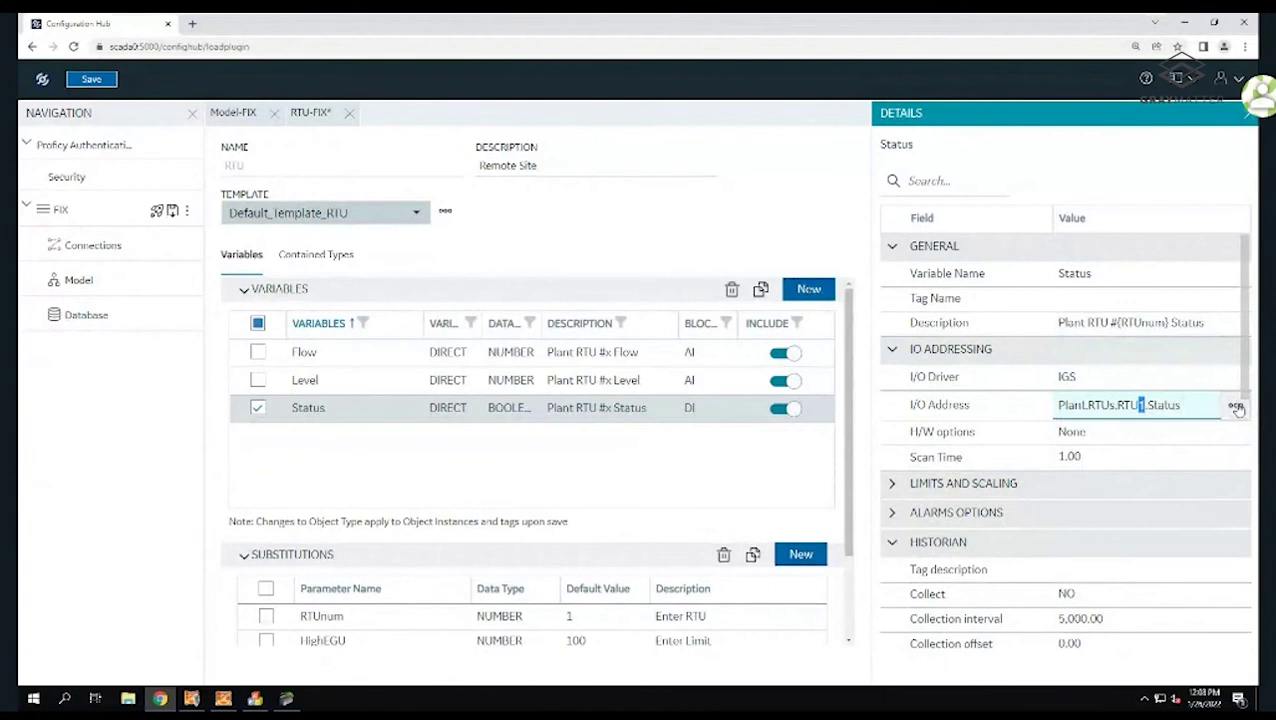
pyautogui.click(1235, 405)
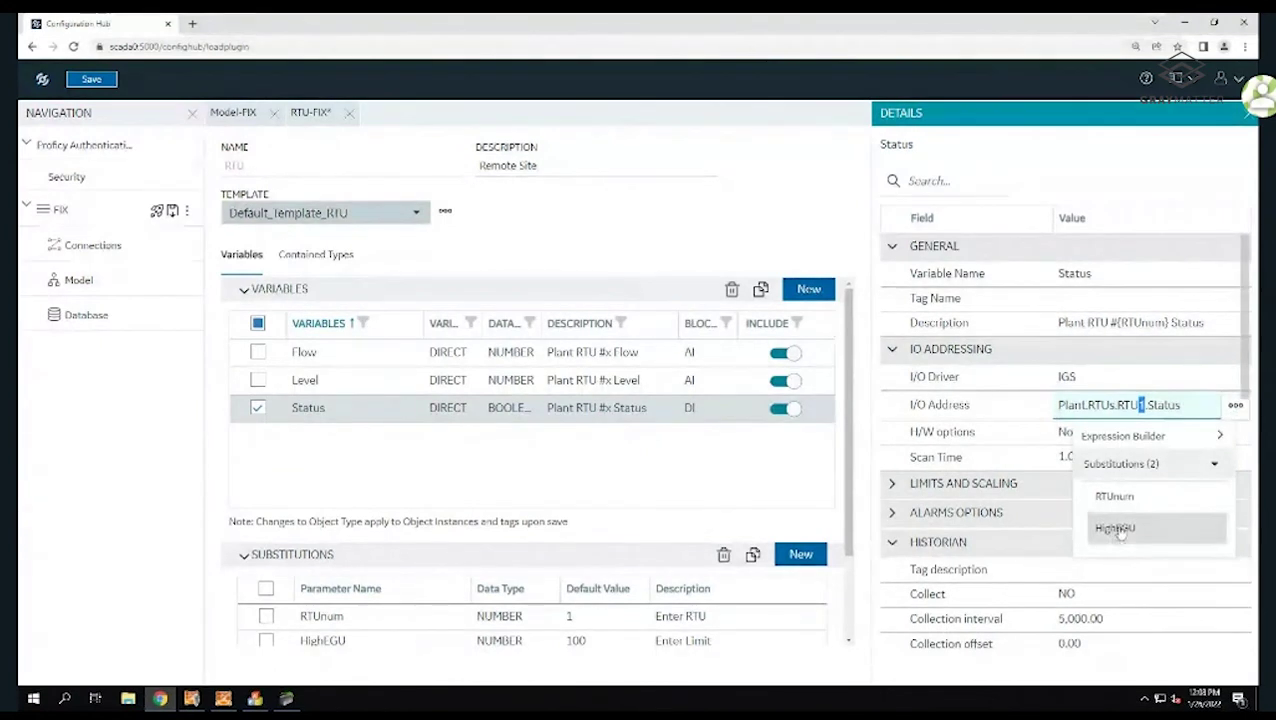
pyautogui.click(1116, 495)
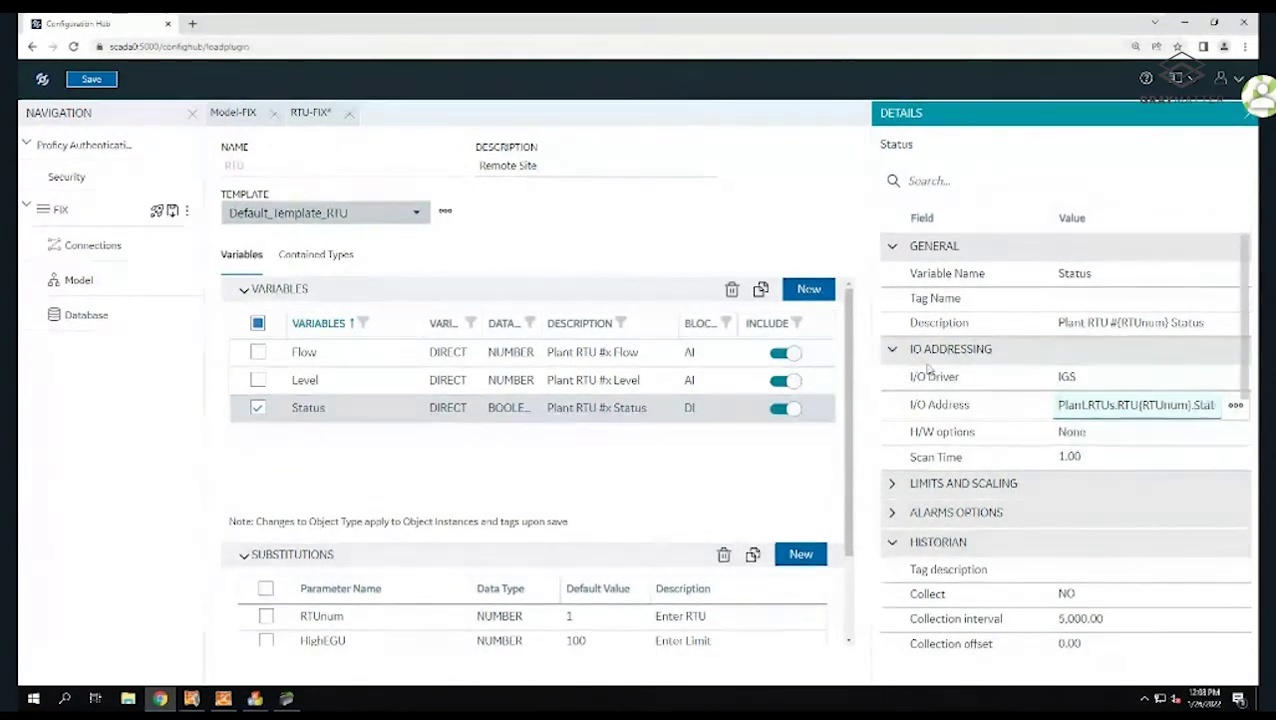
pyautogui.click(950, 273)
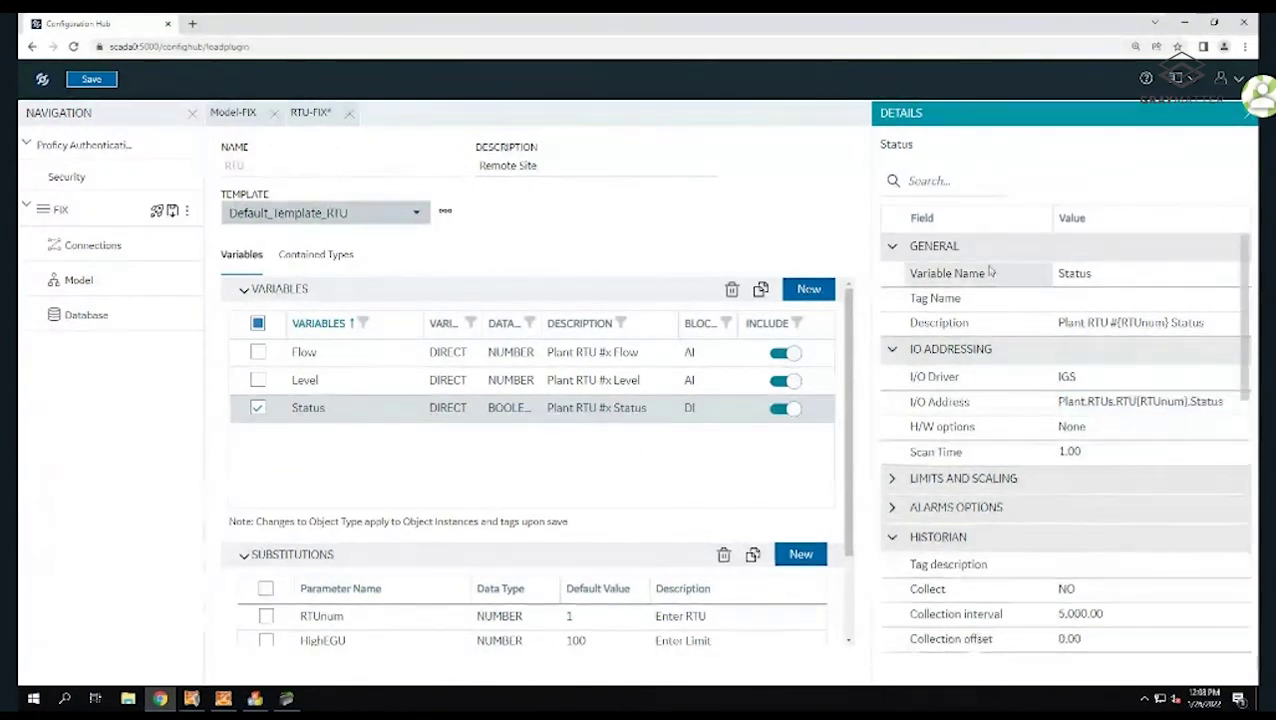
pyautogui.click(94, 85)
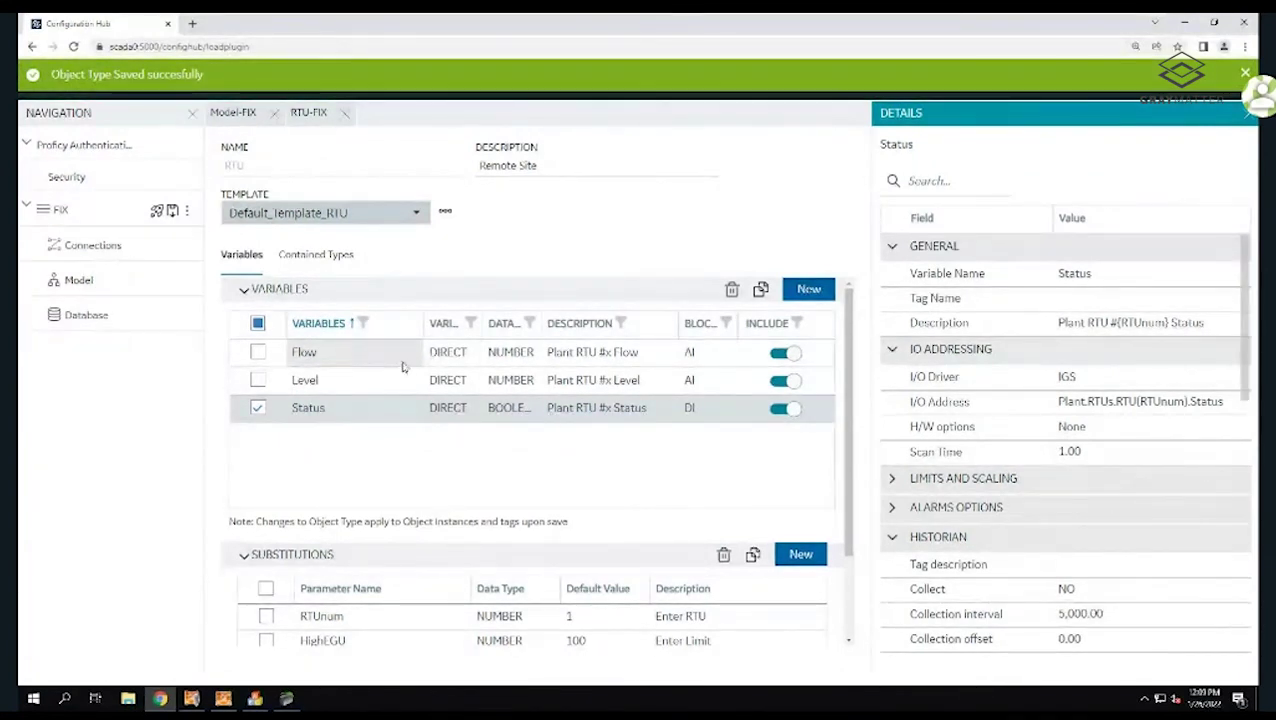
# Review the RTU type's substitutions and Flow variable details, and close the object type's editor to return to the model
pyautogui.scroll(-2, 403, 510)
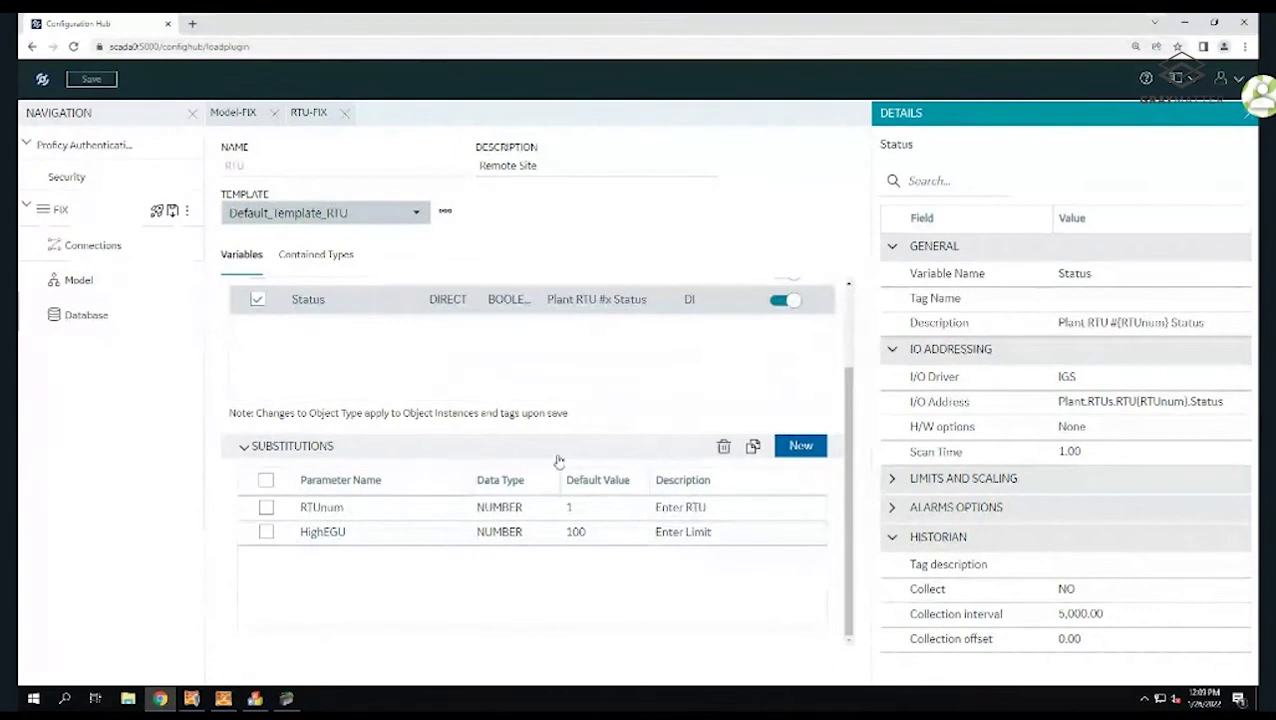
pyautogui.scroll(3, 558, 462)
pyautogui.click(353, 352)
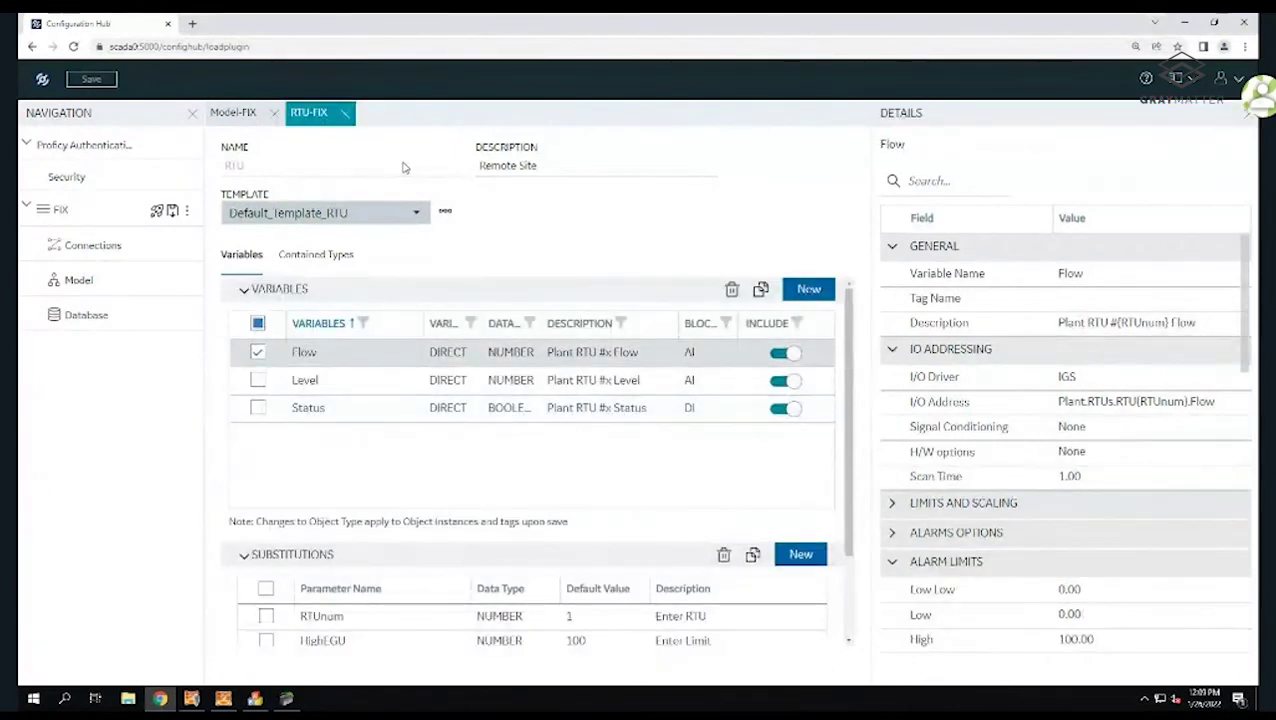
pyautogui.click(95, 283)
pyautogui.moveTo(325, 370); pyautogui.dragTo(353, 140)
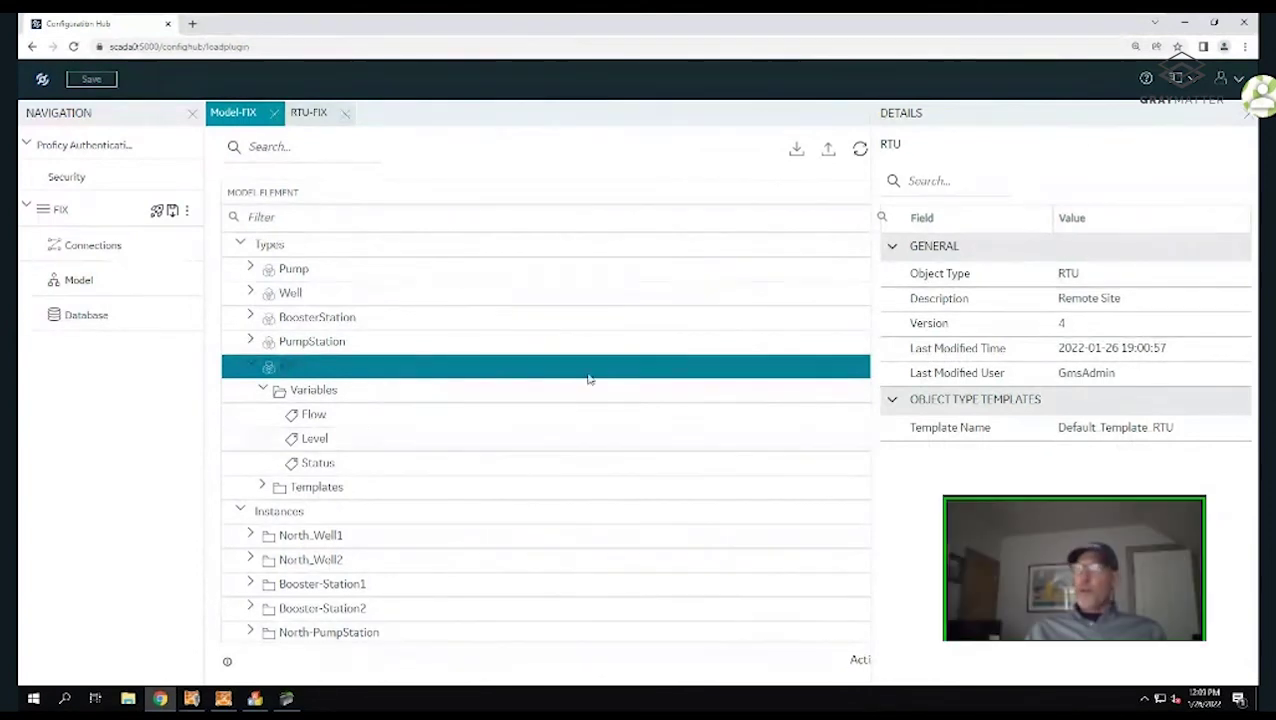
pyautogui.doubleClick(853, 370)
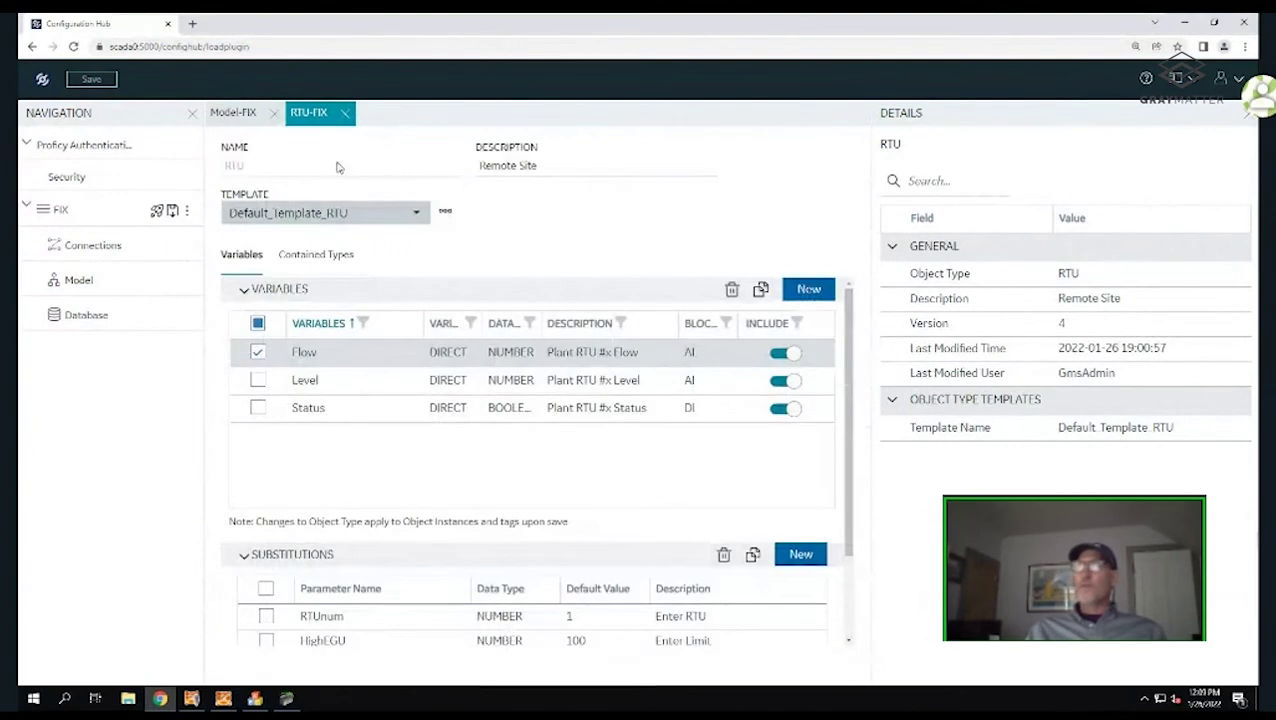
pyautogui.click(346, 113)
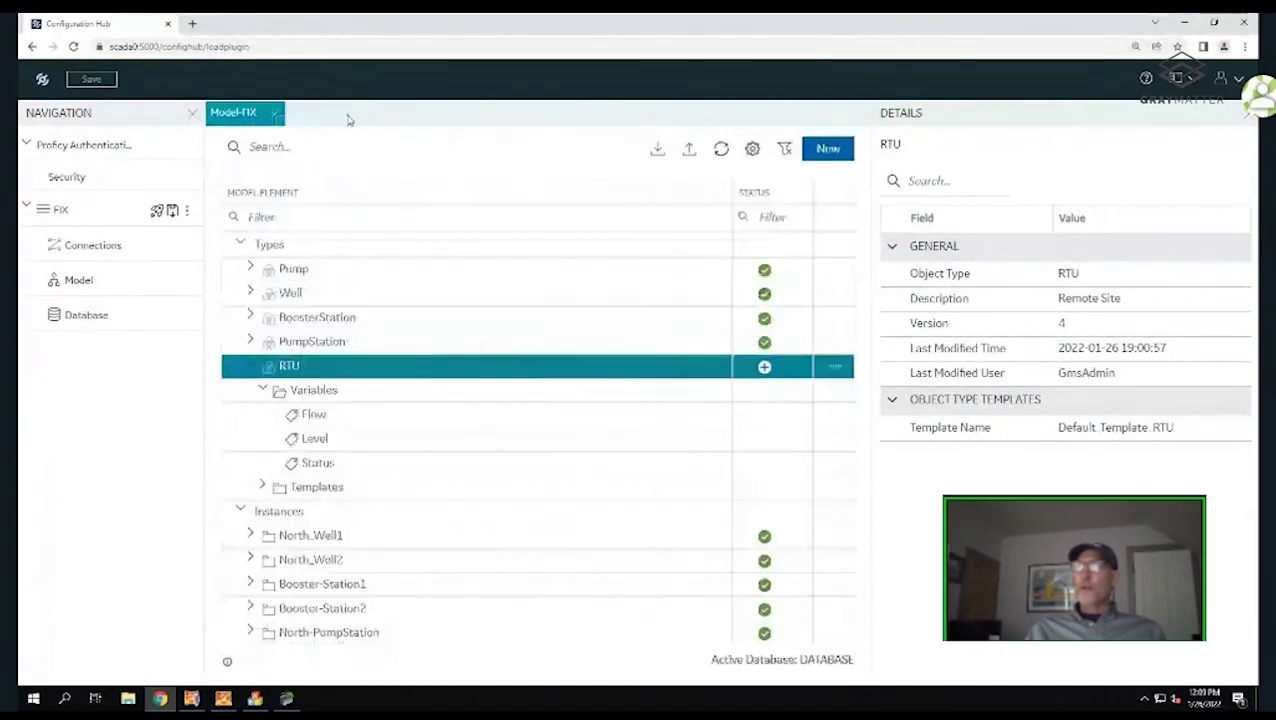
# Create an object instance named RTU1 from the RTU object type, using the Default_Template_RTU template
pyautogui.click(835, 367)
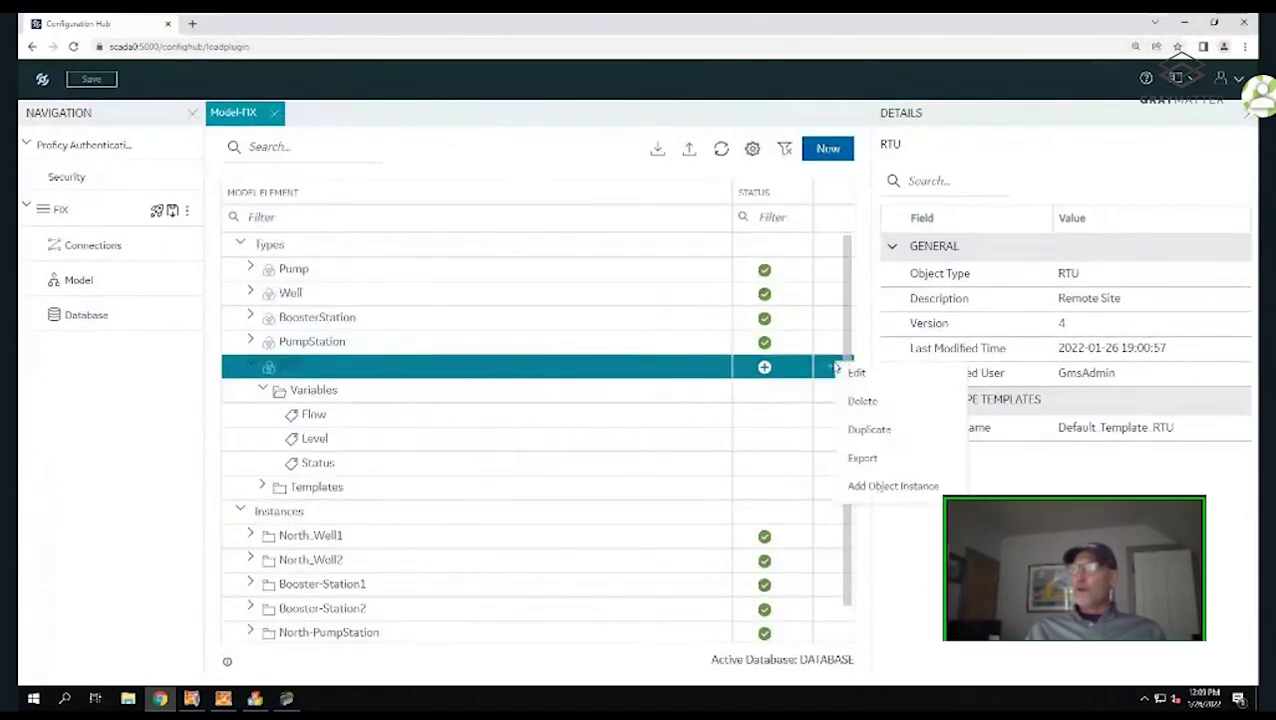
pyautogui.click(876, 486)
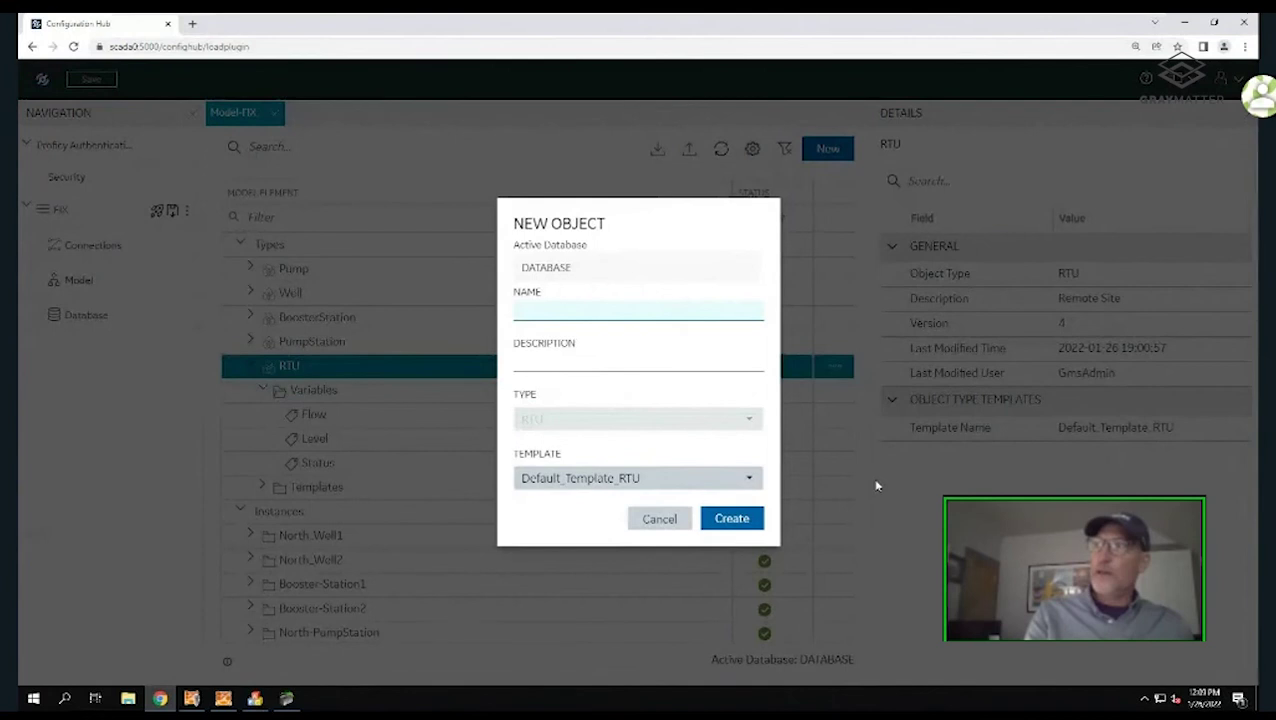
pyautogui.write('r')
pyautogui.press('BackSpace')
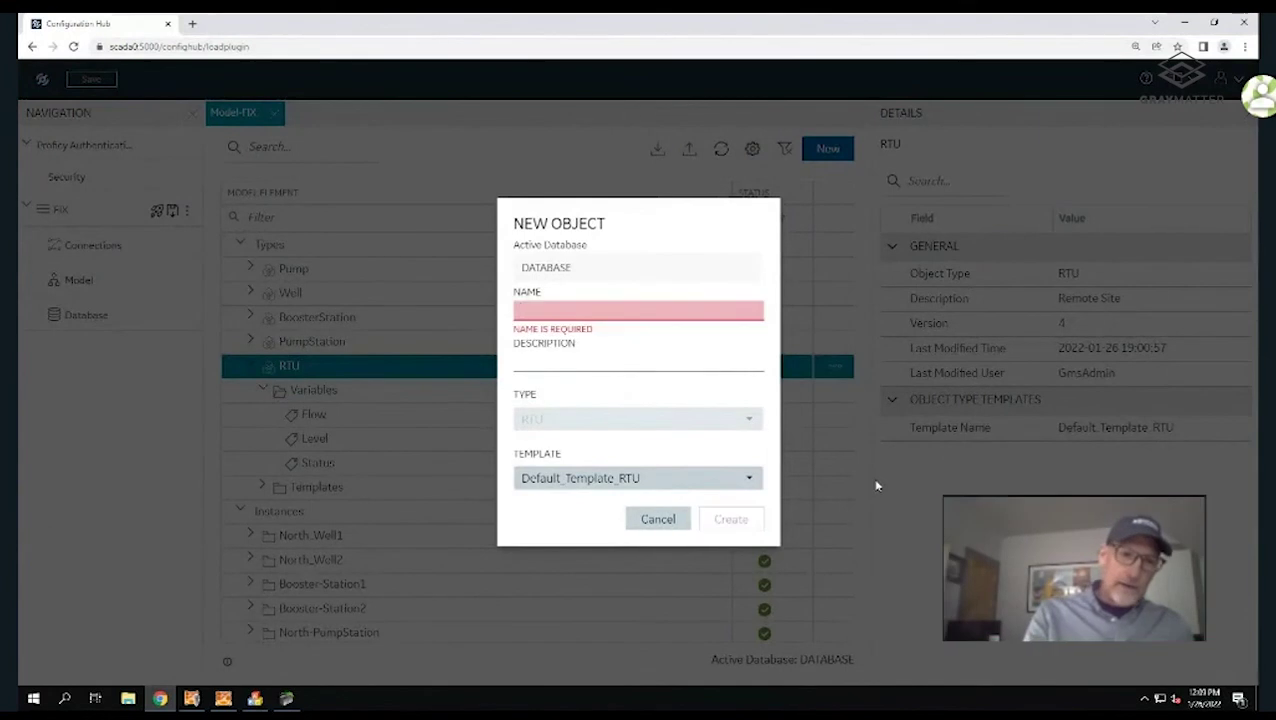
pyautogui.write('RT')
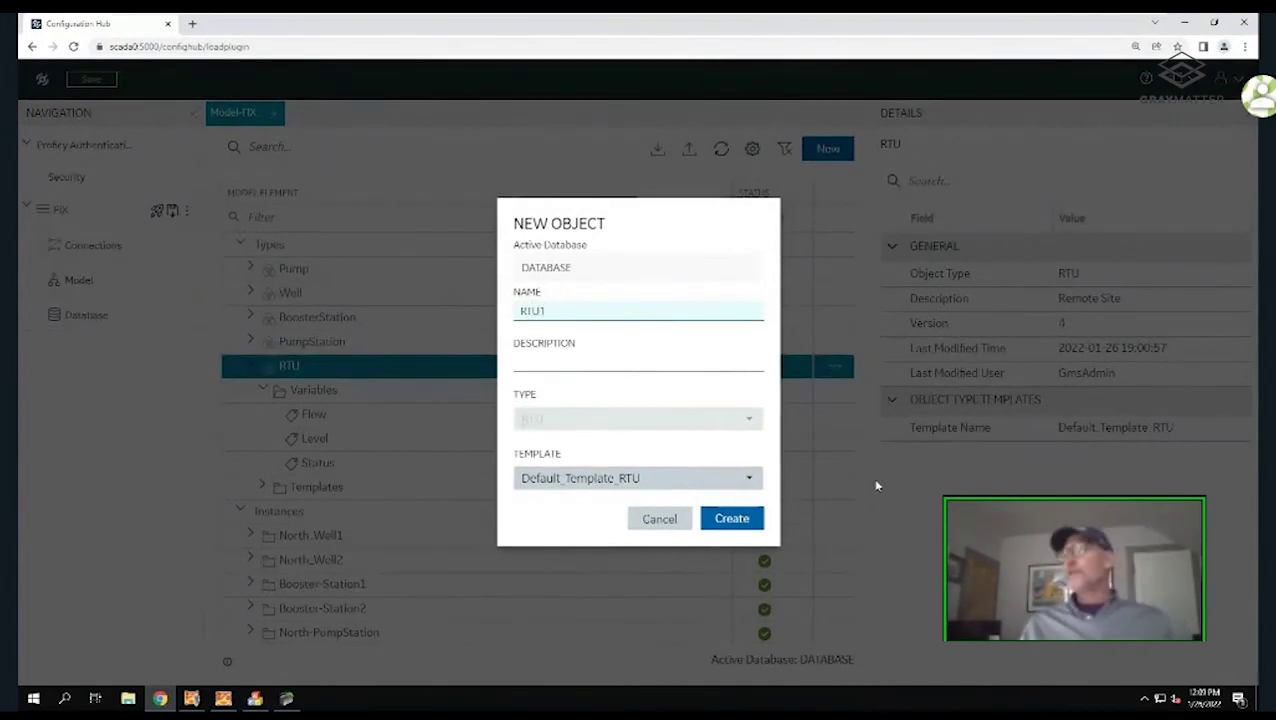
pyautogui.write('U1')
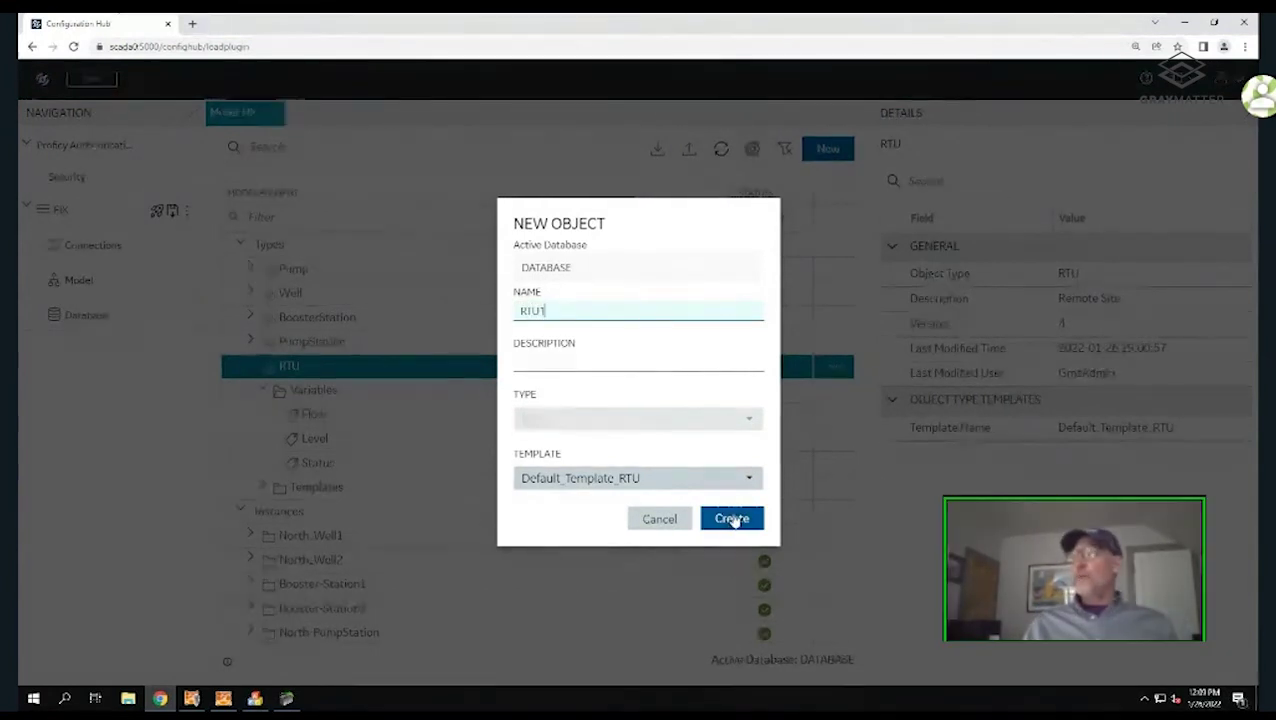
pyautogui.click(734, 520)
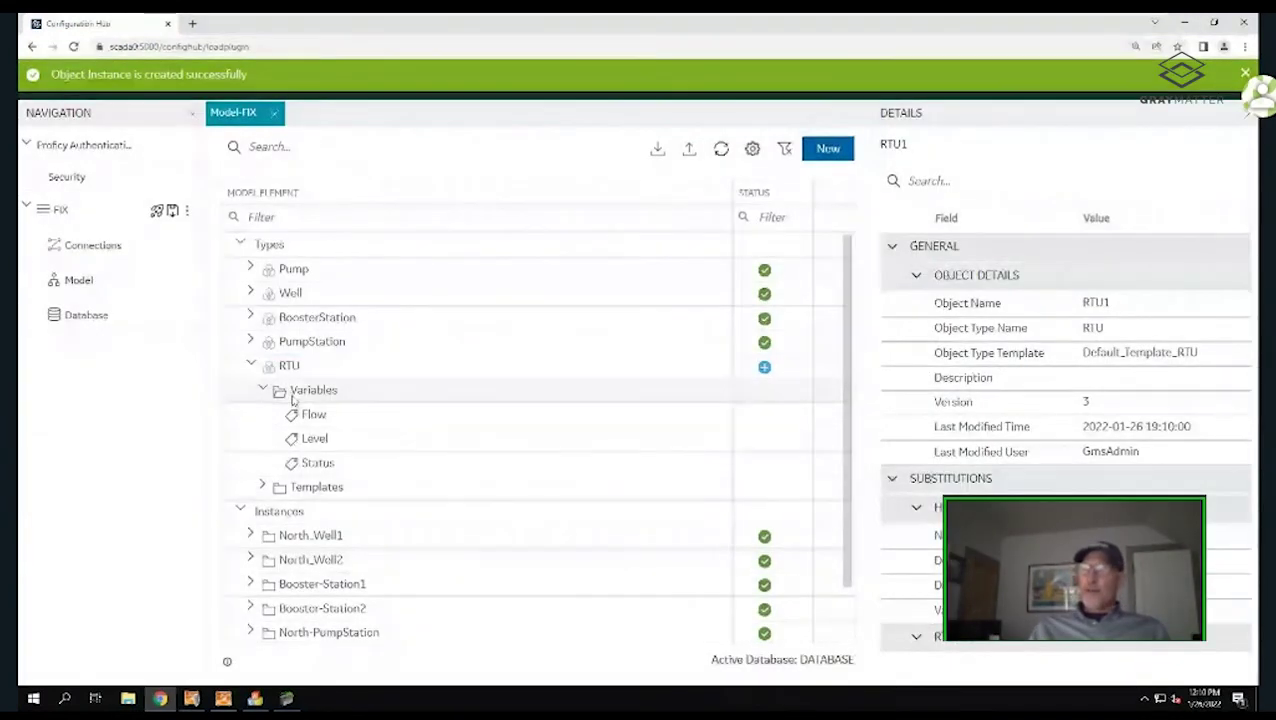
# Collapse the RTU type in the model tree and expand the RTU1 instance down to its variables
pyautogui.click(250, 364)
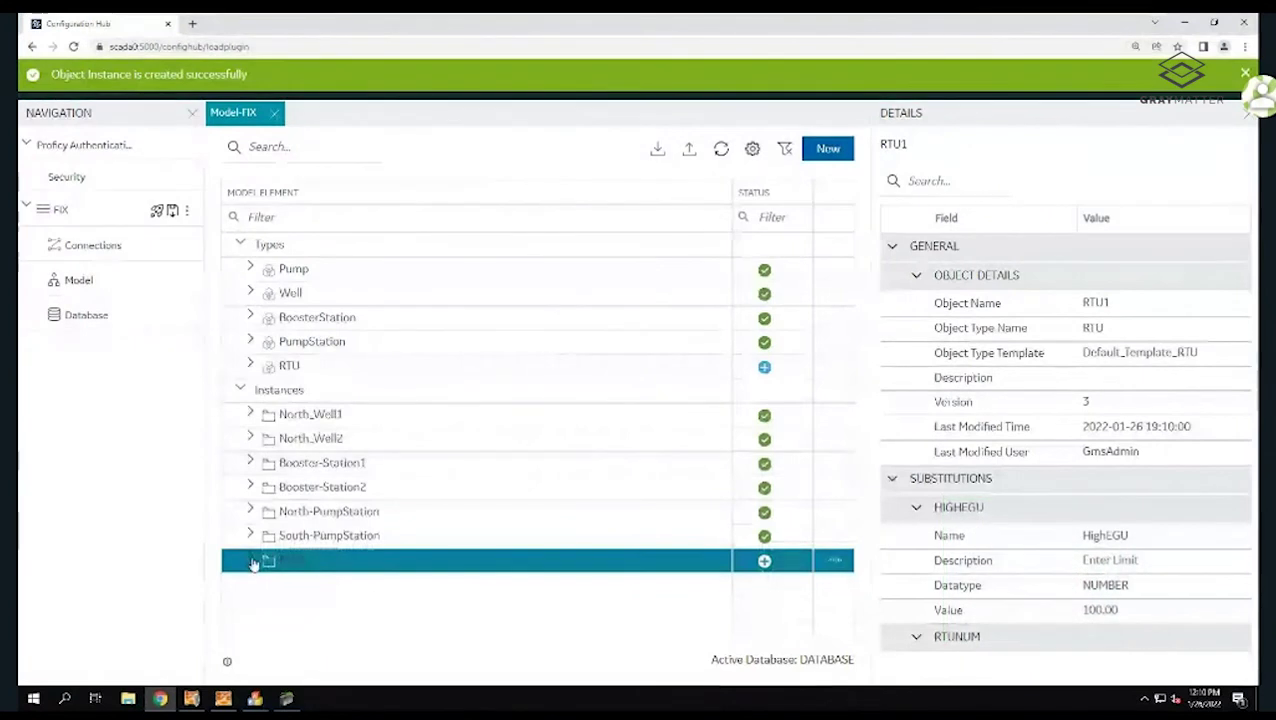
pyautogui.click(251, 561)
pyautogui.click(262, 584)
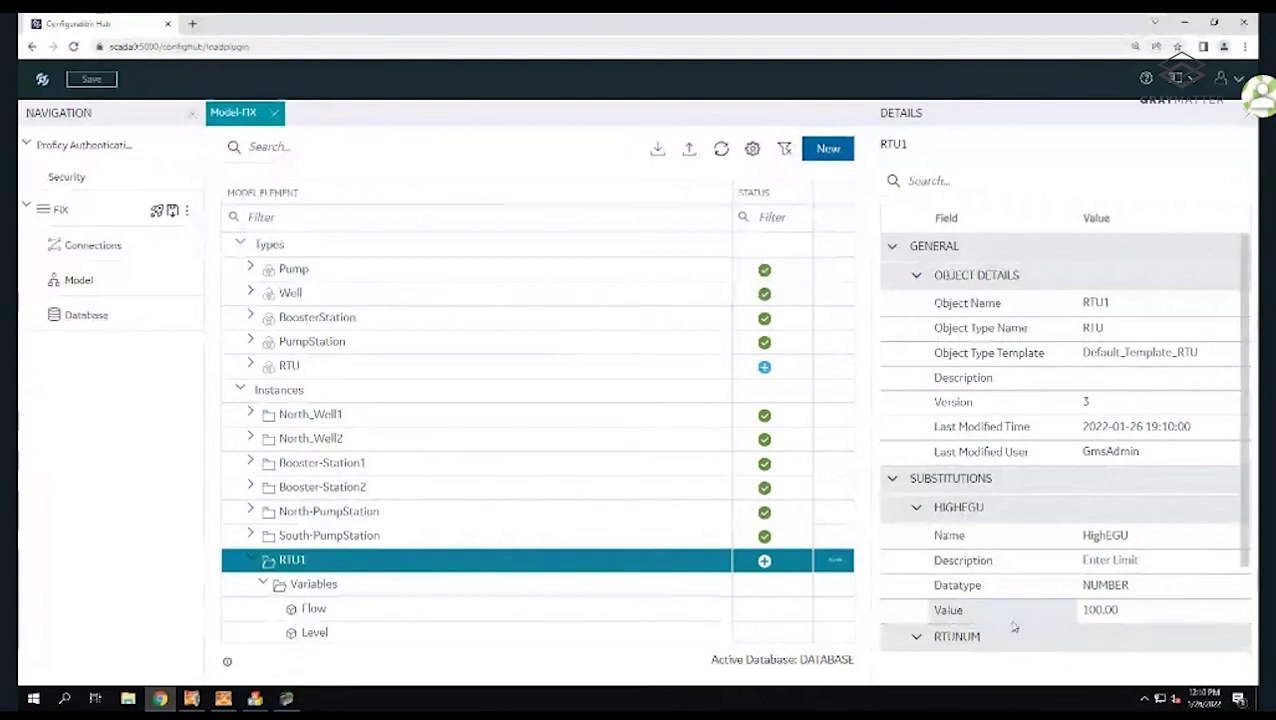
# Check RTU1's substitution values, and create an object instance named RTU2 from the RTU object type, using the Default_Template_RTU template
pyautogui.scroll(-1, 1065, 602)
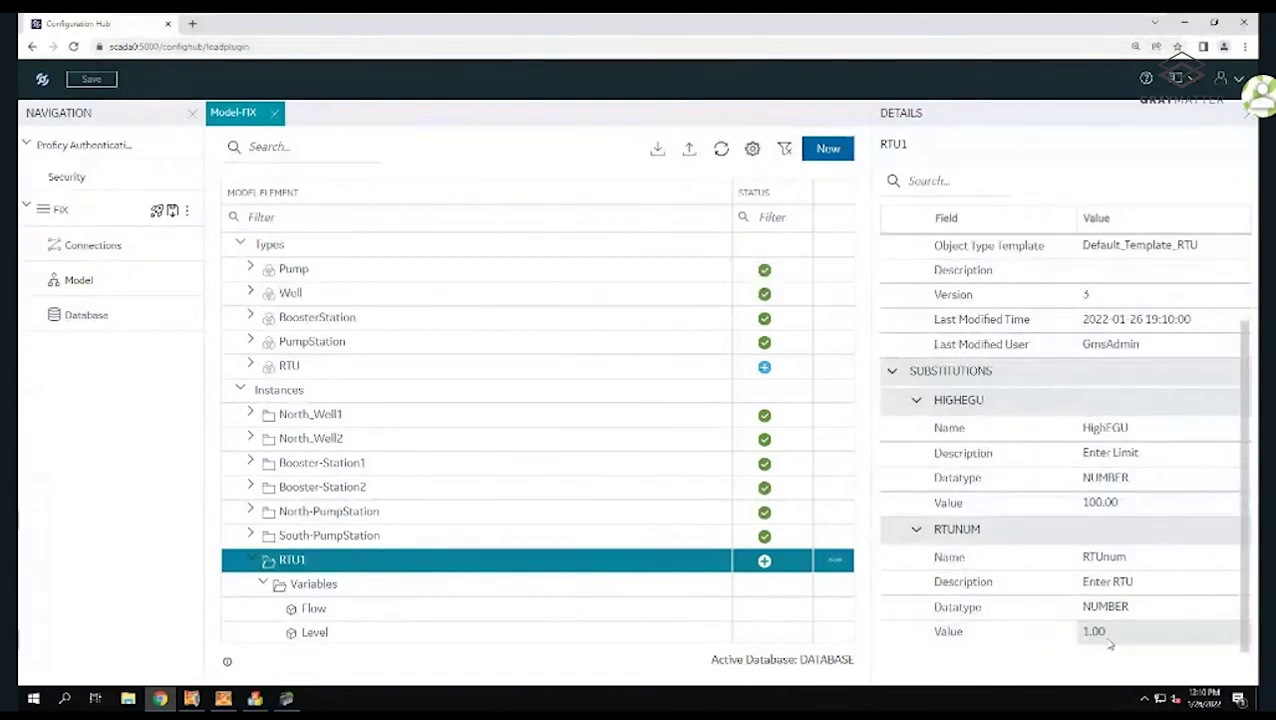
pyautogui.click(417, 369)
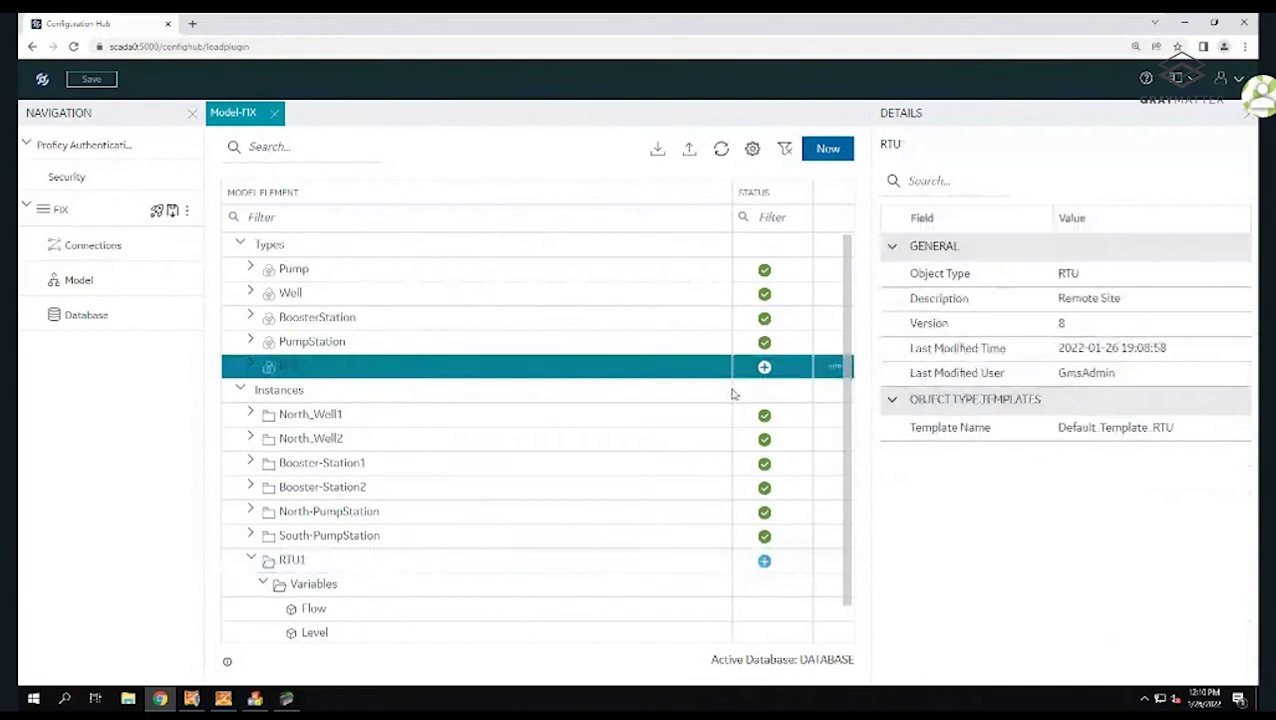
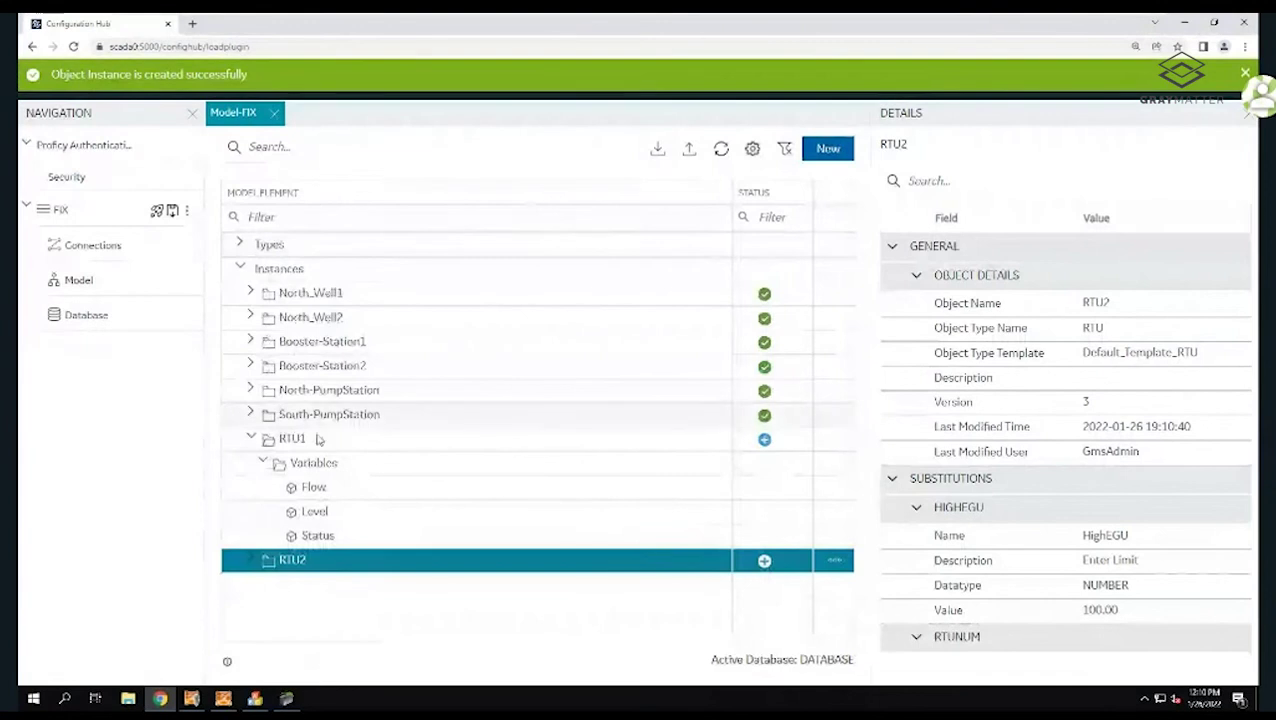
# Expand the RTU2 instance and set its RTUnum substitution value to 2
pyautogui.click(250, 561)
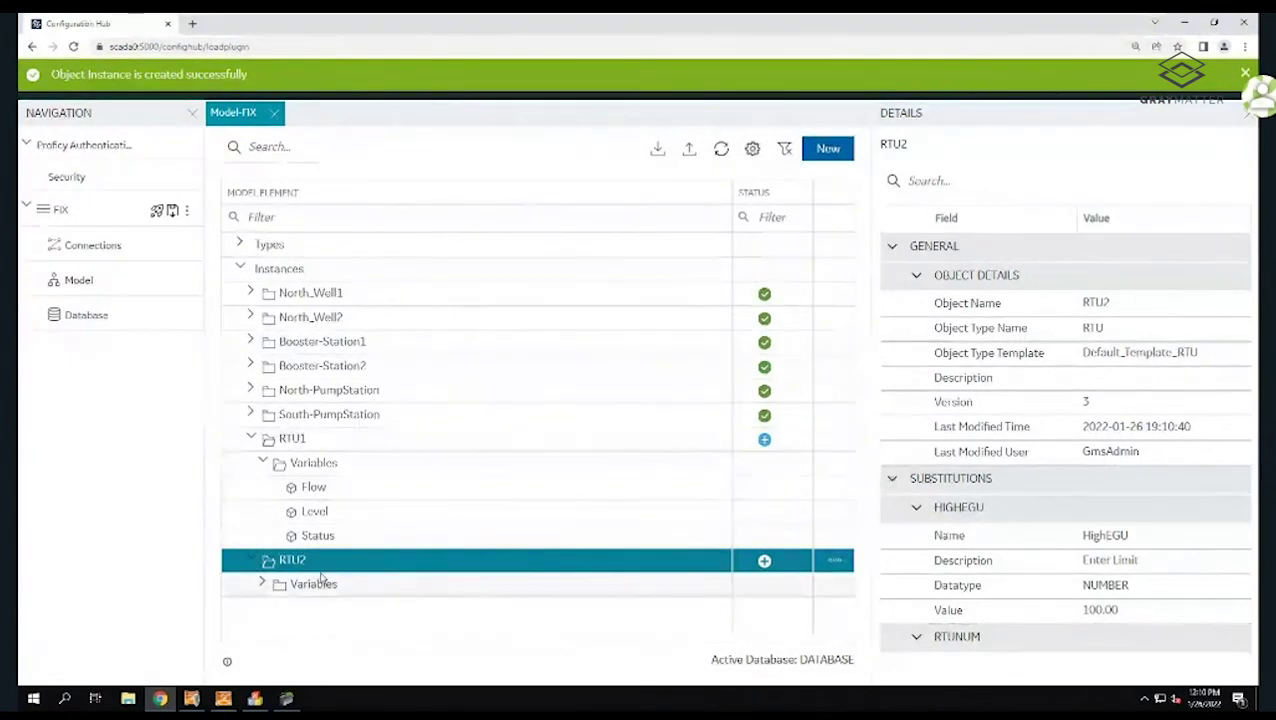
pyautogui.scroll(-1, 1069, 583)
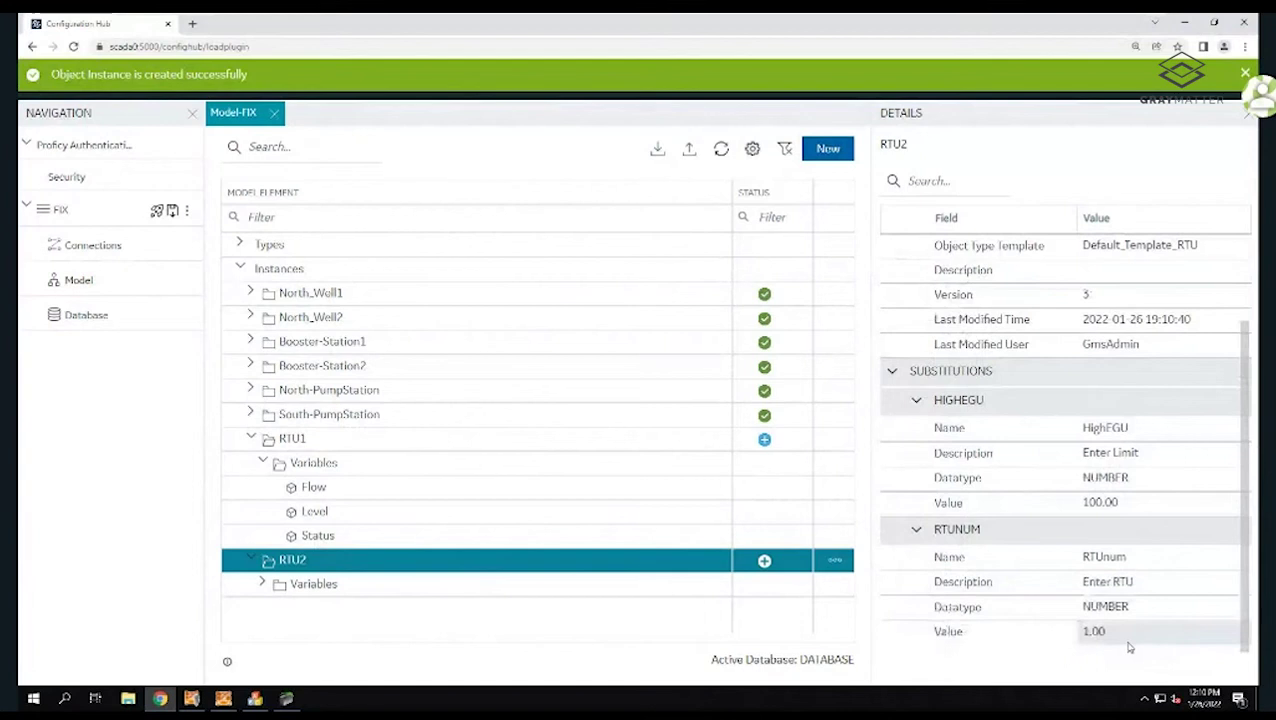
pyautogui.click(1105, 636)
pyautogui.doubleClick(1092, 637)
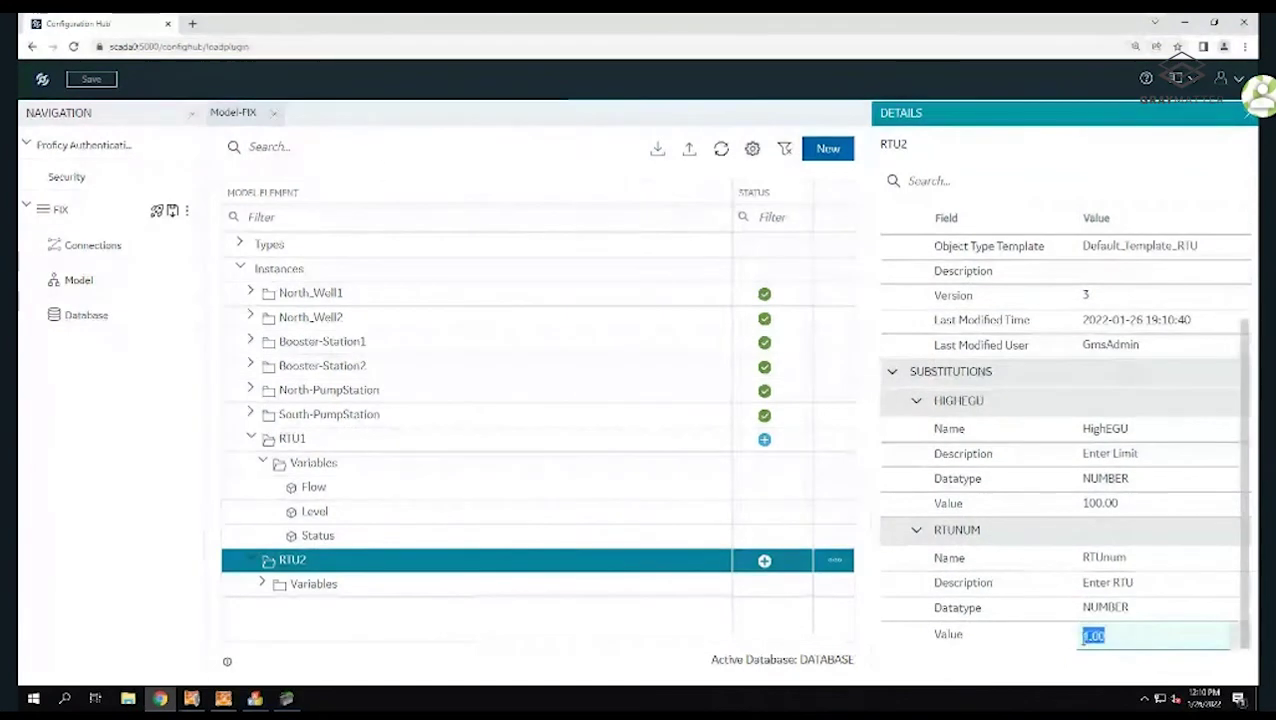
pyautogui.write('2')
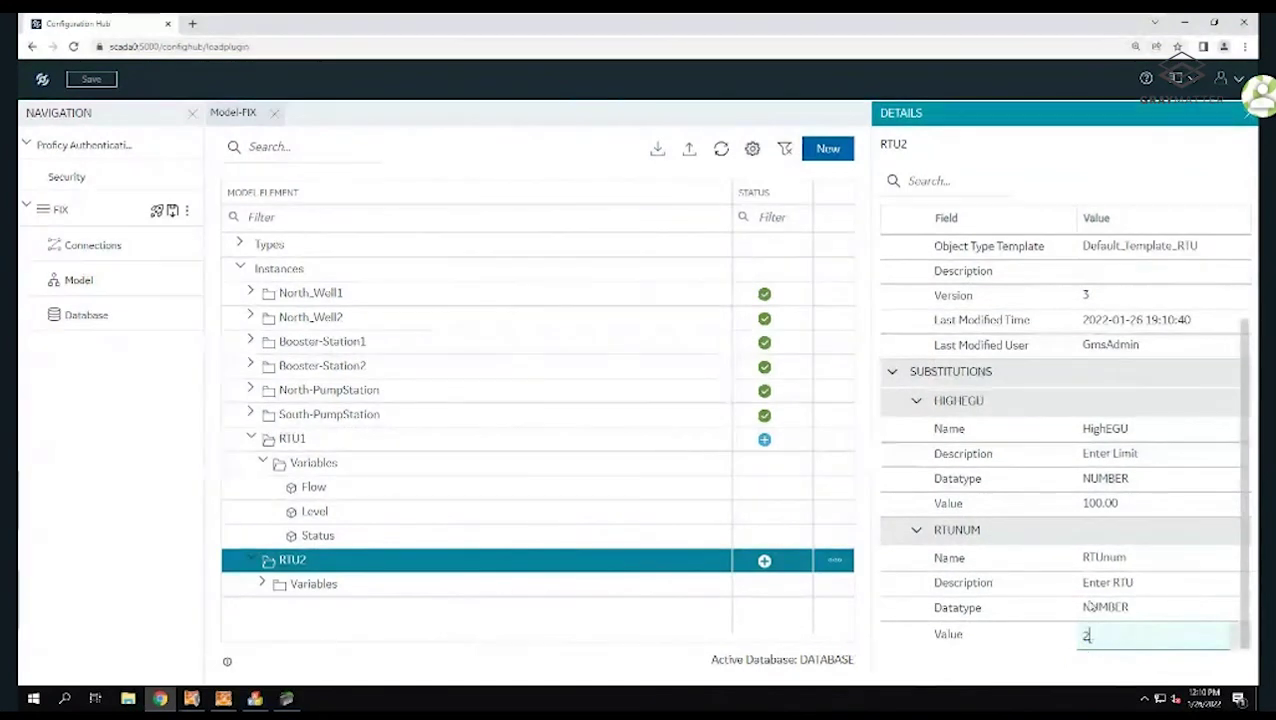
pyautogui.click(1148, 607)
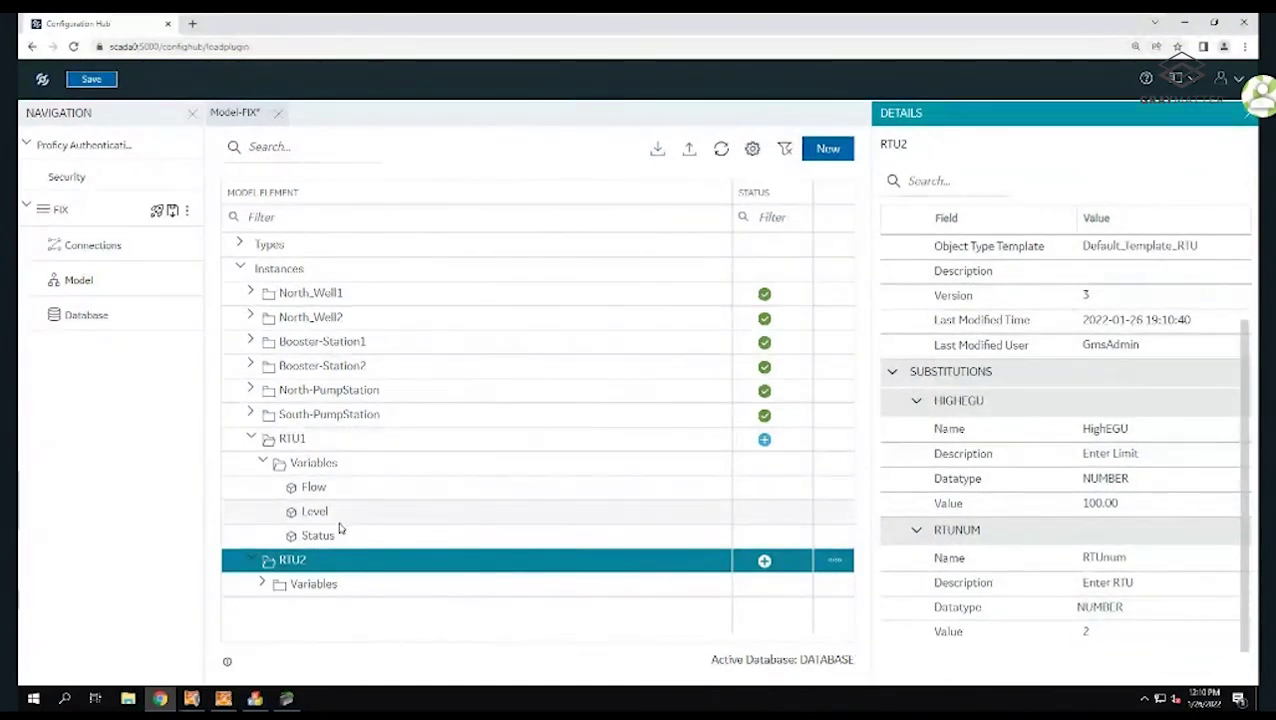
# Save the model, examine RTU2's Flow and Level variables through their alarm limits, and collapse both RTU instances
pyautogui.click(264, 586)
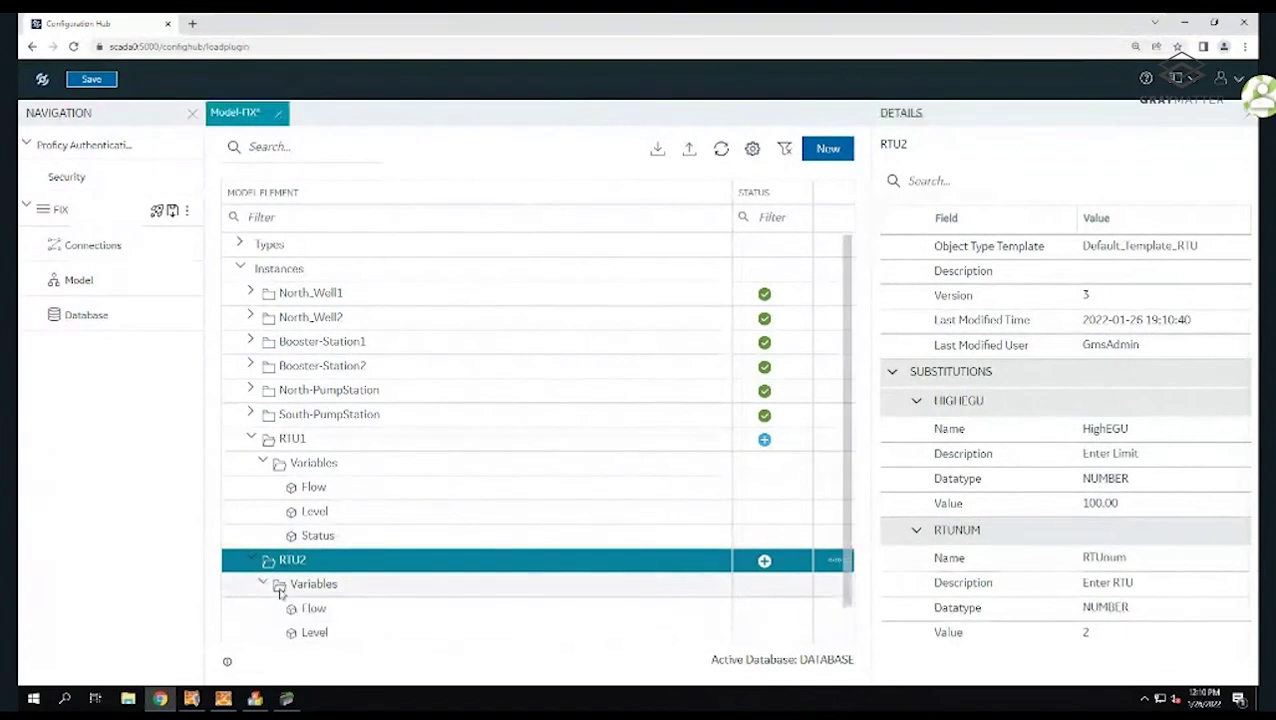
pyautogui.click(366, 614)
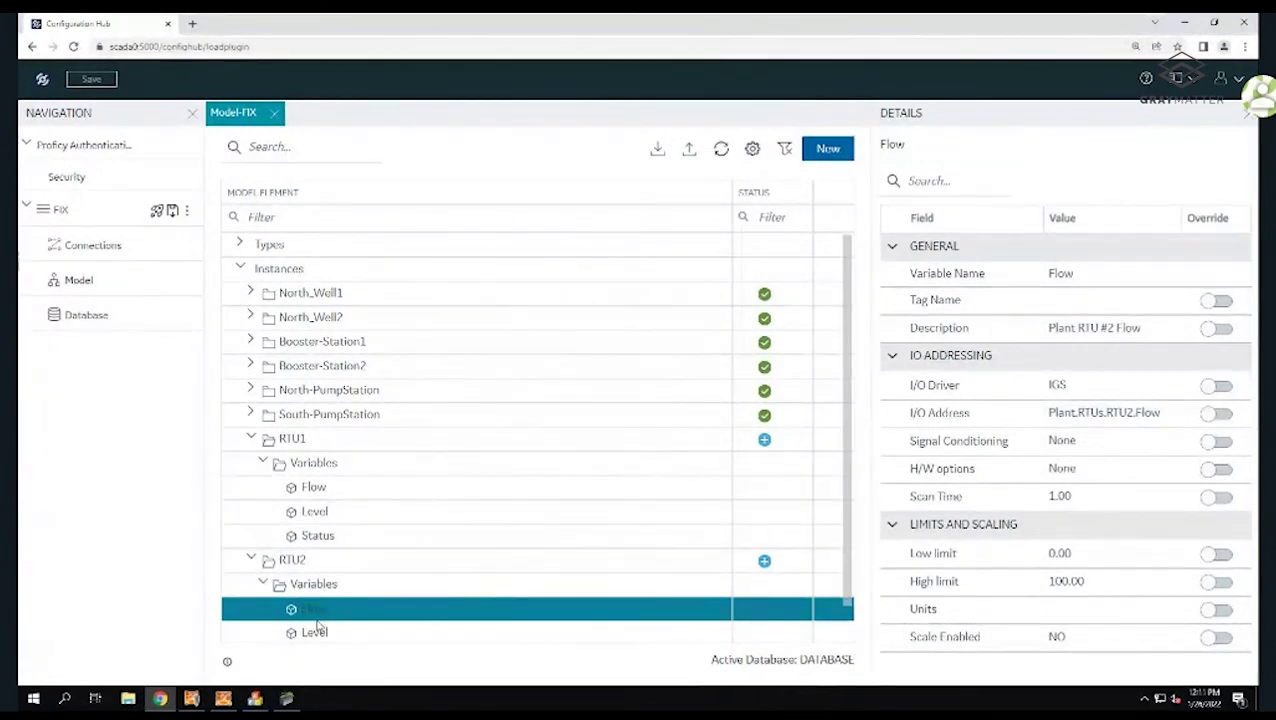
pyautogui.click(377, 632)
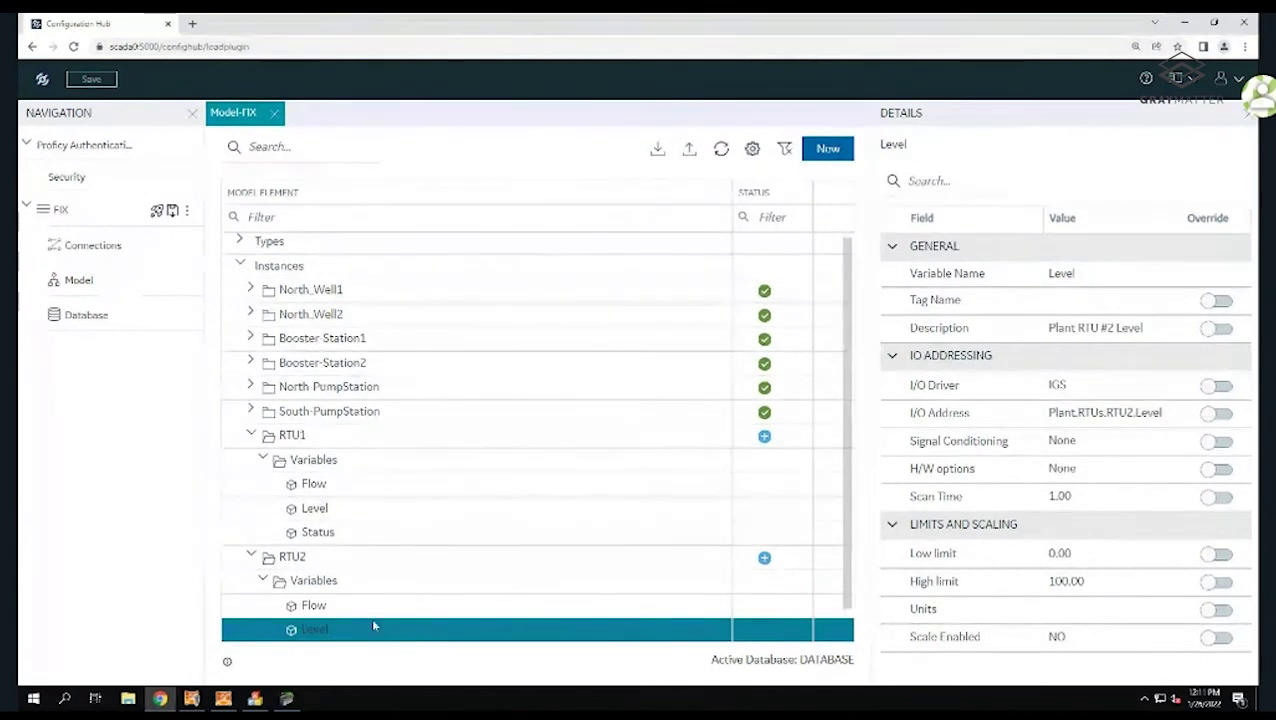
pyautogui.scroll(-3, 1012, 581)
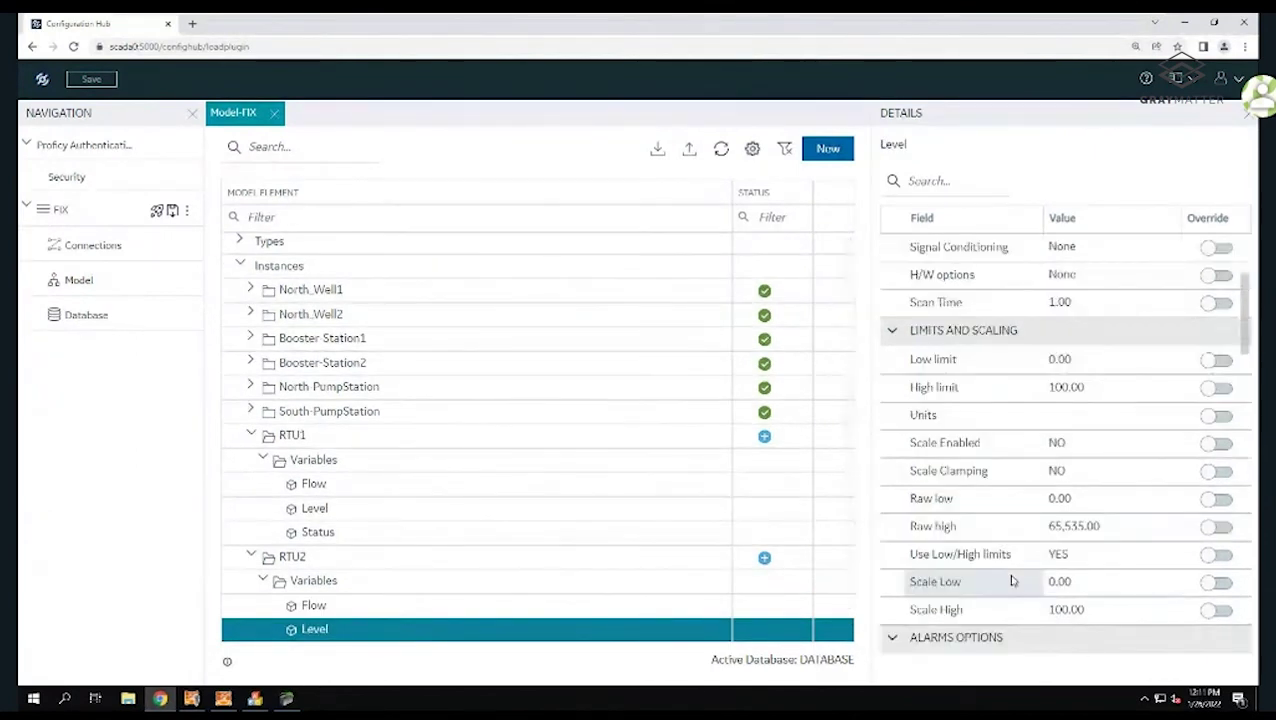
pyautogui.scroll(-2, 1012, 581)
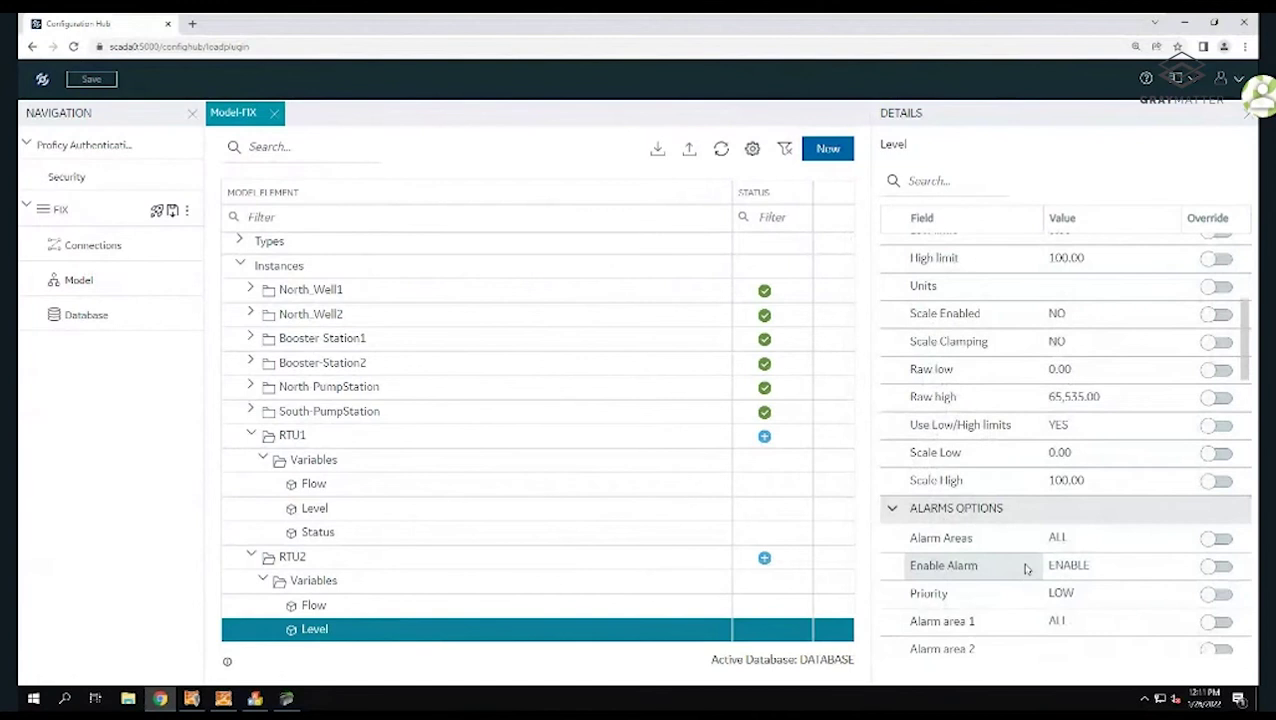
pyautogui.scroll(-3, 1025, 568)
pyautogui.scroll(-7, 1026, 567)
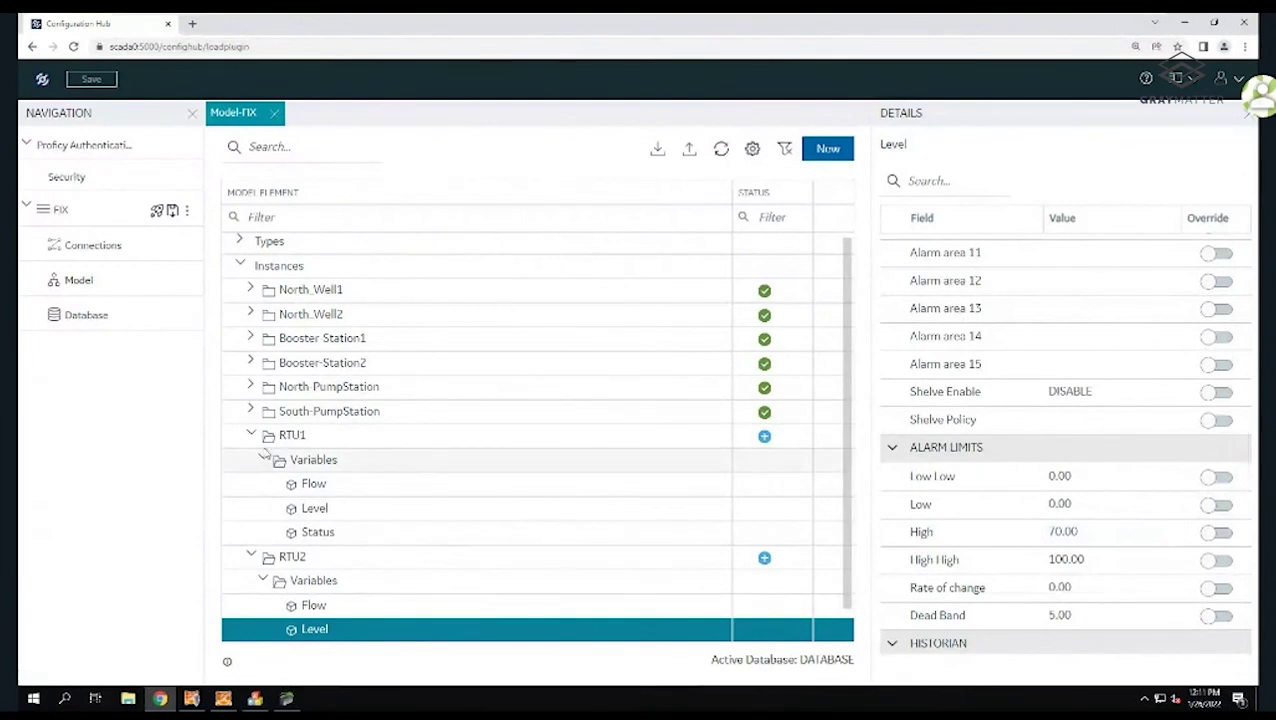
pyautogui.click(250, 437)
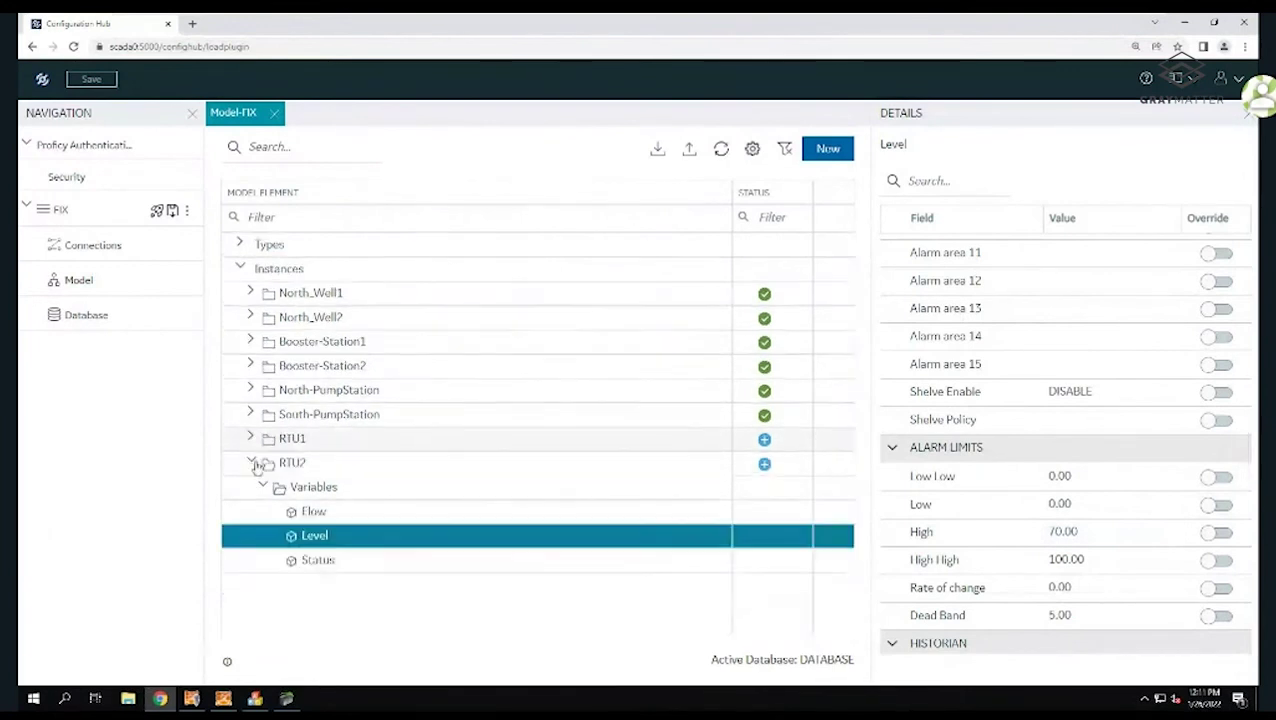
pyautogui.click(255, 461)
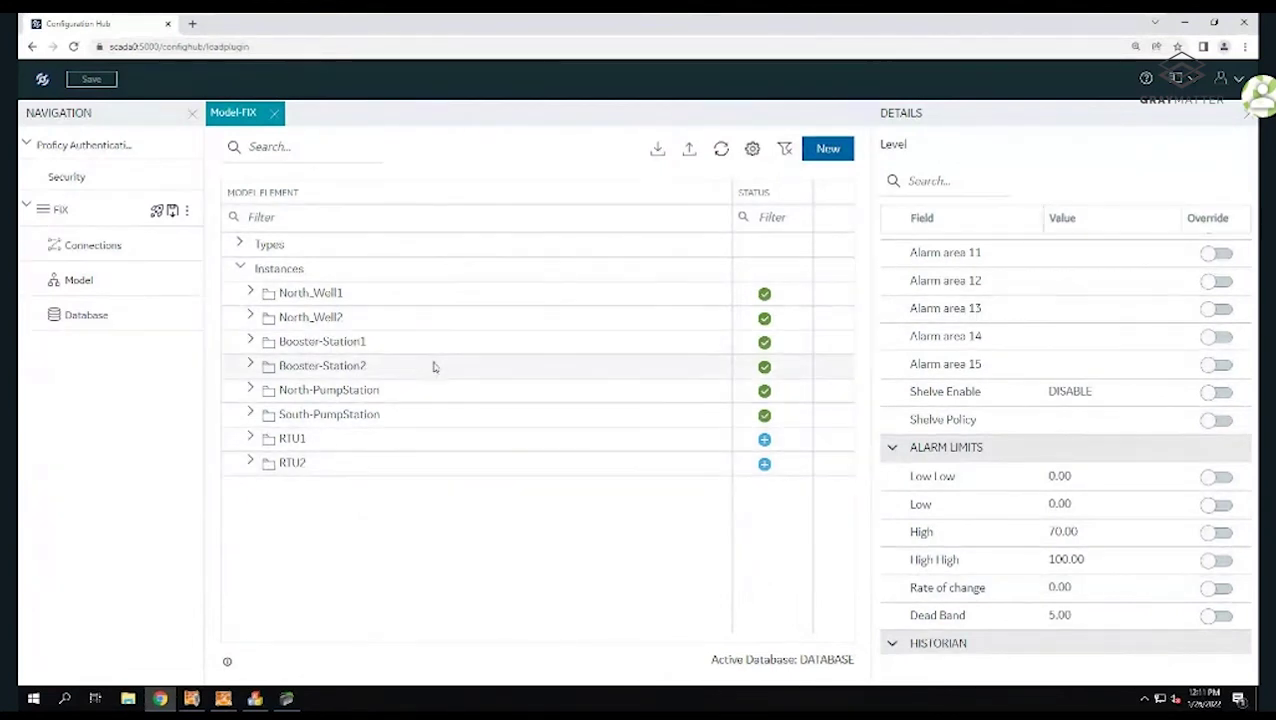
# Open the tag database and examine the RTU1 and RTU2 tags' descriptions and I/O addresses, plus the RTU1>FLOW tag's details
pyautogui.click(95, 320)
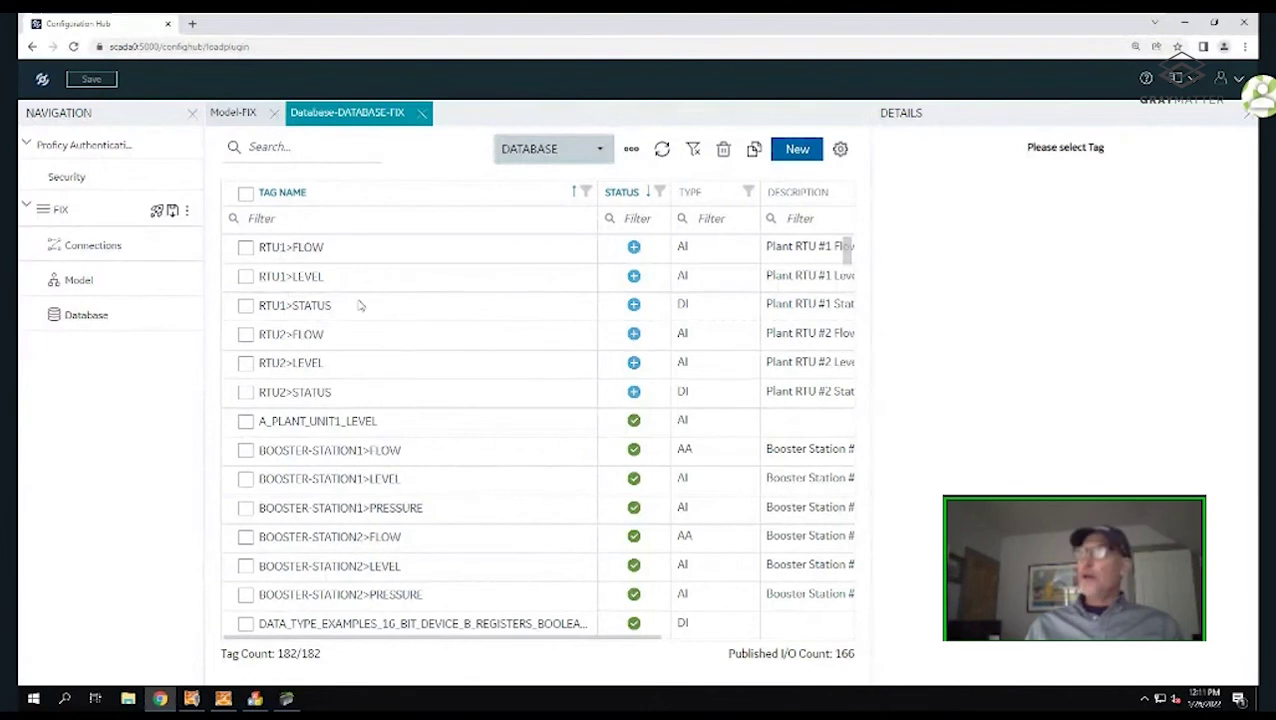
pyautogui.moveTo(640, 254)
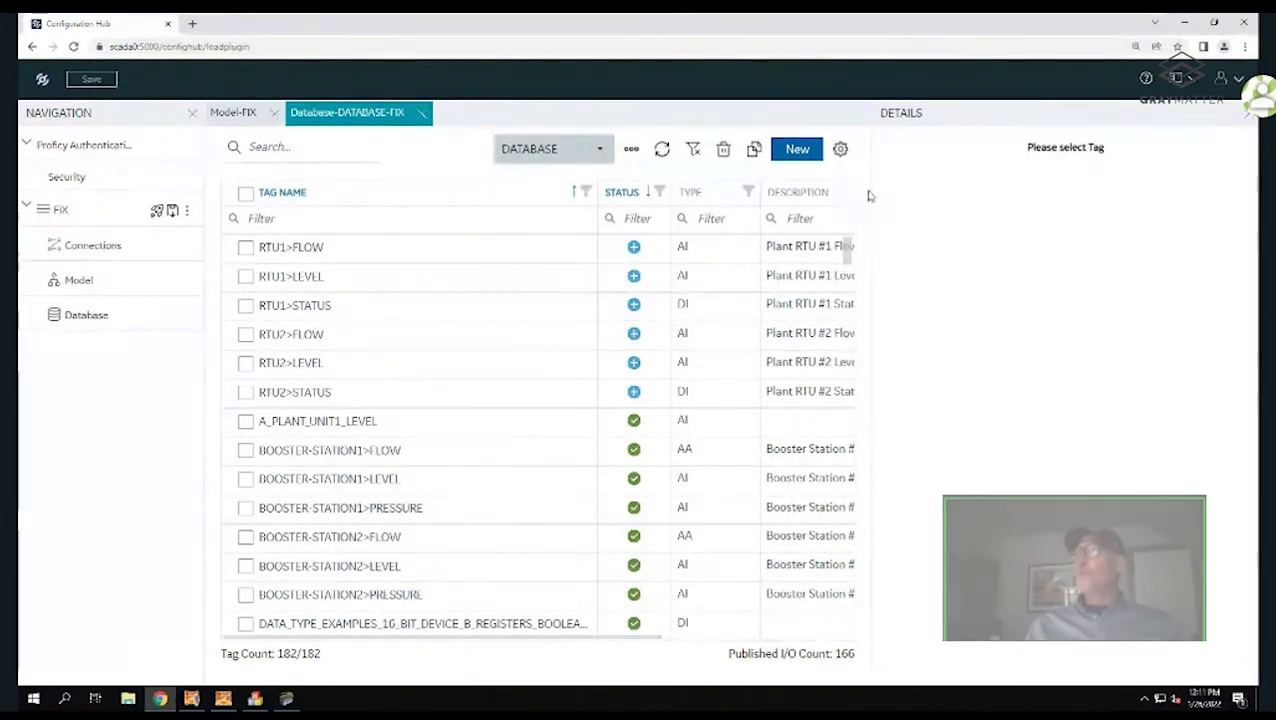
pyautogui.moveTo(870, 194); pyautogui.dragTo(1166, 195)
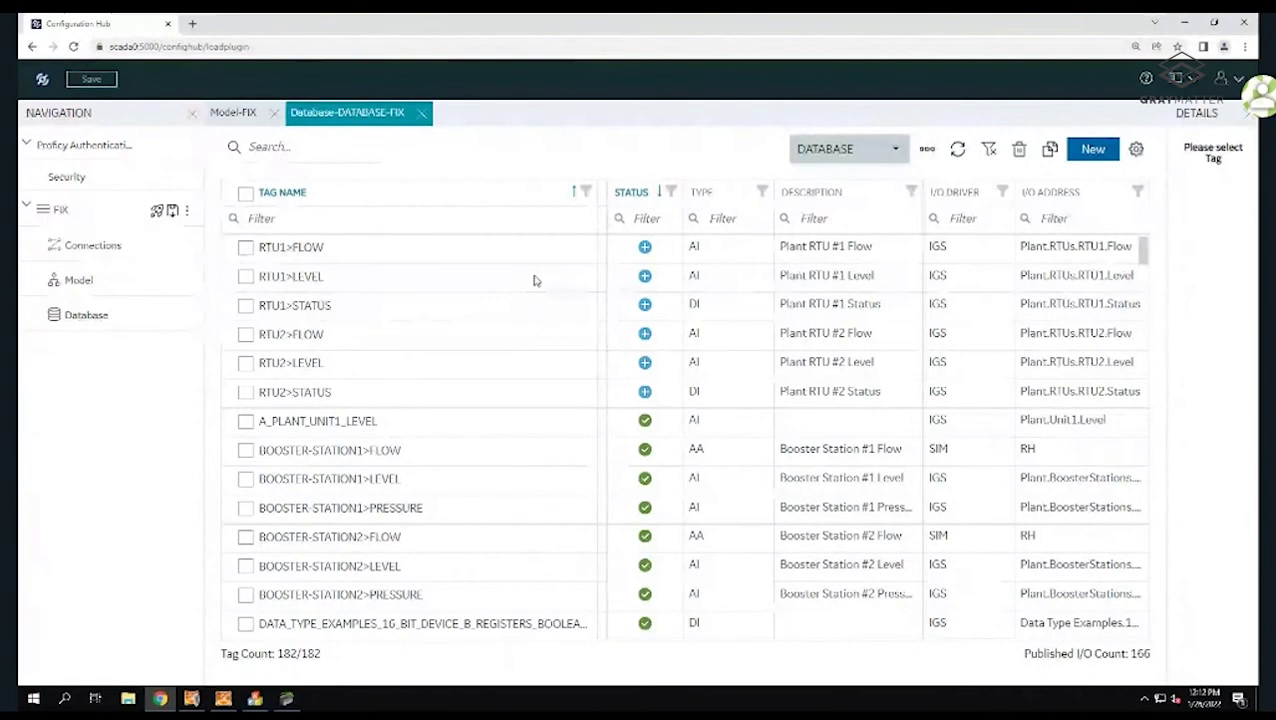
pyautogui.click(281, 250)
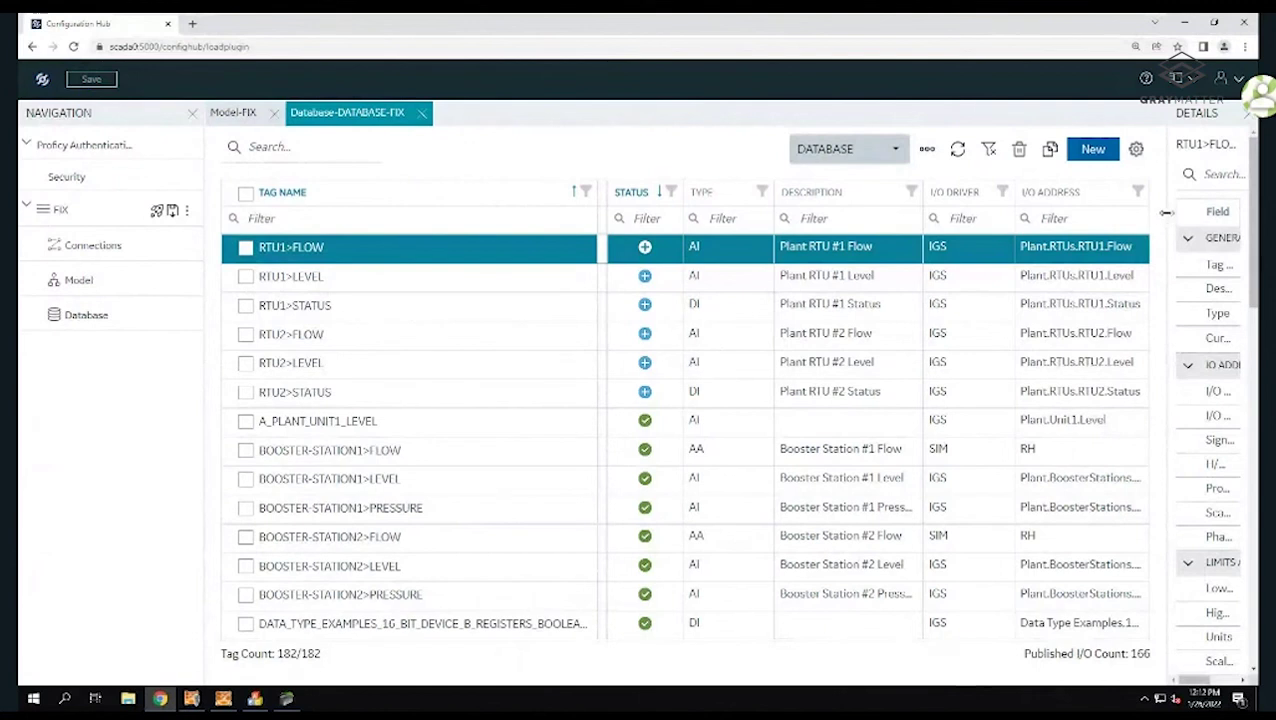
pyautogui.moveTo(1166, 212); pyautogui.dragTo(822, 212)
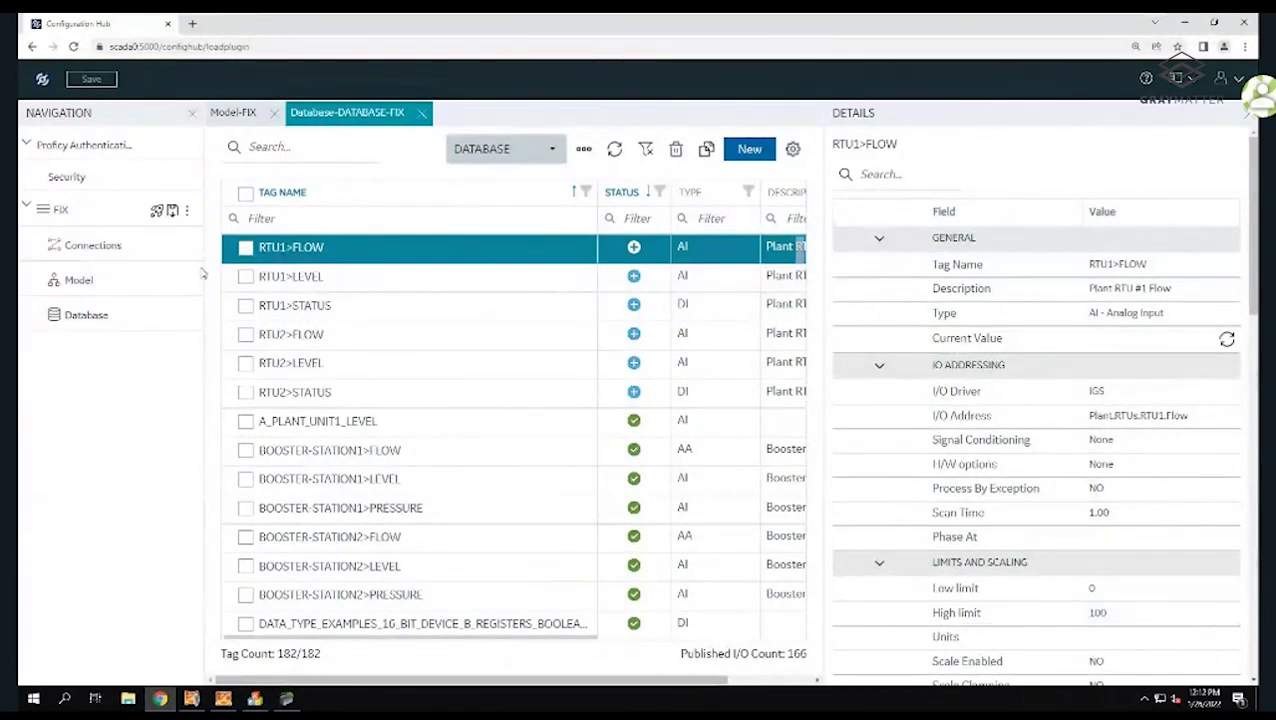
# Publish the changes to the iFIX node FIX without stopping SAC, and dismiss the publishing dialog
pyautogui.click(156, 214)
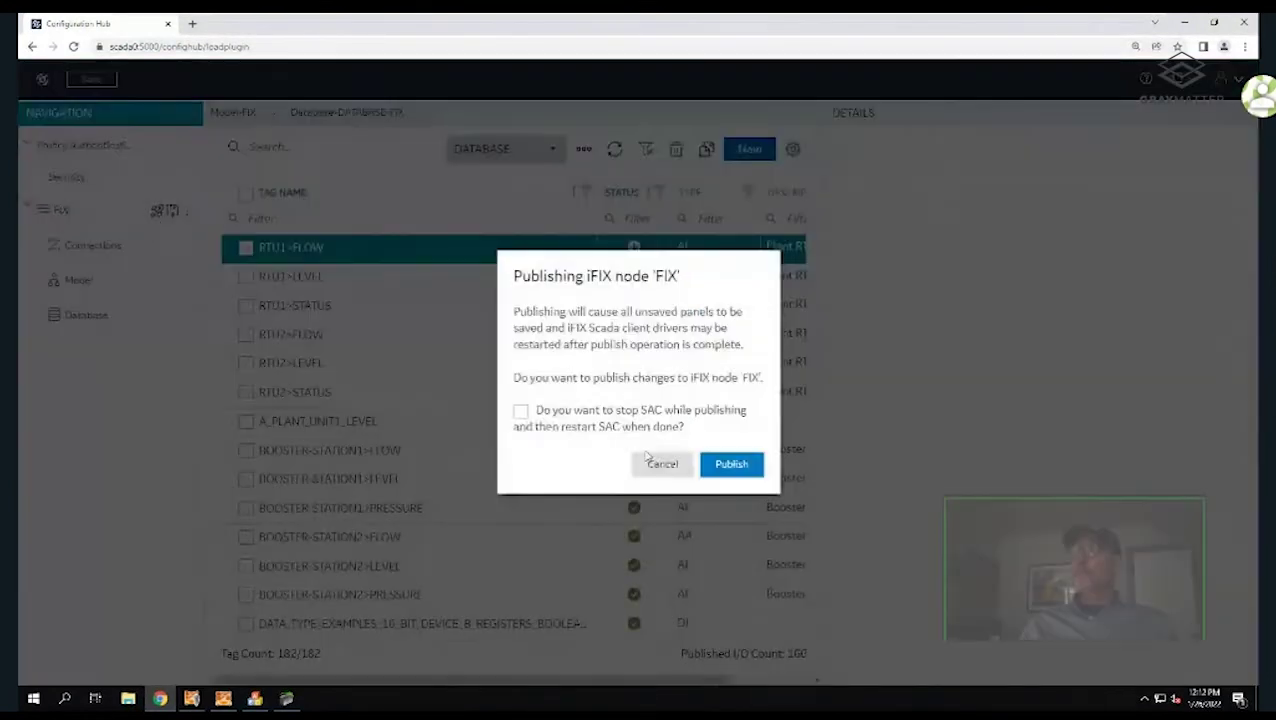
pyautogui.click(731, 464)
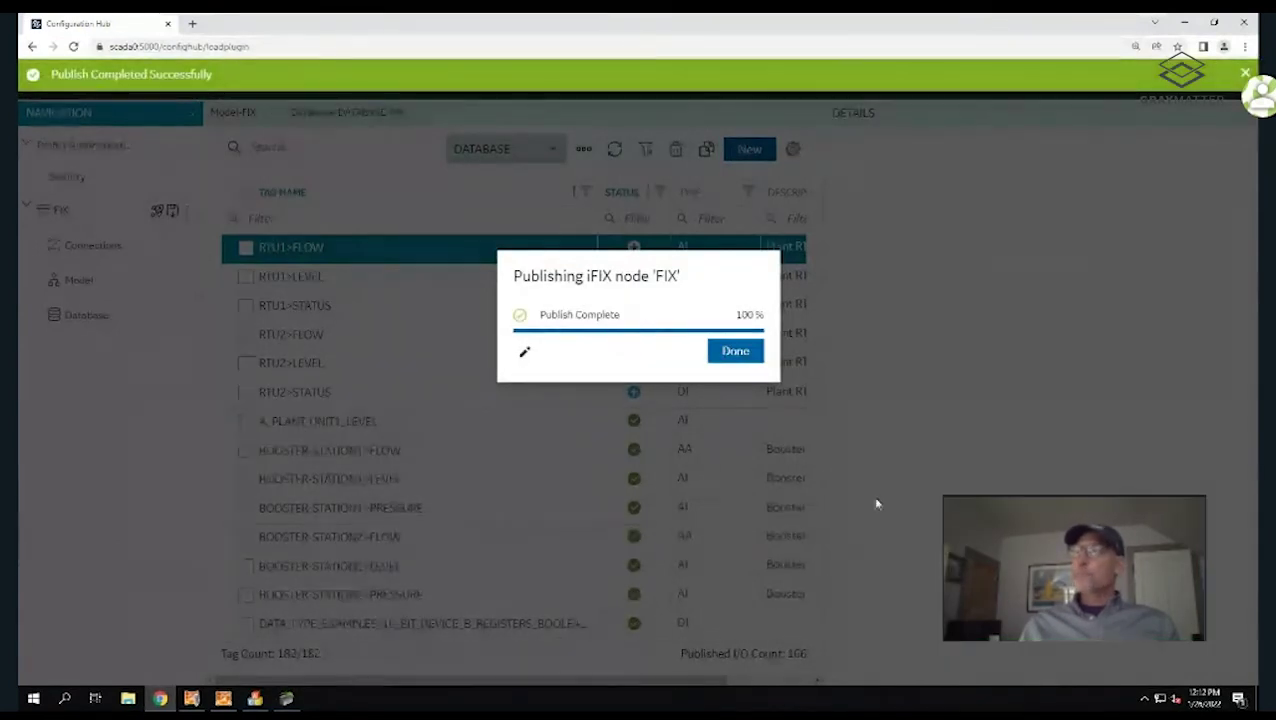
pyautogui.click(744, 354)
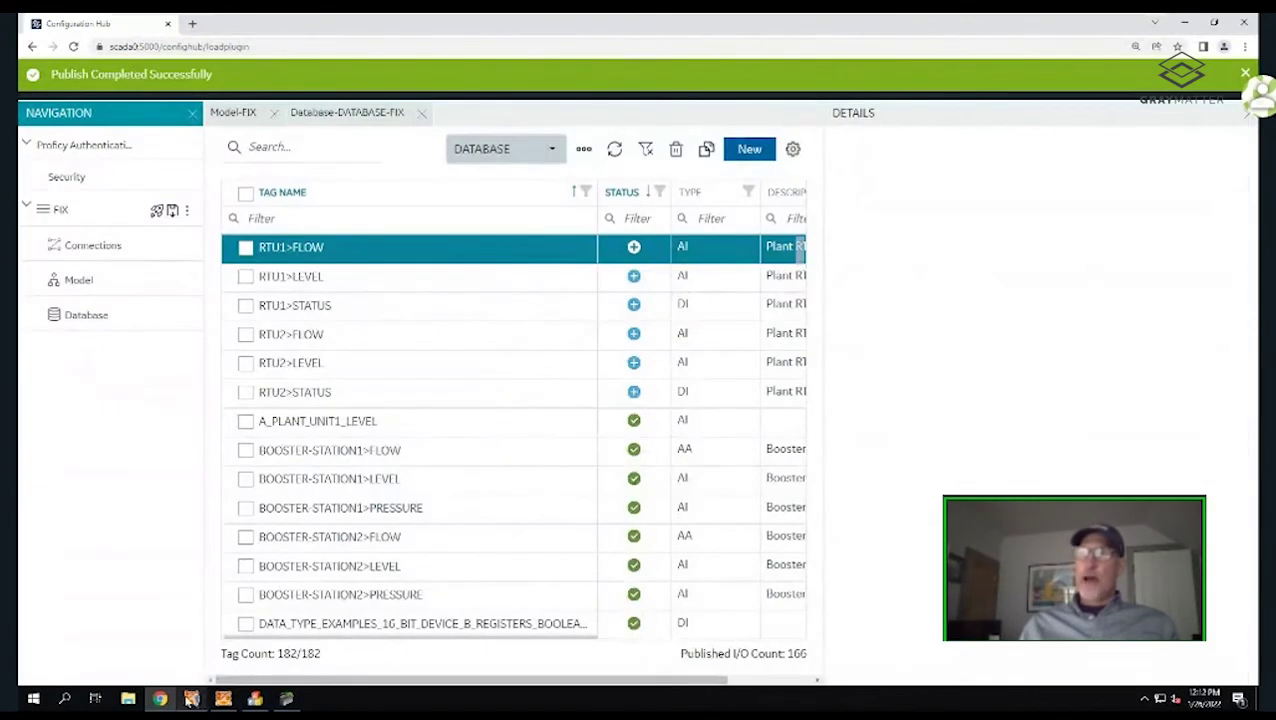
# Switch to iFIX WorkSpace and place the wide domed tank from the StorageTanksAnim dynamo set in the upper part of the Remote_Sites picture
pyautogui.moveTo(200, 704)
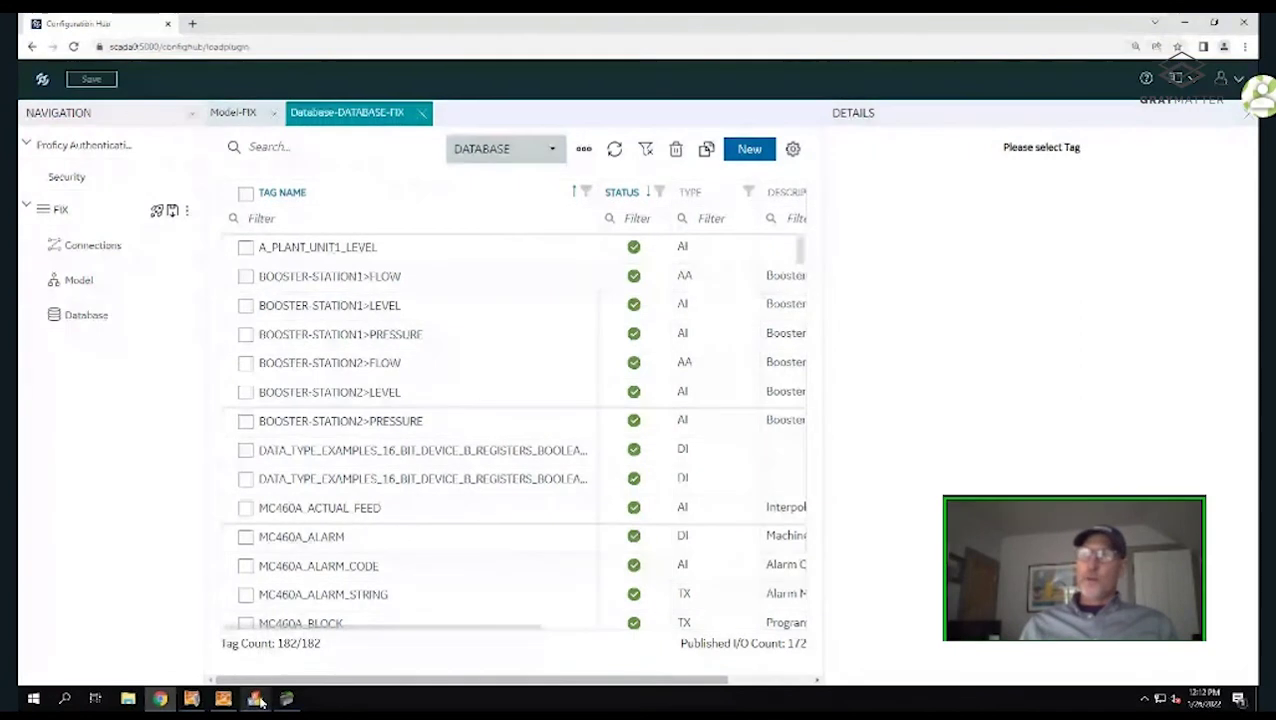
pyautogui.moveTo(257, 703)
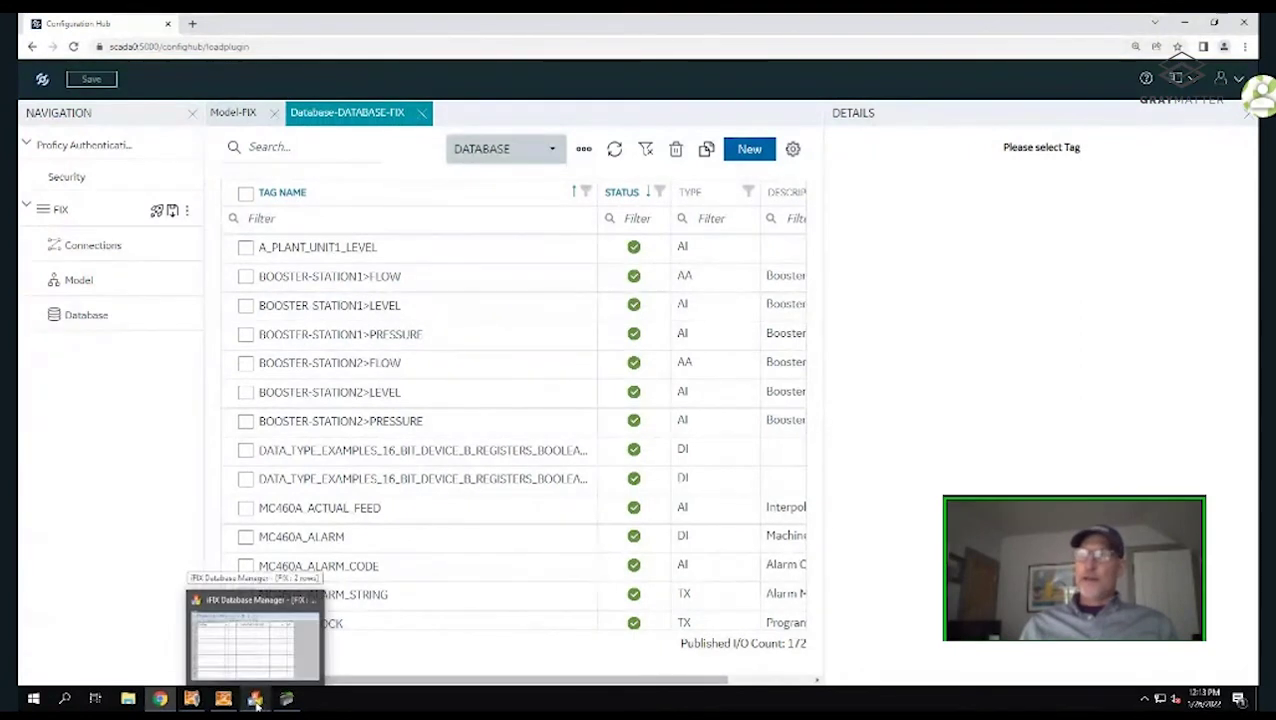
pyautogui.click(192, 700)
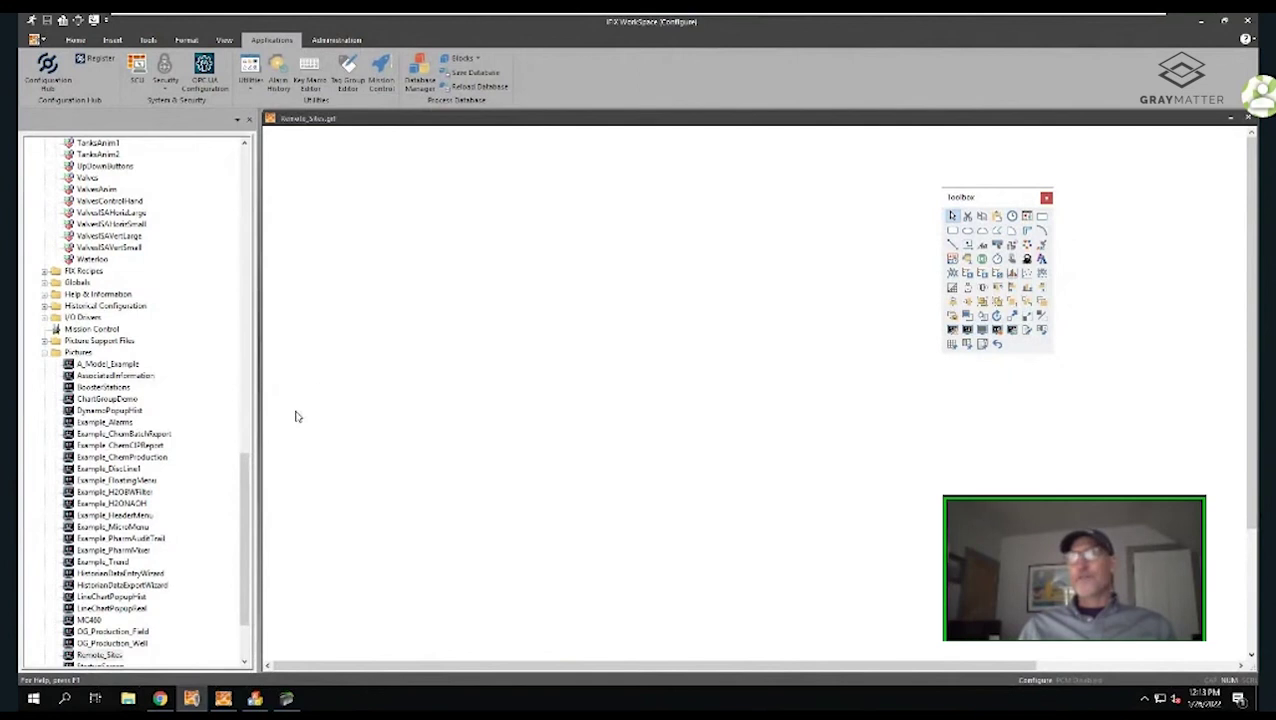
pyautogui.scroll(1, 236, 463)
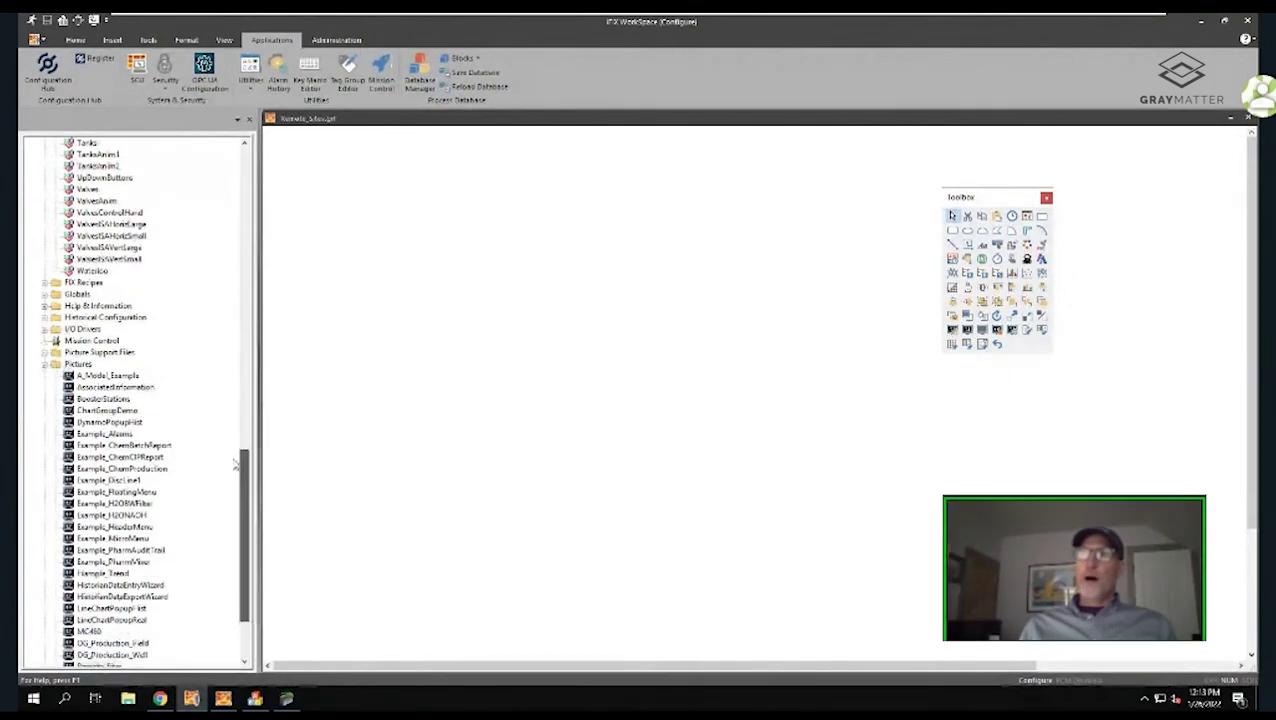
pyautogui.moveTo(236, 463); pyautogui.dragTo(240, 377)
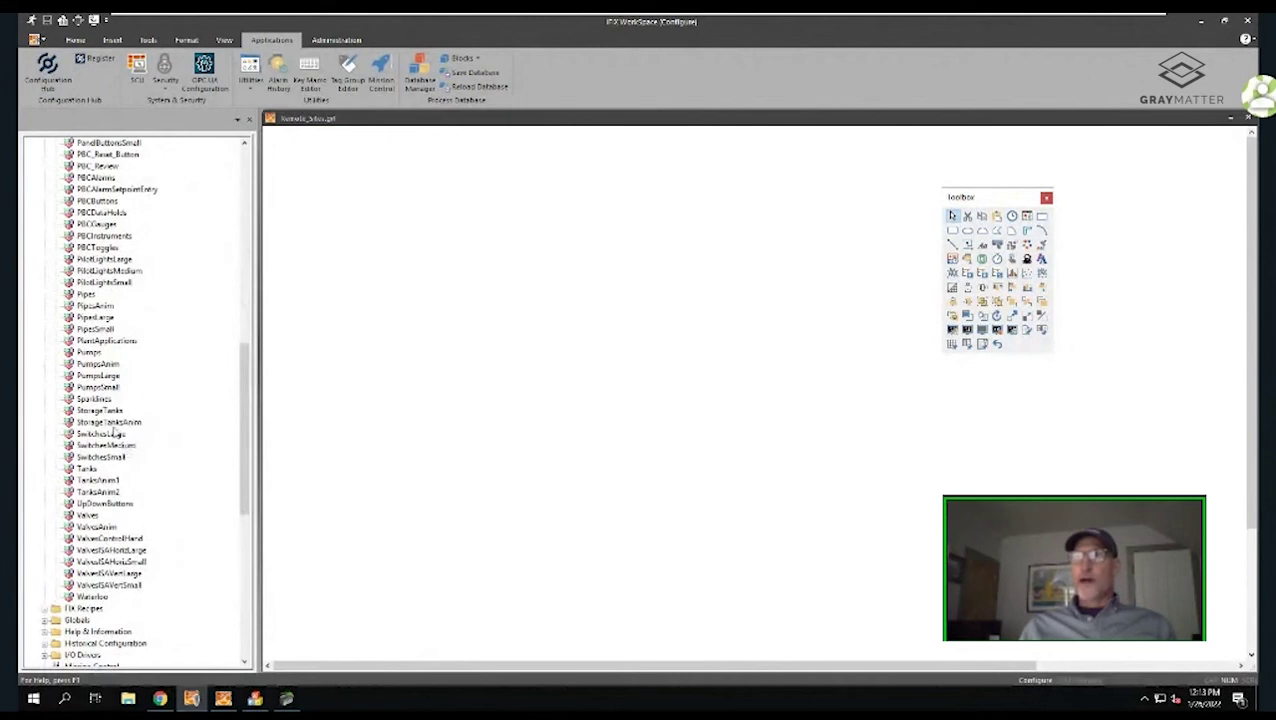
pyautogui.doubleClick(110, 422)
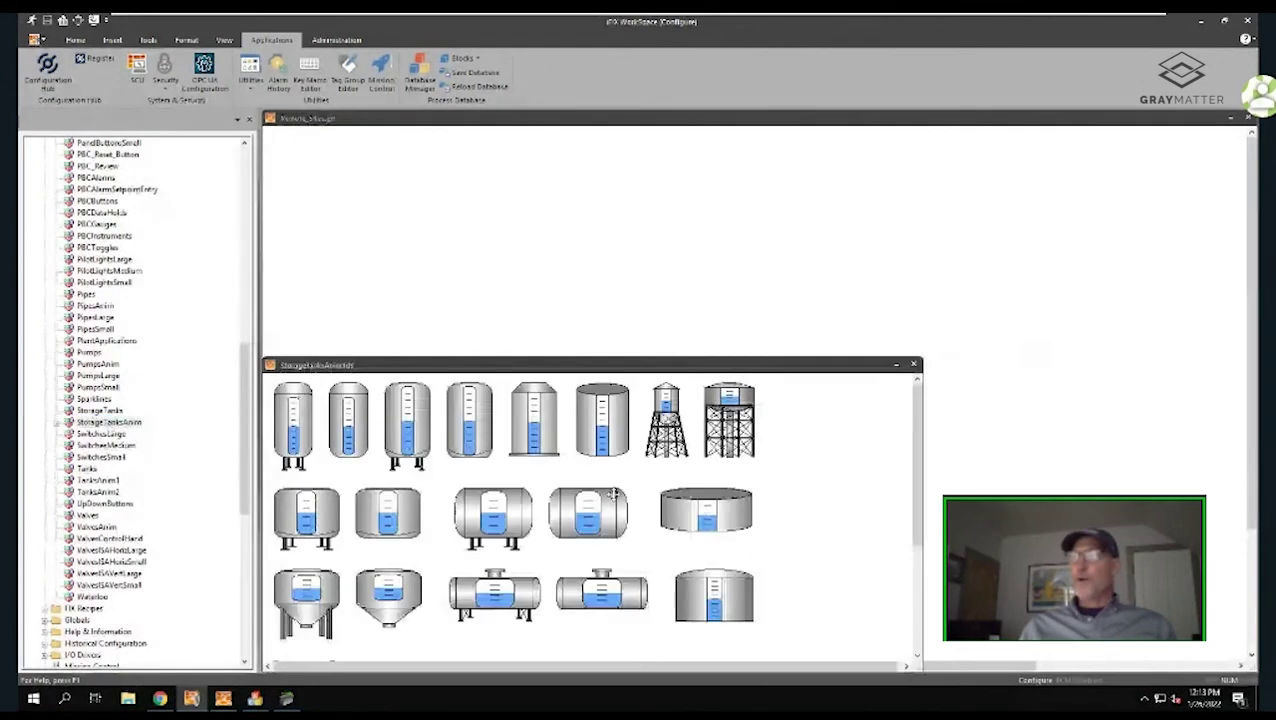
pyautogui.moveTo(712, 600); pyautogui.dragTo(593, 224)
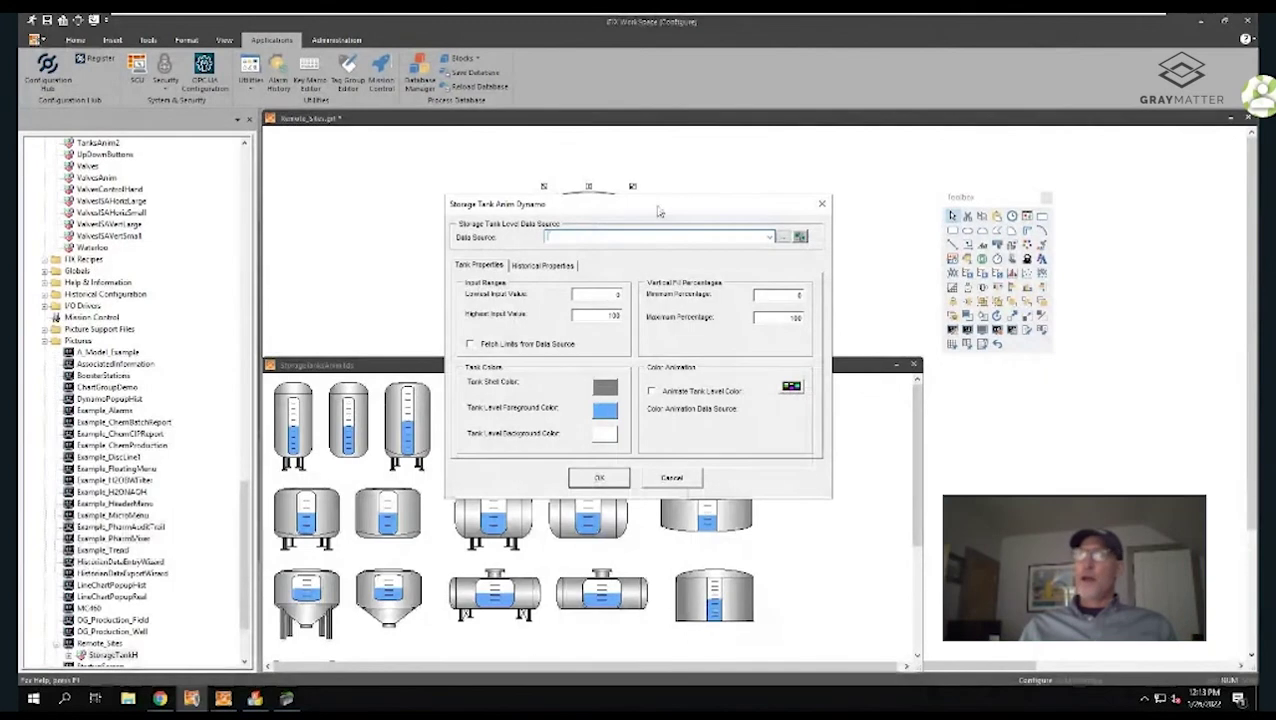
# Browse data sources for the tank's level, examining the FIX database tags, the RTU model type and the RTU1 instance's Flow fields
pyautogui.click(785, 237)
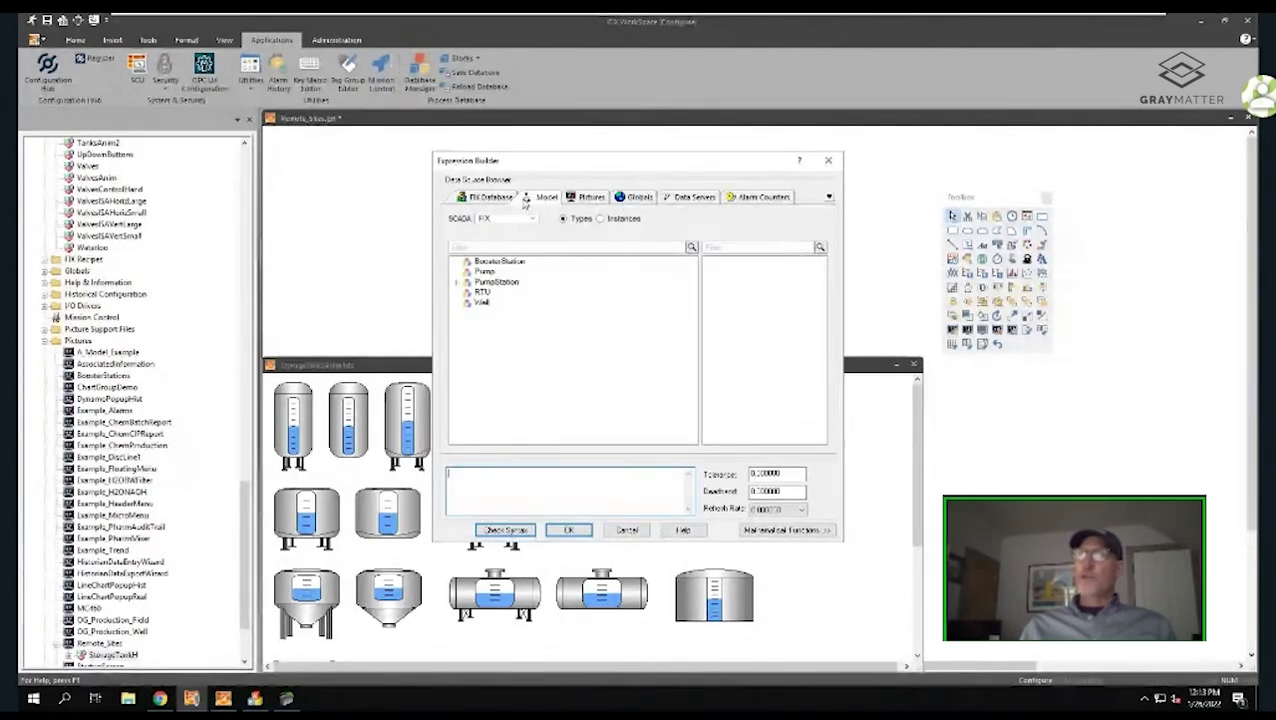
pyautogui.click(496, 198)
pyautogui.click(516, 221)
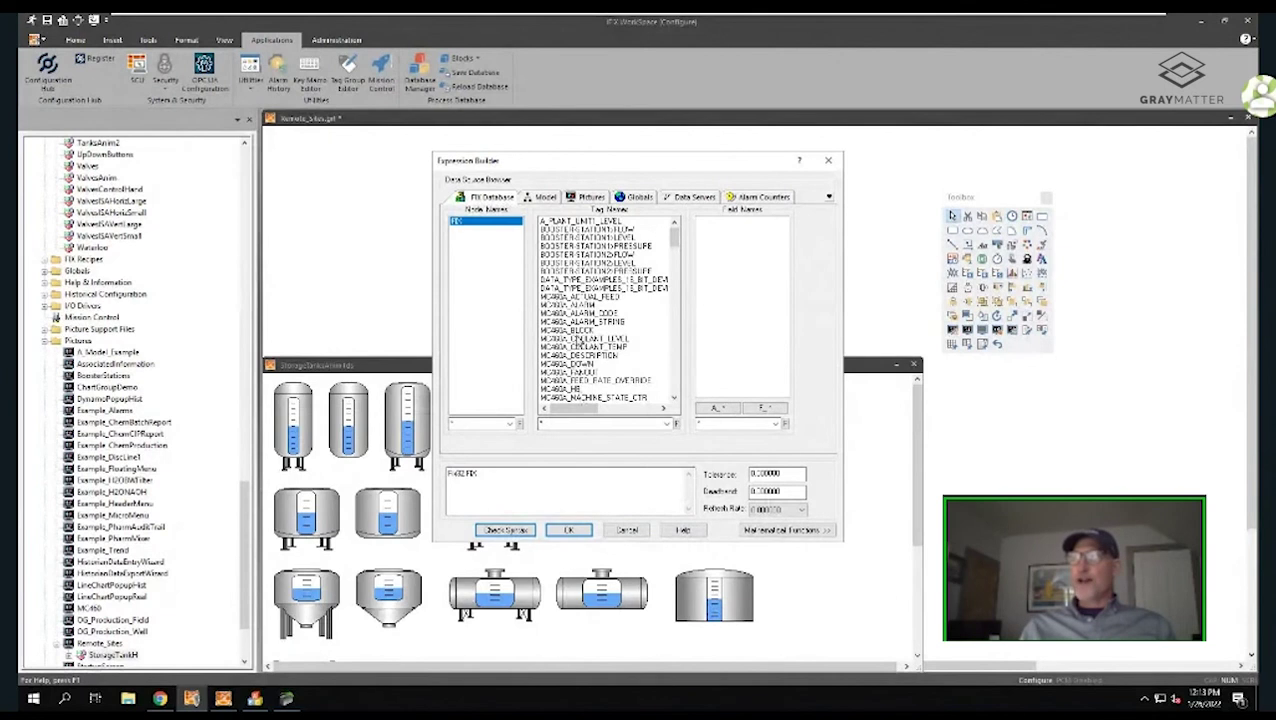
pyautogui.click(545, 198)
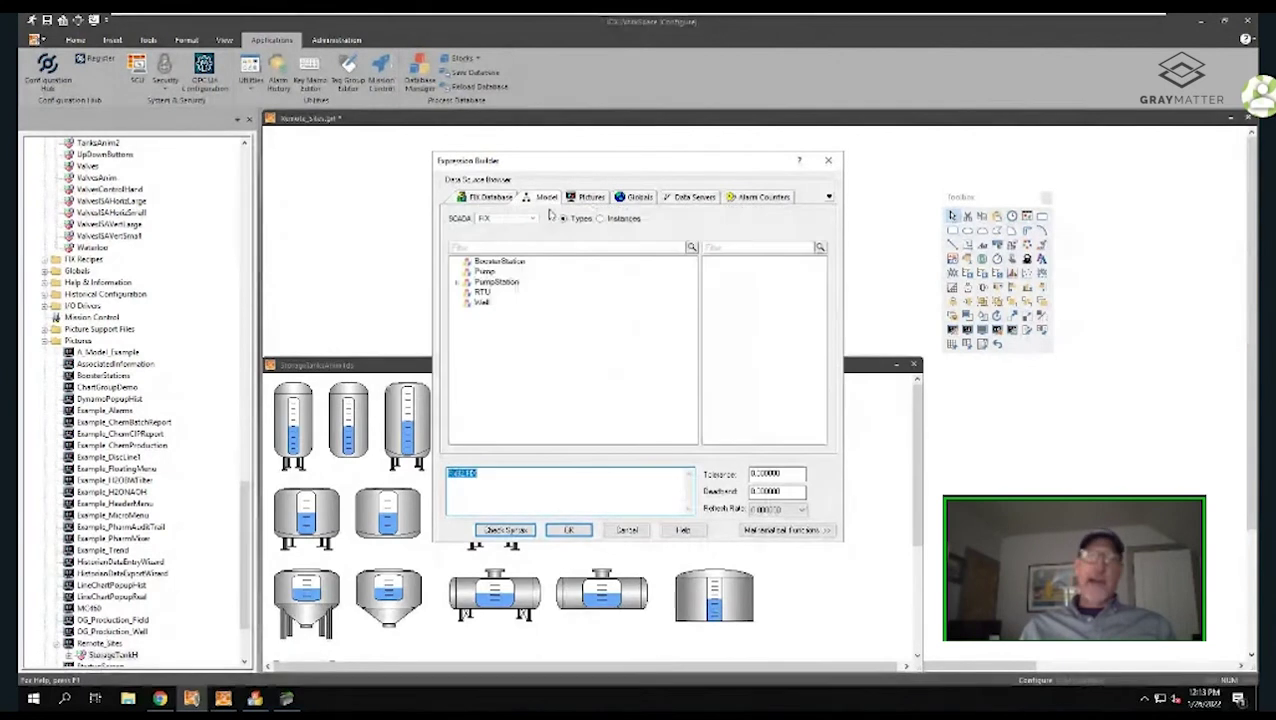
pyautogui.click(481, 292)
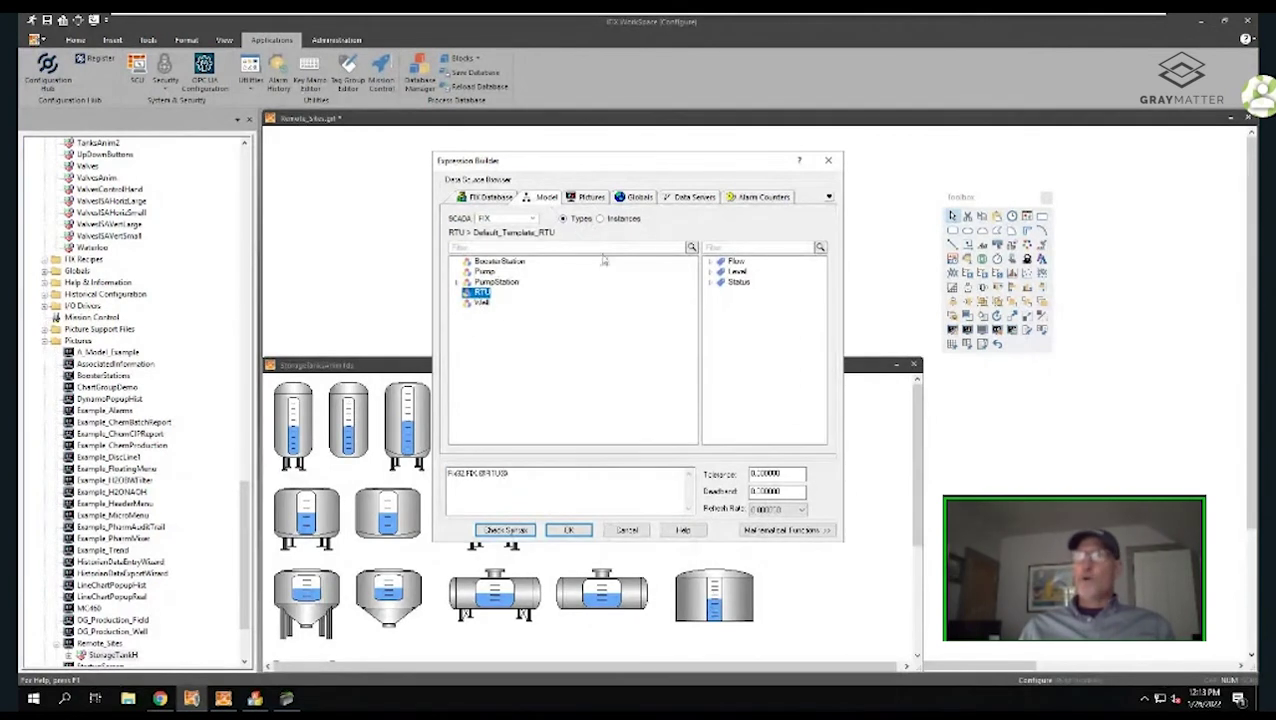
pyautogui.click(600, 218)
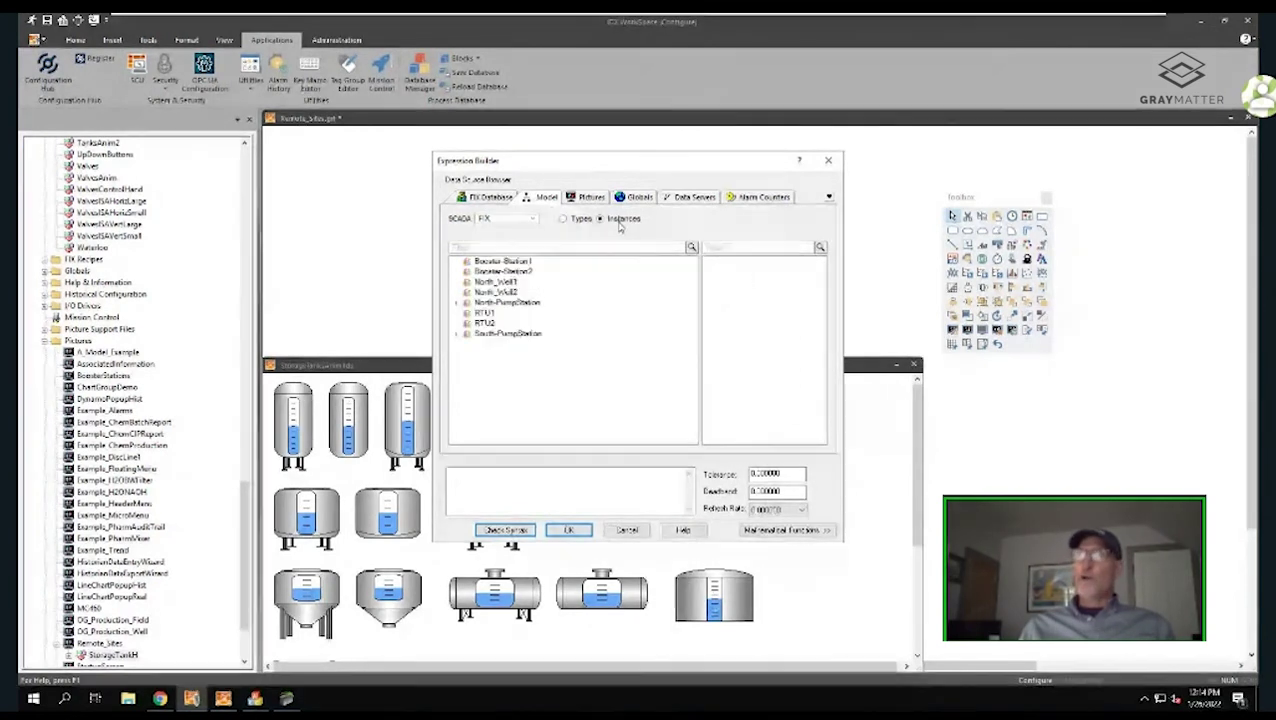
pyautogui.click(484, 313)
pyautogui.doubleClick(736, 263)
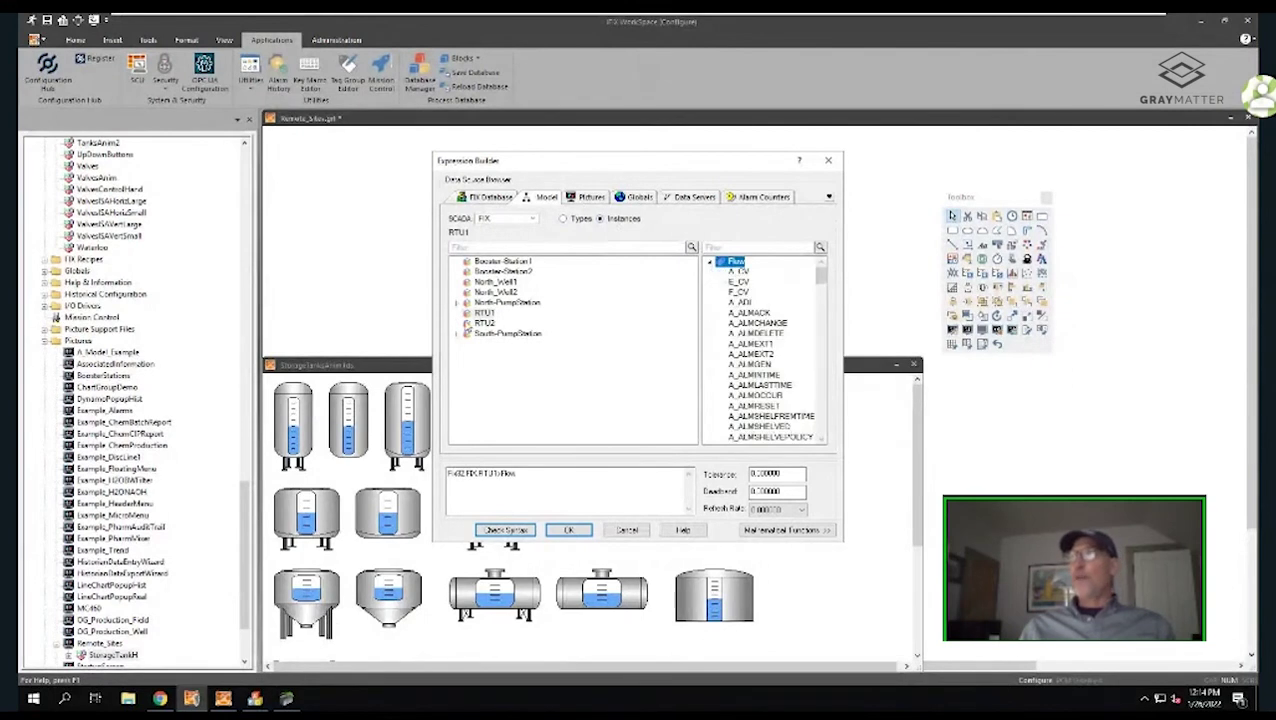
pyautogui.click(710, 263)
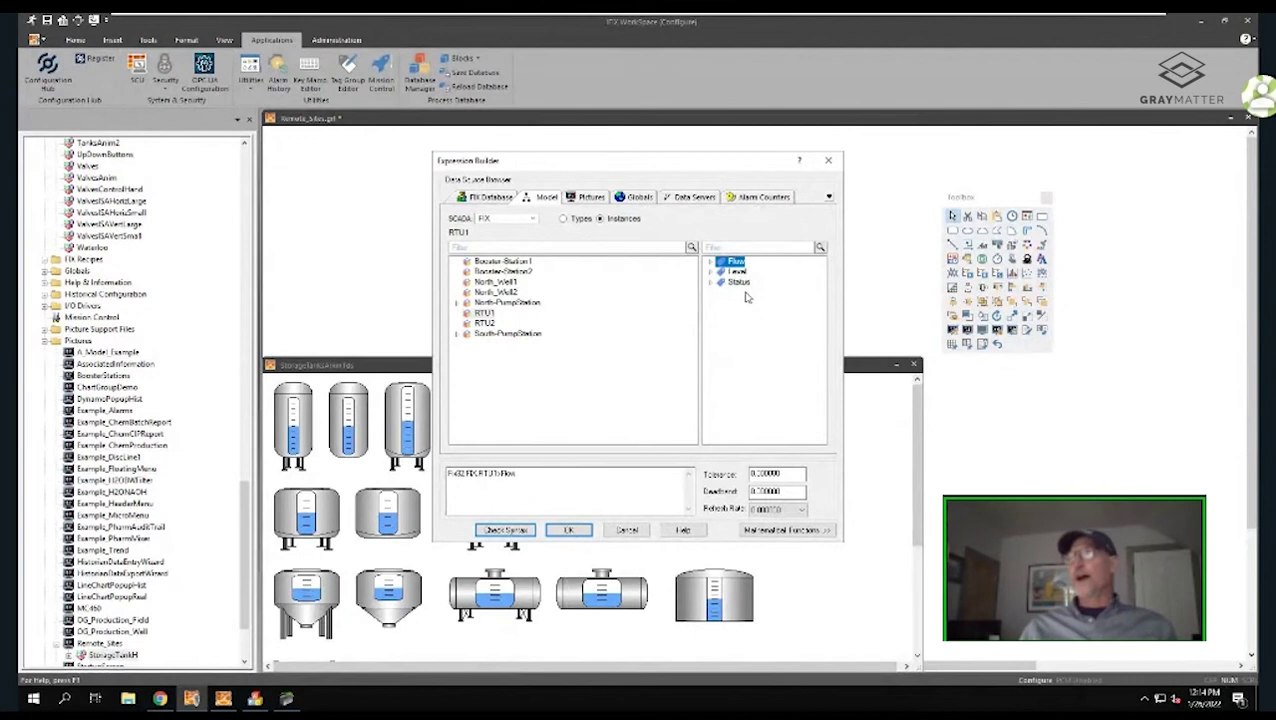
pyautogui.click(565, 219)
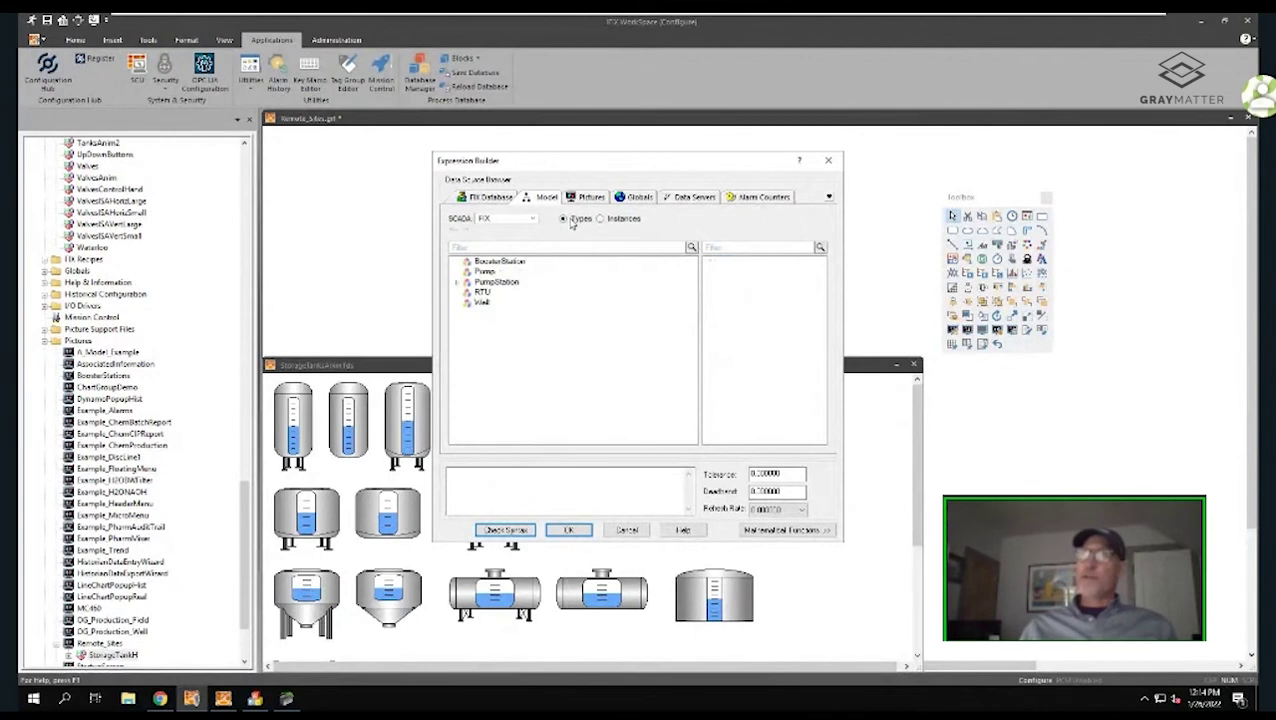
pyautogui.click(481, 291)
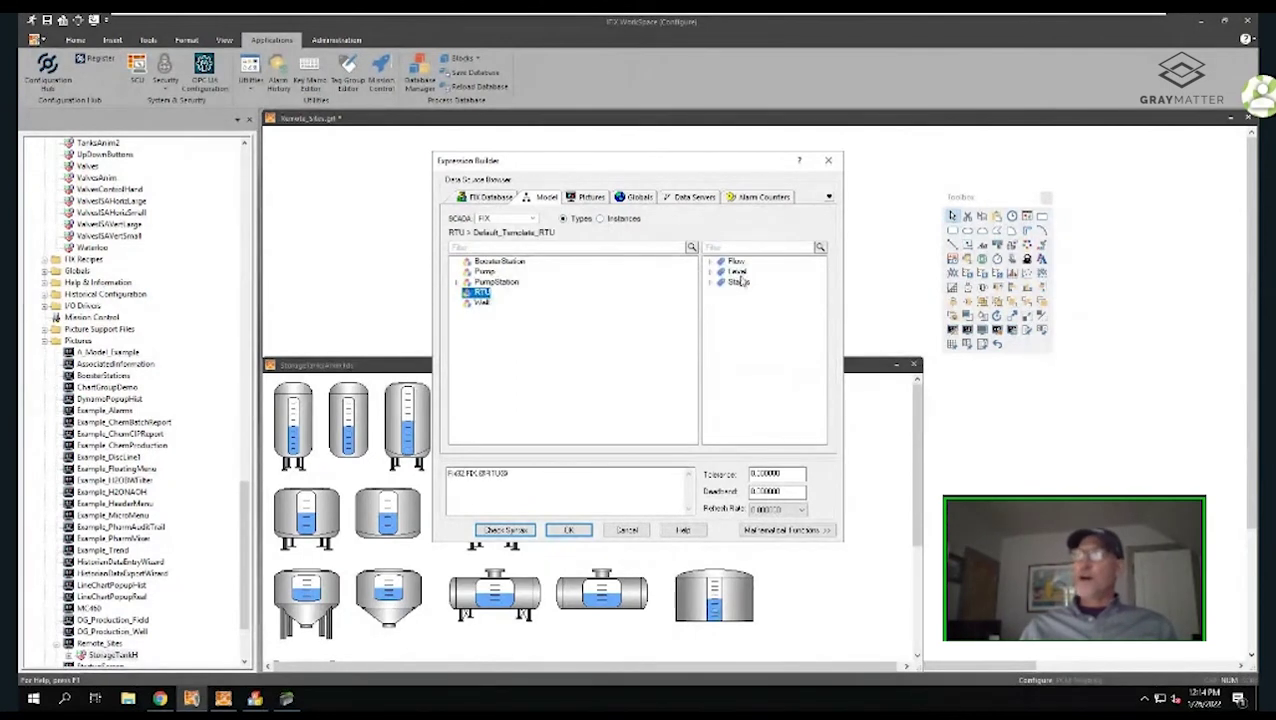
pyautogui.click(736, 272)
pyautogui.click(710, 273)
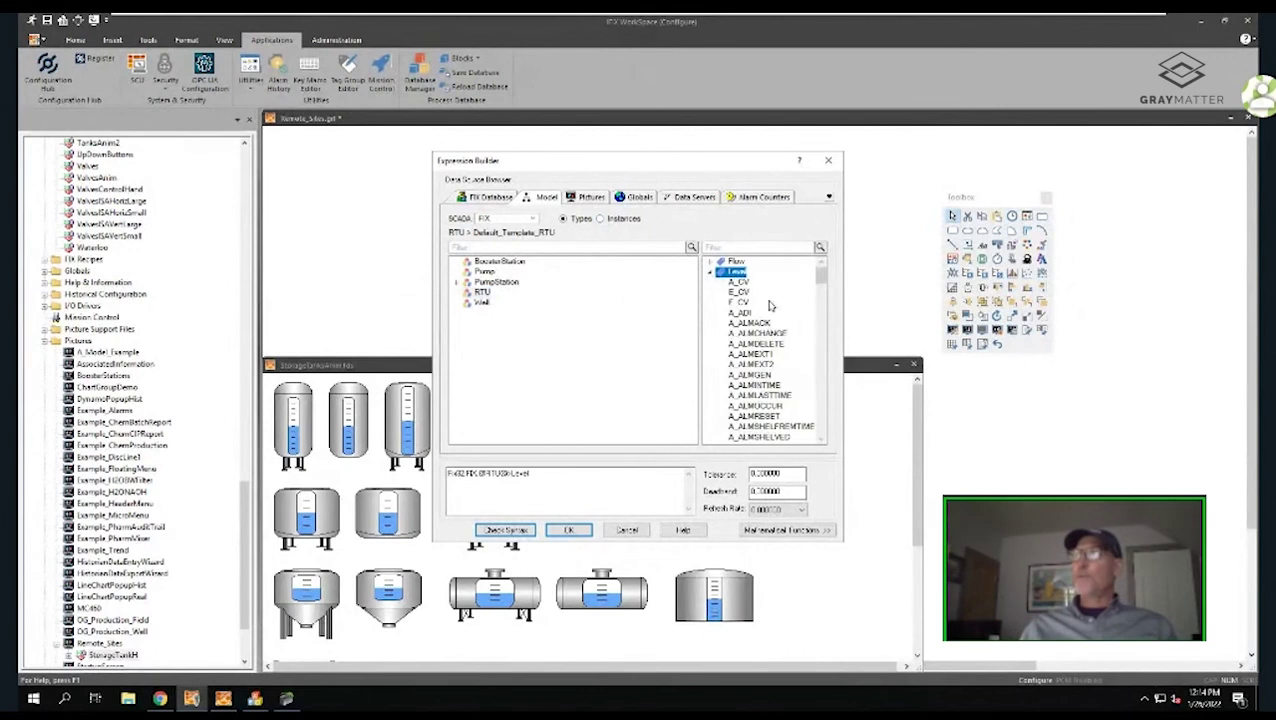
pyautogui.click(762, 304)
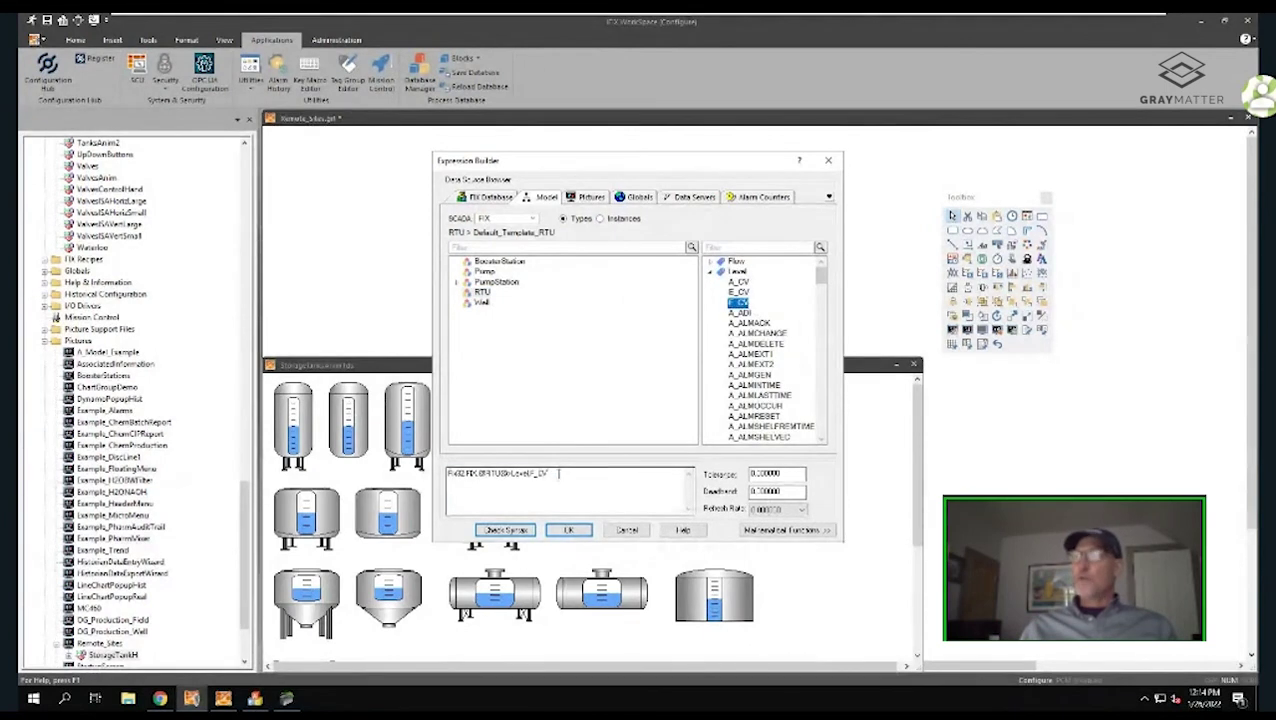
pyautogui.moveTo(552, 473); pyautogui.dragTo(494, 473)
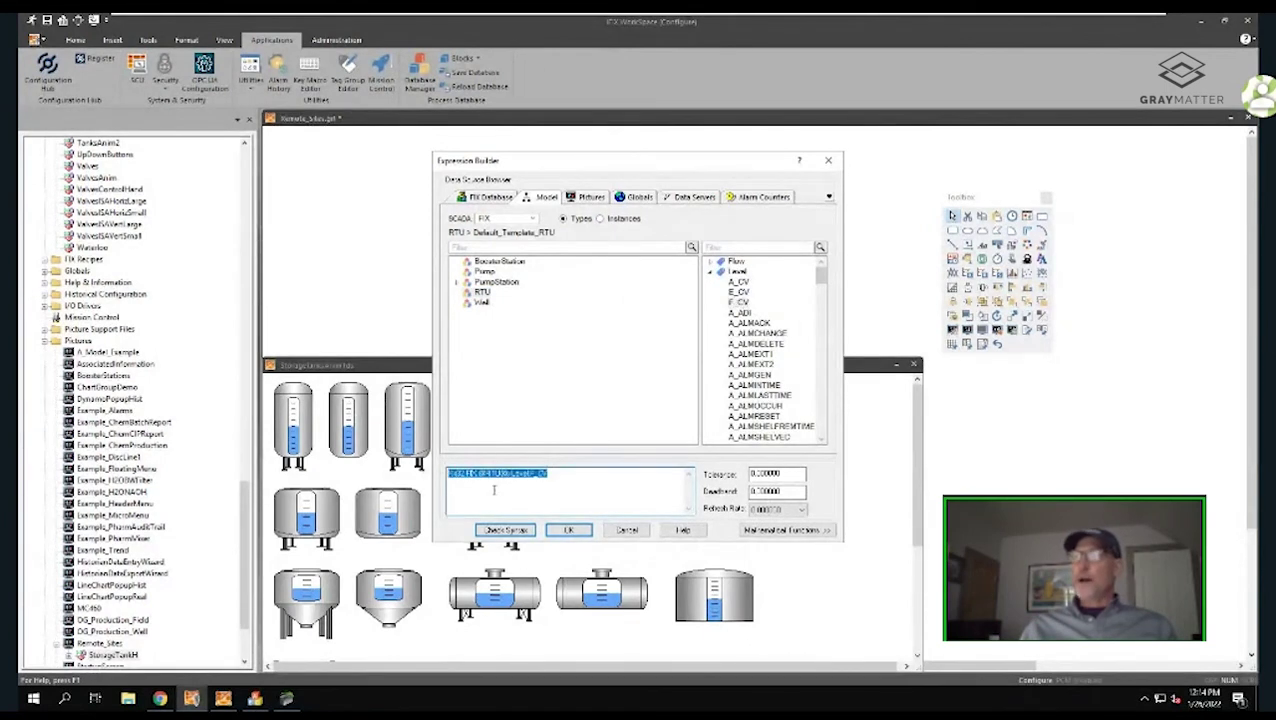
pyautogui.click(486, 481)
pyautogui.moveTo(475, 474); pyautogui.dragTo(503, 474)
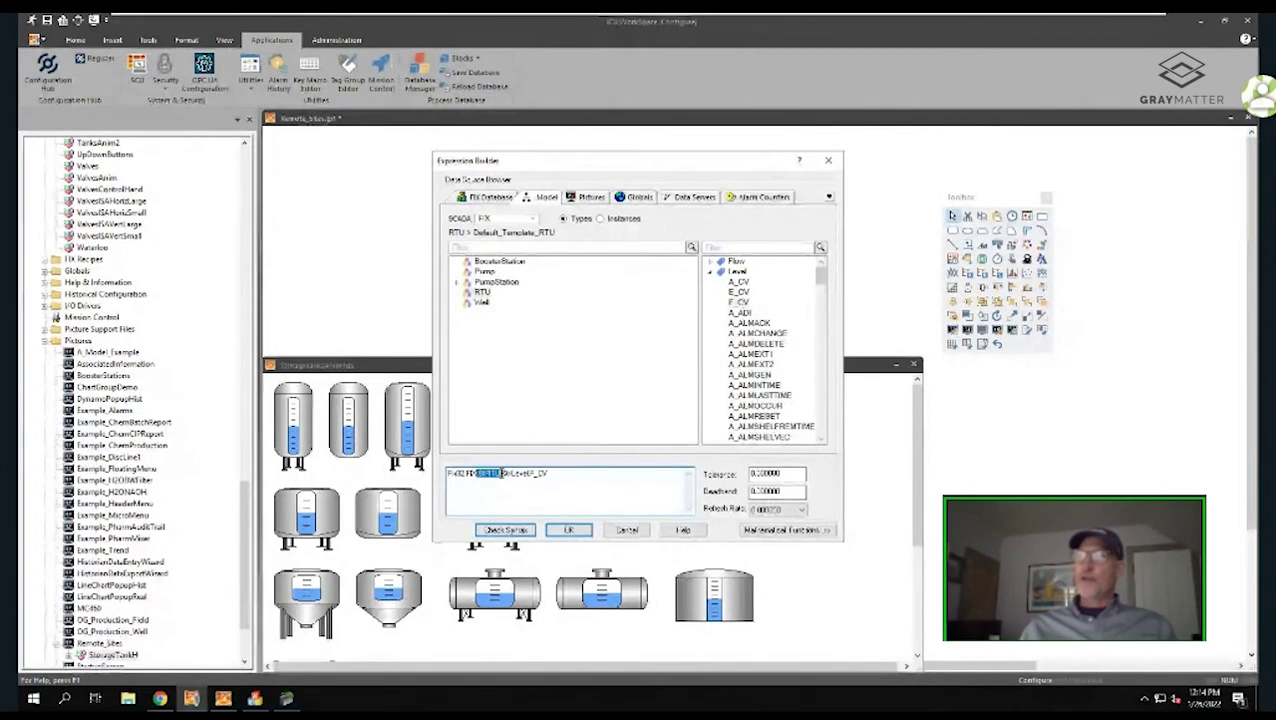
pyautogui.click(511, 481)
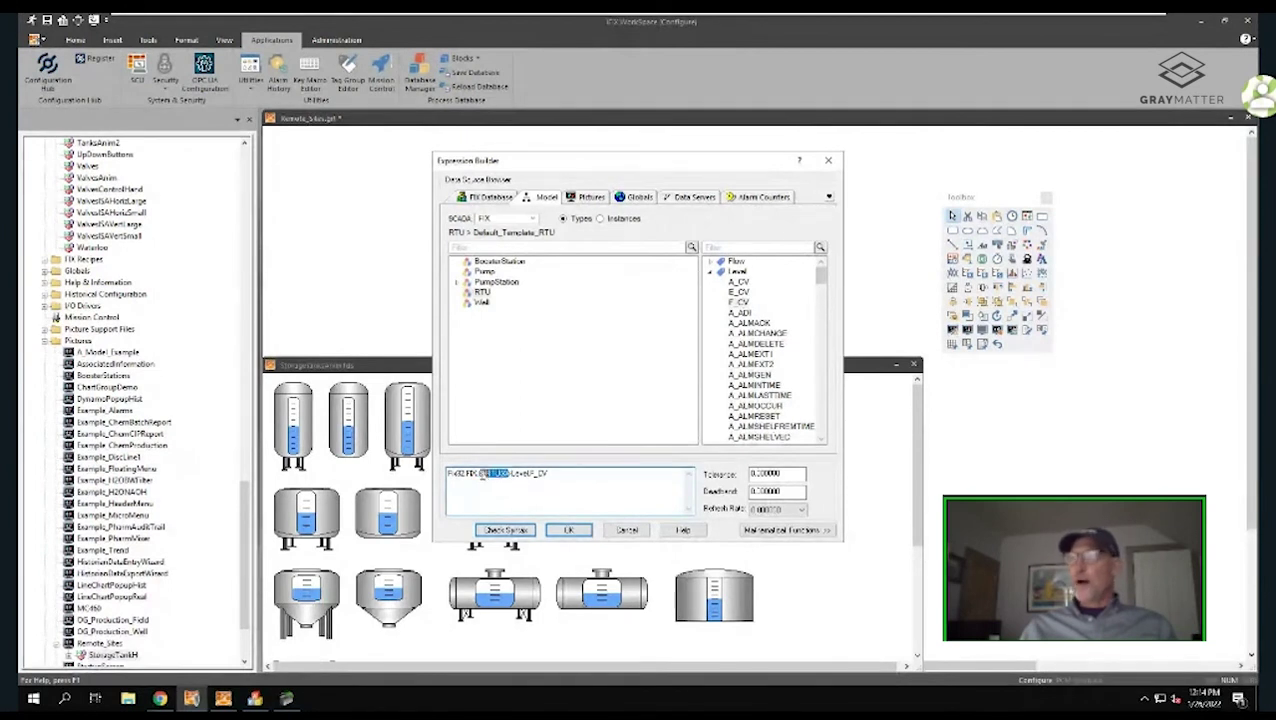
pyautogui.doubleClick(494, 474)
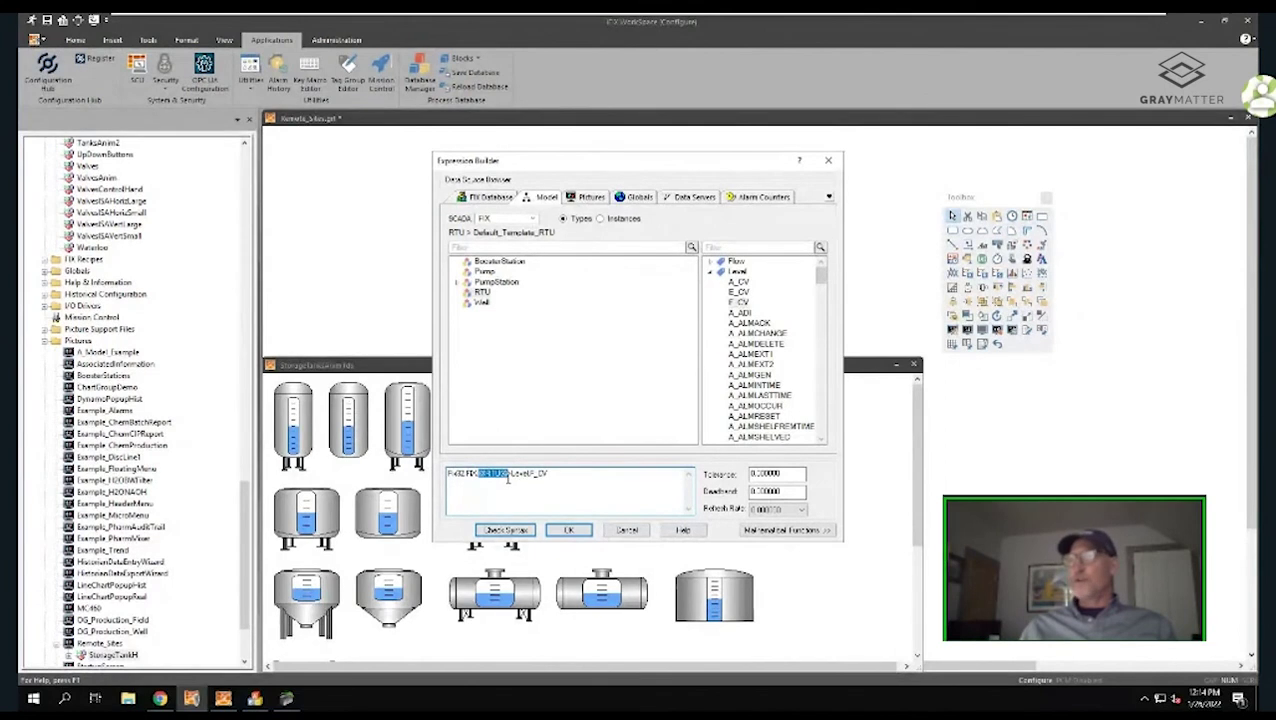
pyautogui.write('@RTU@')
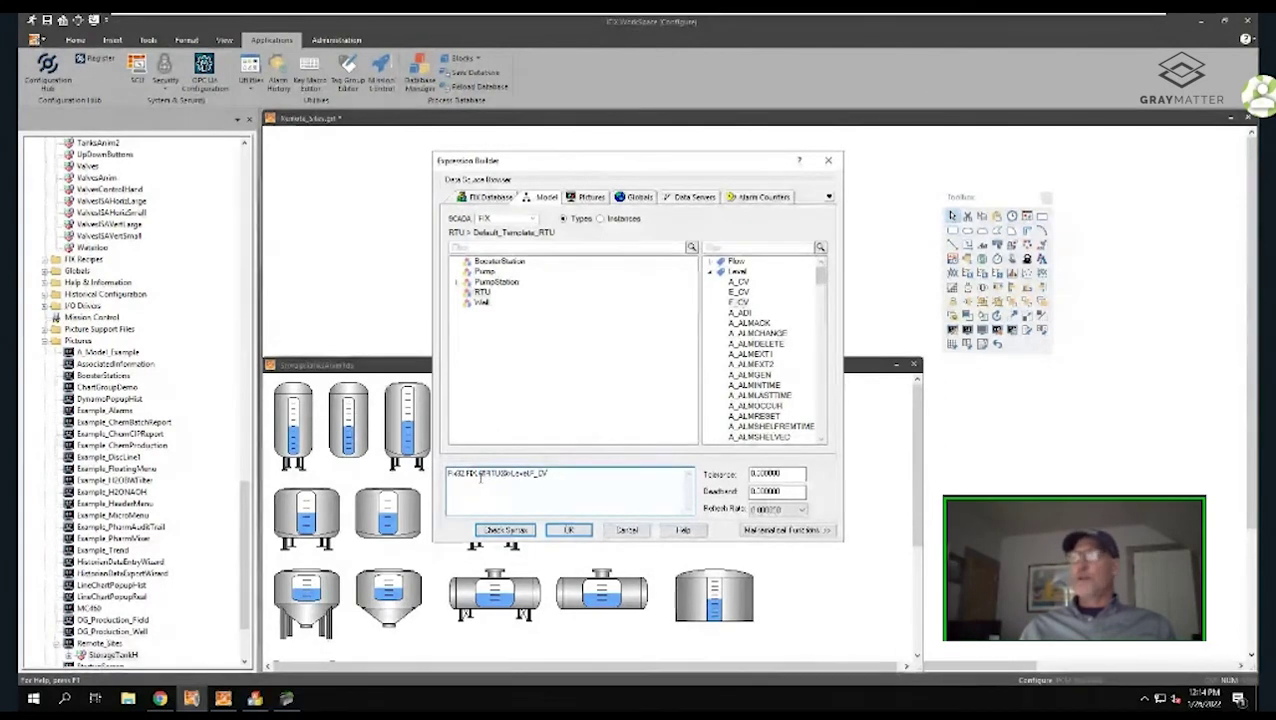
pyautogui.click(570, 531)
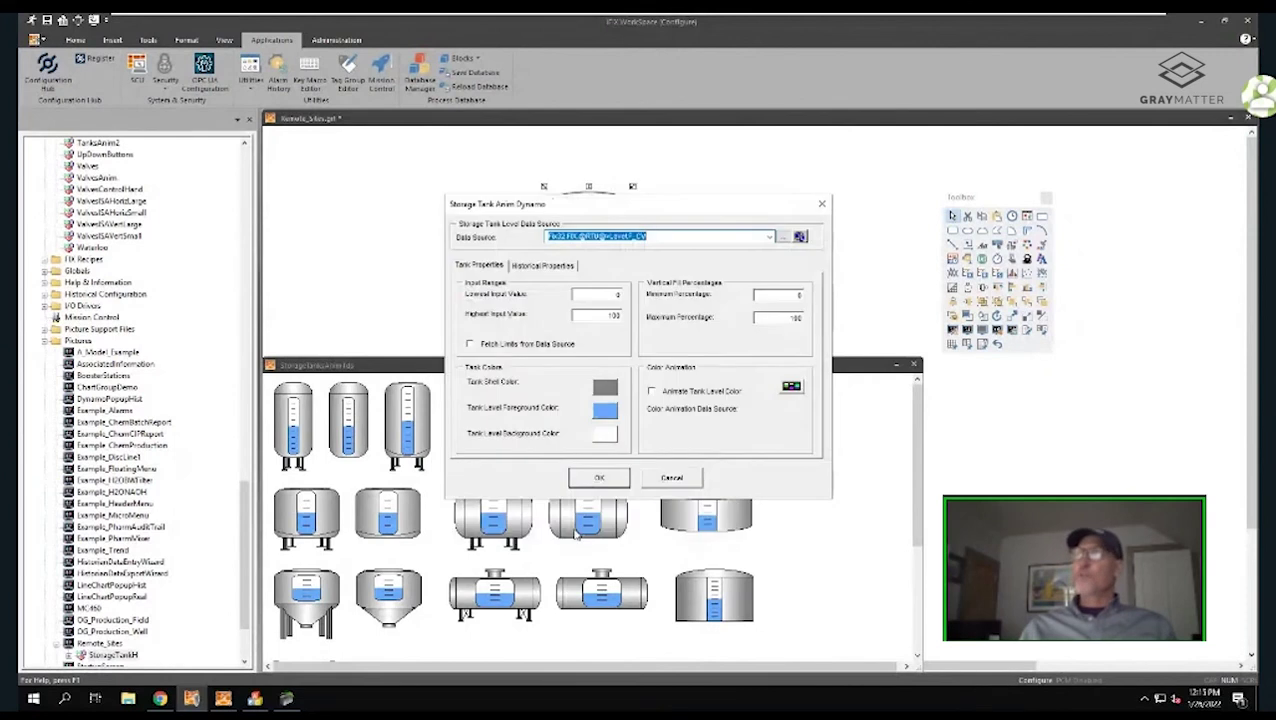
# Accept the tank dynamo's settings, close the StorageTanksAnim set, and enlarge the tank to about twice its size
pyautogui.doubleClick(606, 295)
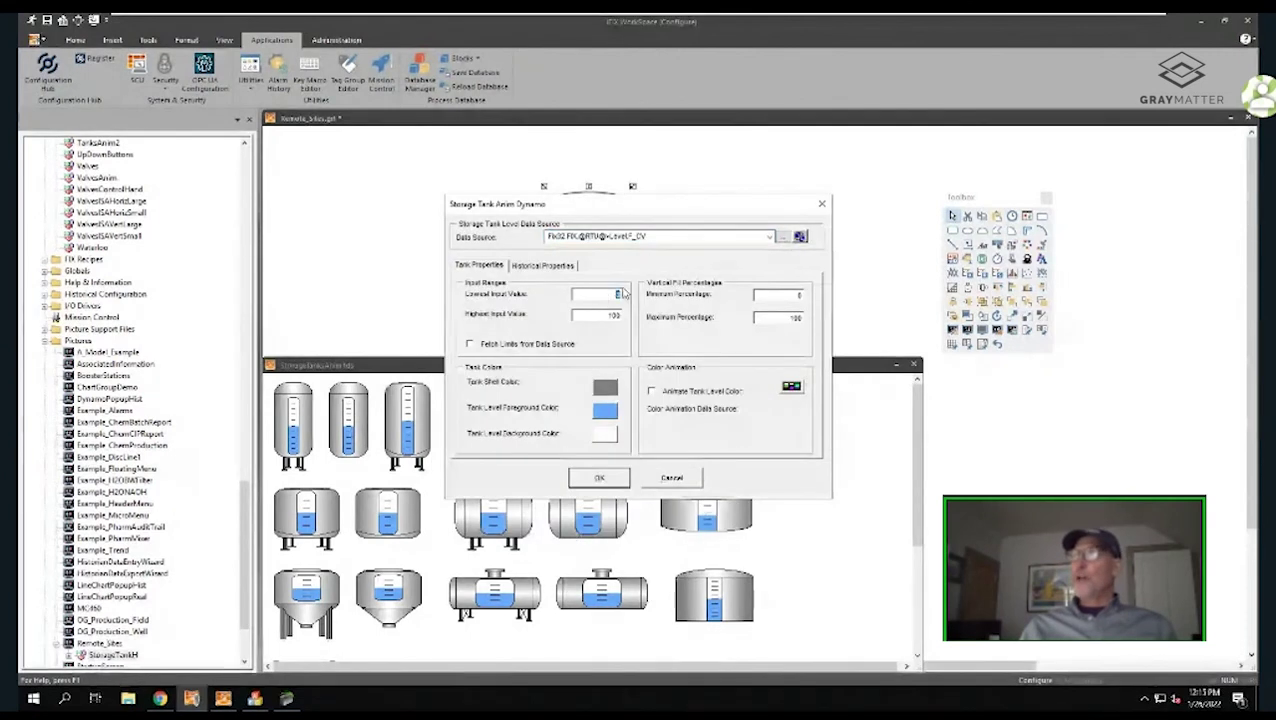
pyautogui.click(599, 479)
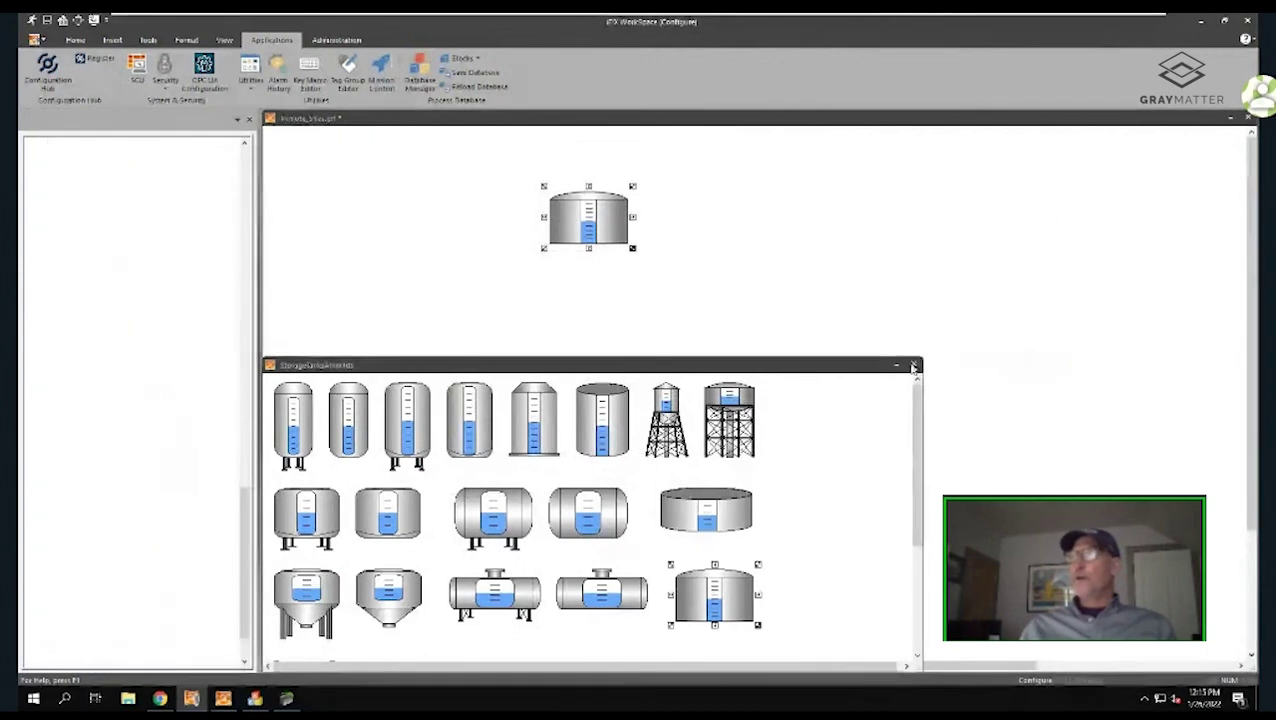
pyautogui.click(913, 365)
pyautogui.moveTo(548, 190); pyautogui.dragTo(645, 333)
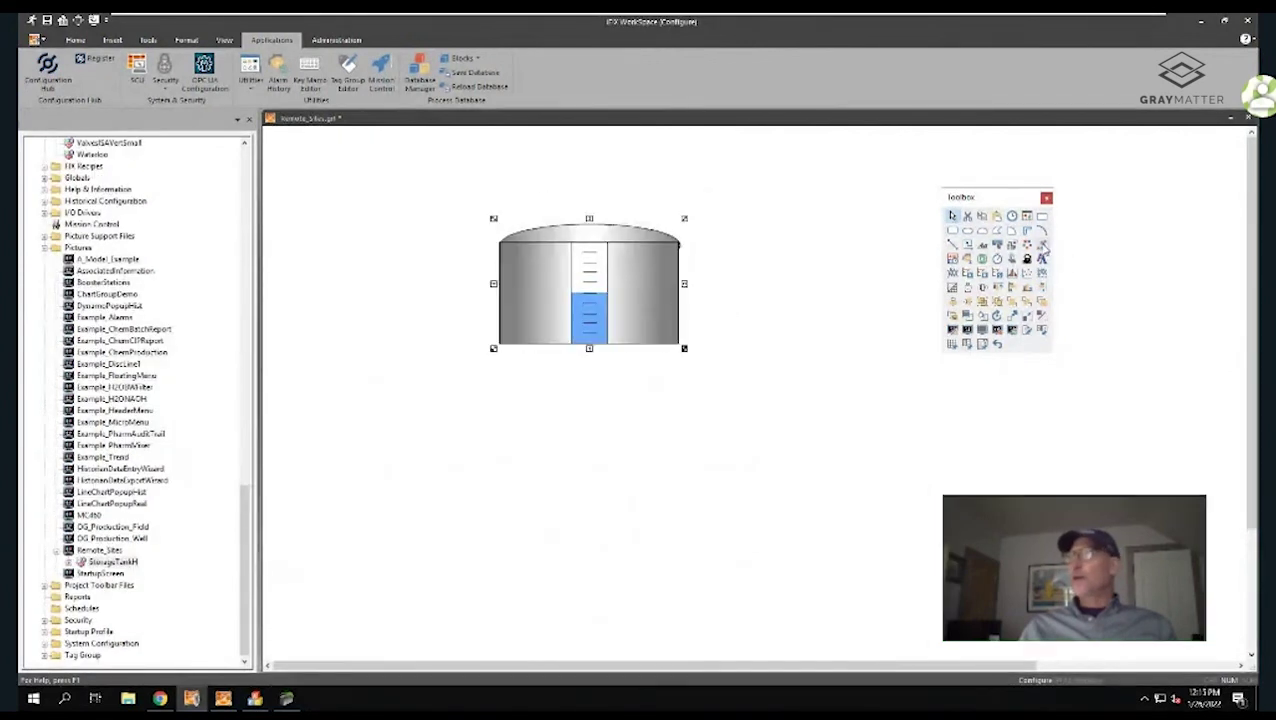
pyautogui.click(1041, 256)
pyautogui.click(716, 294)
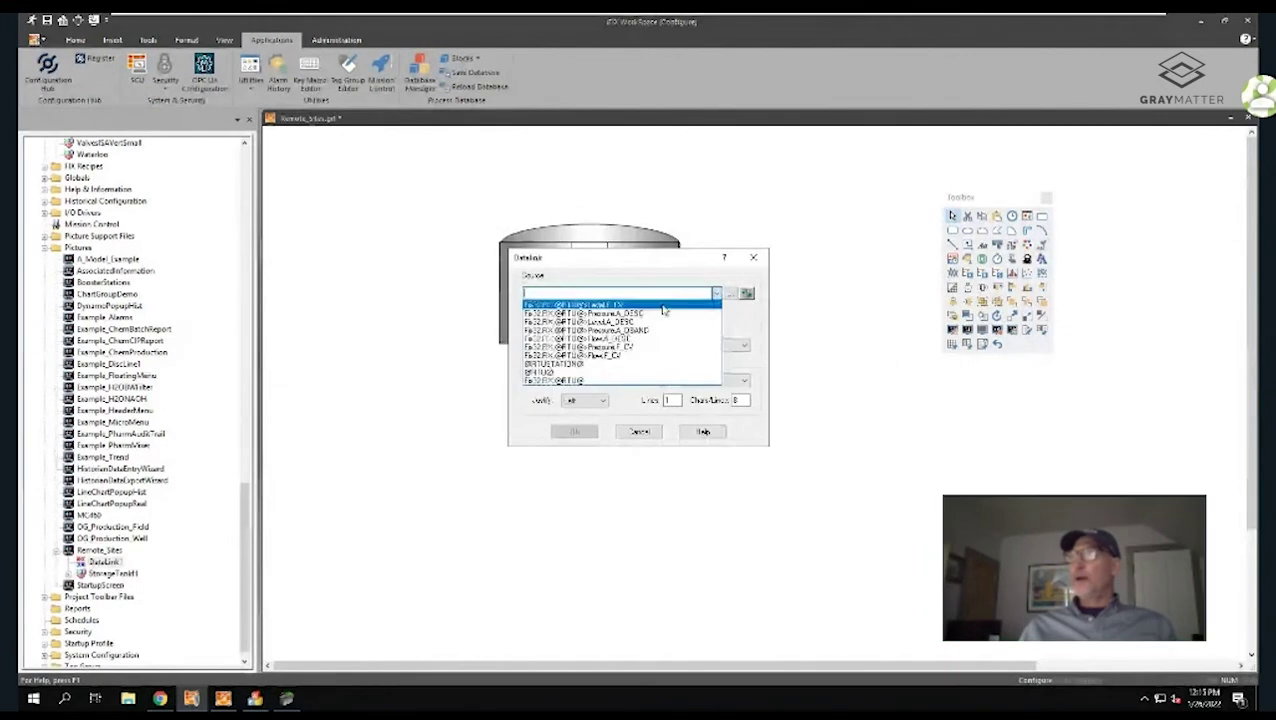
pyautogui.click(590, 304)
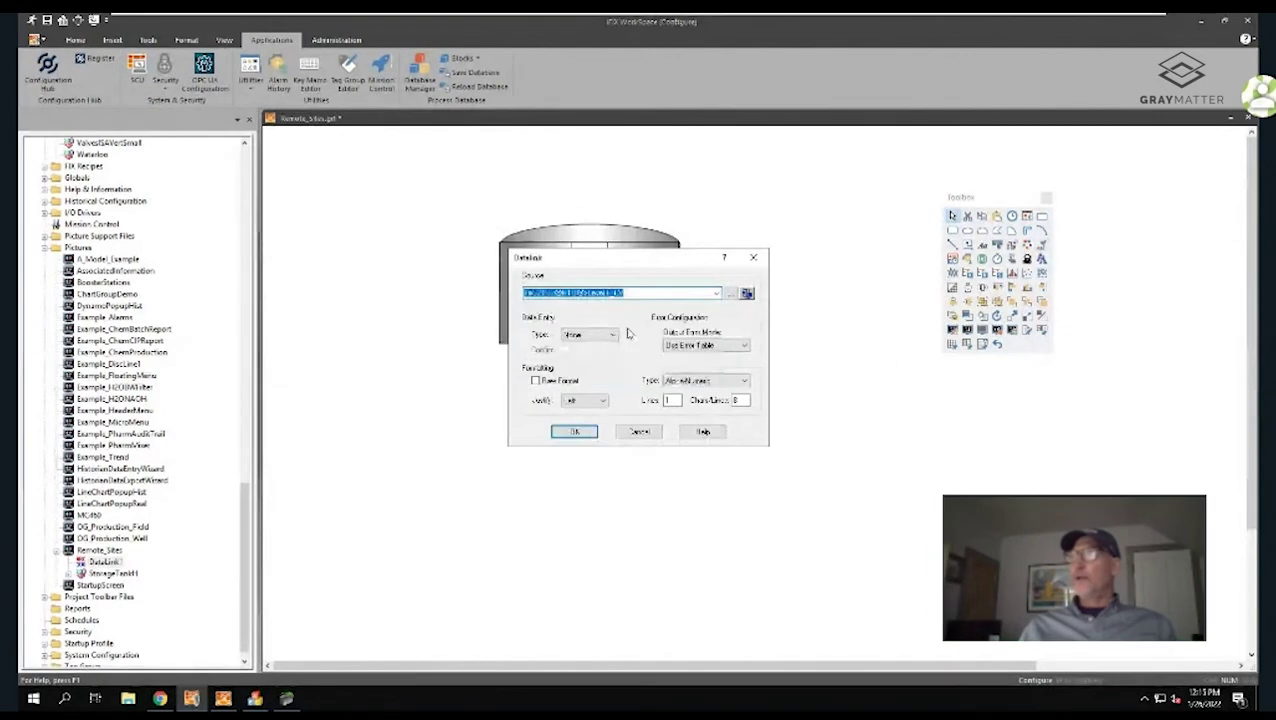
pyautogui.click(576, 431)
pyautogui.moveTo(584, 427); pyautogui.dragTo(593, 390)
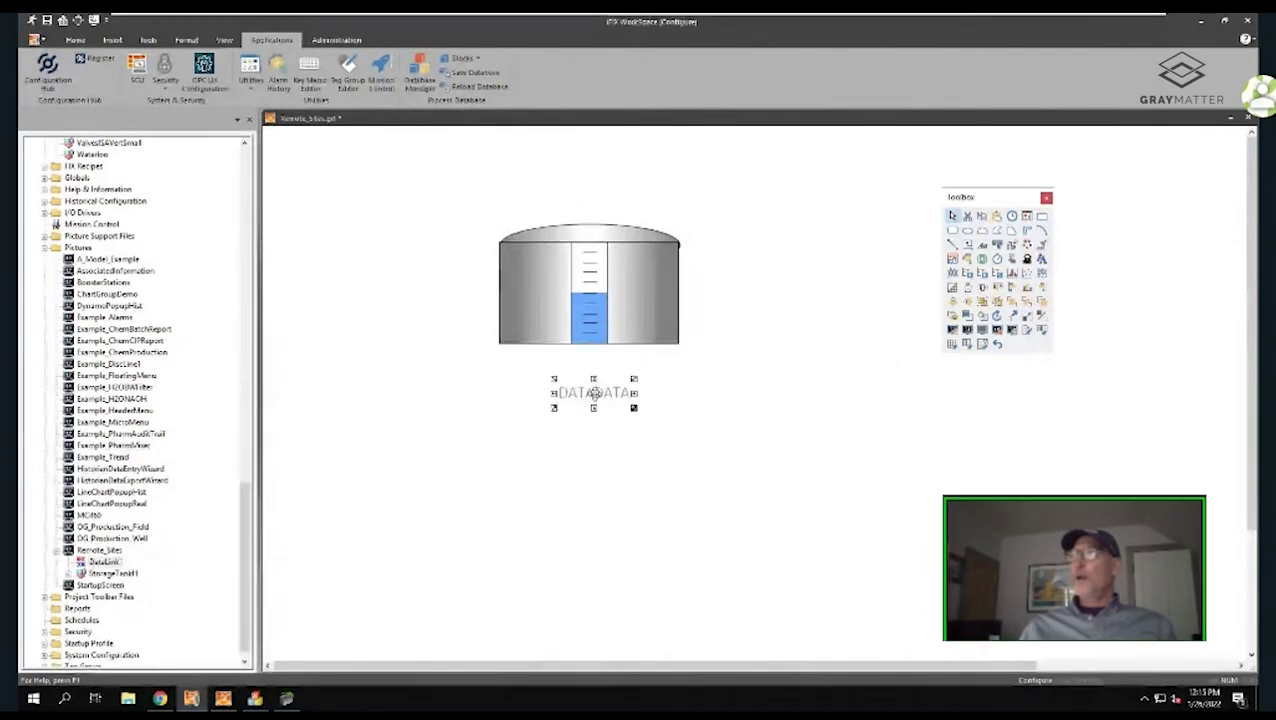
pyautogui.click(590, 373)
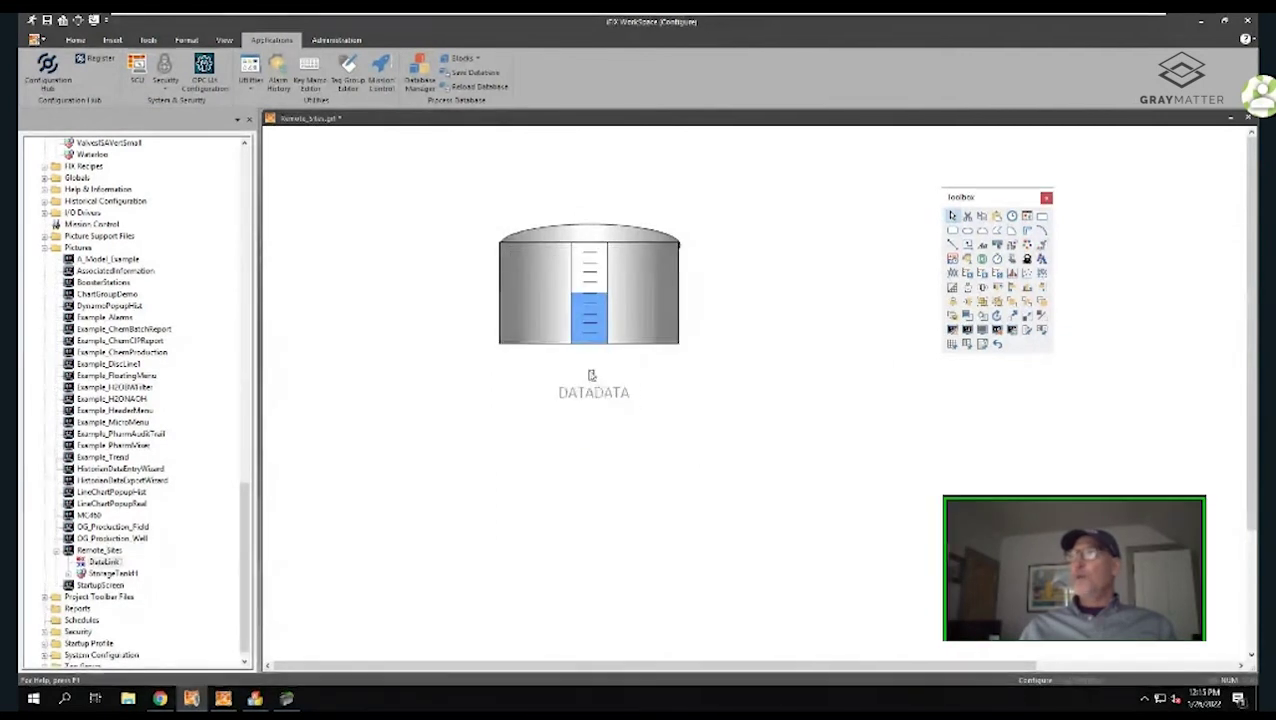
pyautogui.click(1043, 256)
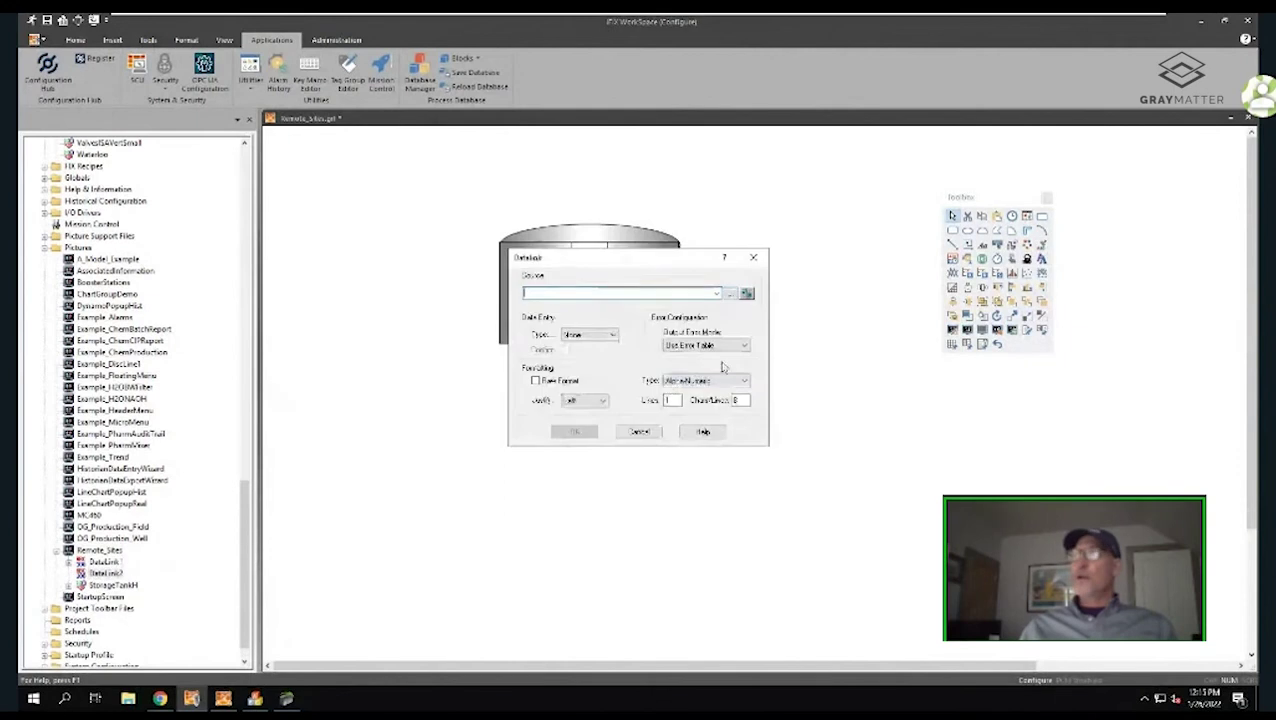
pyautogui.click(745, 293)
pyautogui.click(484, 294)
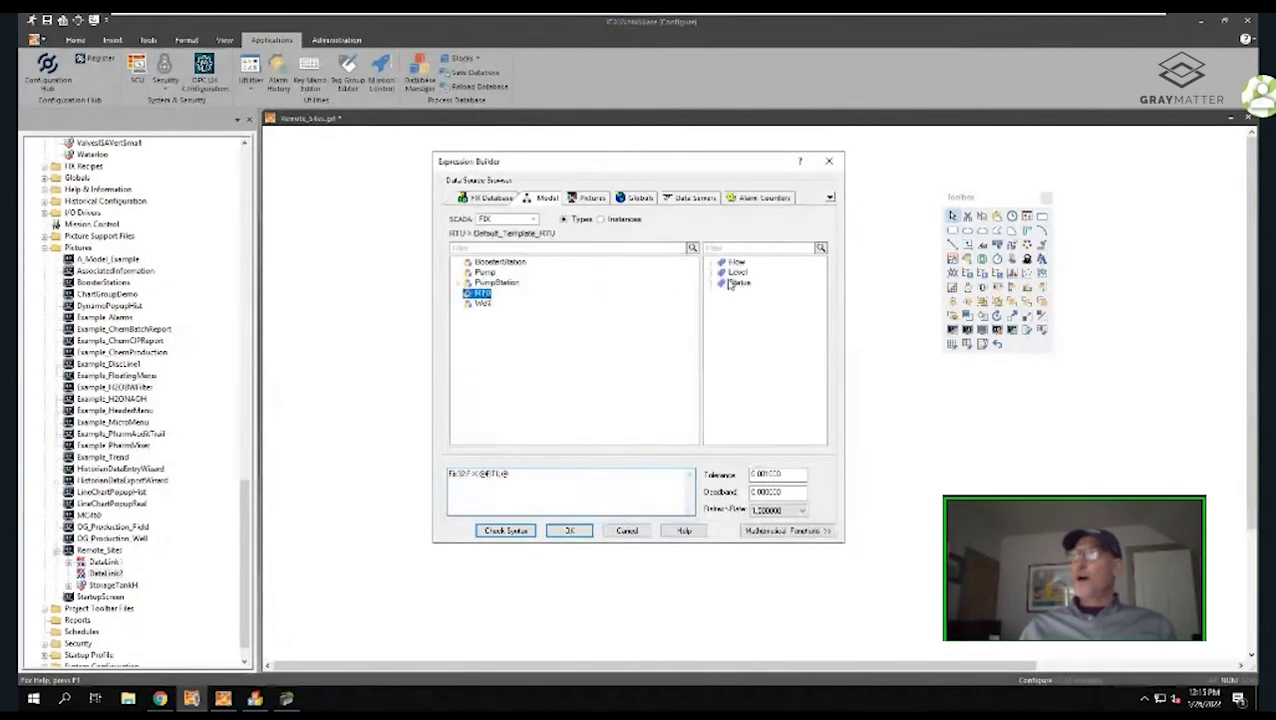
pyautogui.click(732, 273)
pyautogui.doubleClick(735, 272)
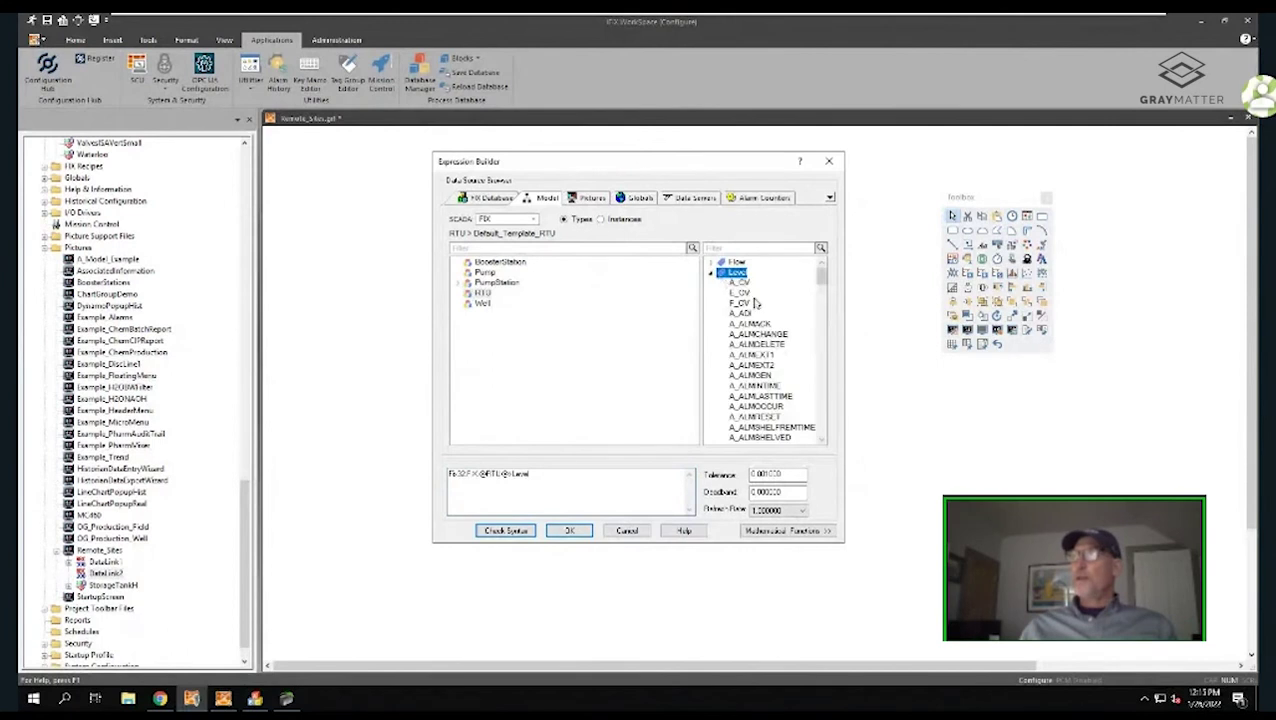
pyautogui.scroll(-3, 760, 350)
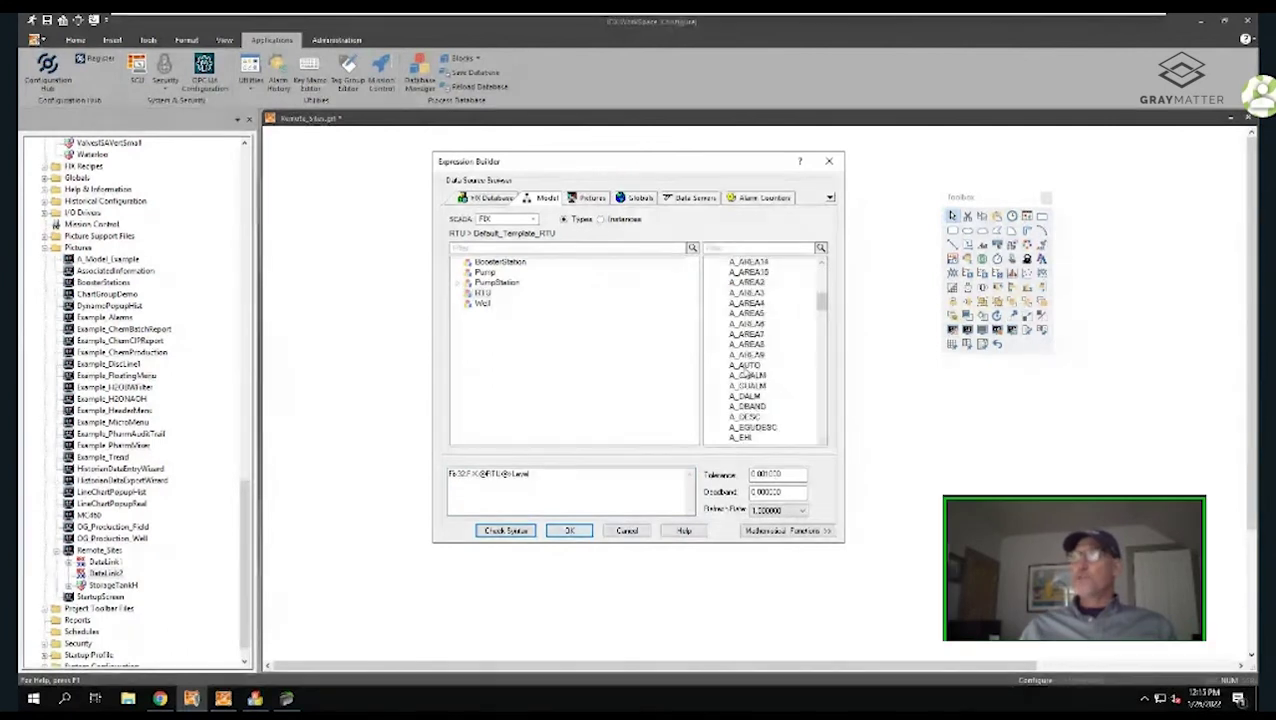
pyautogui.scroll(-5, 800, 358)
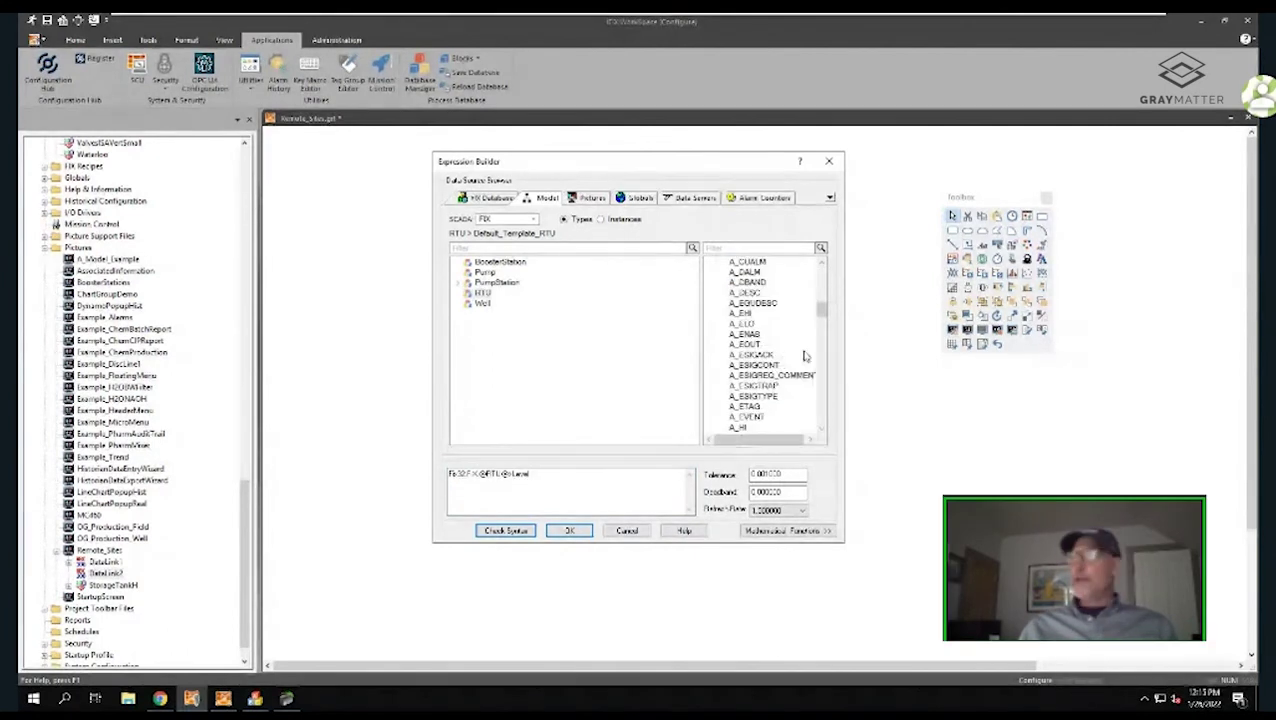
pyautogui.scroll(-3, 800, 356)
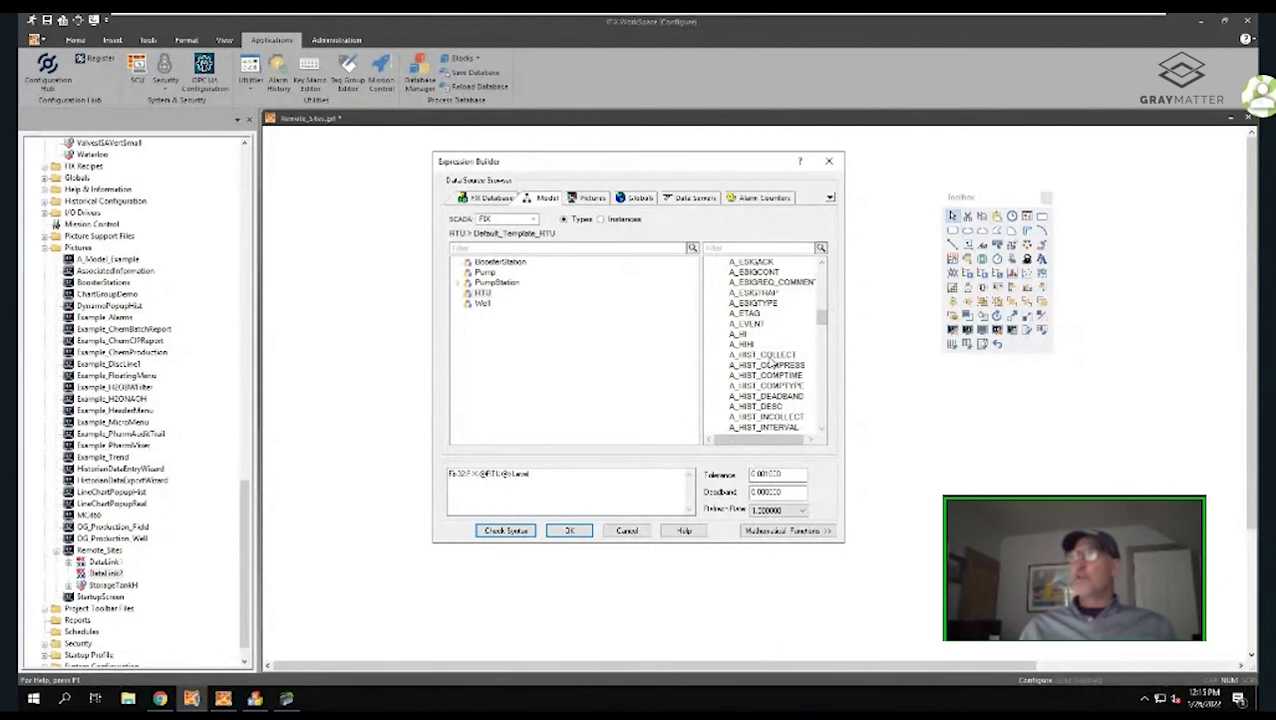
pyautogui.scroll(7, 773, 366)
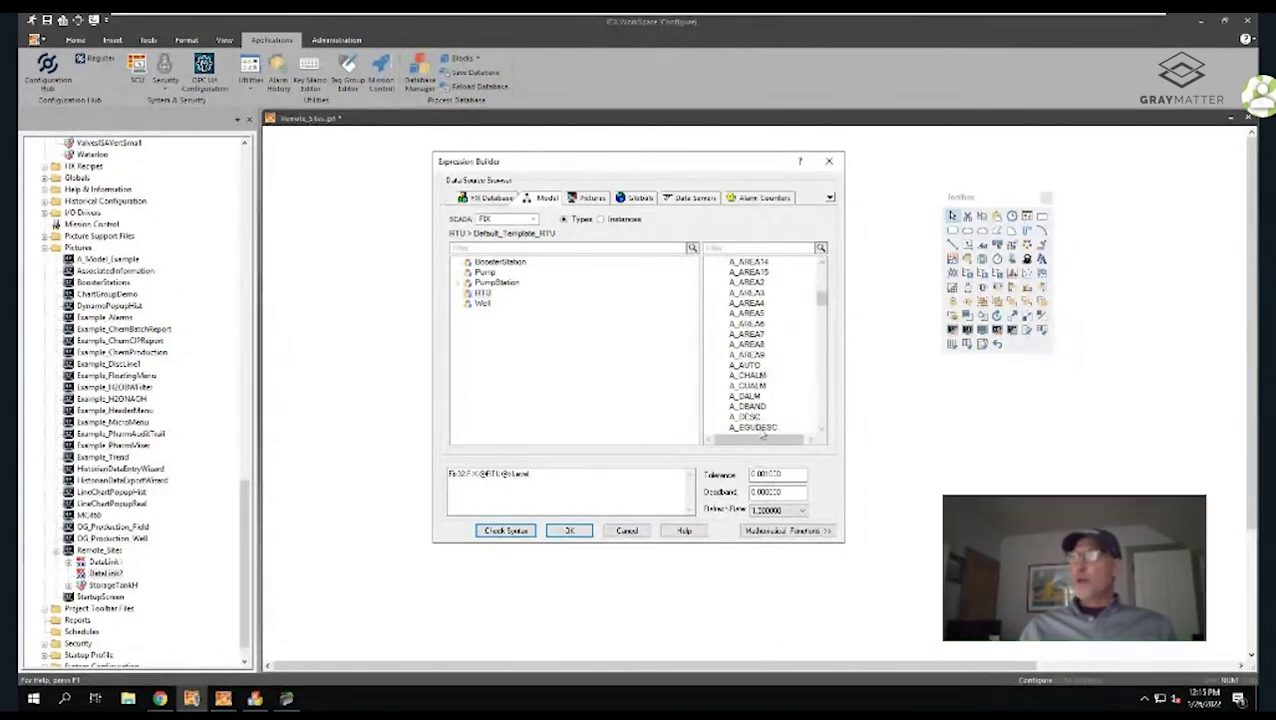
pyautogui.click(750, 416)
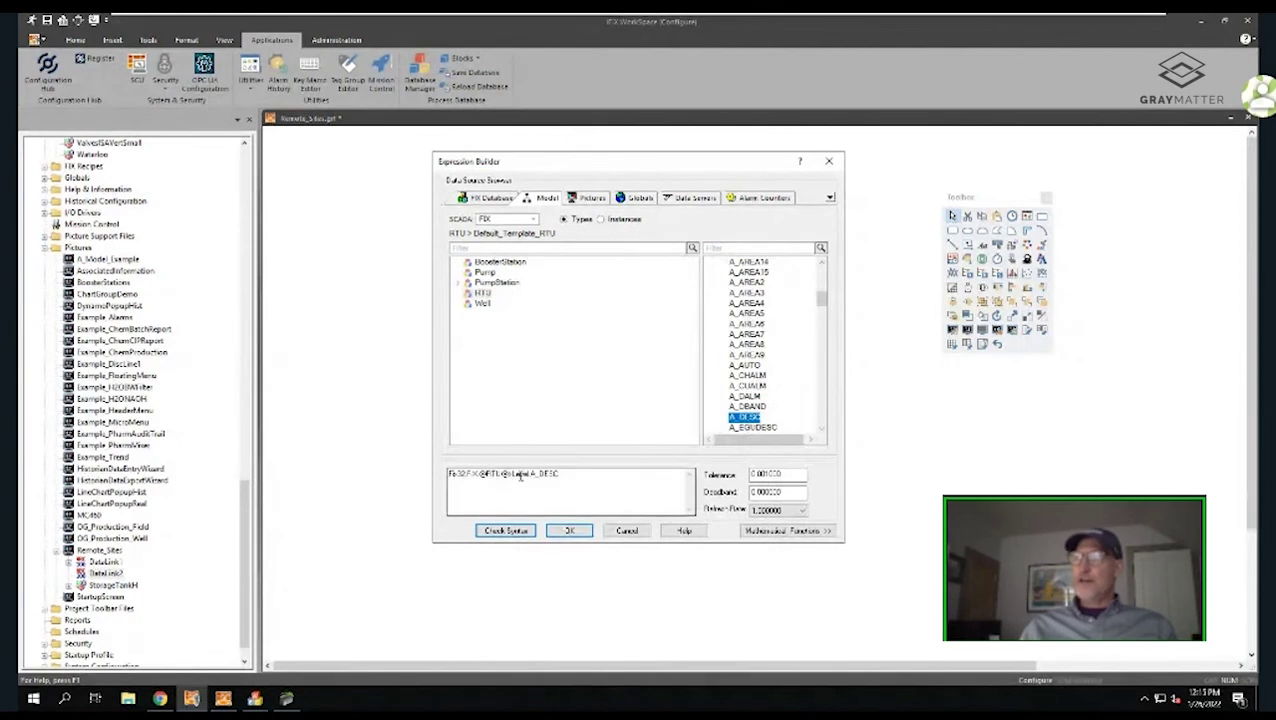
pyautogui.click(570, 530)
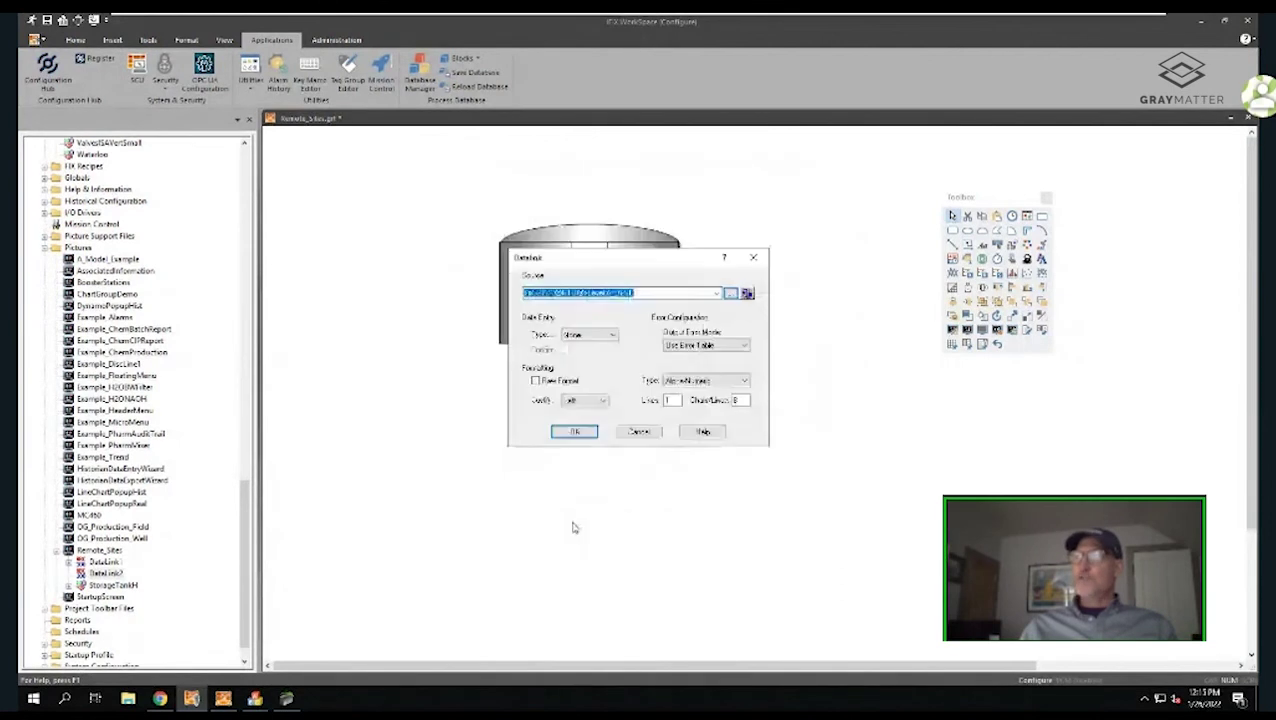
# Place the description data link between the tank and the level value, center-justified with 30 characters per line, and save the picture
pyautogui.click(575, 432)
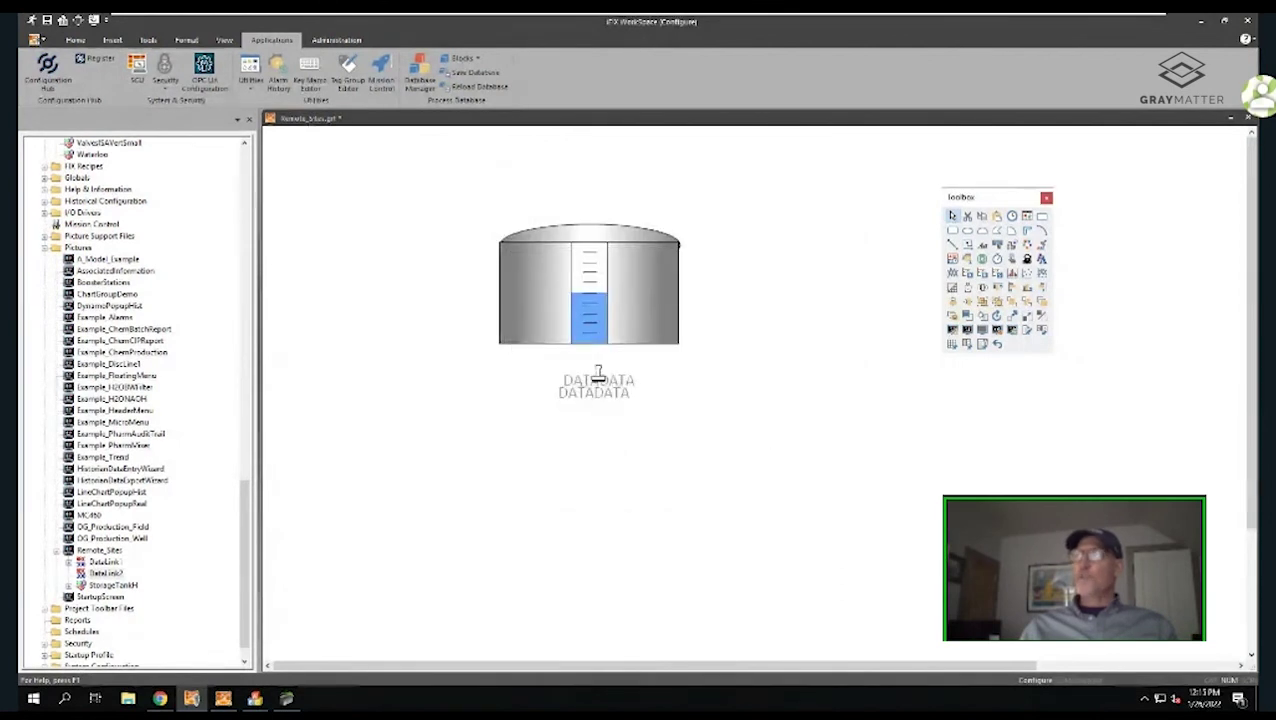
pyautogui.click(593, 362)
pyautogui.click(598, 401)
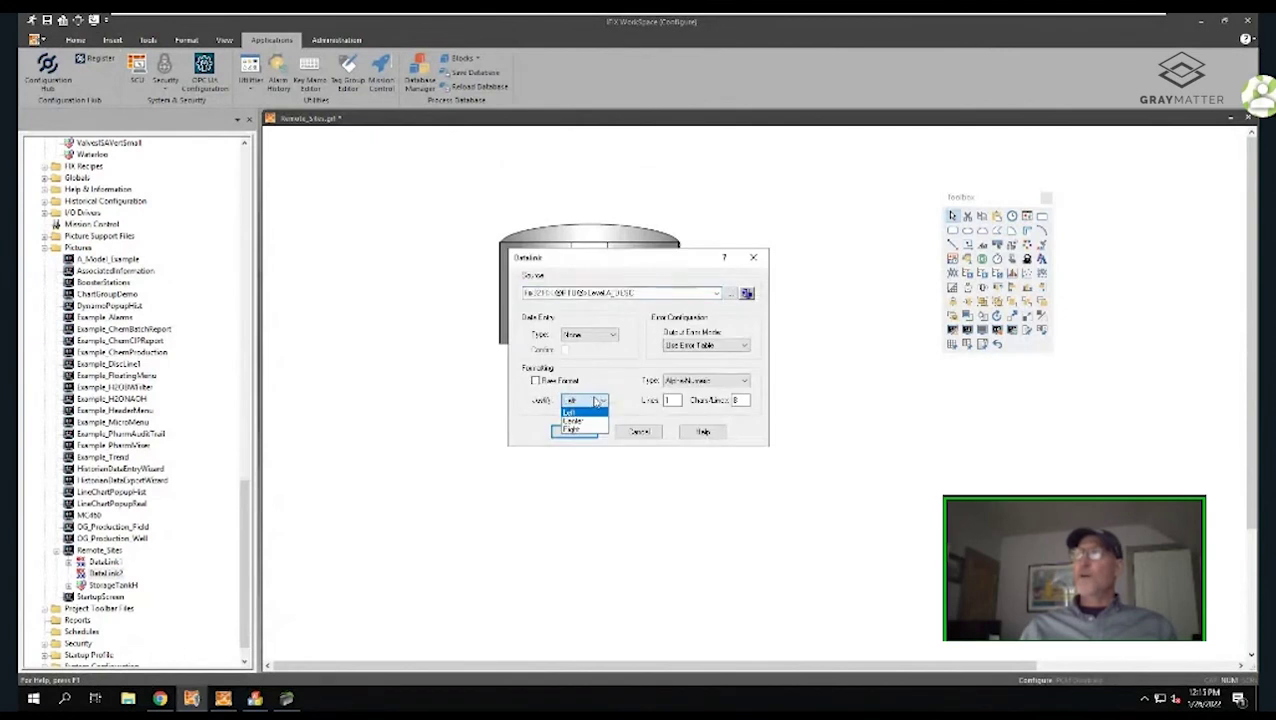
pyautogui.click(585, 421)
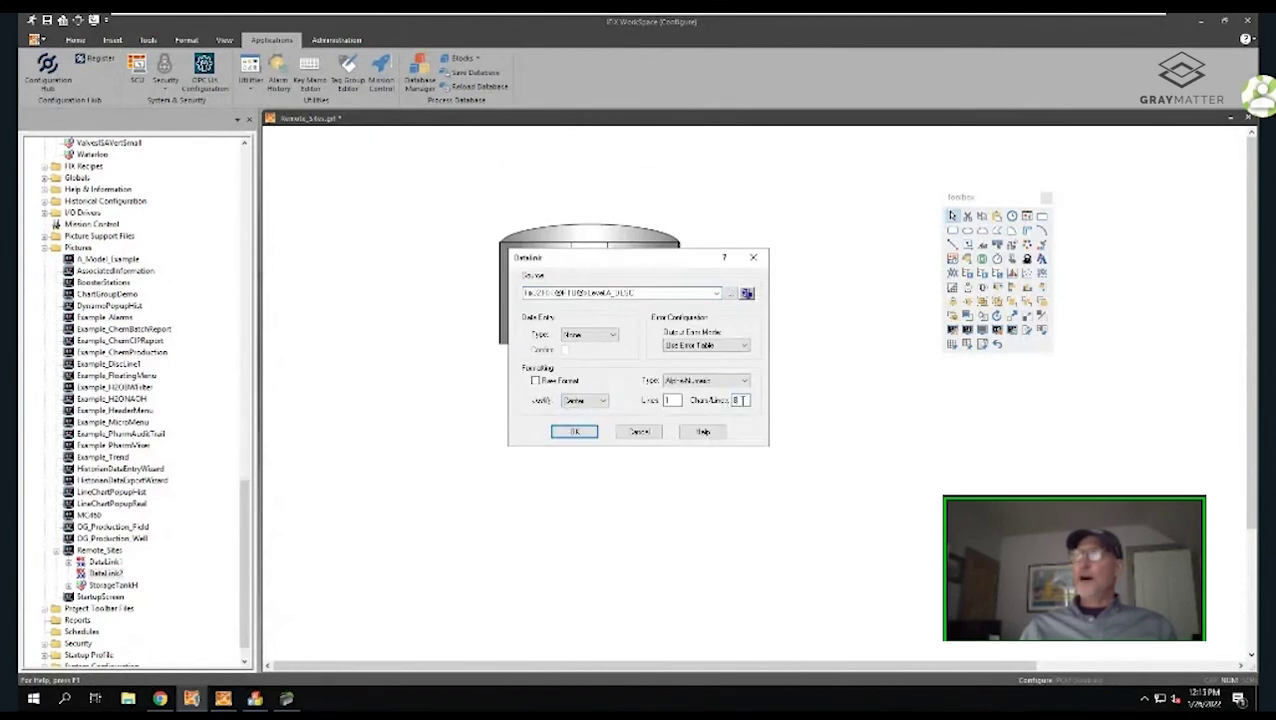
pyautogui.doubleClick(738, 400)
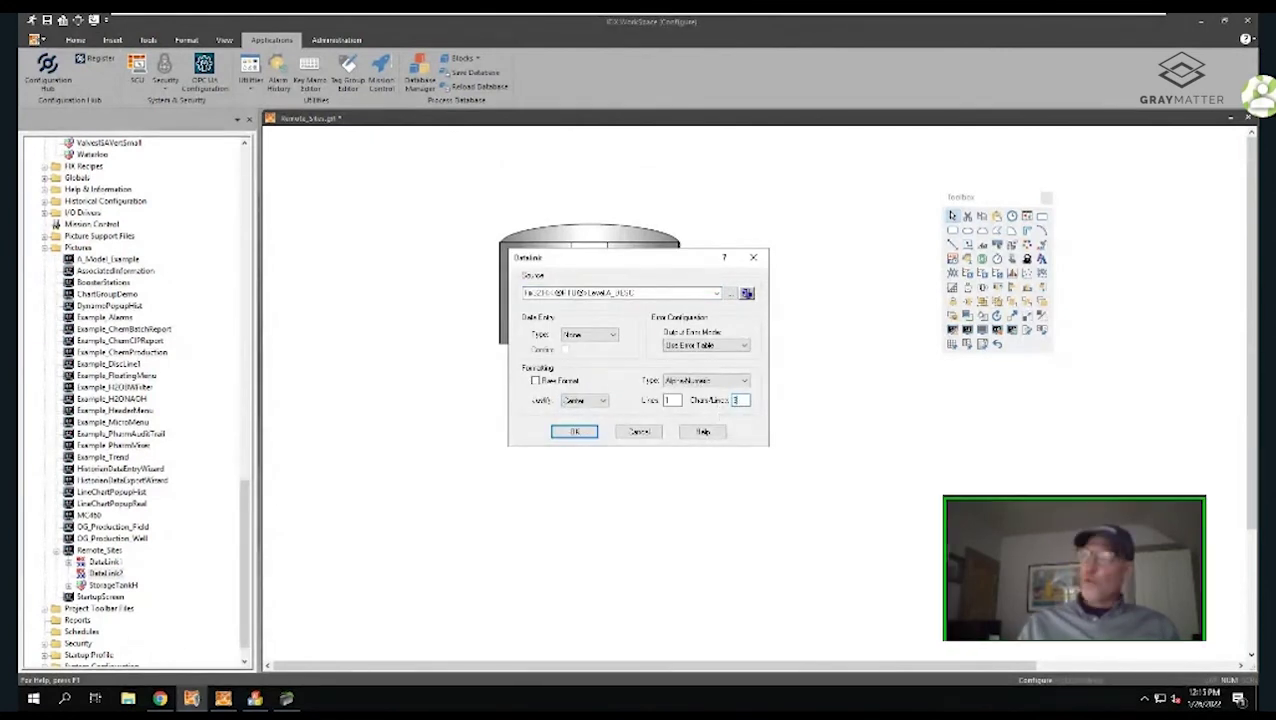
pyautogui.write('30')
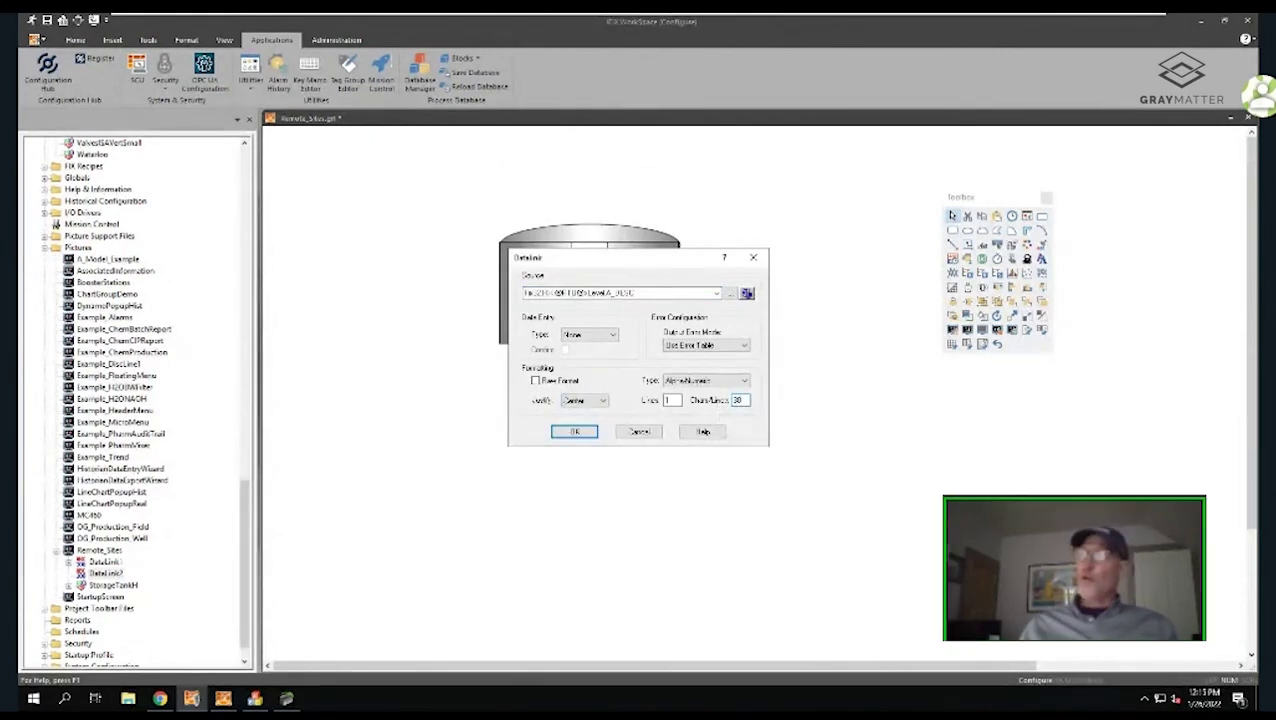
pyautogui.click(578, 433)
pyautogui.click(604, 450)
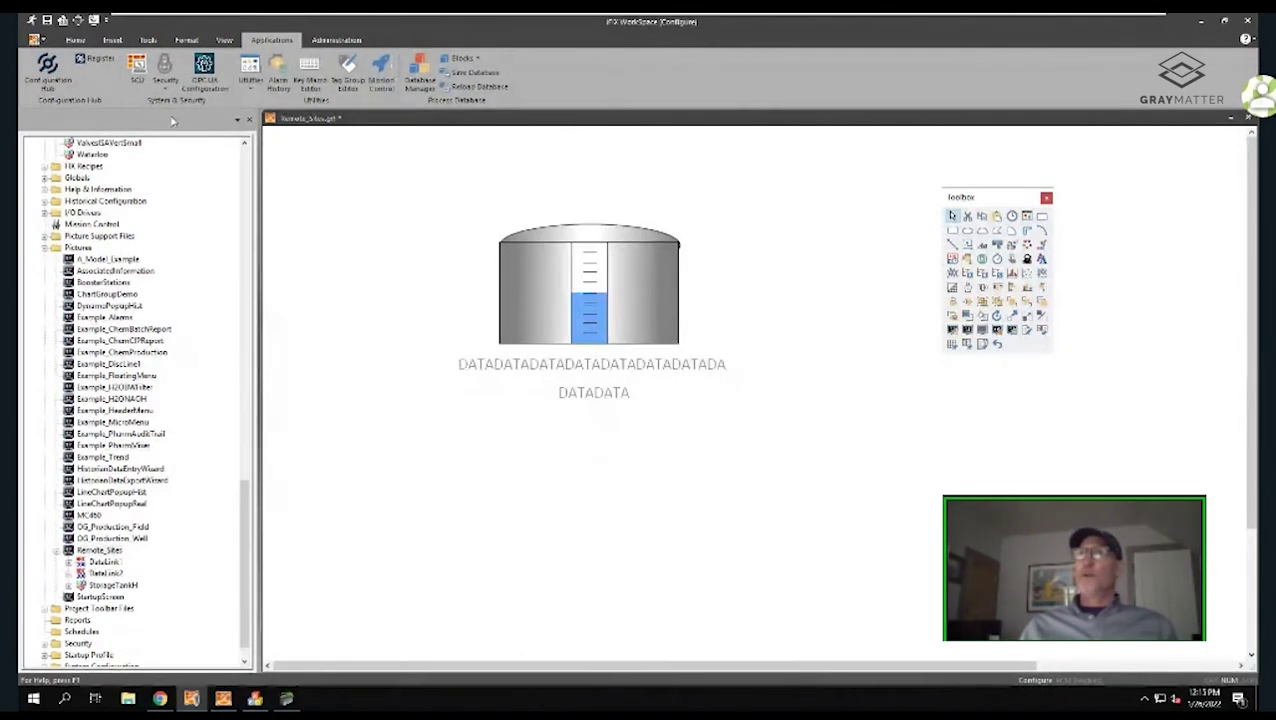
pyautogui.click(47, 21)
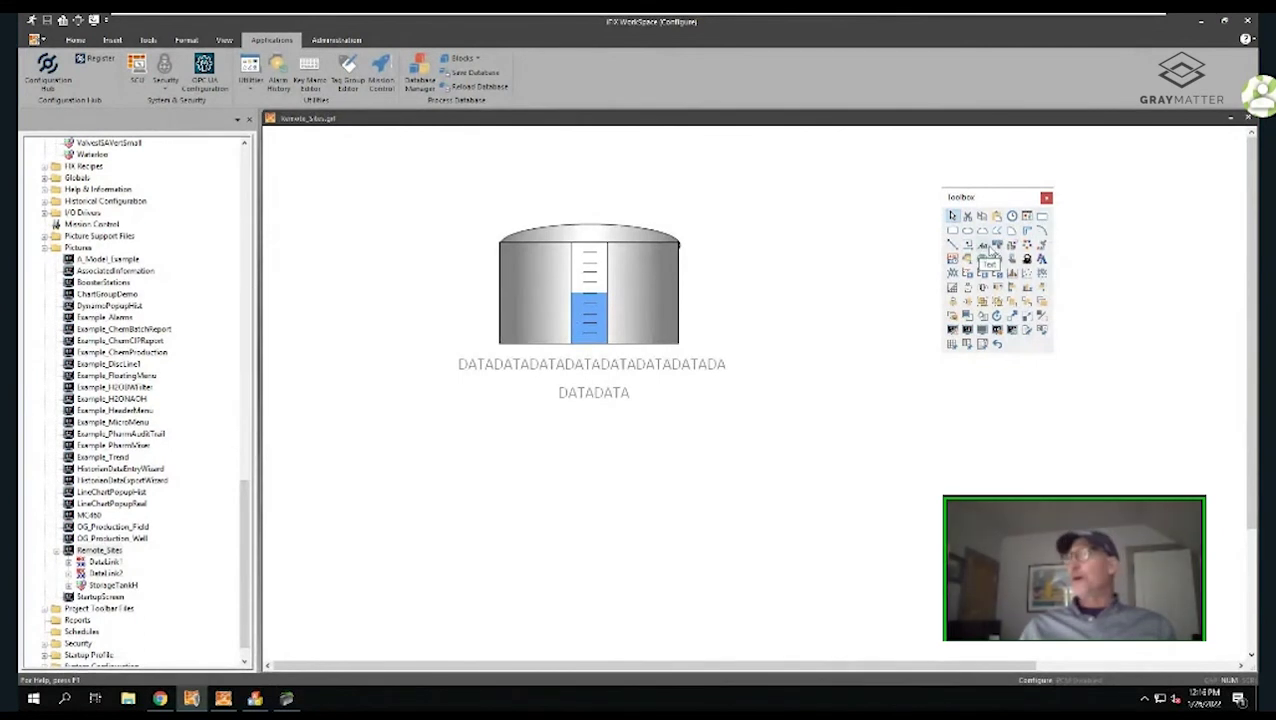
# Add the text RTU1 just above the left edge of the tank
pyautogui.click(990, 252)
pyautogui.click(911, 242)
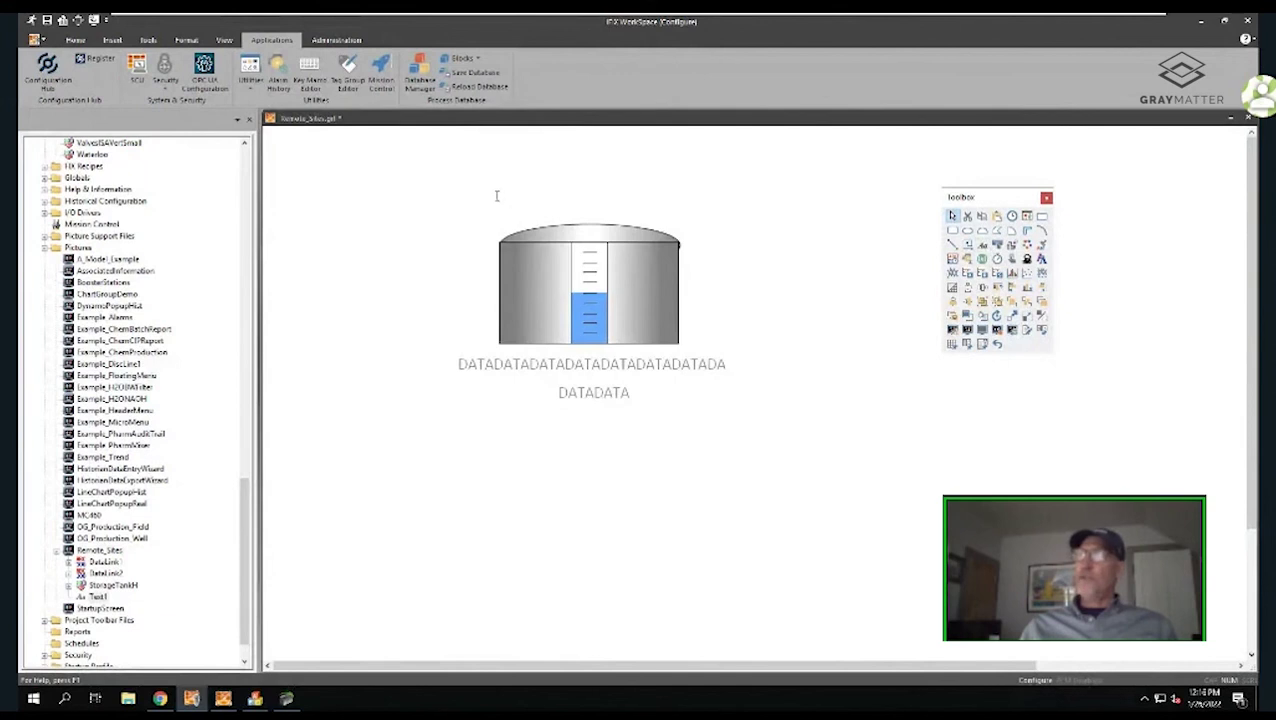
pyautogui.write('RT')
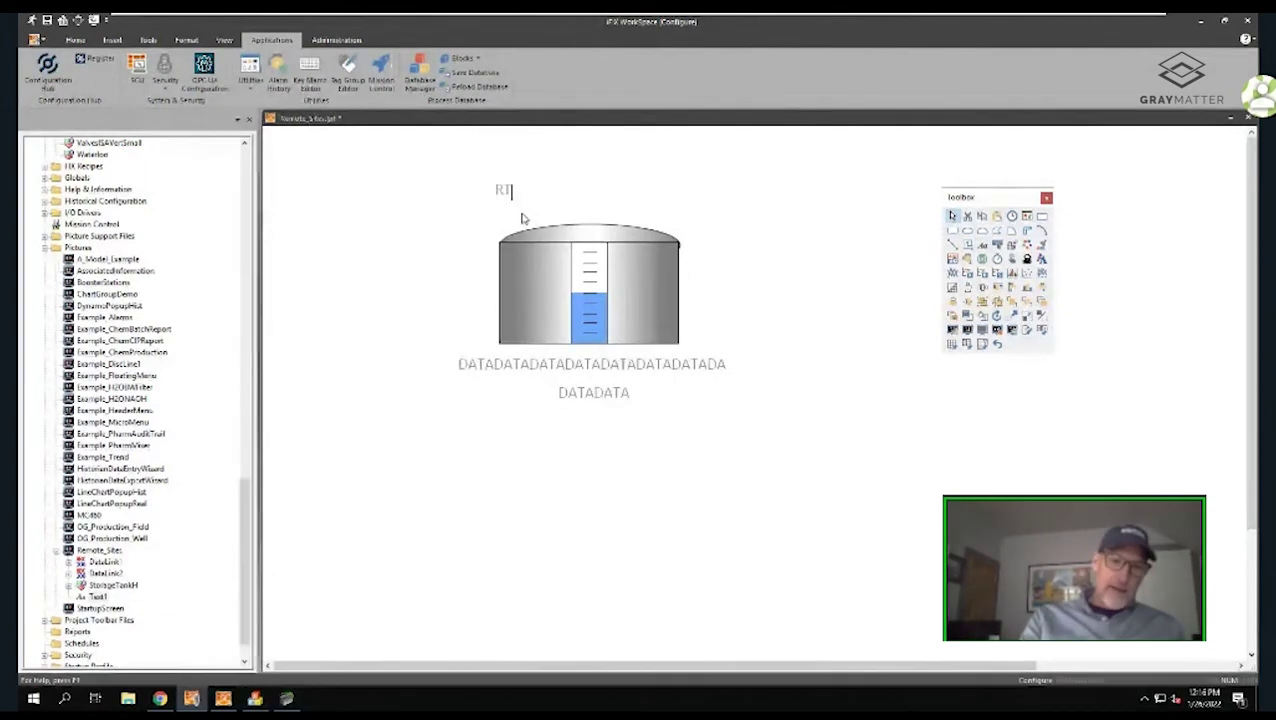
pyautogui.write('U1')
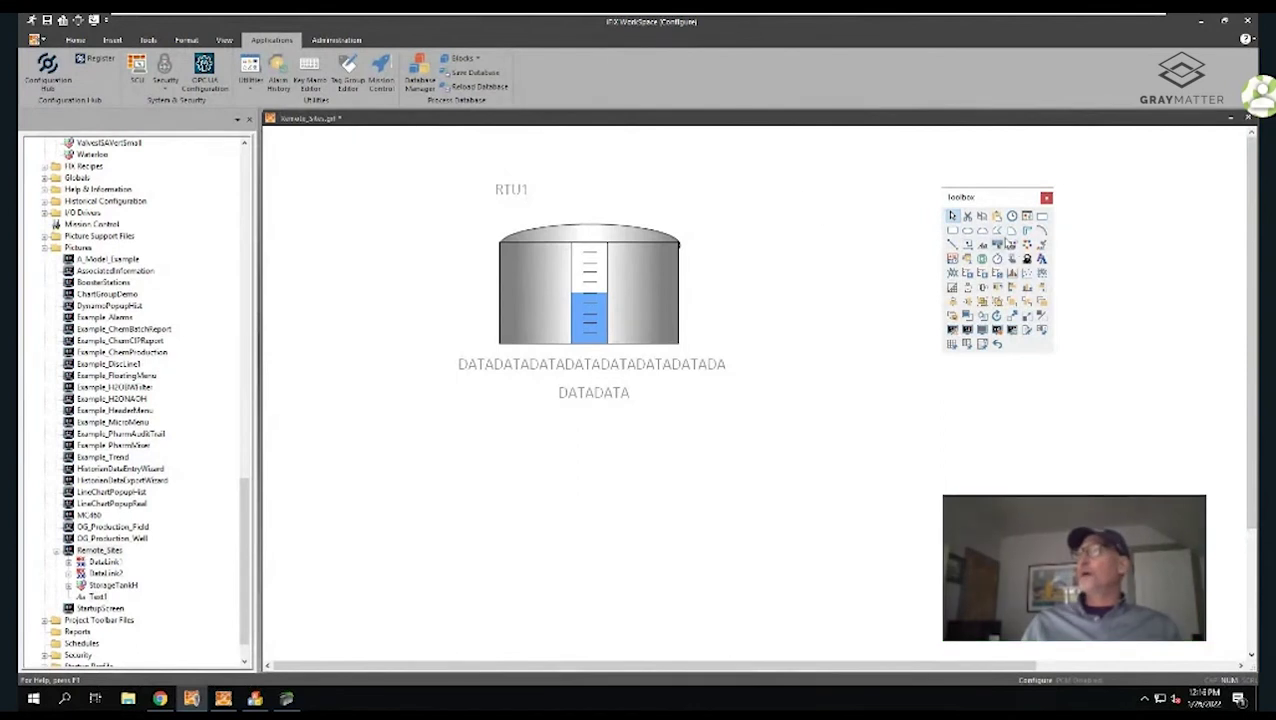
# Add the text RTU2 above the tank's right half, level with the RTU1 text, and save the picture
pyautogui.click(987, 250)
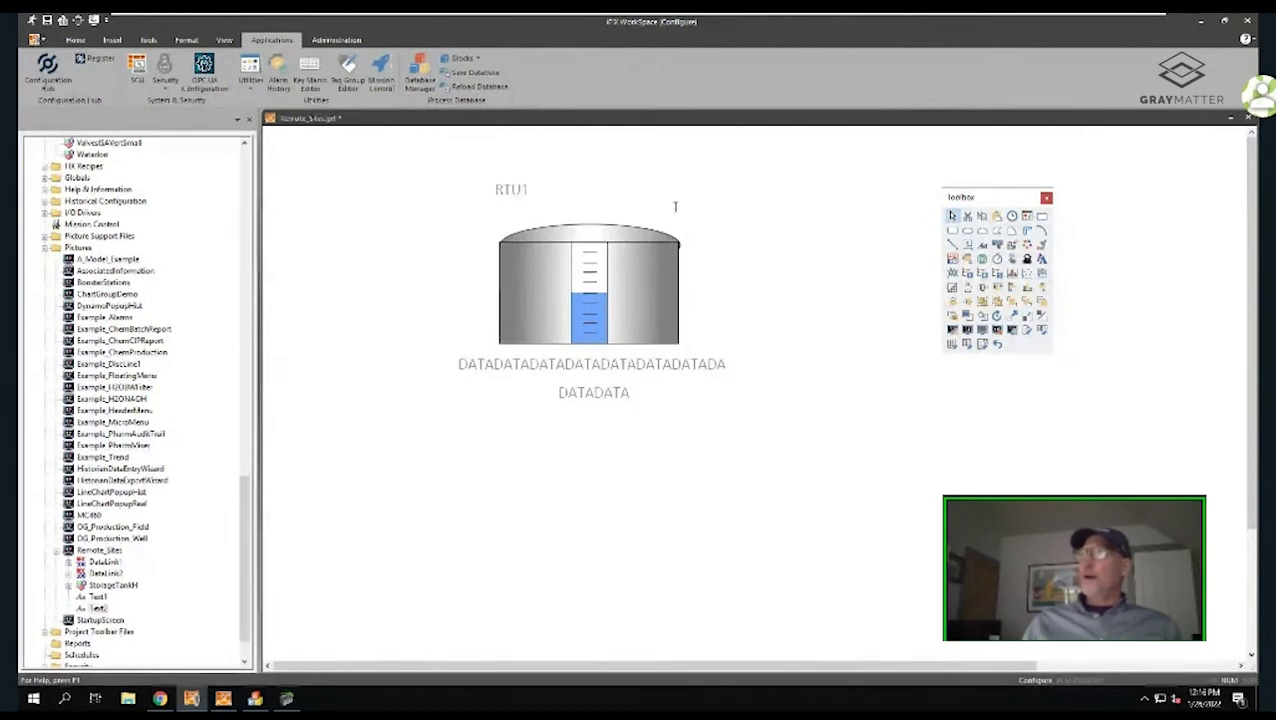
pyautogui.click(608, 188)
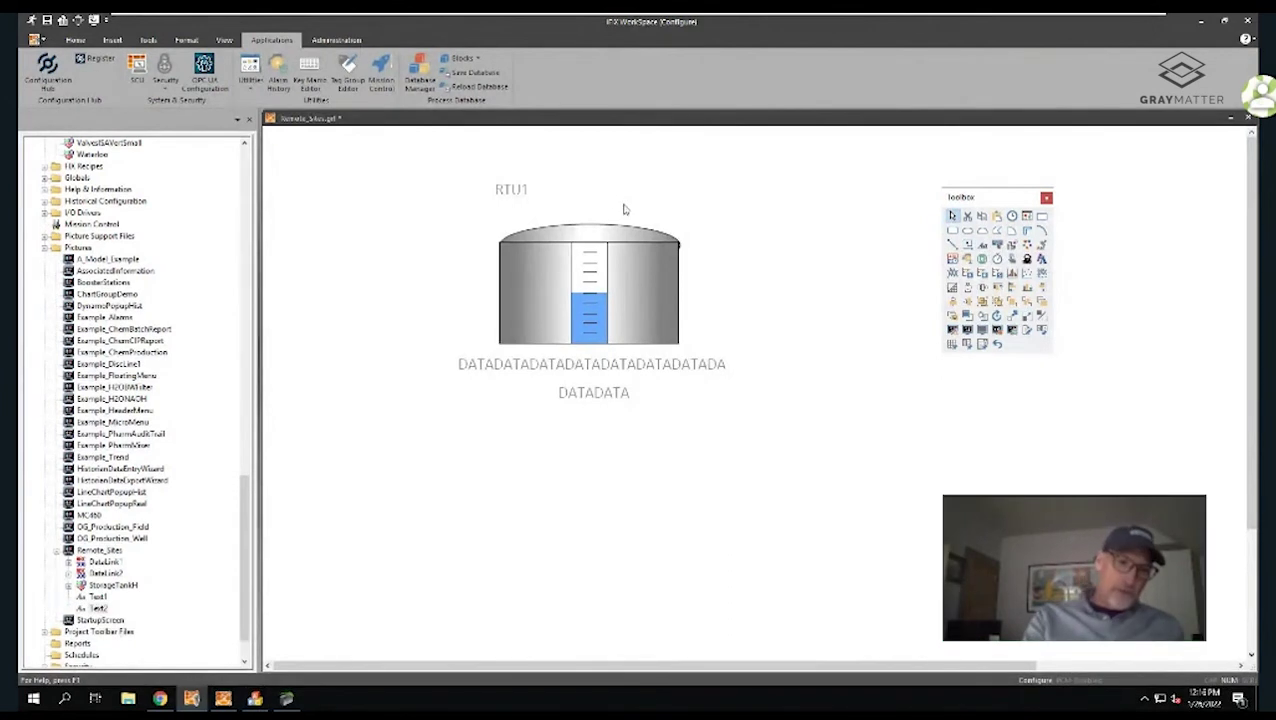
pyautogui.write('RTU2')
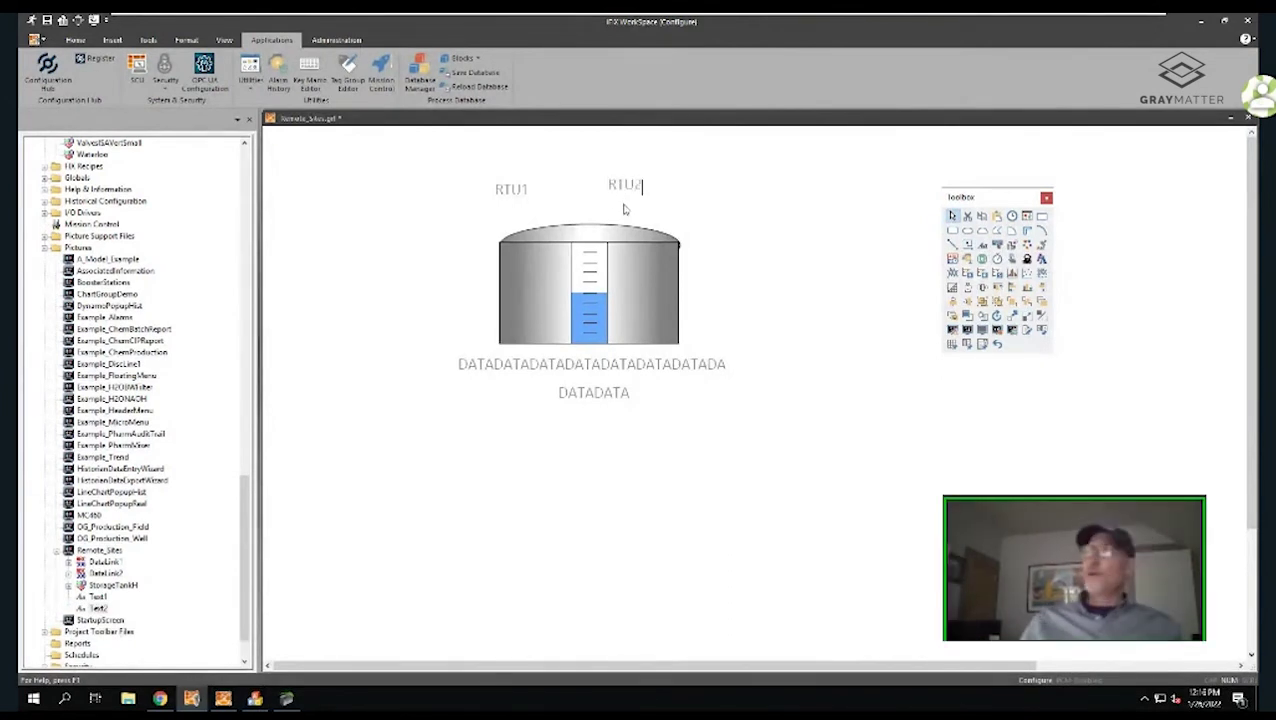
pyautogui.click(638, 197)
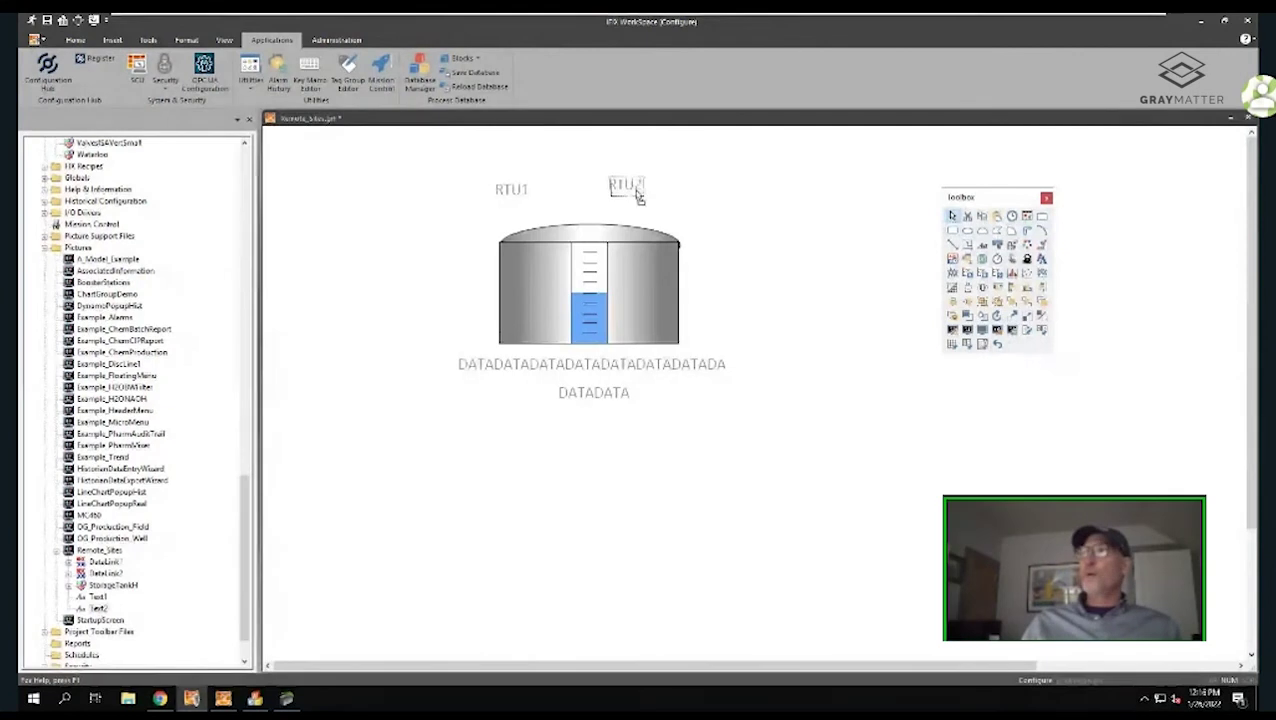
pyautogui.click(686, 220)
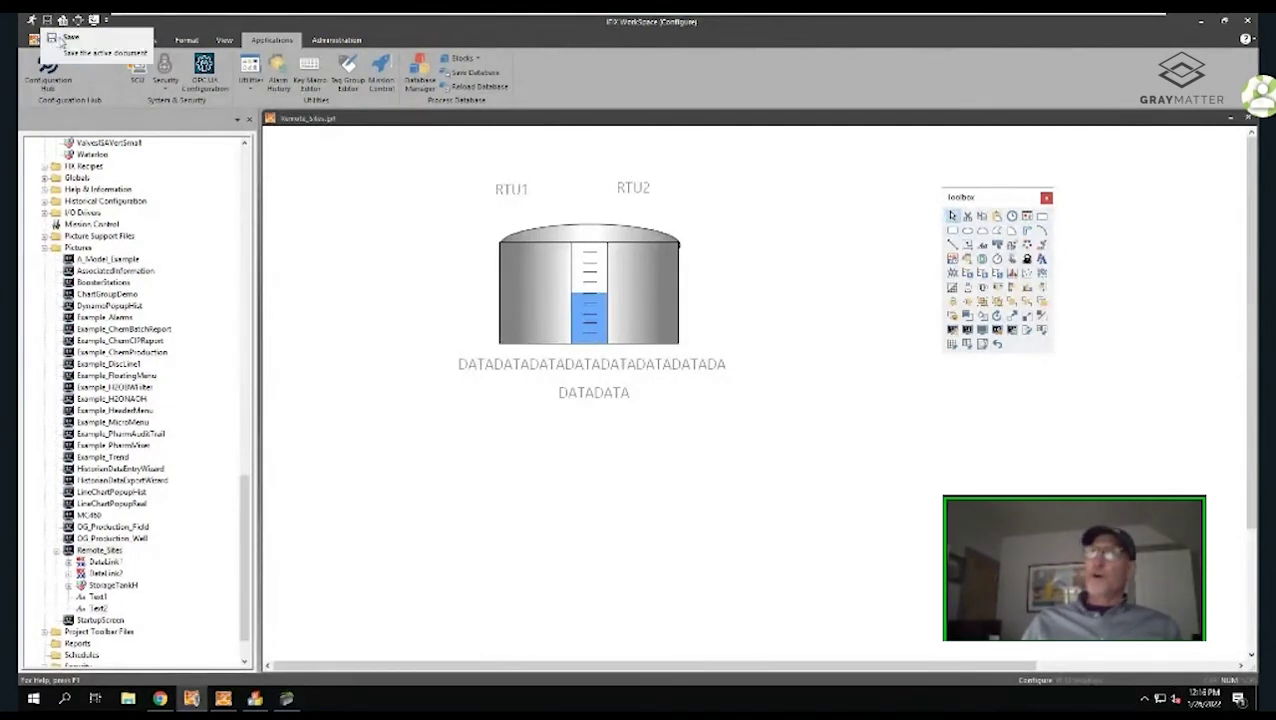
pyautogui.click(47, 20)
# Append a Set Symbol Values action to the click command of the RTU1 text
pyautogui.click(520, 189)
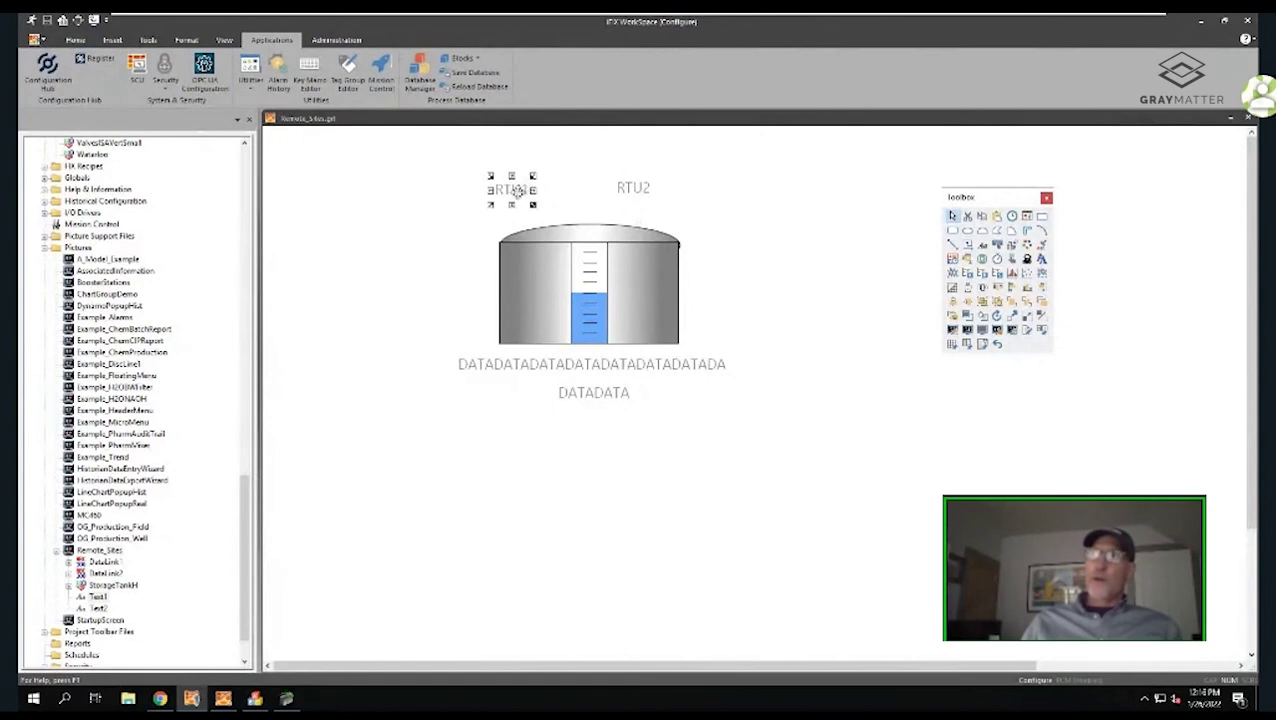
pyautogui.rightClick(517, 190)
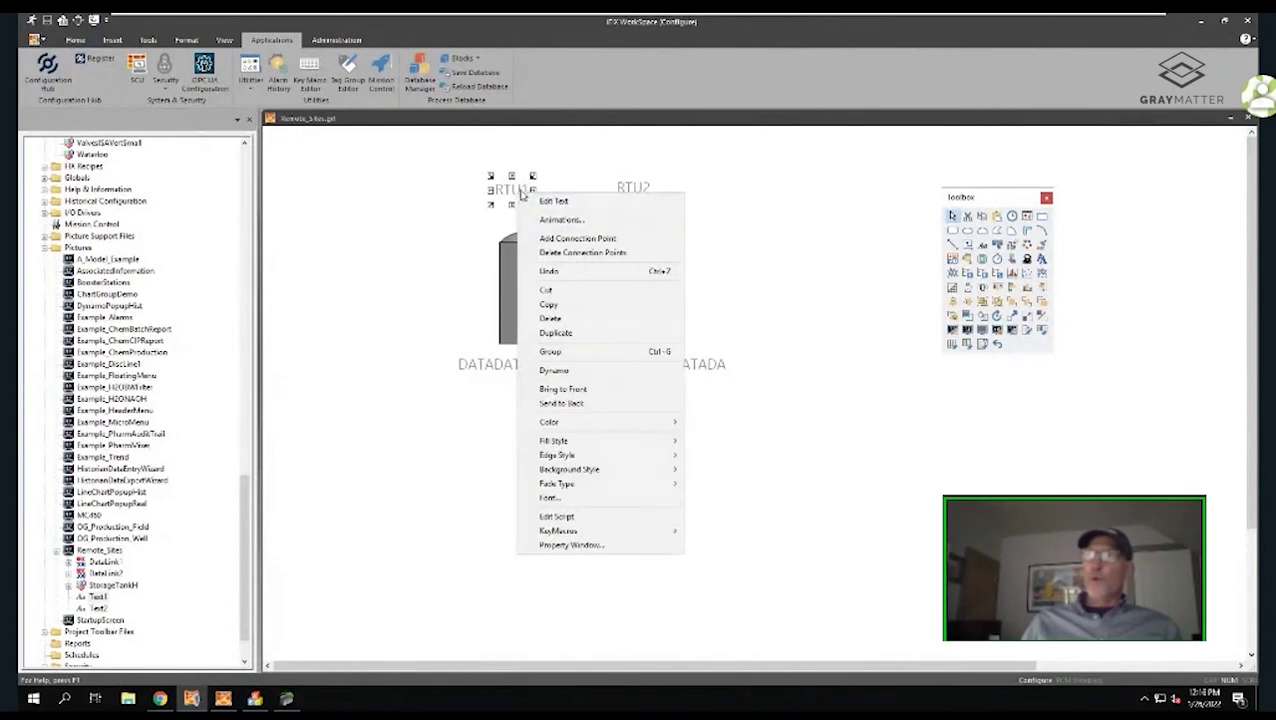
pyautogui.click(580, 220)
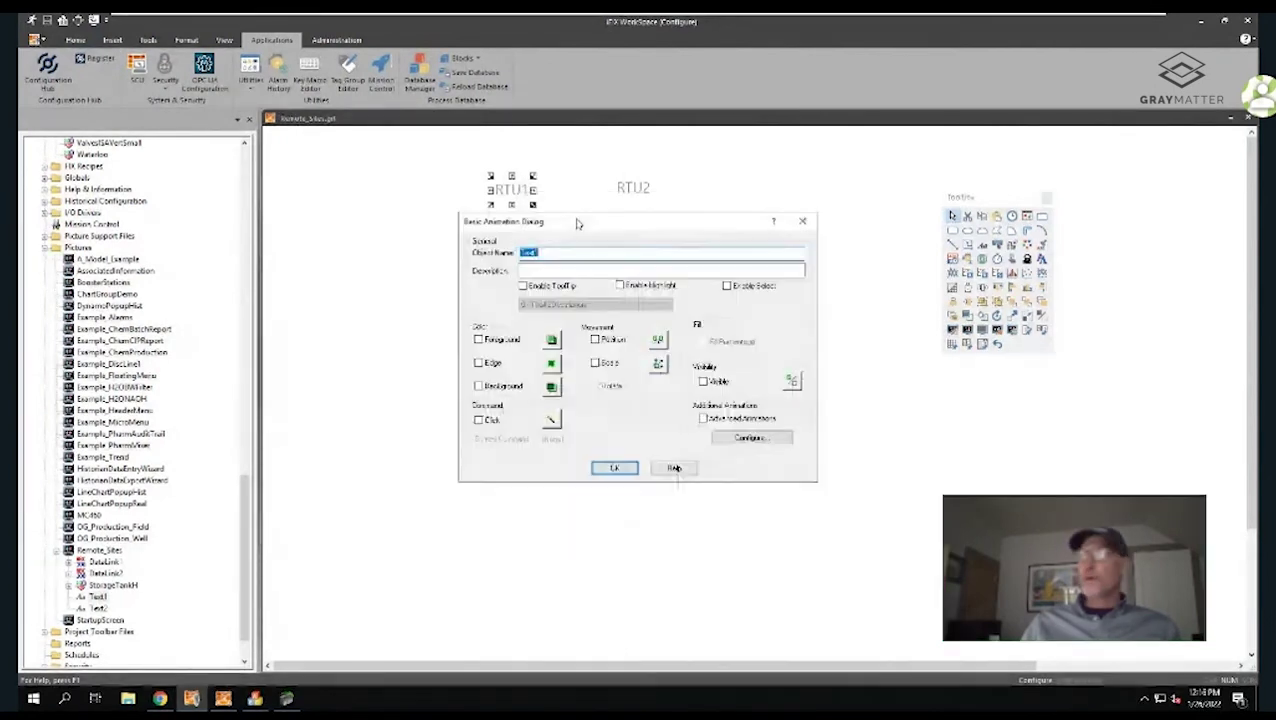
pyautogui.click(552, 421)
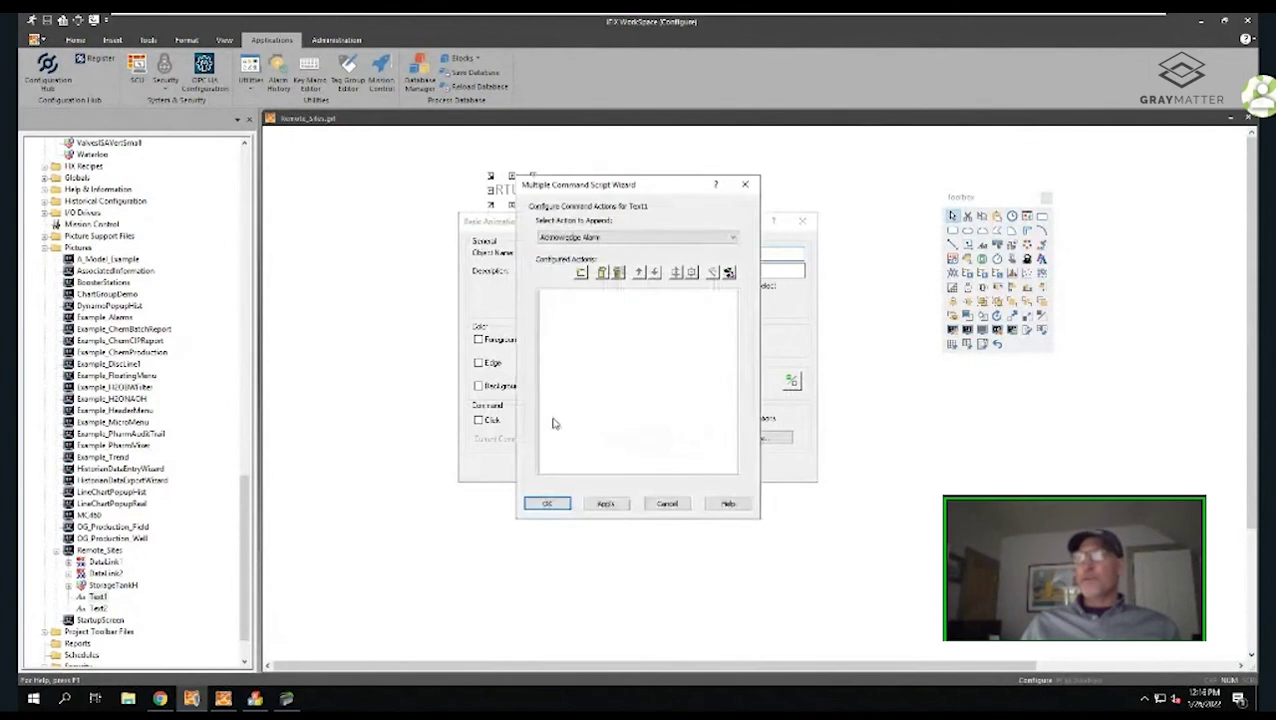
pyautogui.click(580, 237)
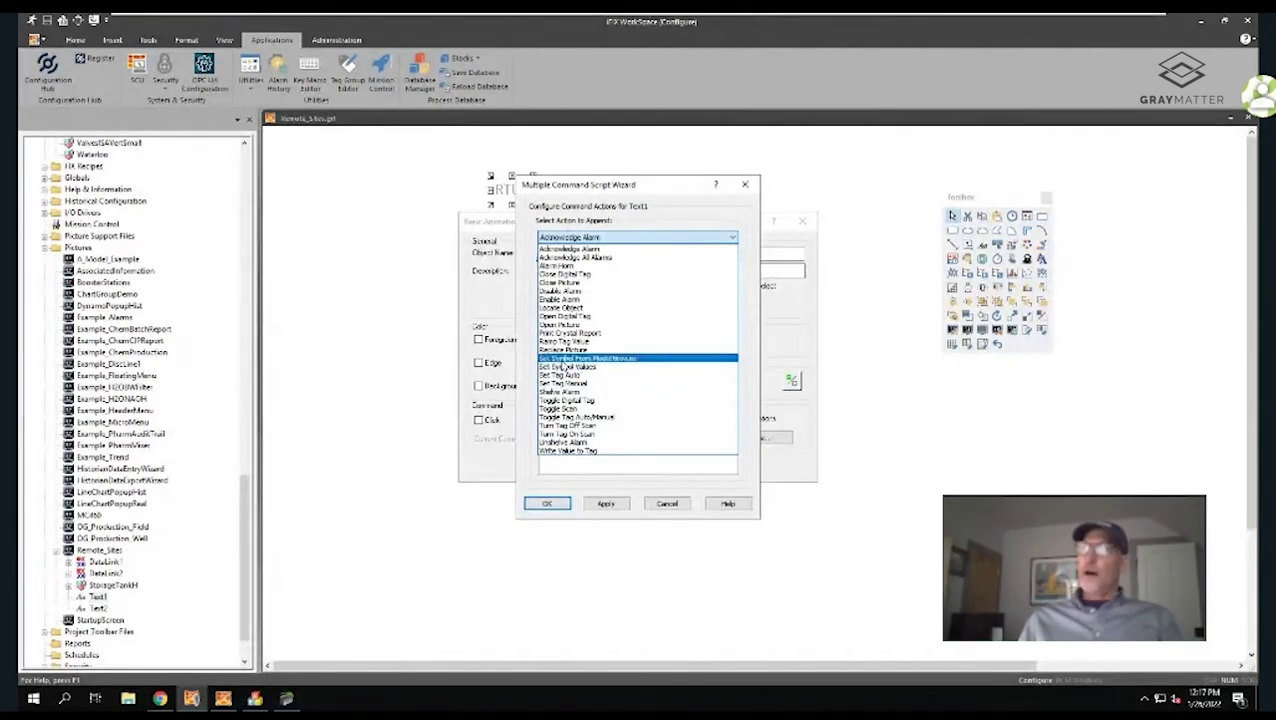
pyautogui.click(566, 367)
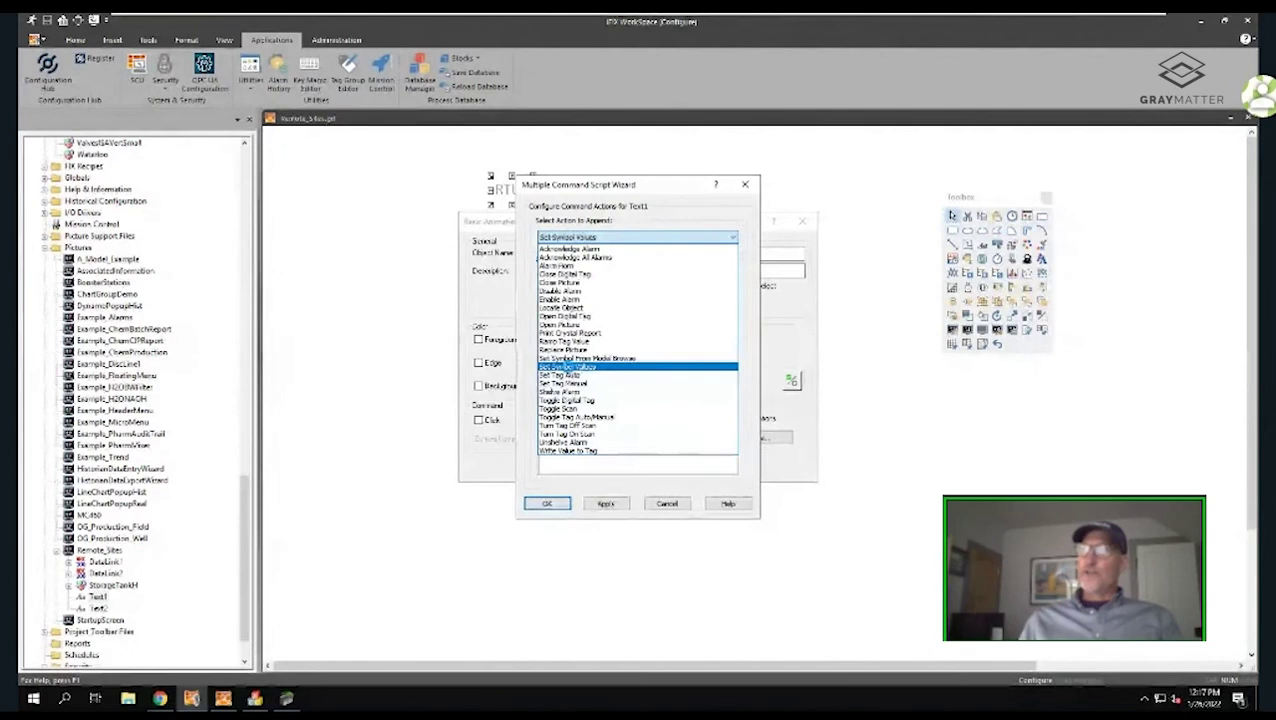
pyautogui.click(566, 367)
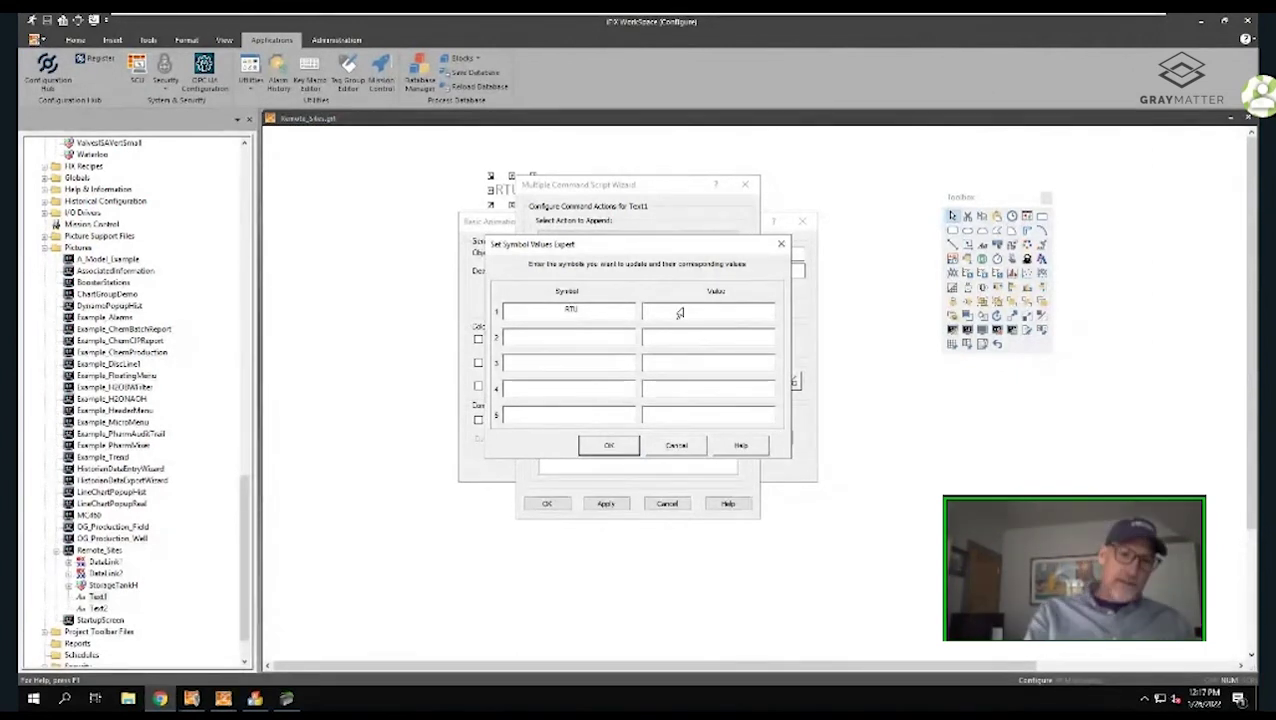
# Assign the value RTU1 to the symbol RTU, then apply the action and accept the RTU1 text's animation settings
pyautogui.click(712, 310)
pyautogui.write('RTU')
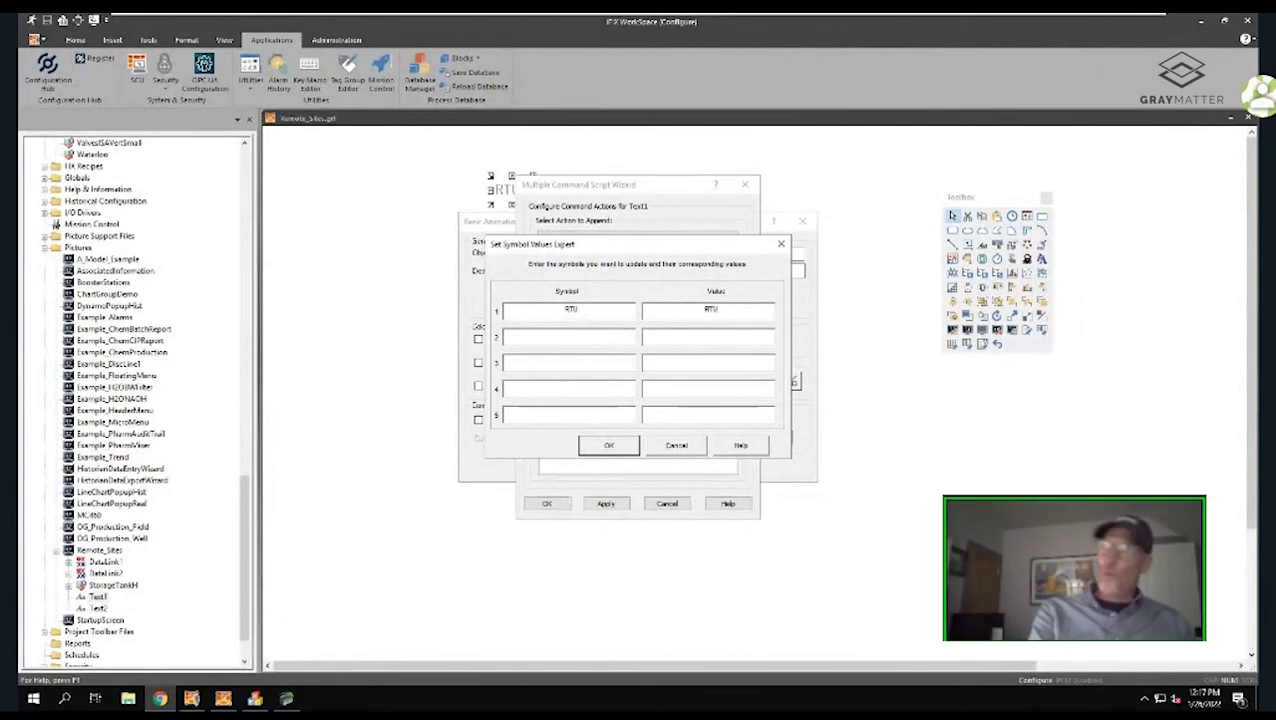
pyautogui.write('1')
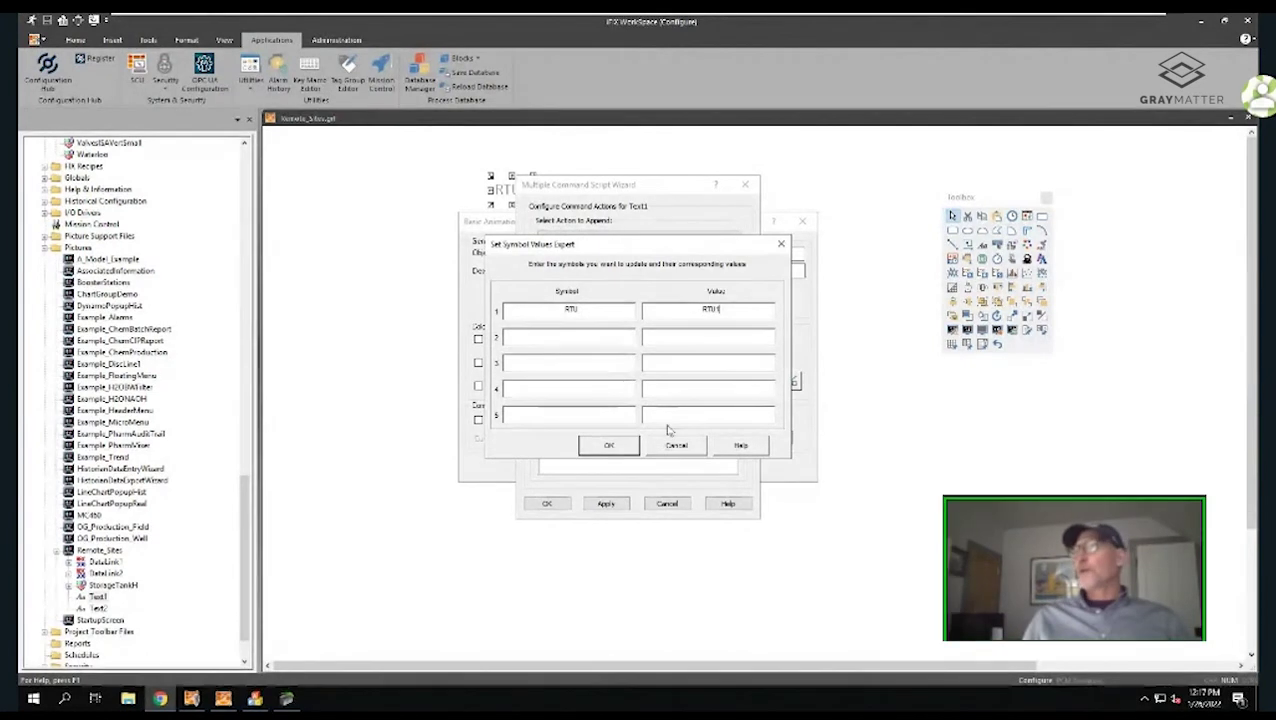
pyautogui.click(609, 447)
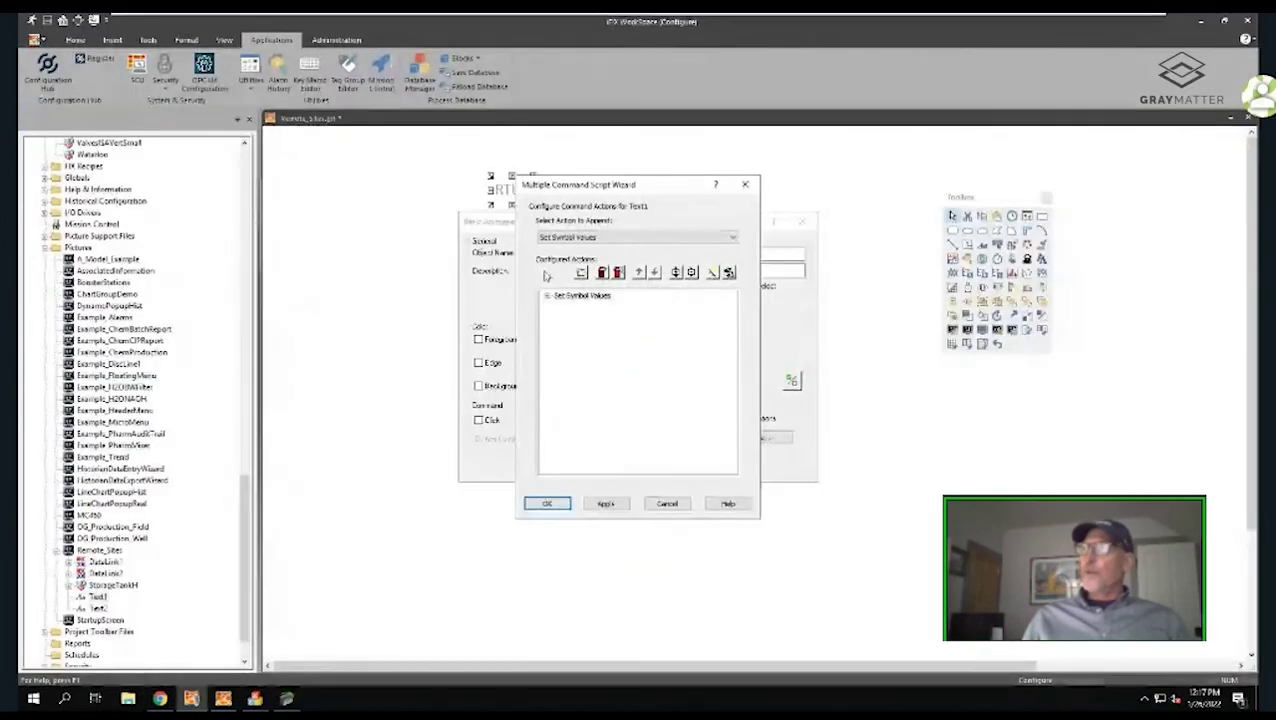
pyautogui.click(547, 296)
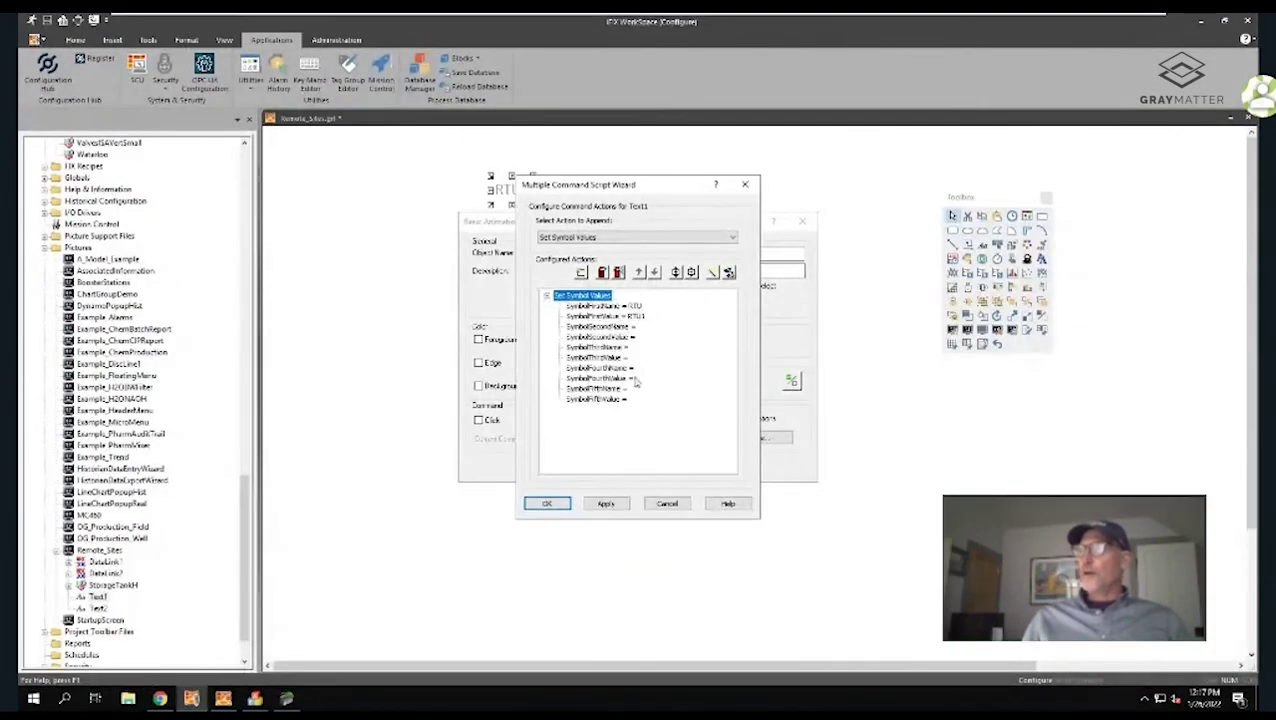
pyautogui.click(606, 503)
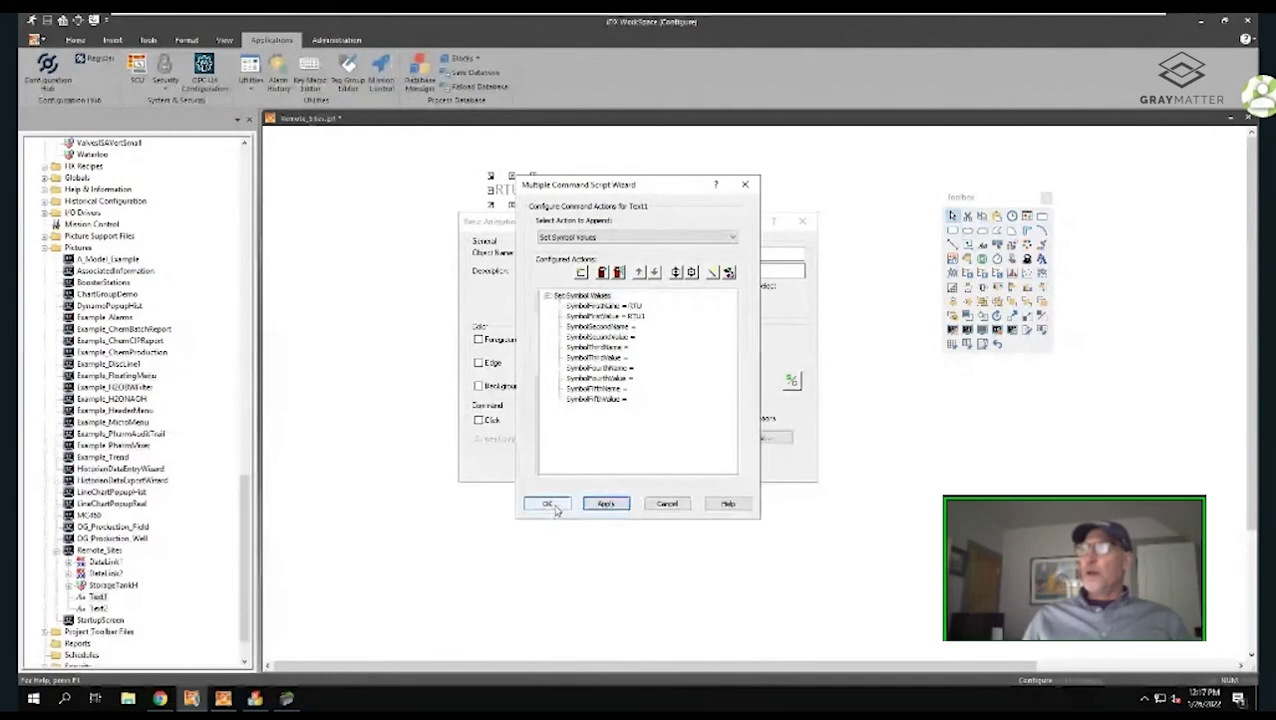
pyautogui.click(552, 505)
pyautogui.click(609, 467)
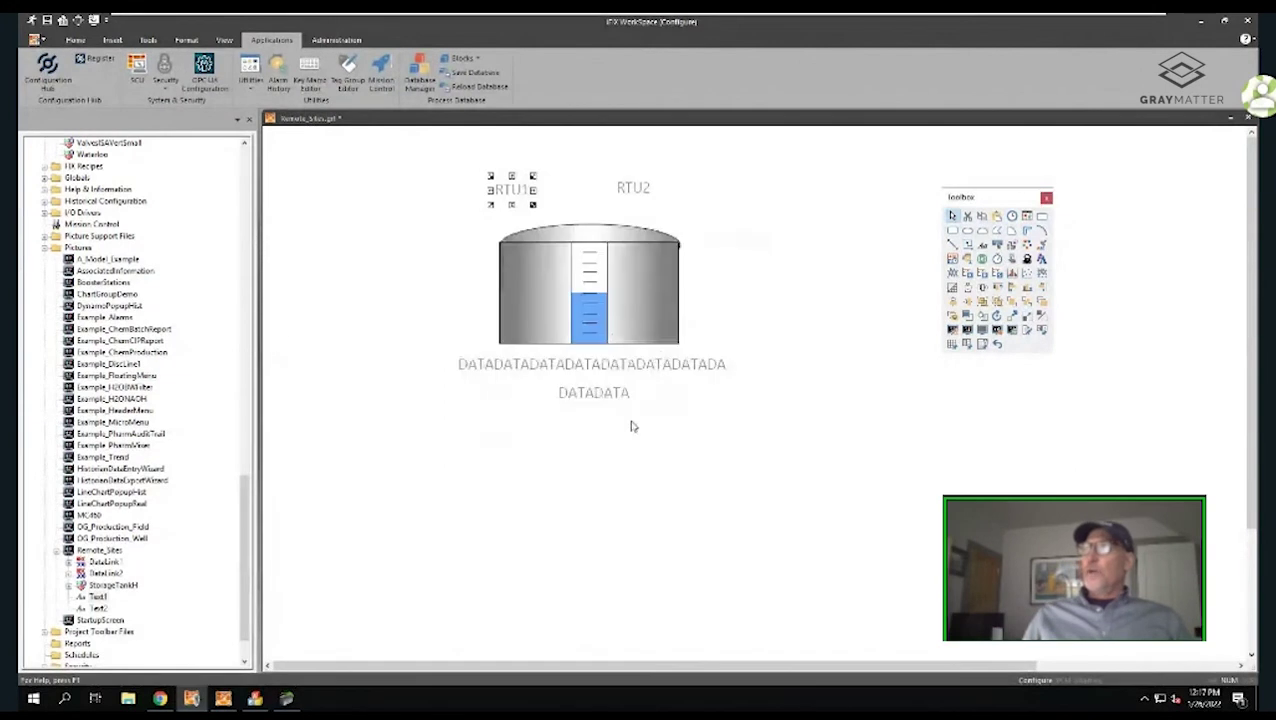
# Append a Set Symbol Values action to the click command of the RTU2 text
pyautogui.click(623, 183)
pyautogui.rightClick(630, 191)
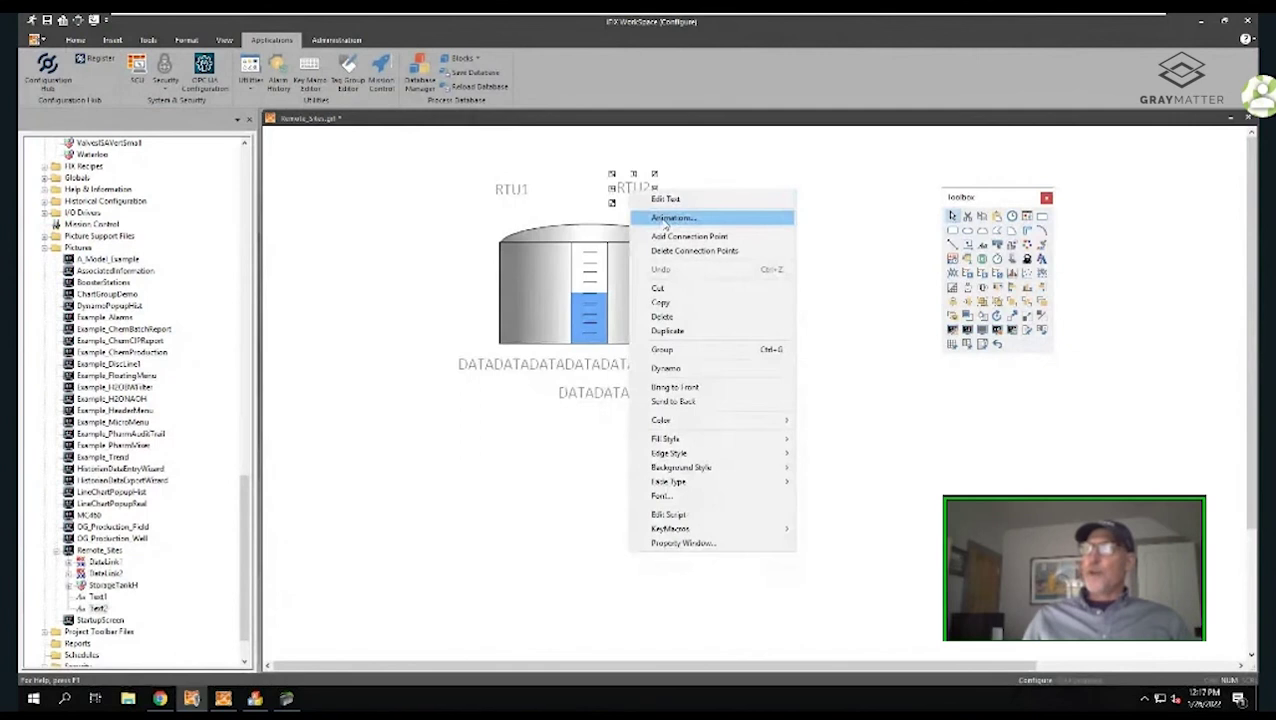
pyautogui.click(668, 217)
pyautogui.click(550, 419)
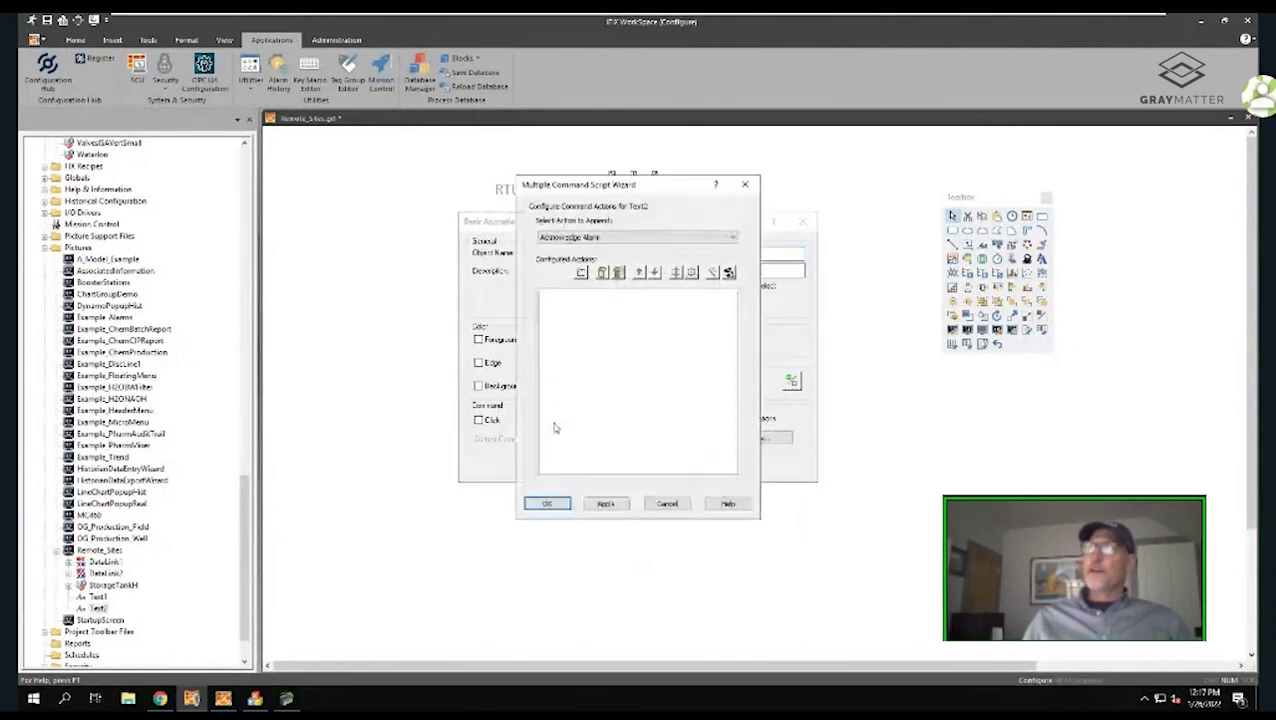
pyautogui.click(594, 236)
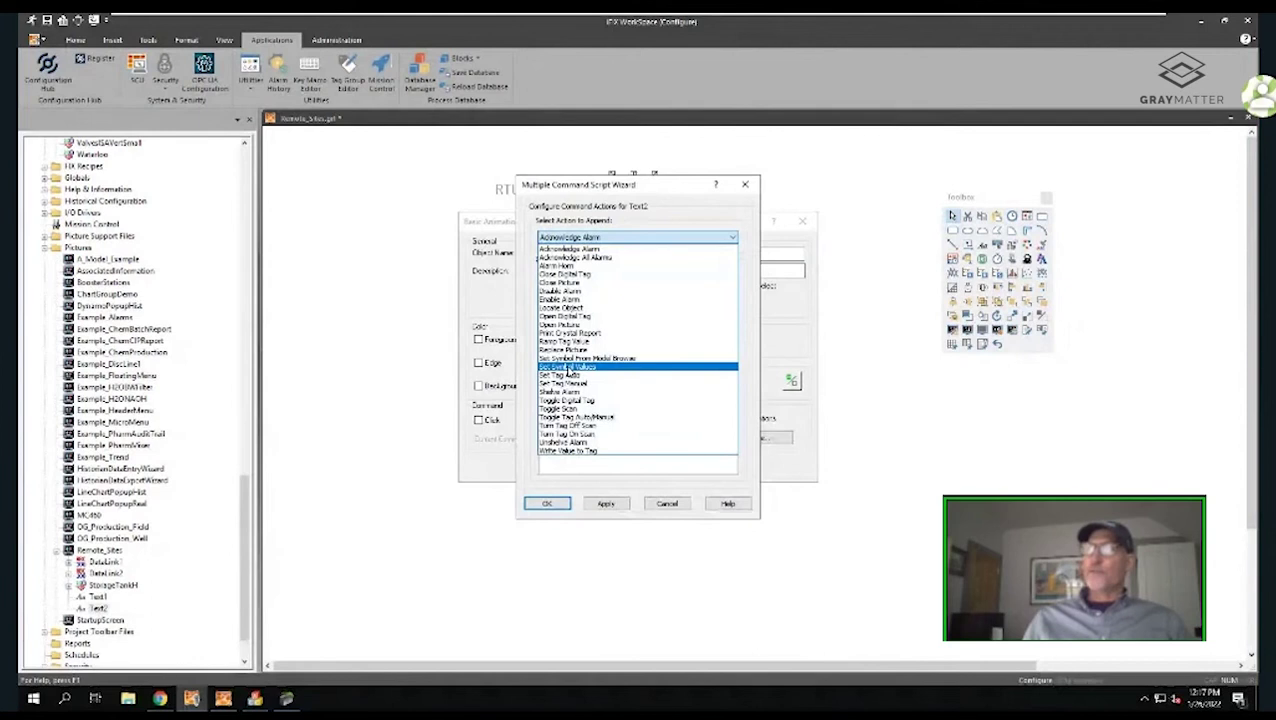
pyautogui.click(568, 368)
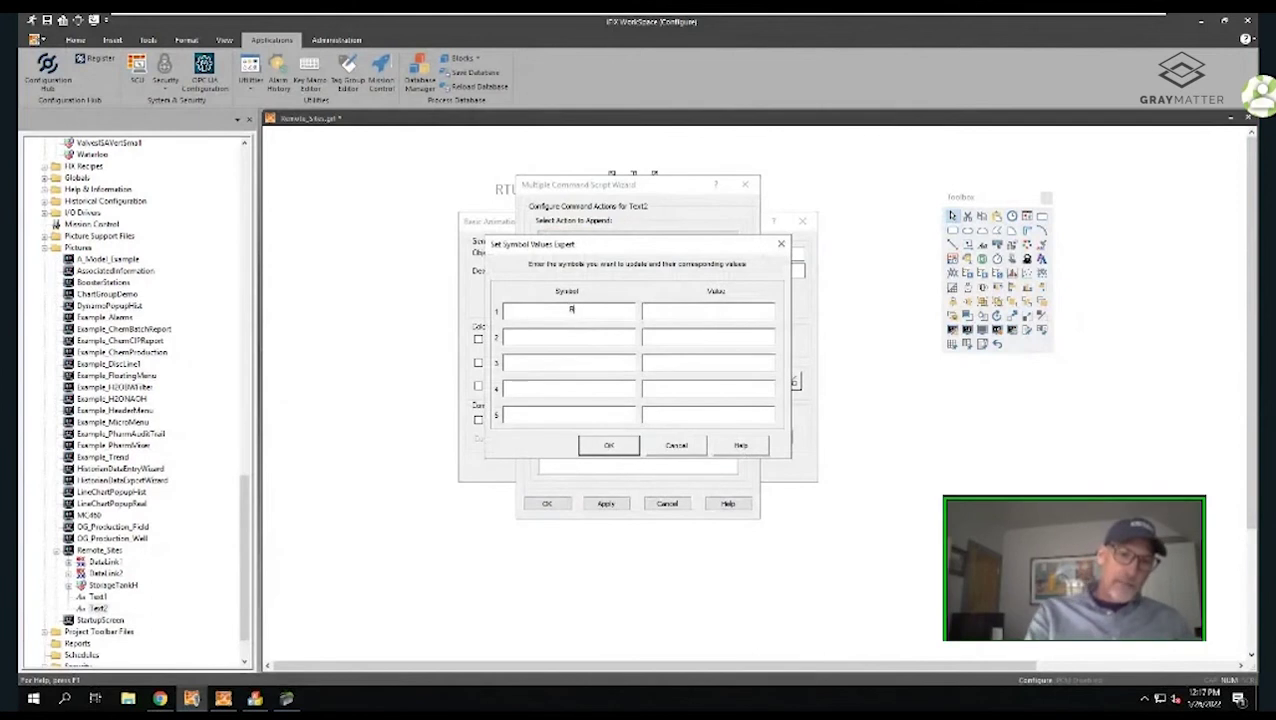
# Assign the value RTU2 to the symbol RTU, accept the RTU2 text's action and animation settings, and save the picture
pyautogui.click(567, 309)
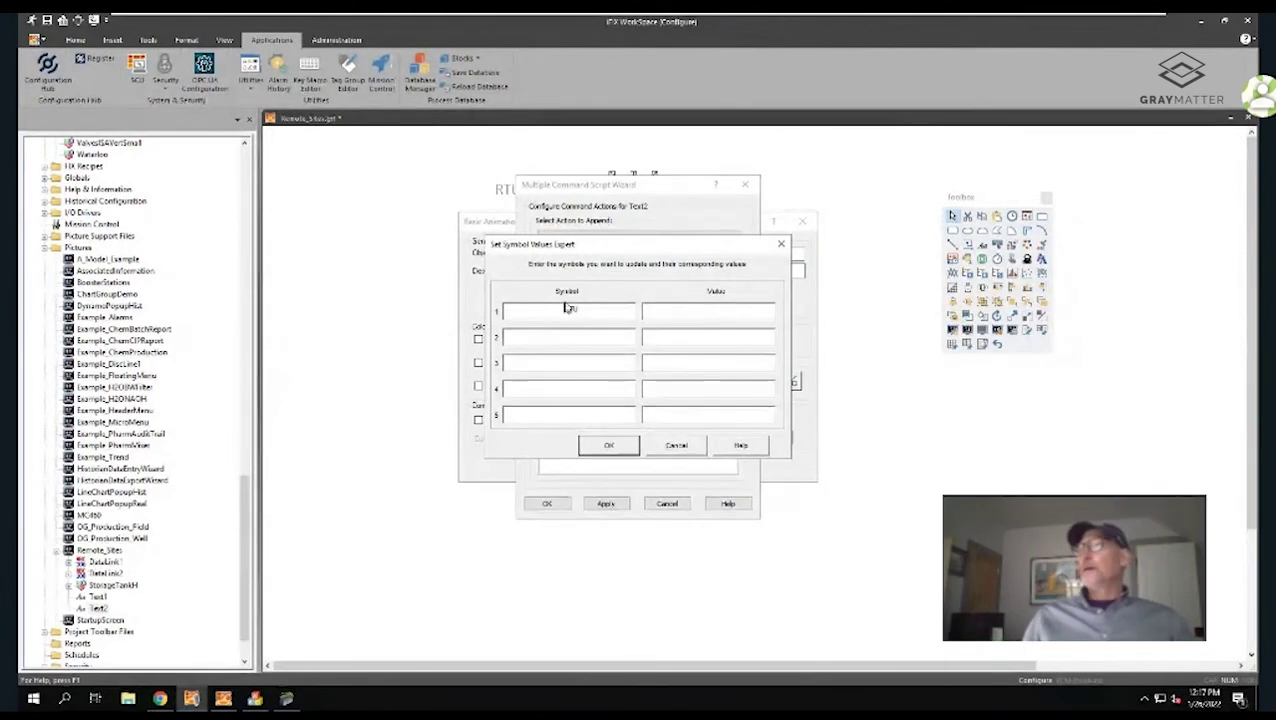
pyautogui.click(689, 314)
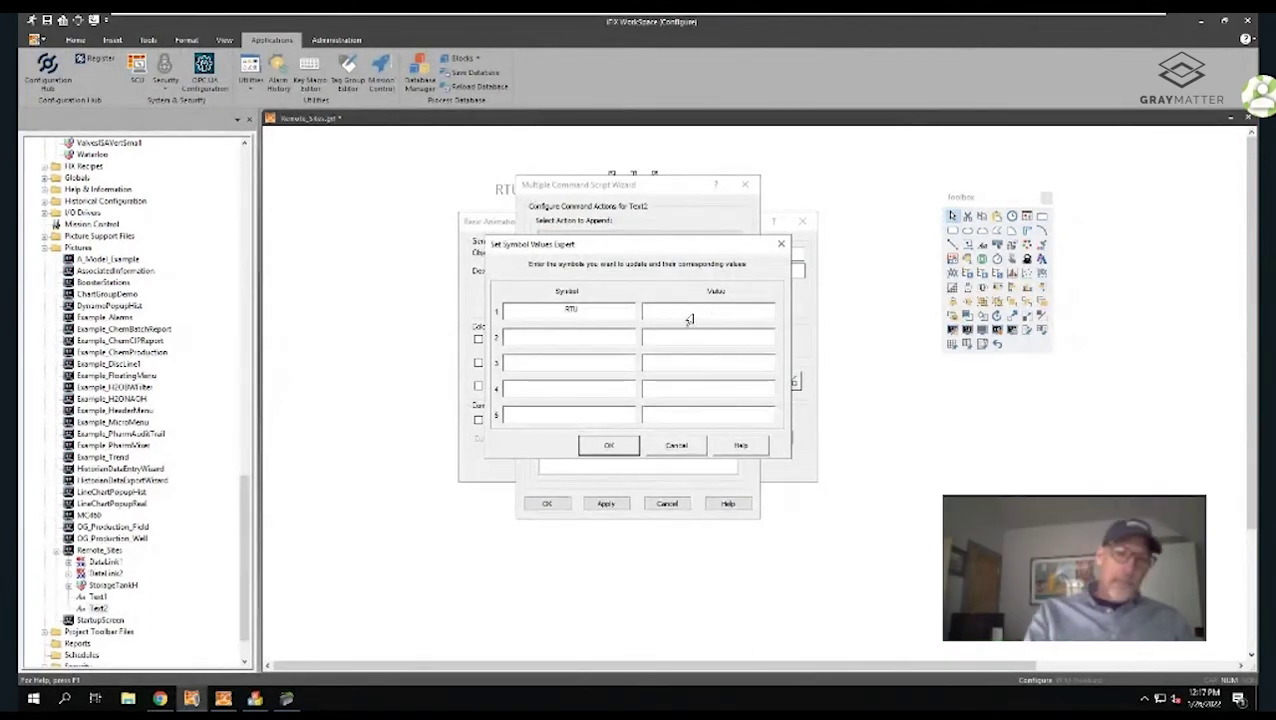
pyautogui.write('RTU2')
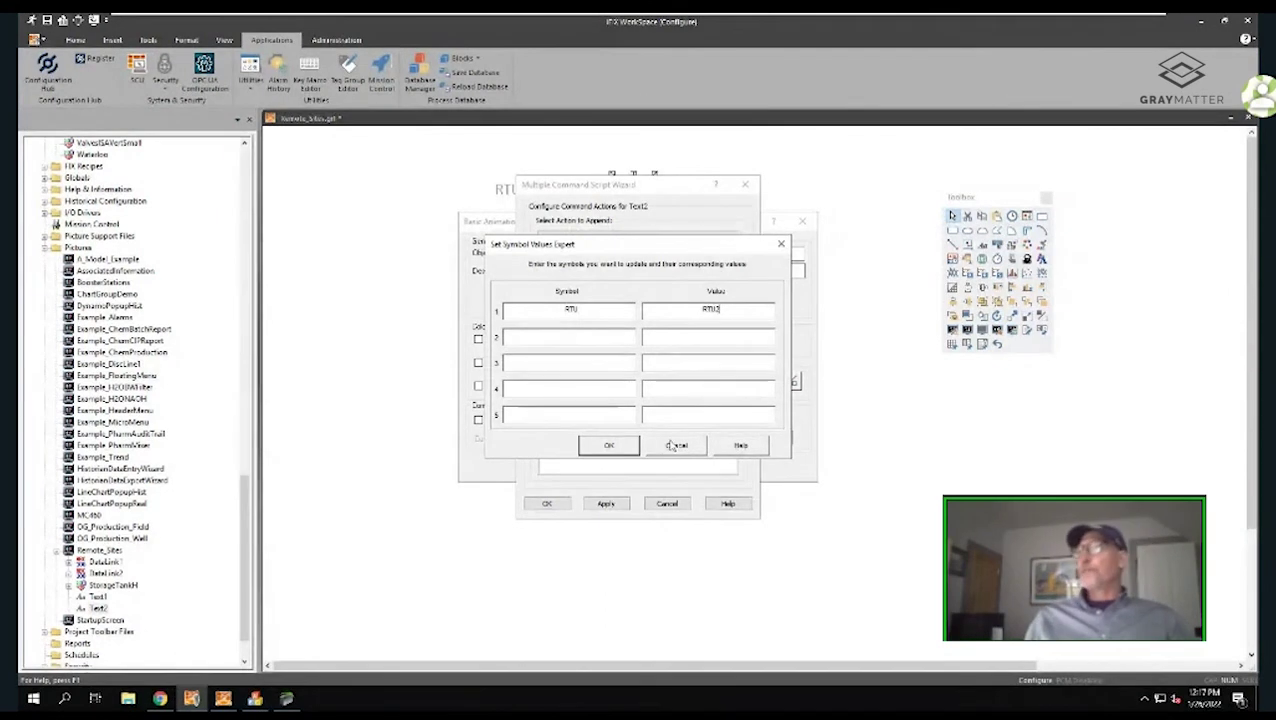
pyautogui.click(612, 447)
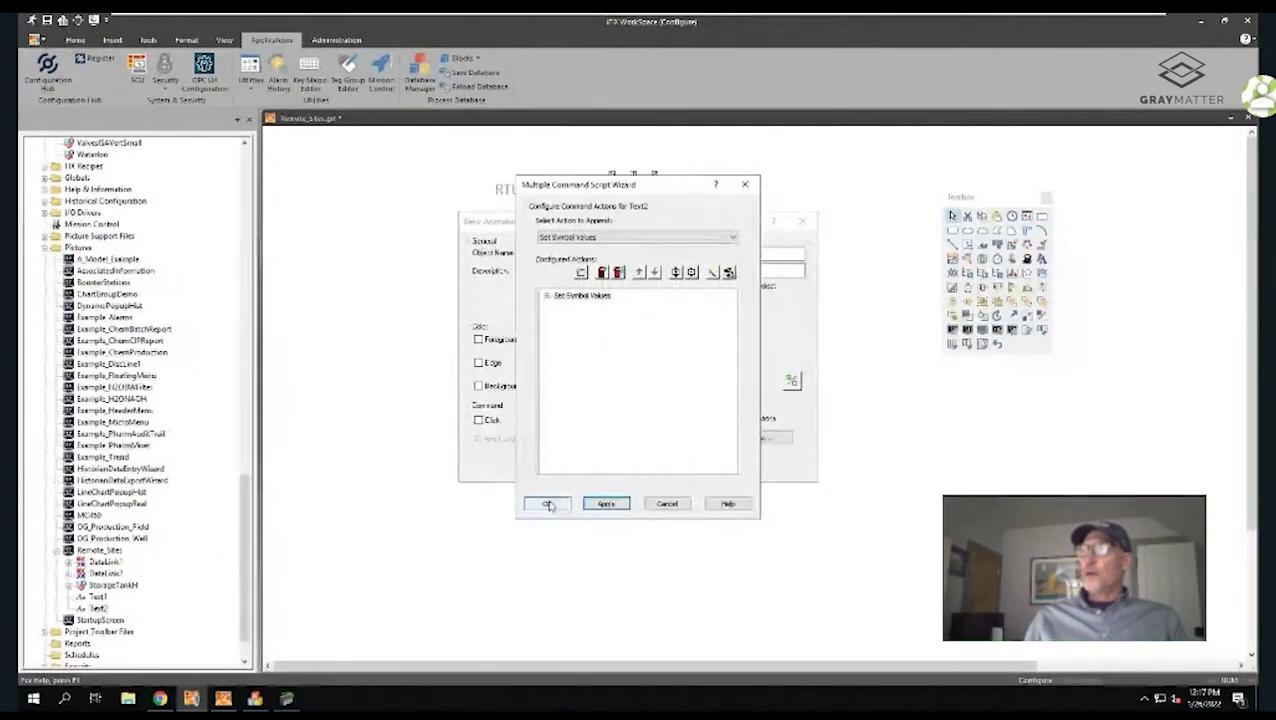
pyautogui.click(548, 503)
pyautogui.click(612, 469)
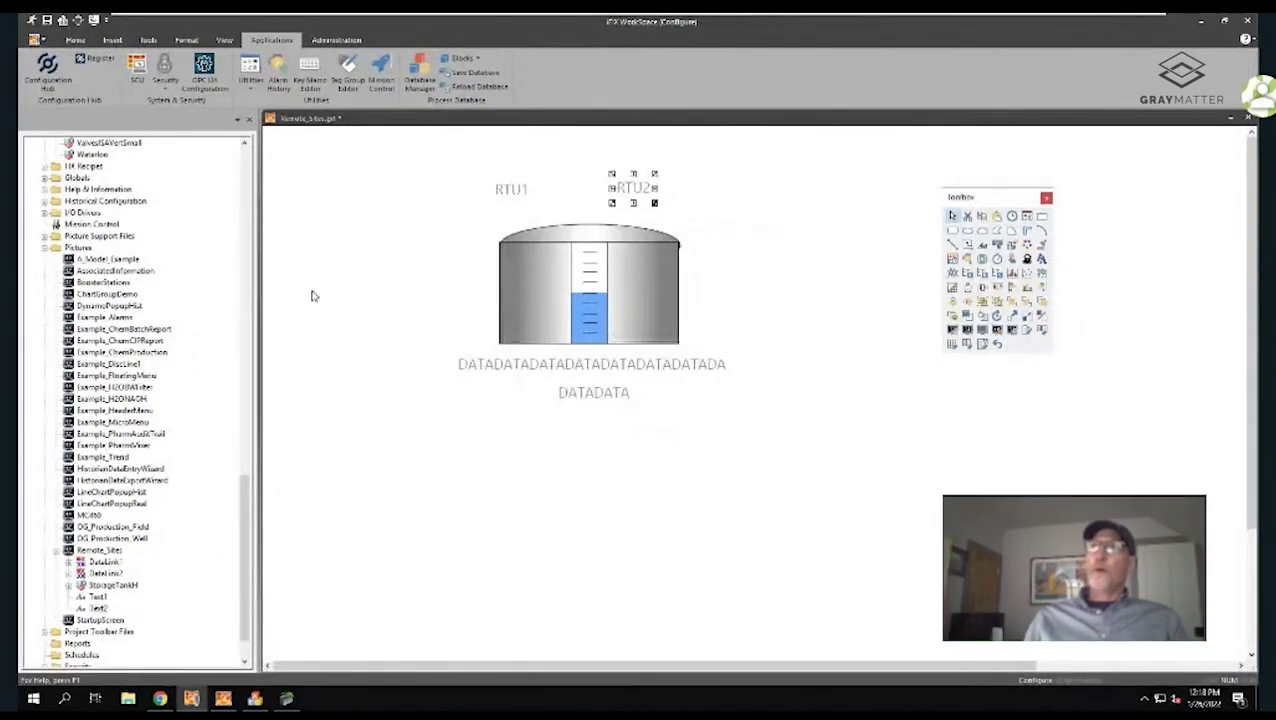
pyautogui.click(46, 20)
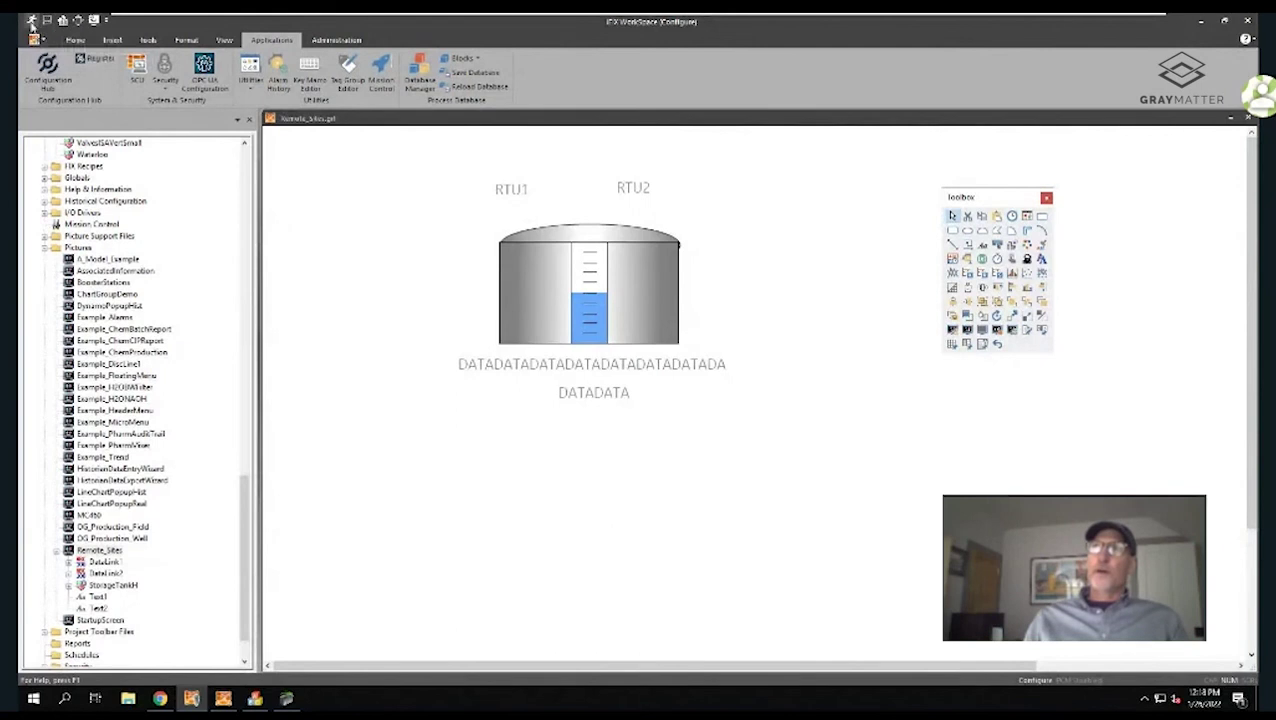
# Test switching the tank between RTU1 and RTU2 in run mode, then return to configure mode
pyautogui.click(31, 21)
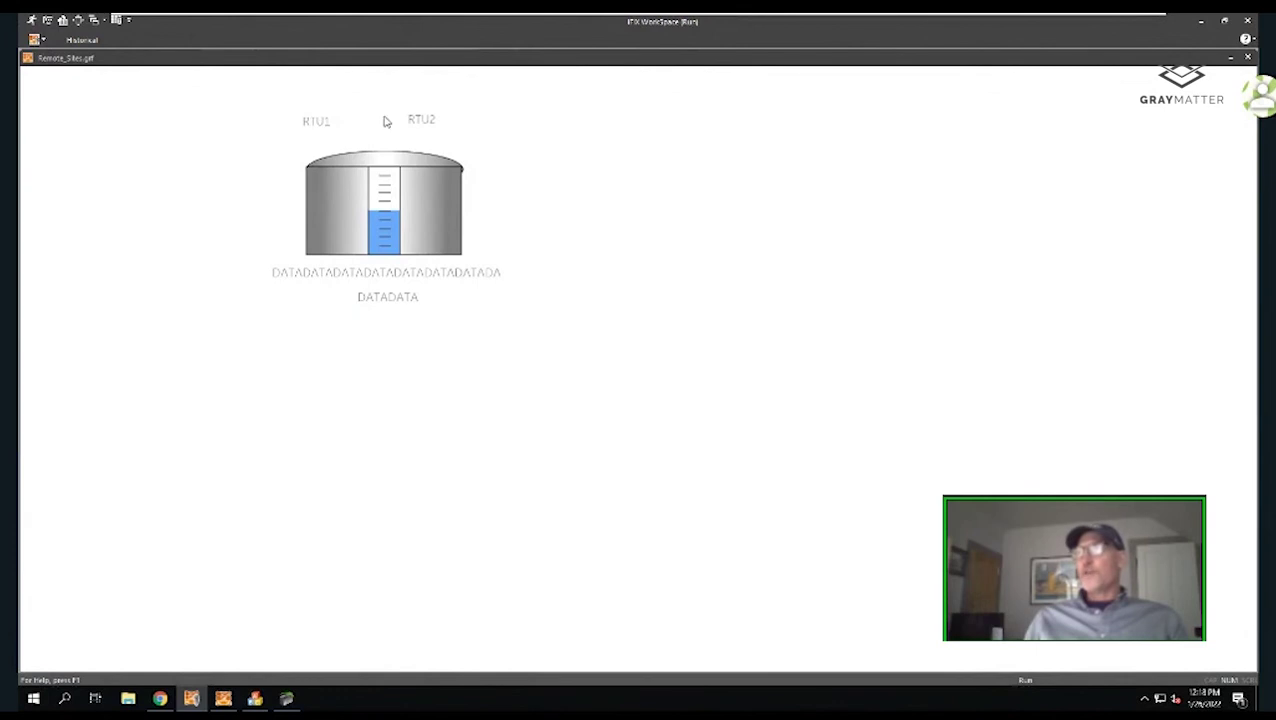
pyautogui.click(316, 122)
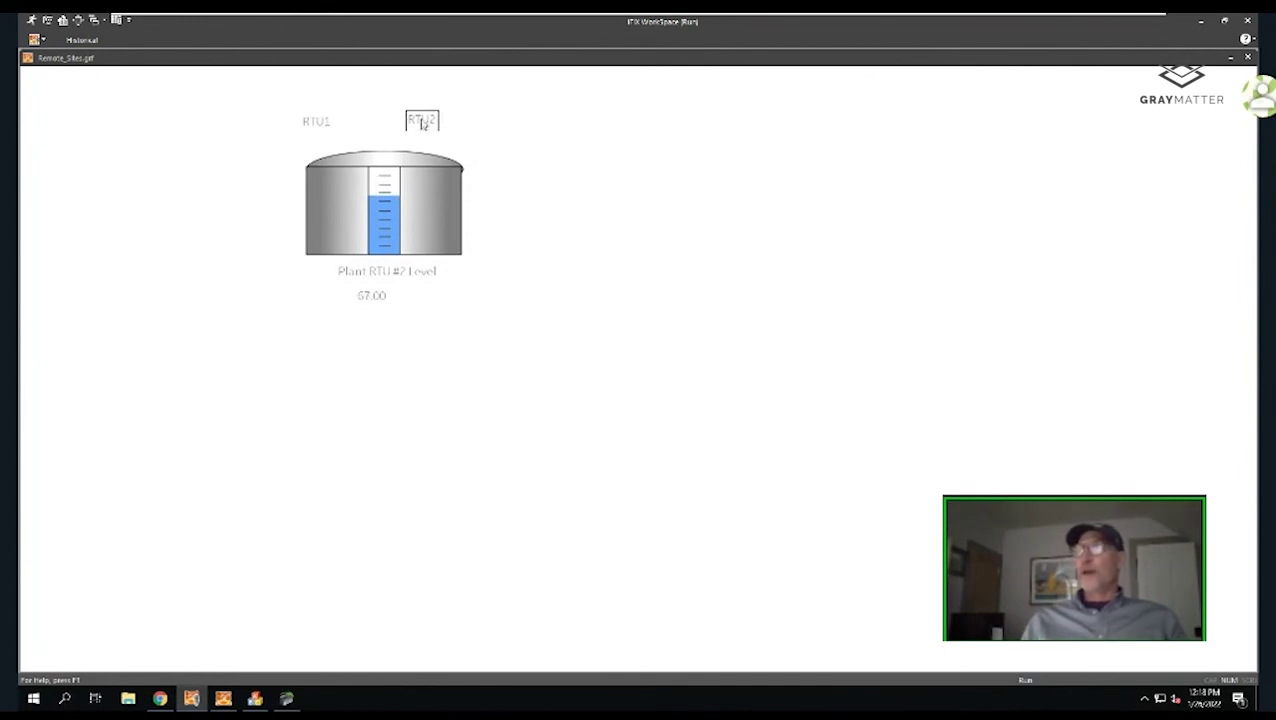
pyautogui.click(31, 19)
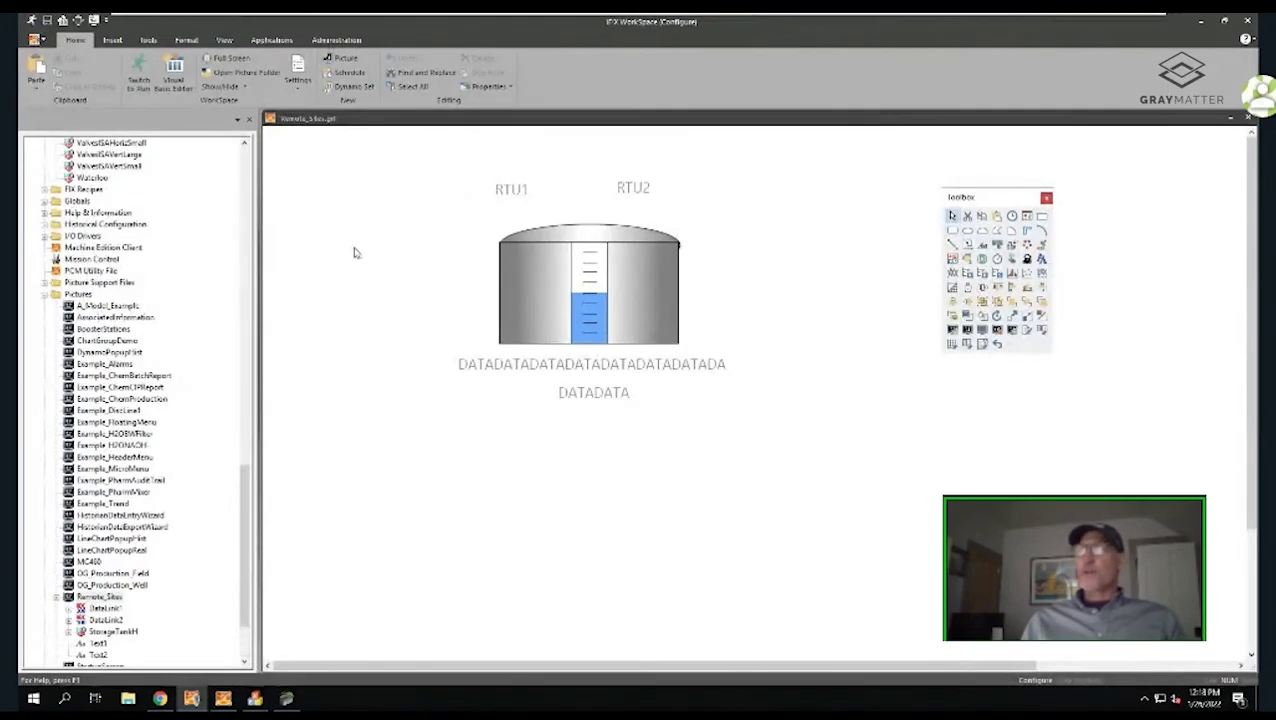
# Place the large right-facing pump from the HPPumps dynamo set in the Remote_Sites picture, to the upper left of the tank
pyautogui.click(248, 242)
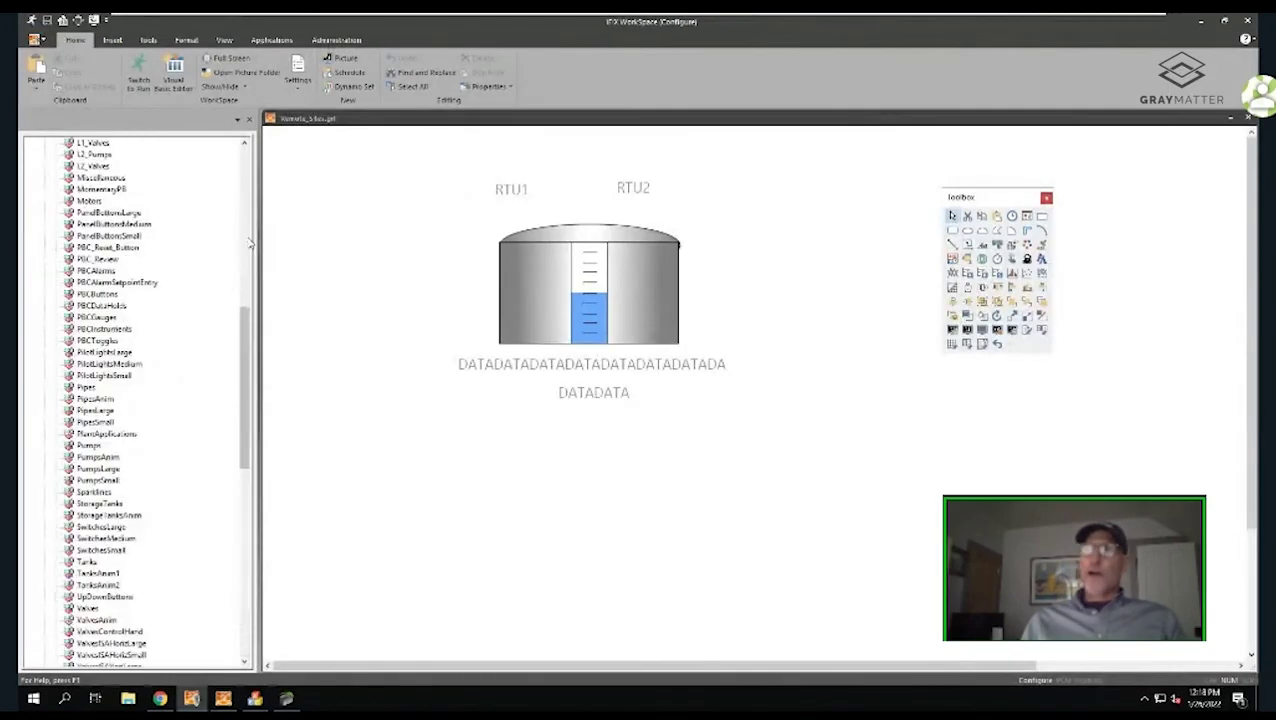
pyautogui.click(100, 305)
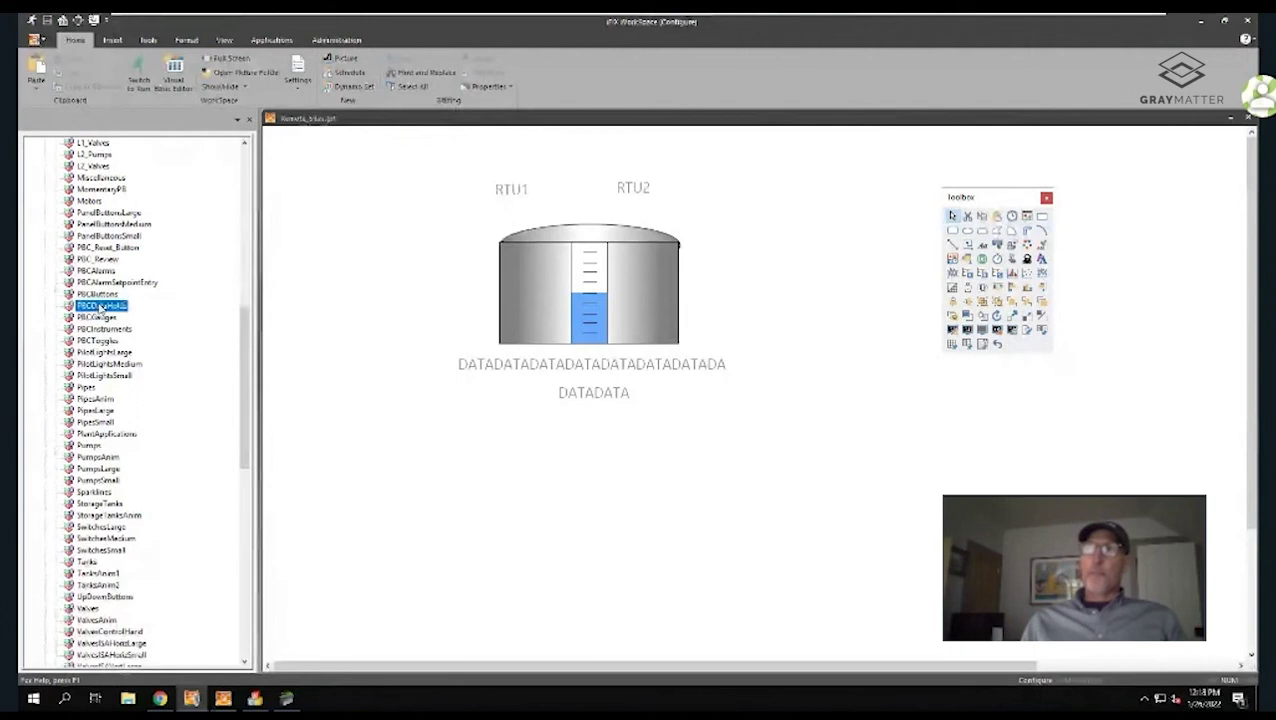
pyautogui.scroll(5, 100, 310)
pyautogui.click(100, 237)
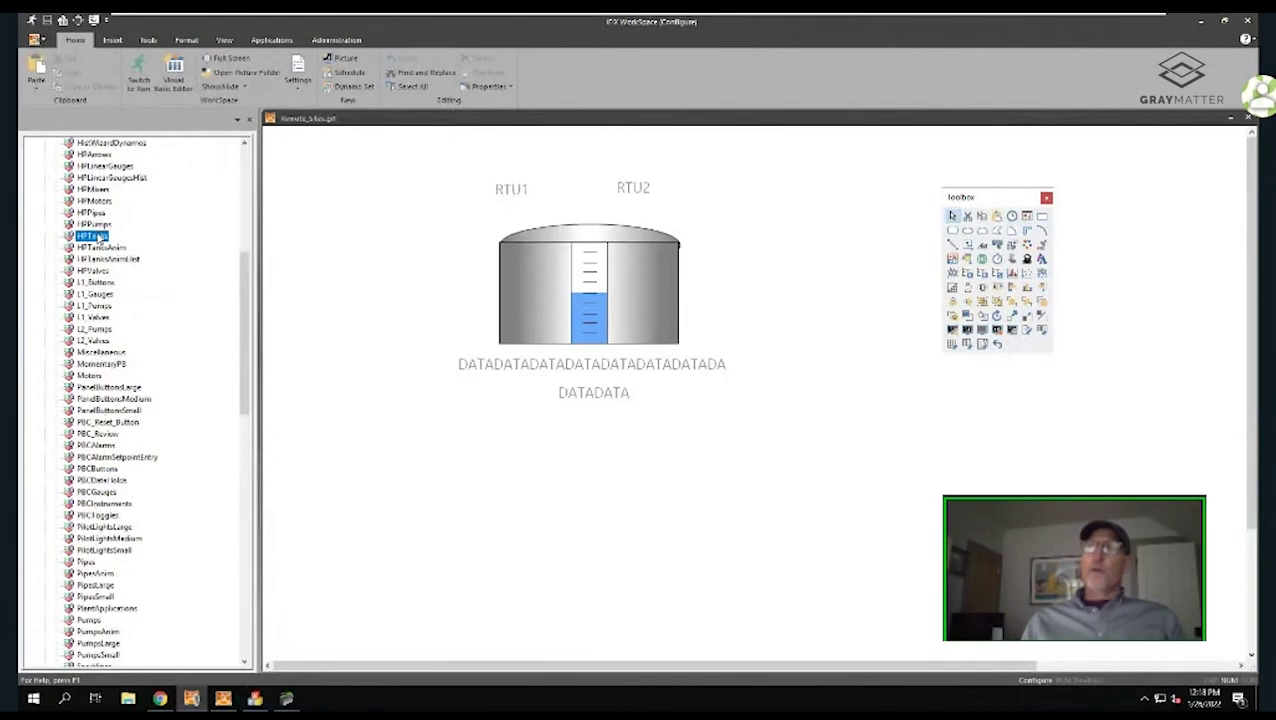
pyautogui.click(98, 225)
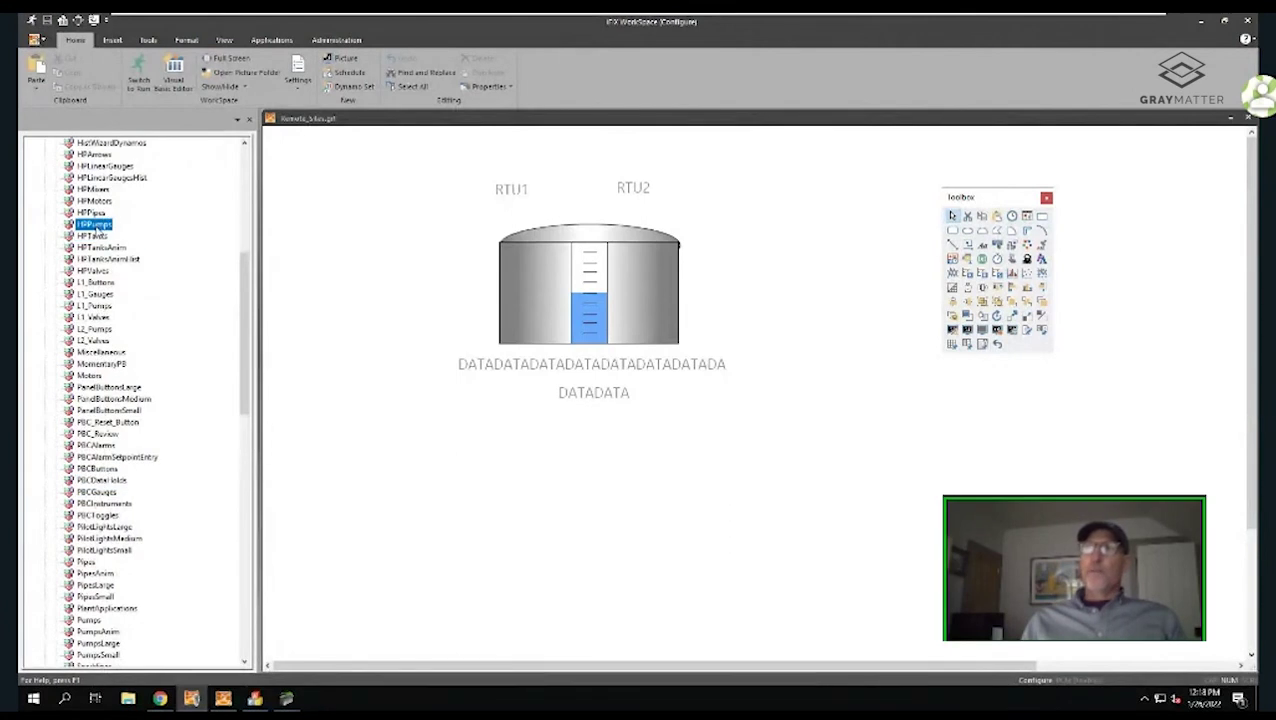
pyautogui.doubleClick(96, 225)
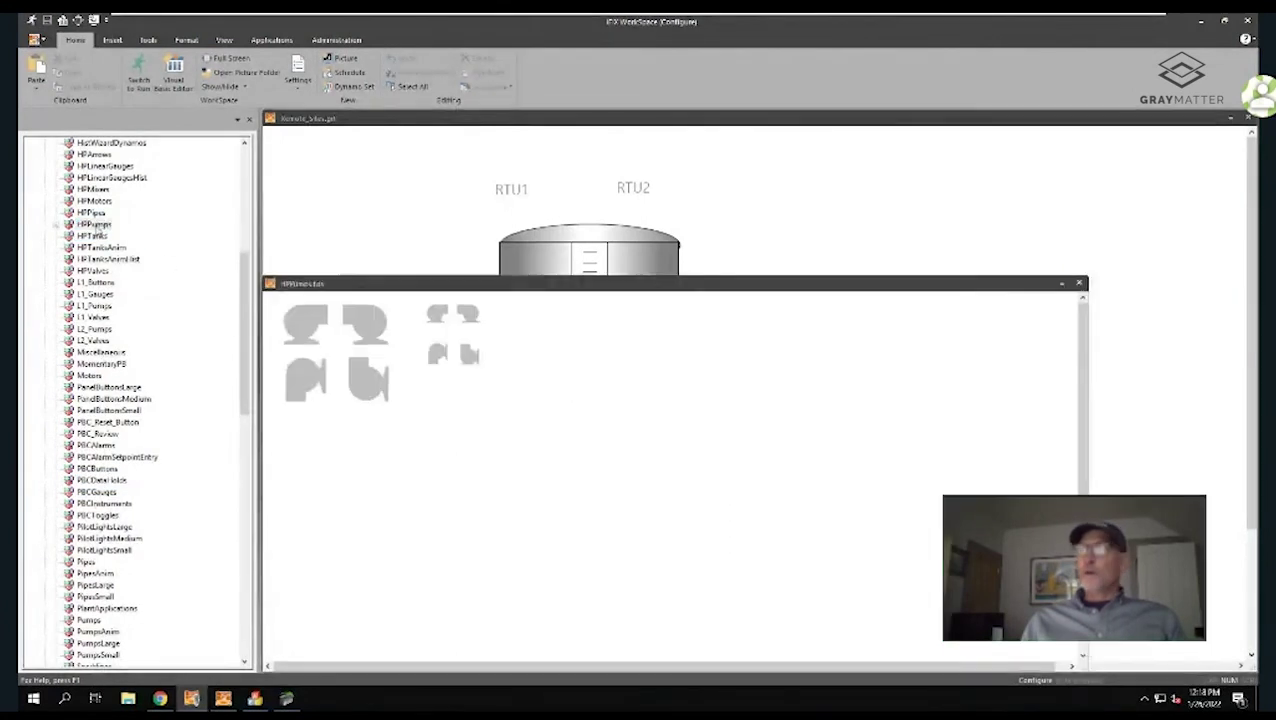
pyautogui.moveTo(297, 318); pyautogui.dragTo(365, 210)
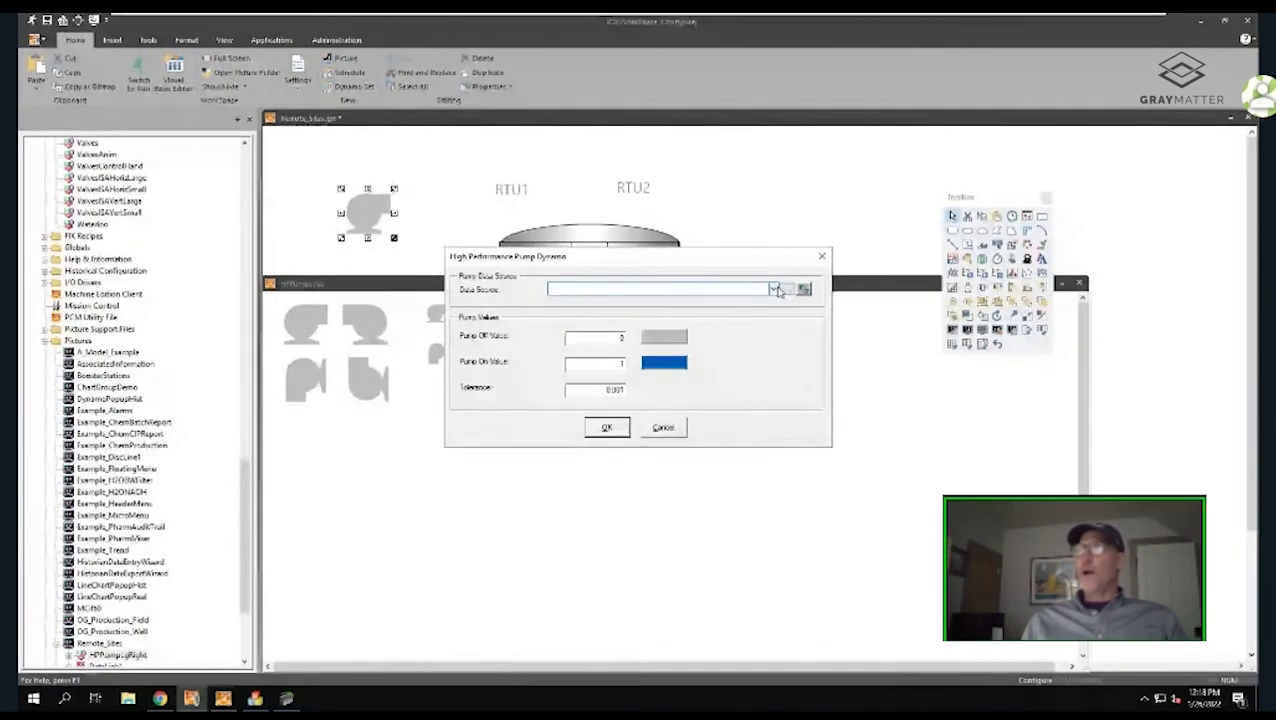
# Set the pump's data source to the F_CV field of Status from the RTU model type and accept the pump settings
pyautogui.click(804, 289)
pyautogui.click(482, 292)
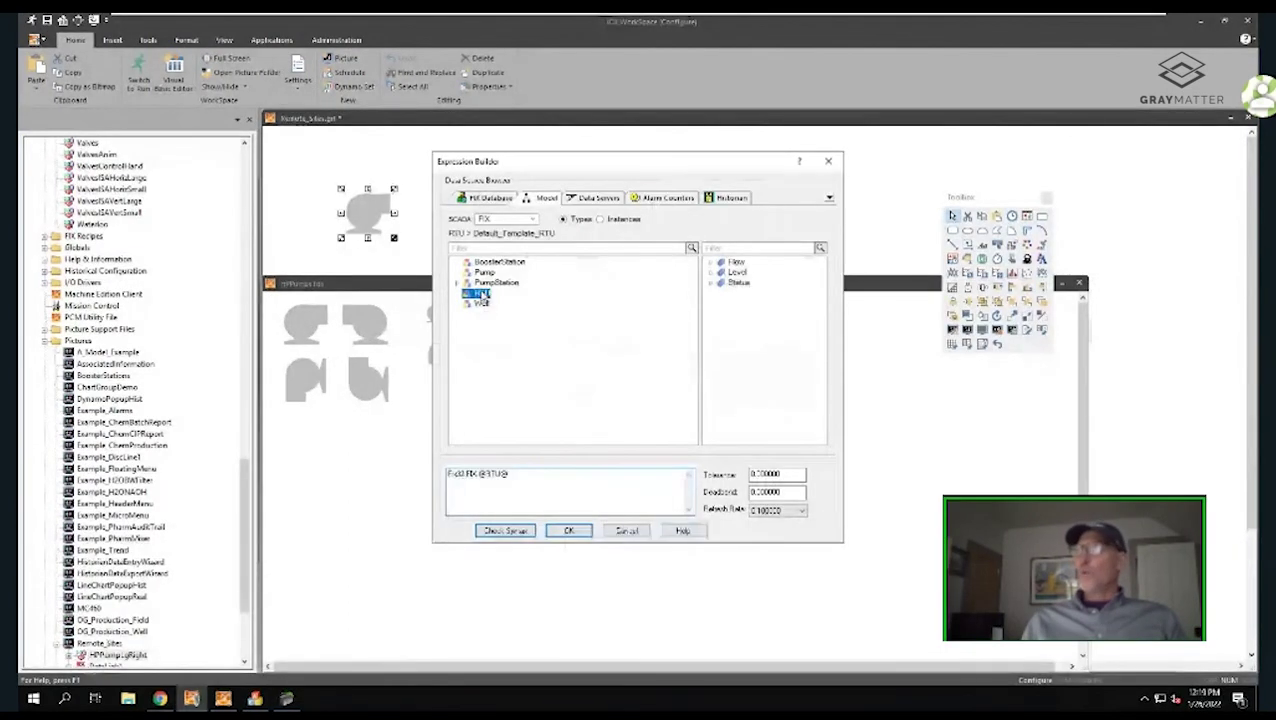
pyautogui.click(733, 284)
pyautogui.click(710, 284)
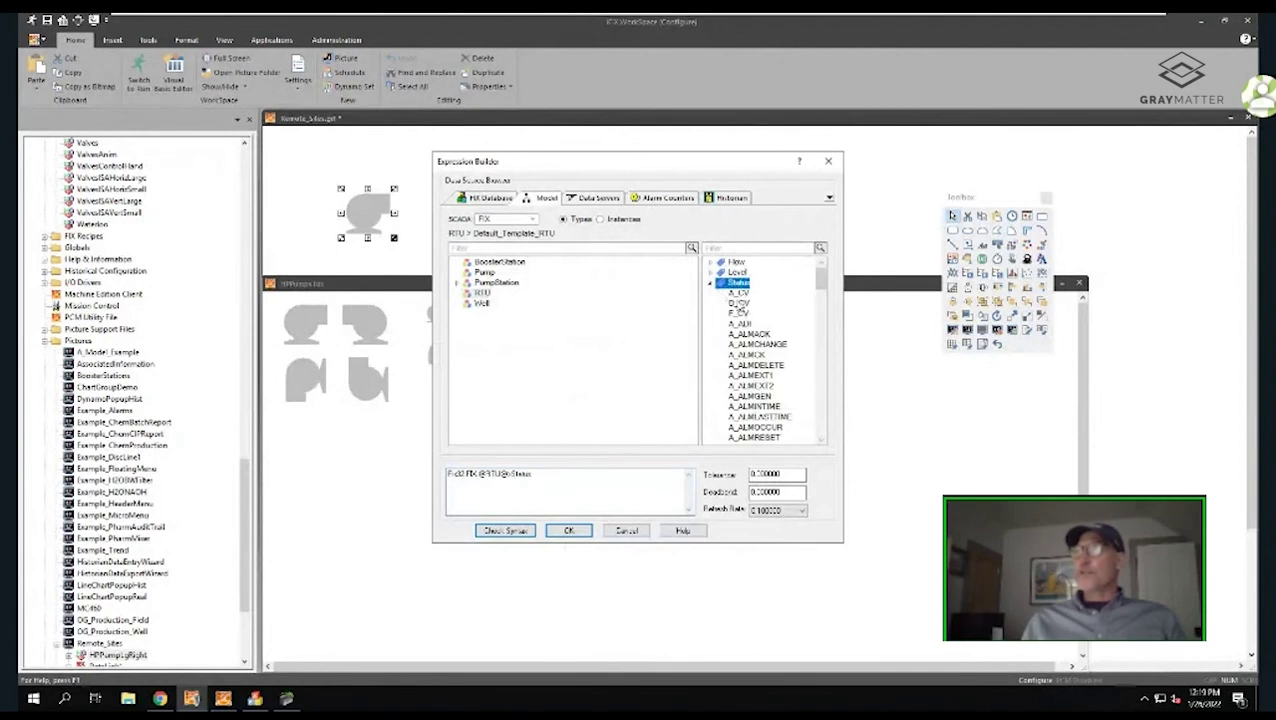
pyautogui.click(739, 313)
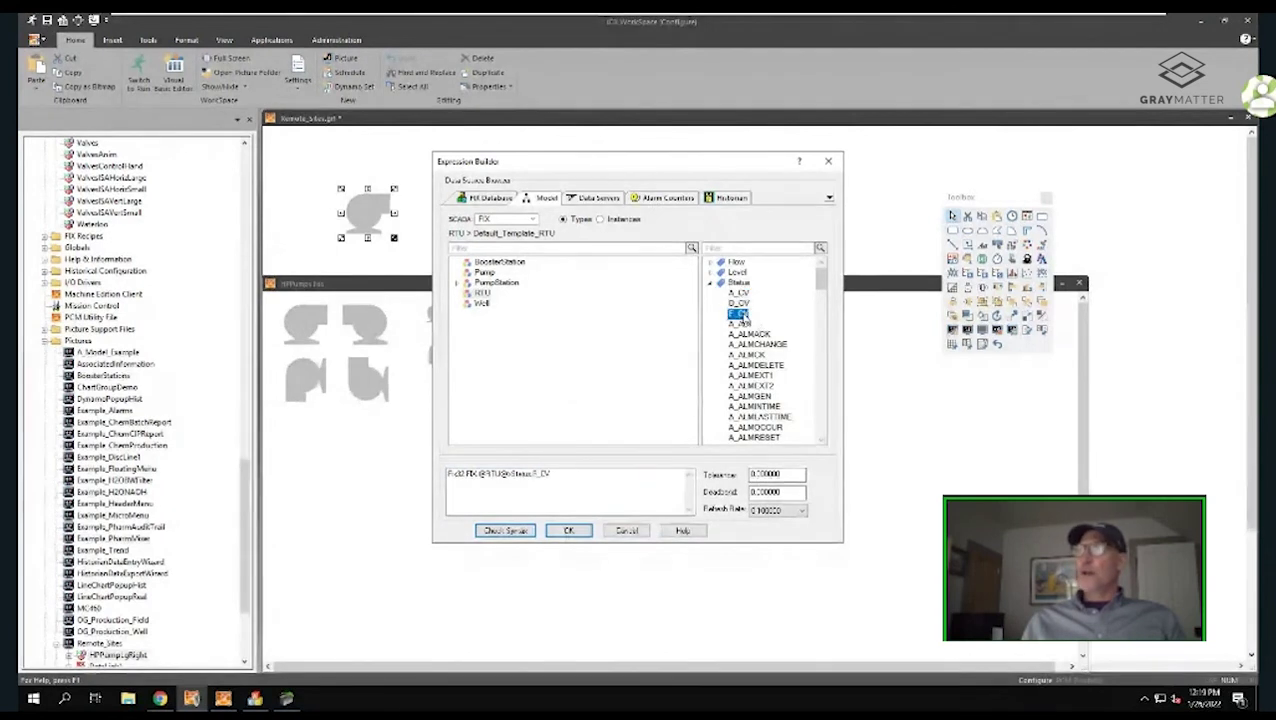
pyautogui.click(573, 532)
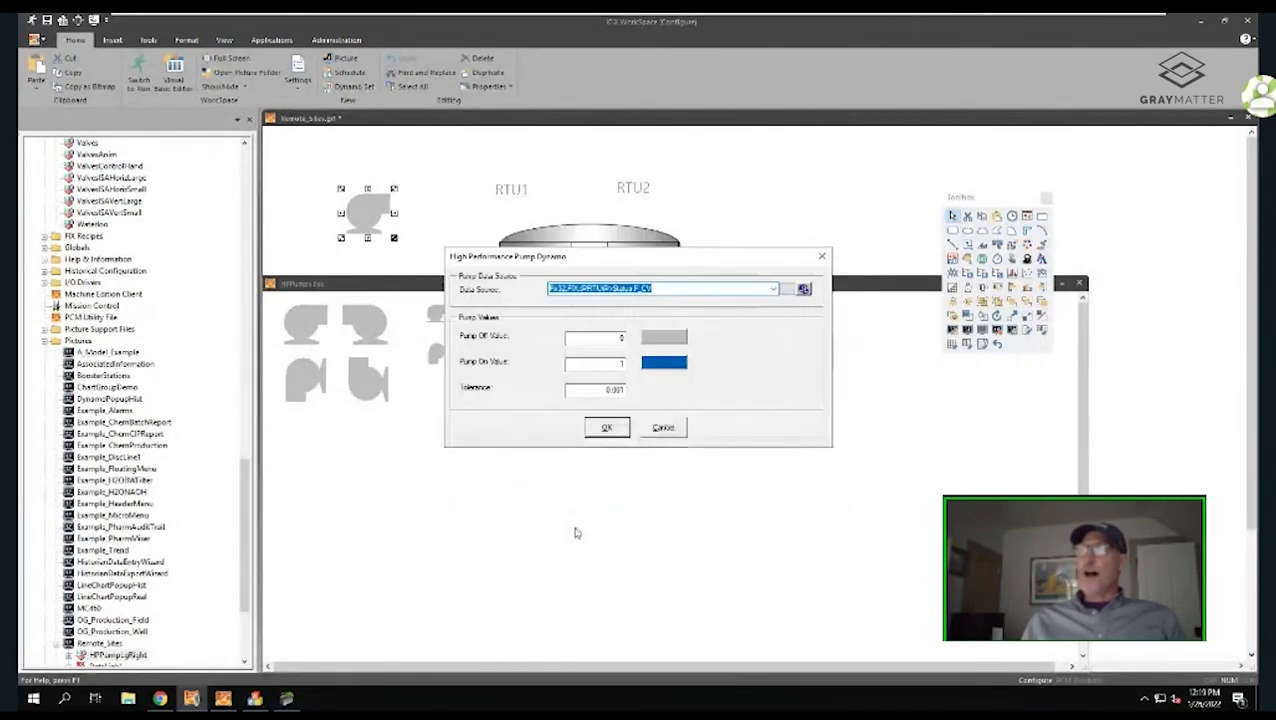
pyautogui.click(606, 428)
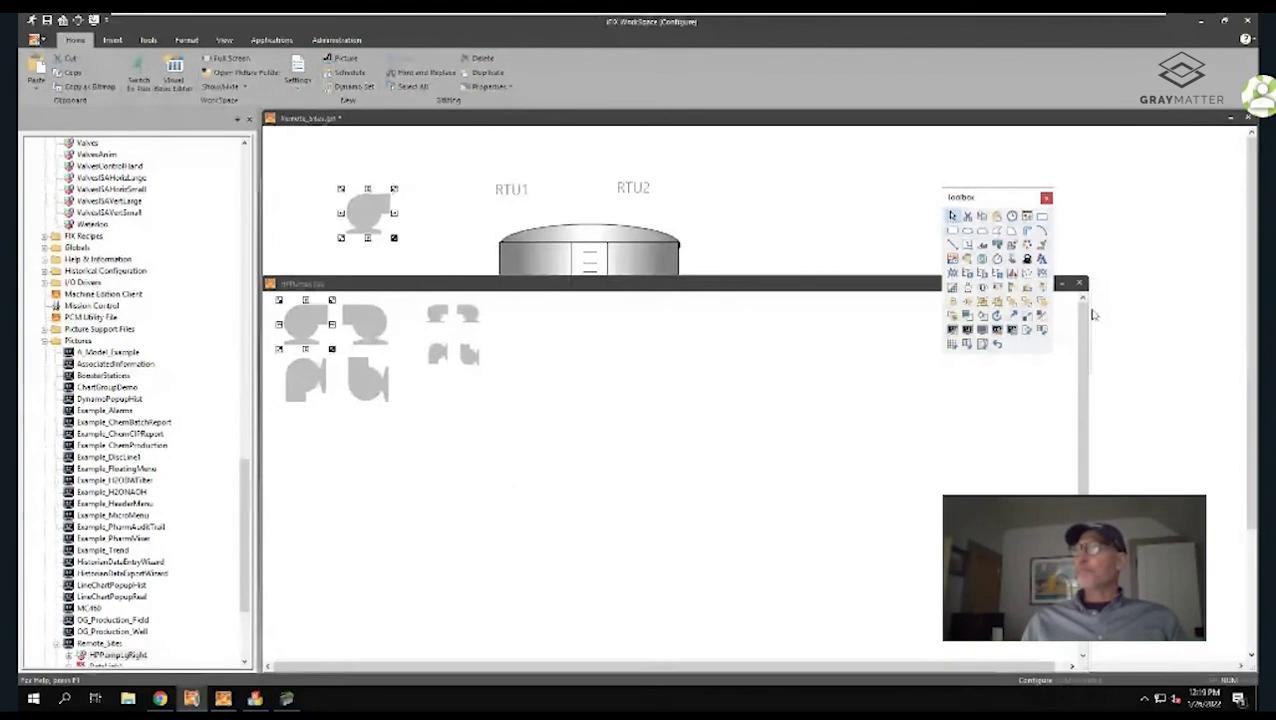
# Close the HPPumps dynamo set and move the pump slightly down, beside the upper part of the tank
pyautogui.click(1079, 284)
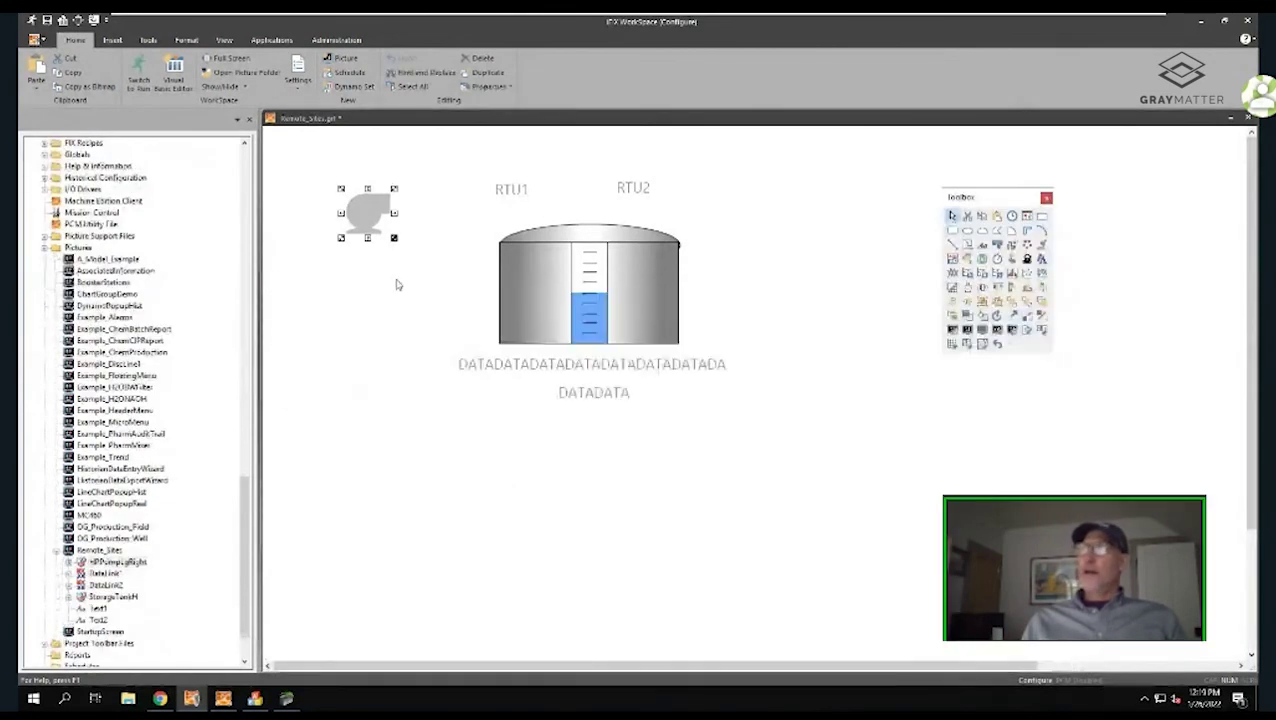
pyautogui.moveTo(363, 217); pyautogui.dragTo(364, 247)
pyautogui.click(418, 294)
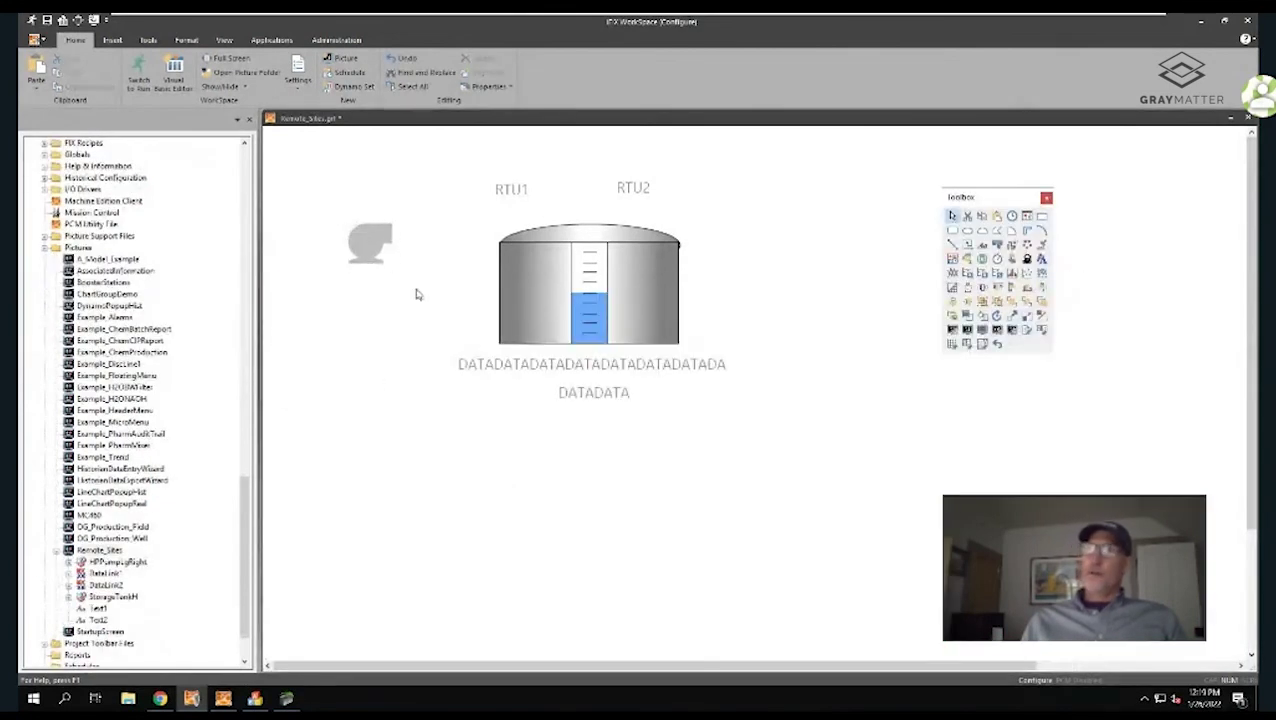
pyautogui.click(357, 243)
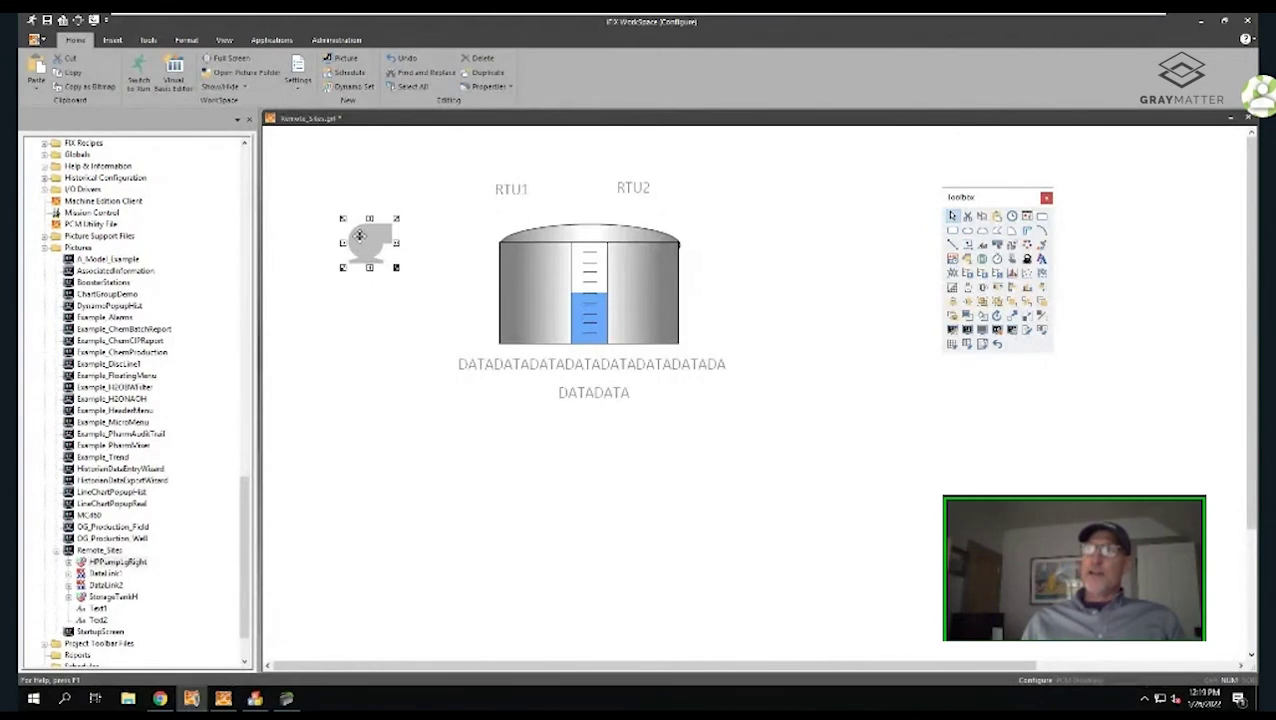
pyautogui.click(1035, 338)
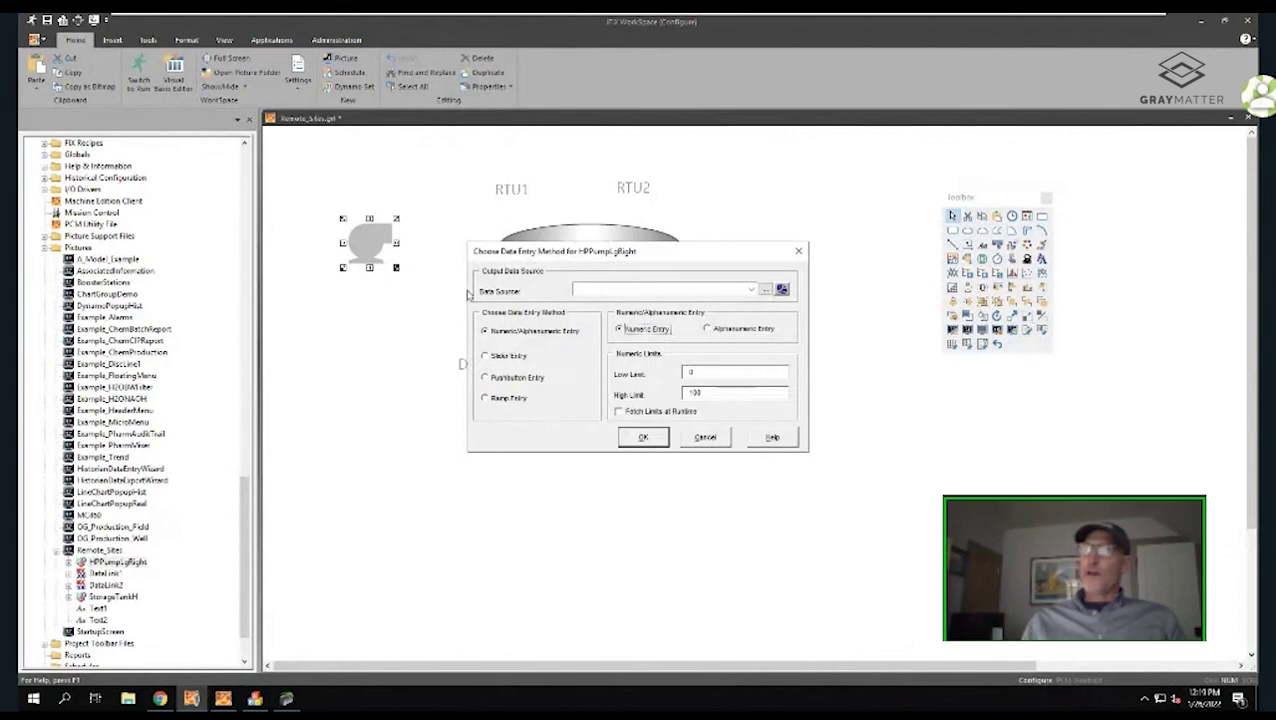
pyautogui.click(752, 290)
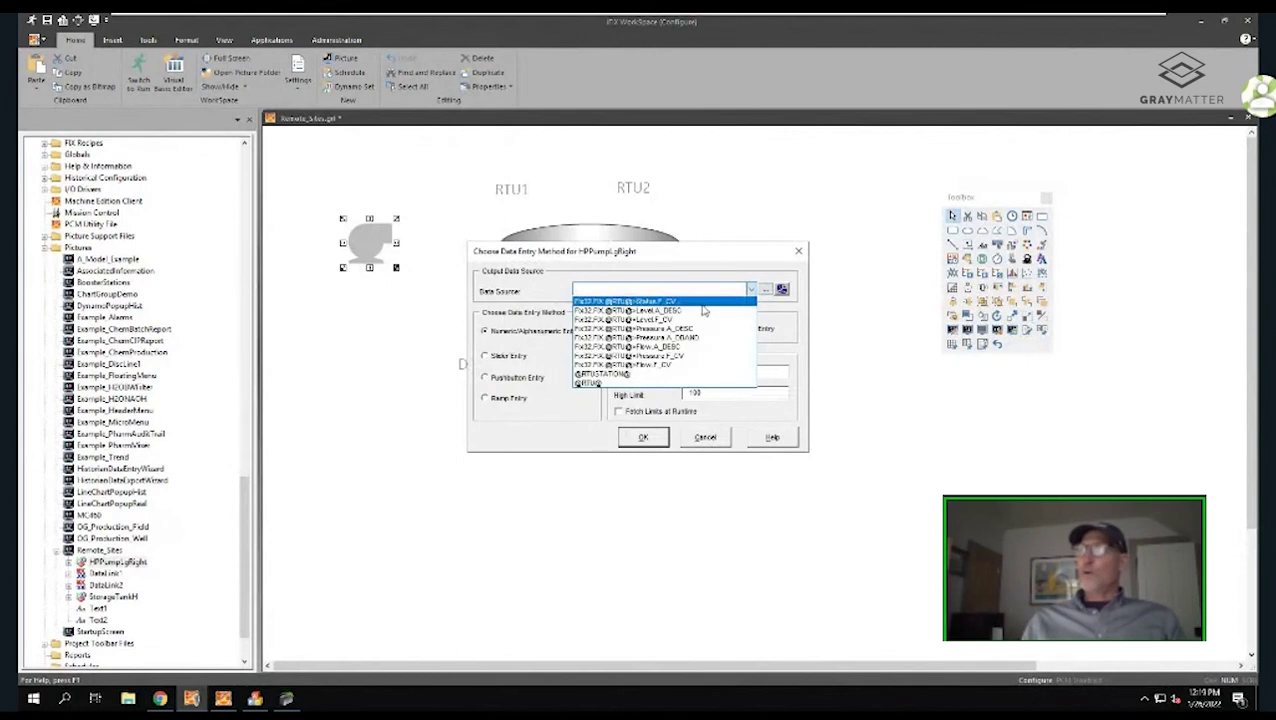
pyautogui.click(702, 305)
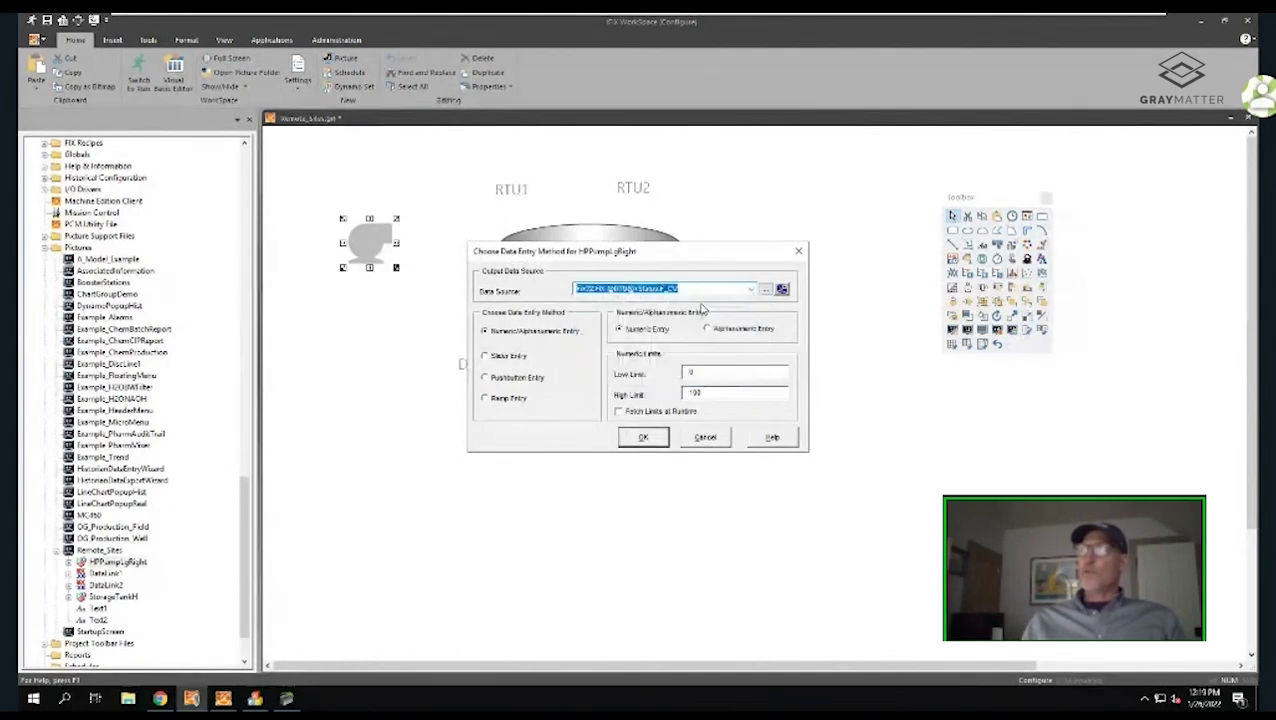
pyautogui.click(486, 378)
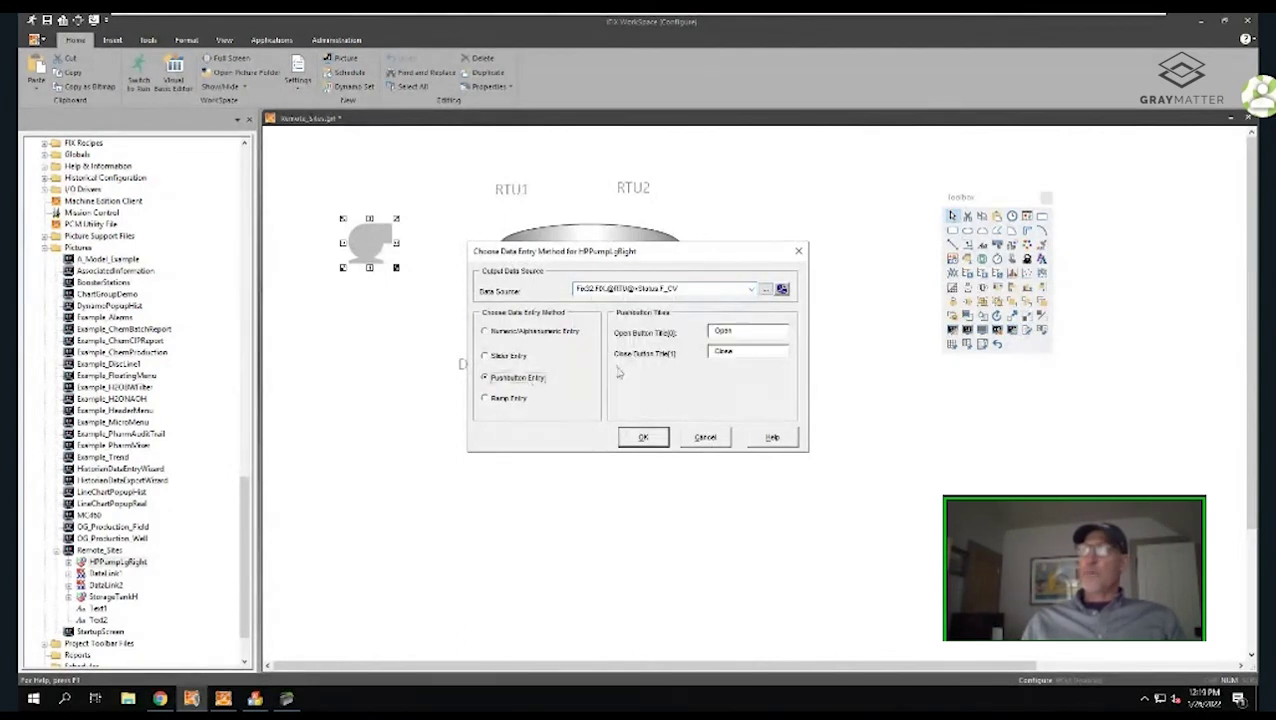
# Title the pump's open button Stop and its close button Start, accept the data entry, and save the picture
pyautogui.doubleClick(743, 333)
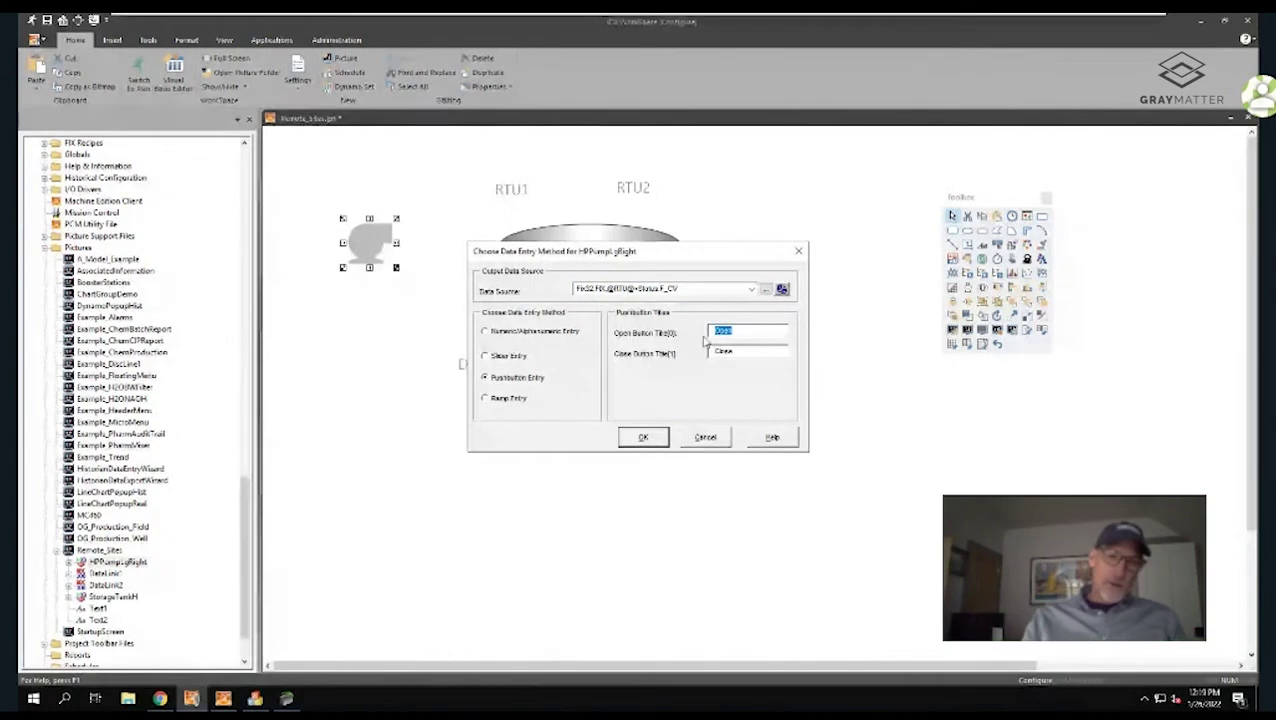
pyautogui.write('Otop')
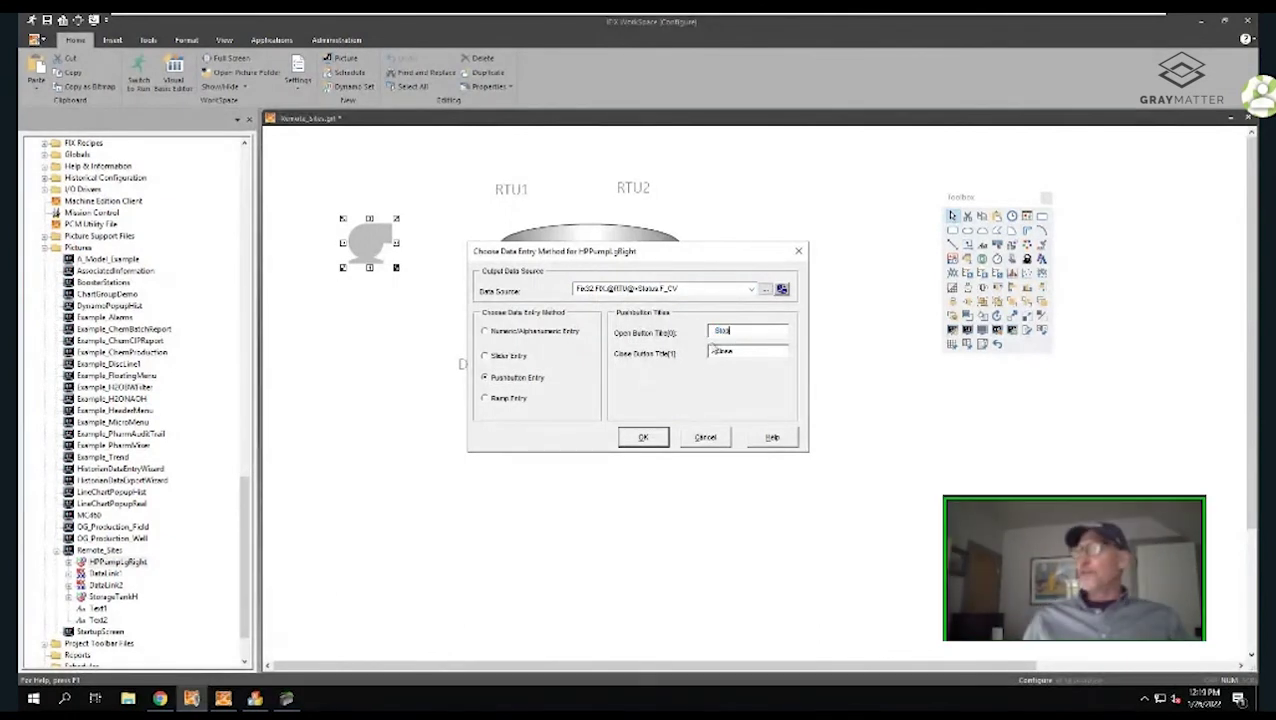
pyautogui.doubleClick(732, 352)
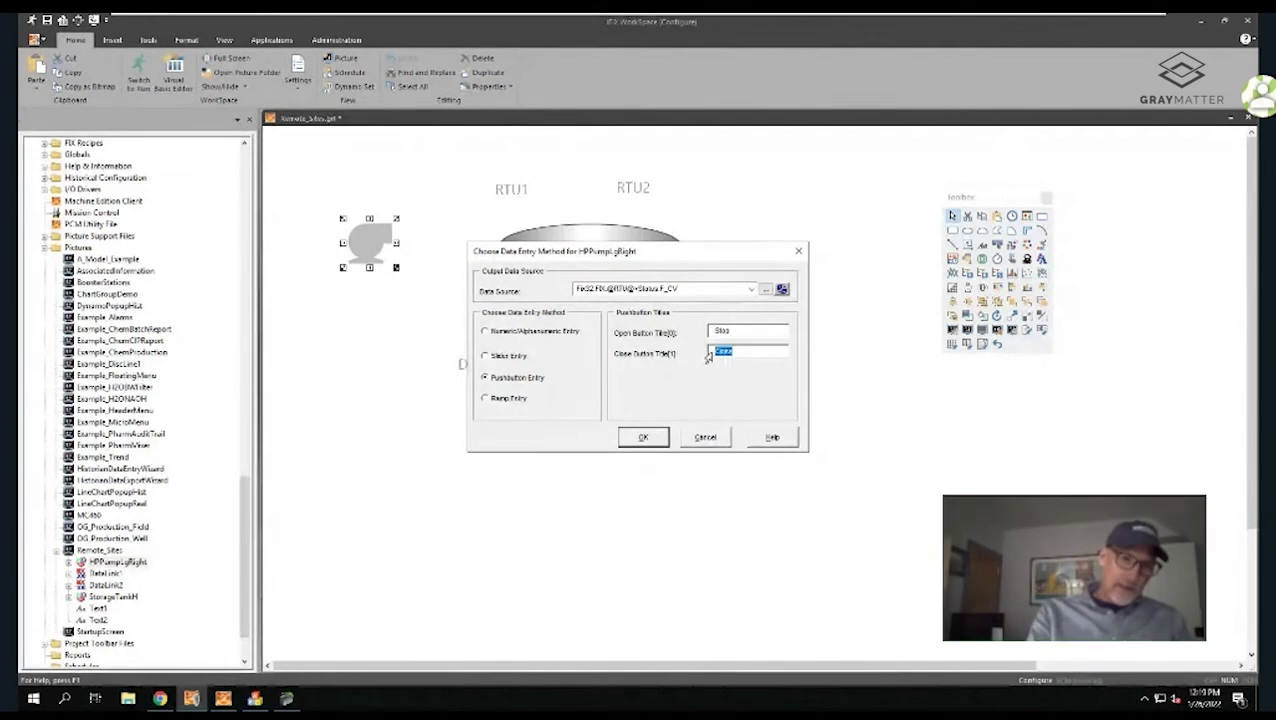
pyautogui.write('Start')
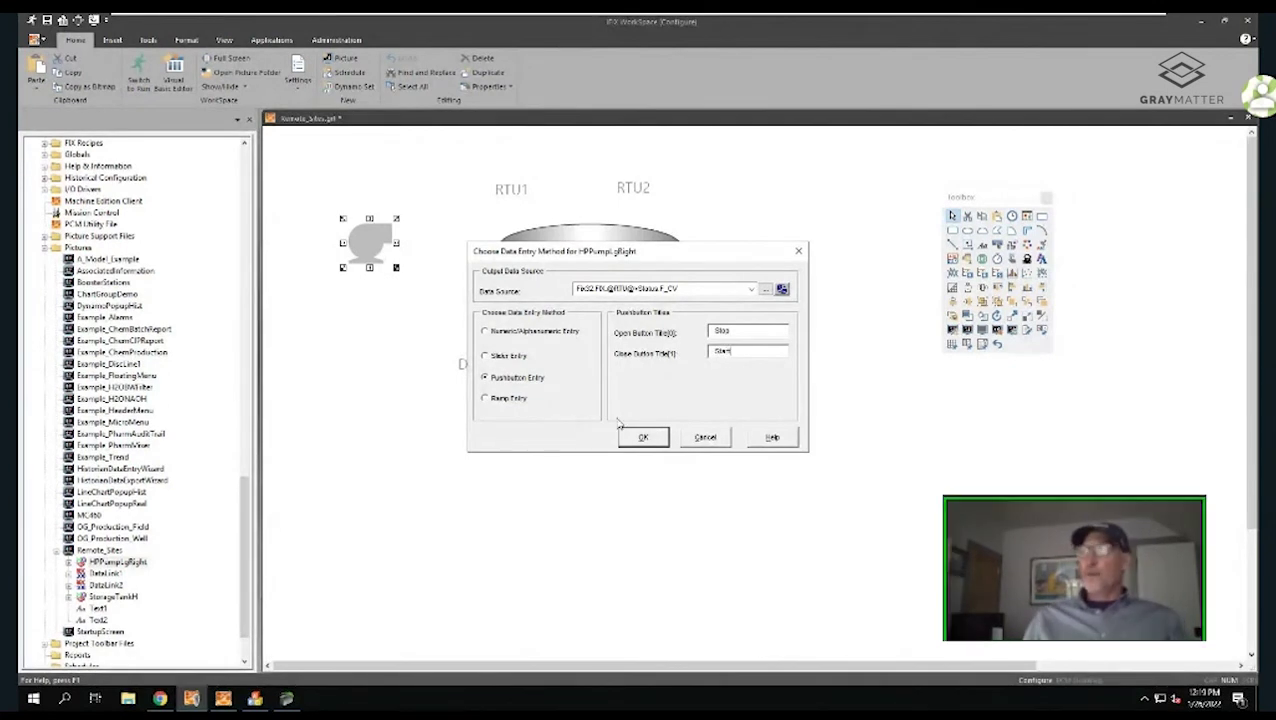
pyautogui.click(645, 437)
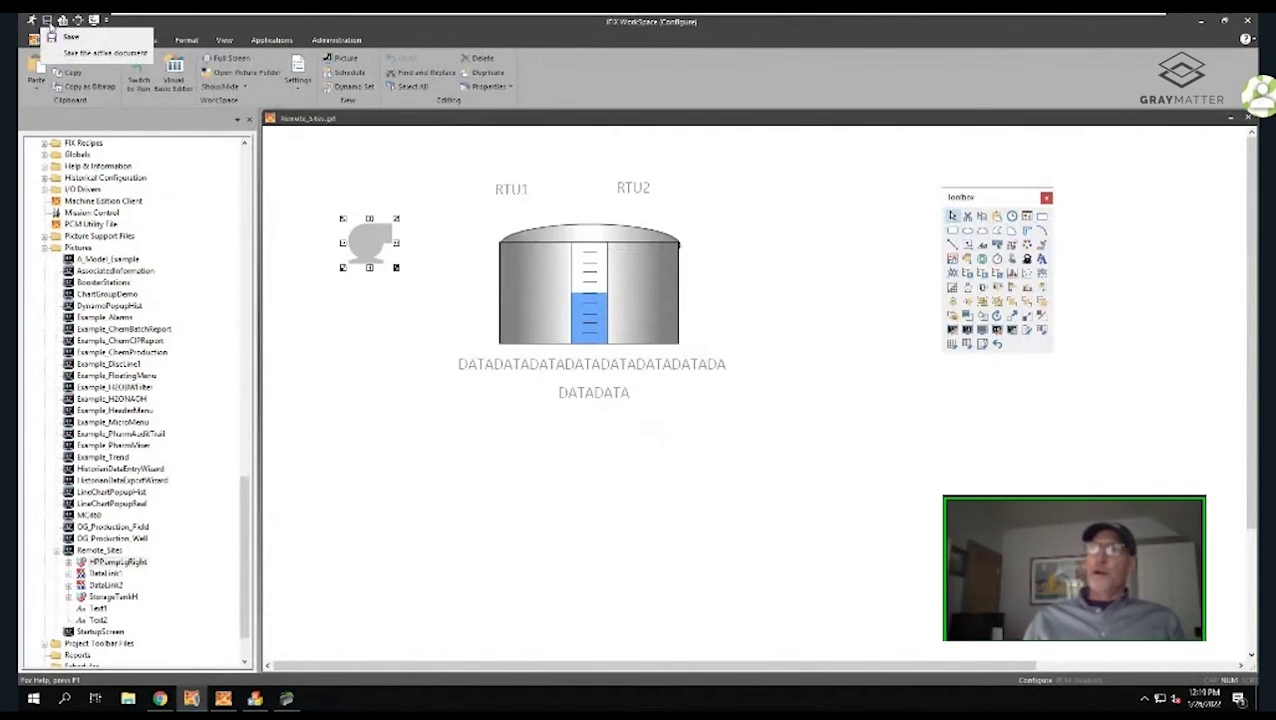
pyautogui.click(404, 185)
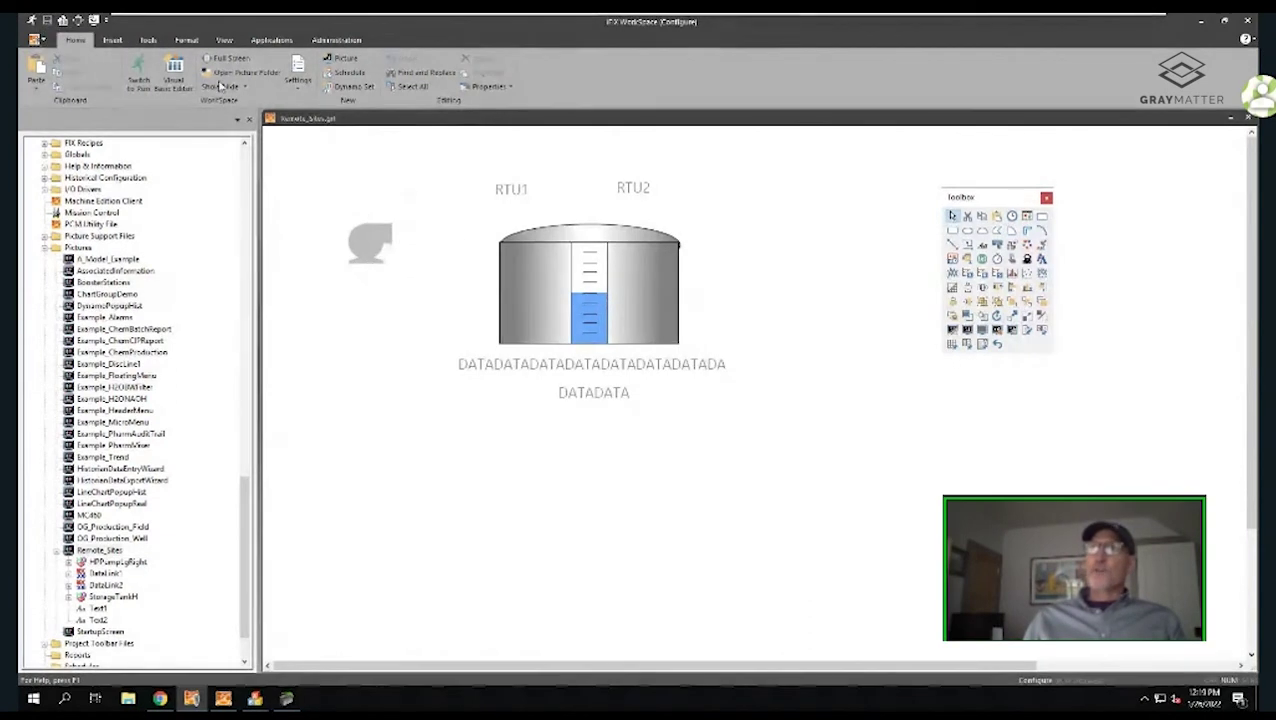
# Run the Remote_Sites picture, switch it to RTU1, and try to start the pump from its pushbutton entry
pyautogui.click(32, 20)
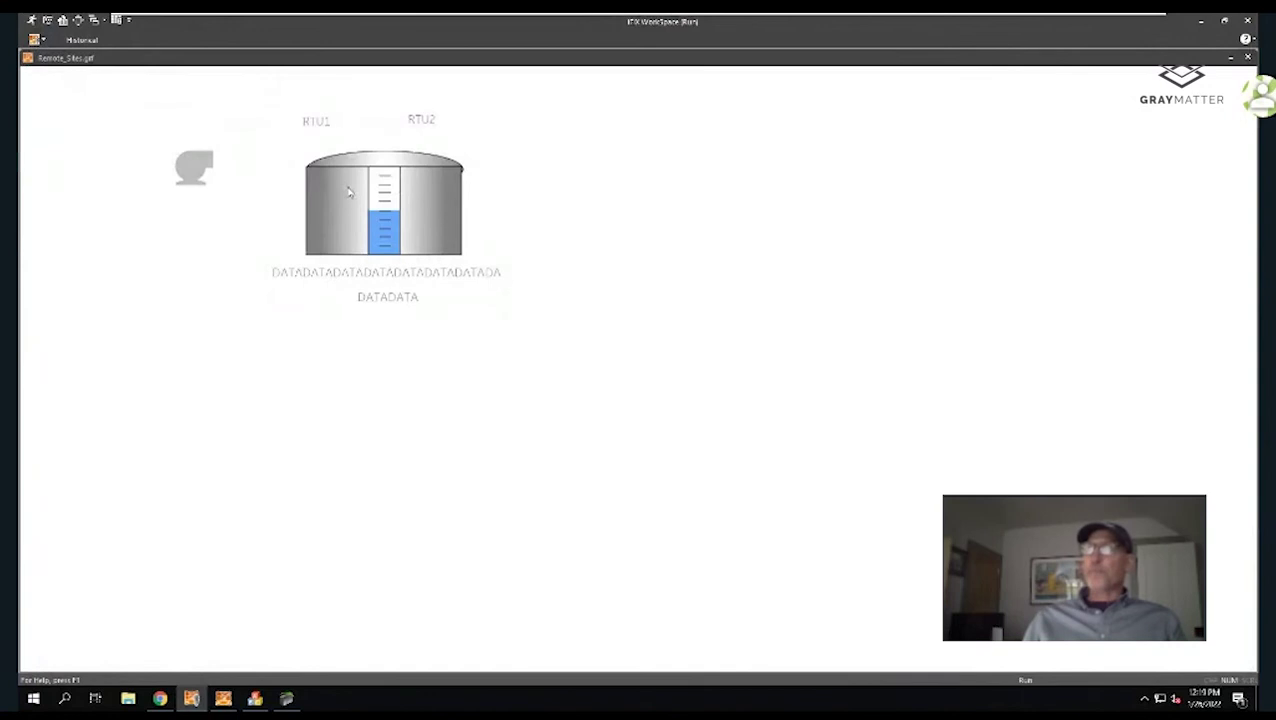
pyautogui.click(323, 126)
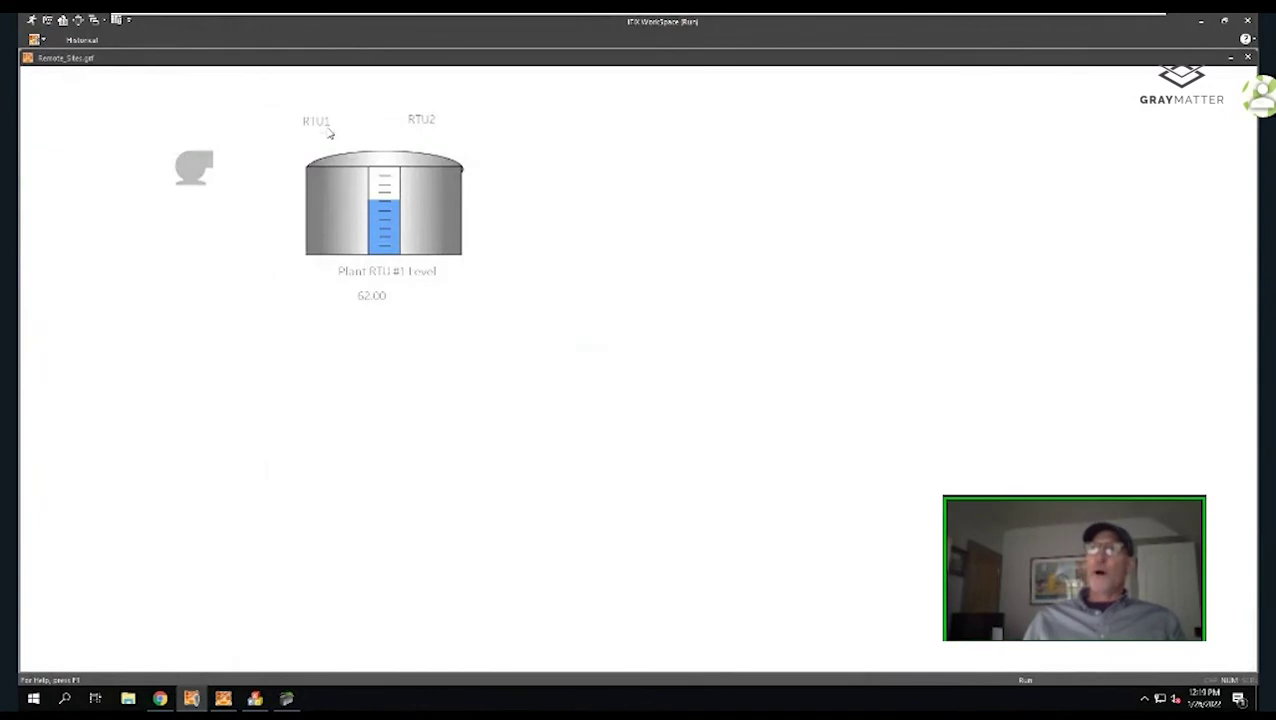
pyautogui.click(192, 176)
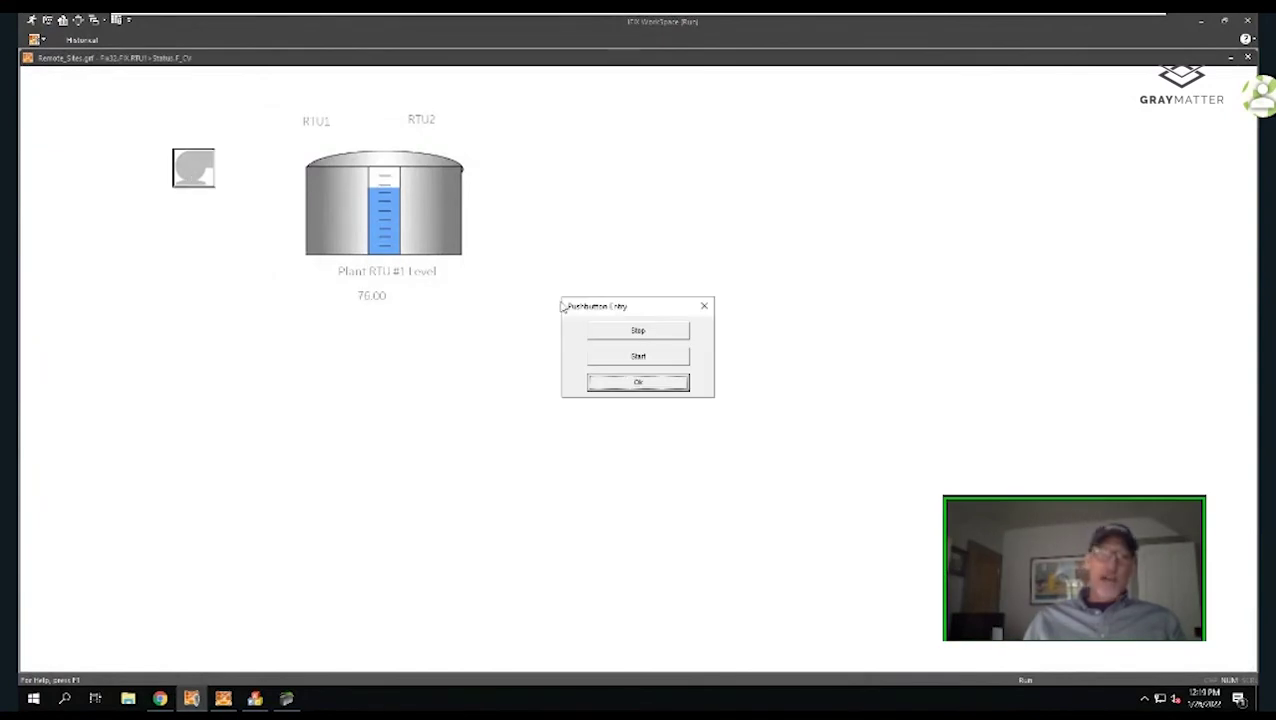
pyautogui.click(660, 362)
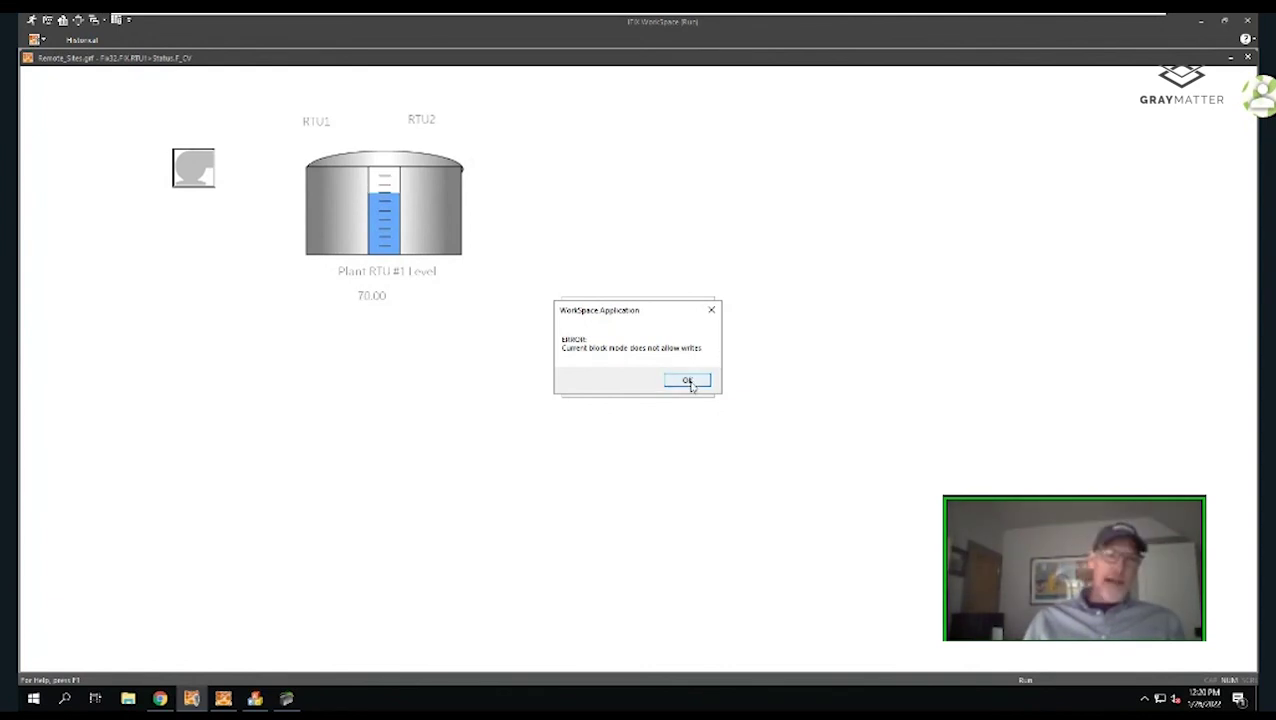
pyautogui.click(688, 381)
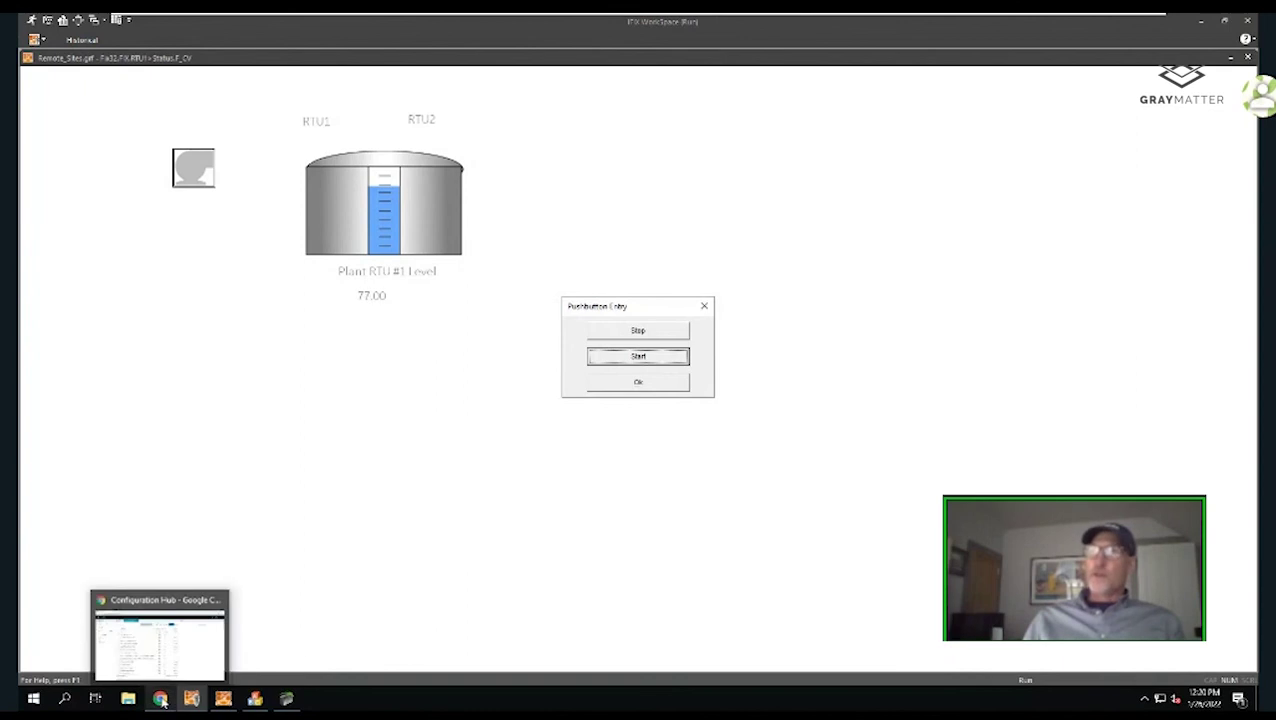
# Switch to Configuration Hub, search the database tags for rtu, and show the details of RTU1>STATUS
pyautogui.click(163, 699)
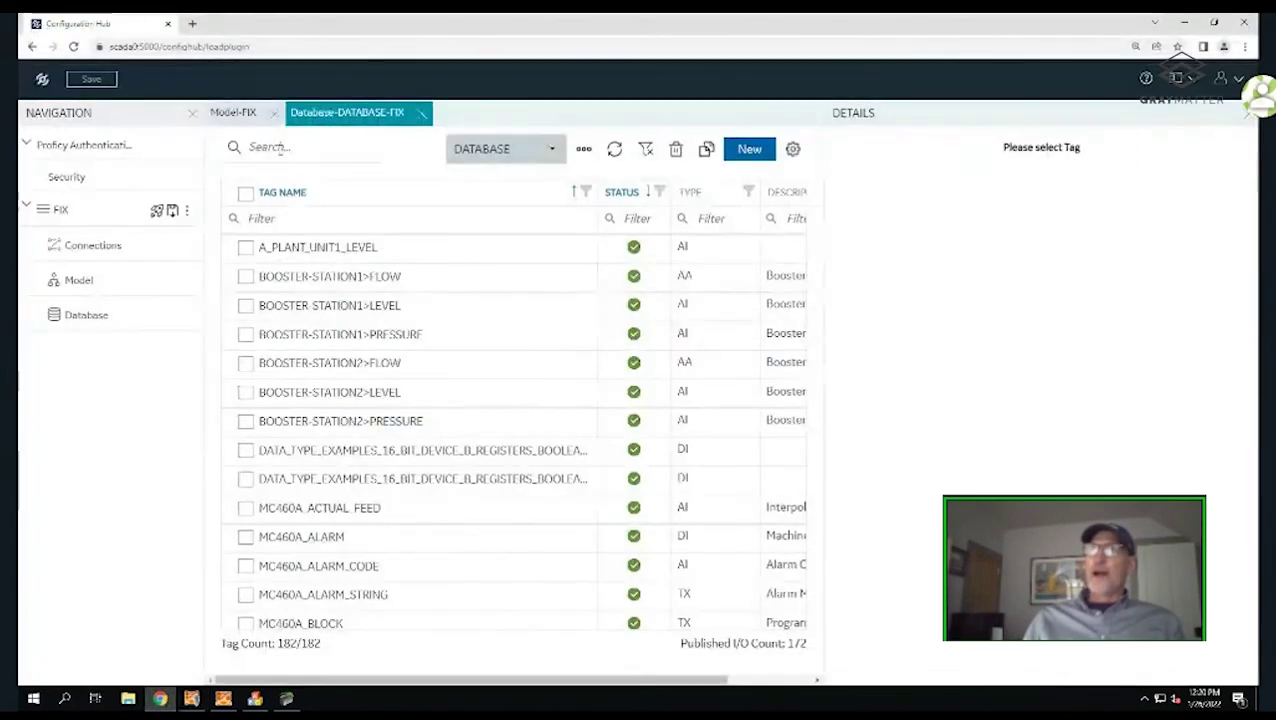
pyautogui.write('u')
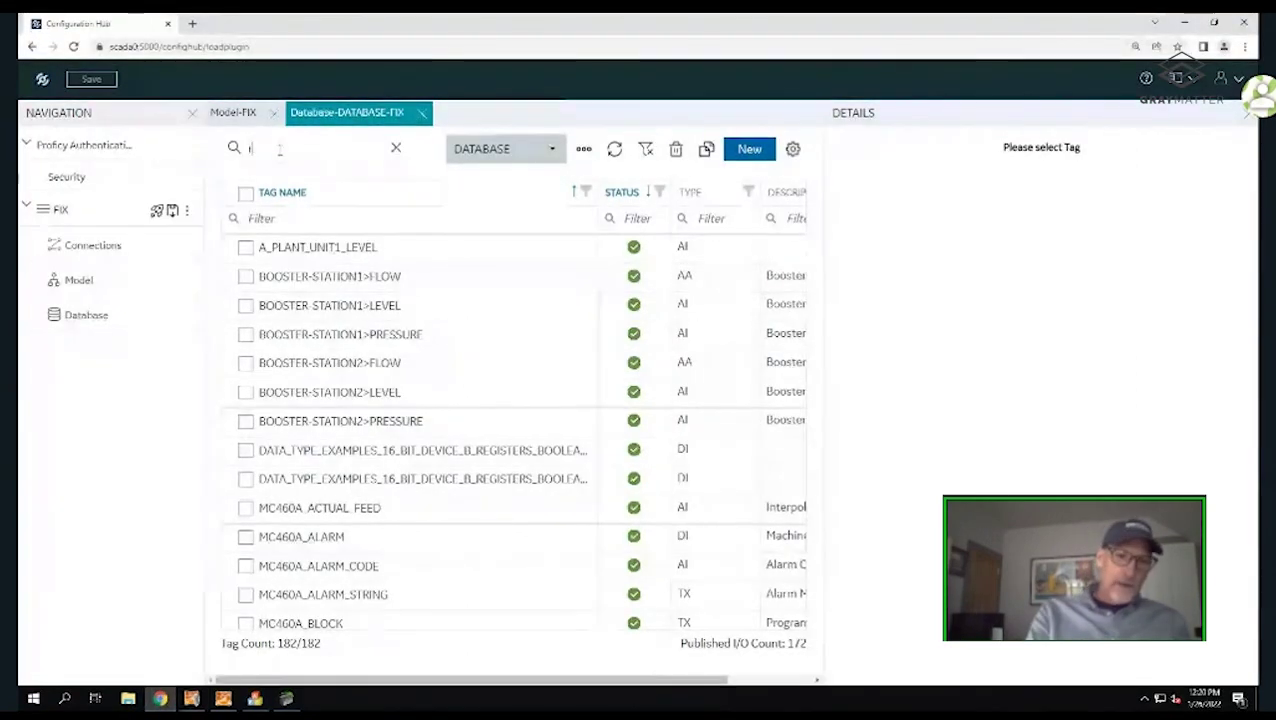
pyautogui.write('tu')
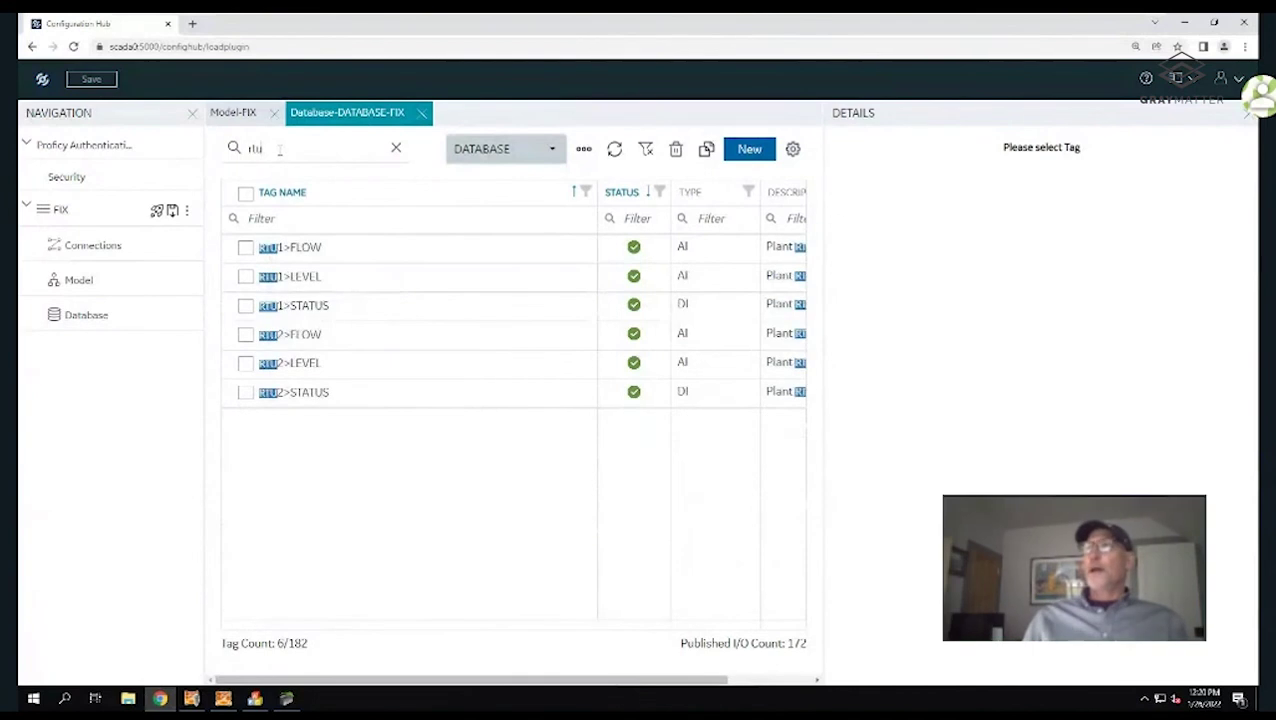
pyautogui.click(384, 306)
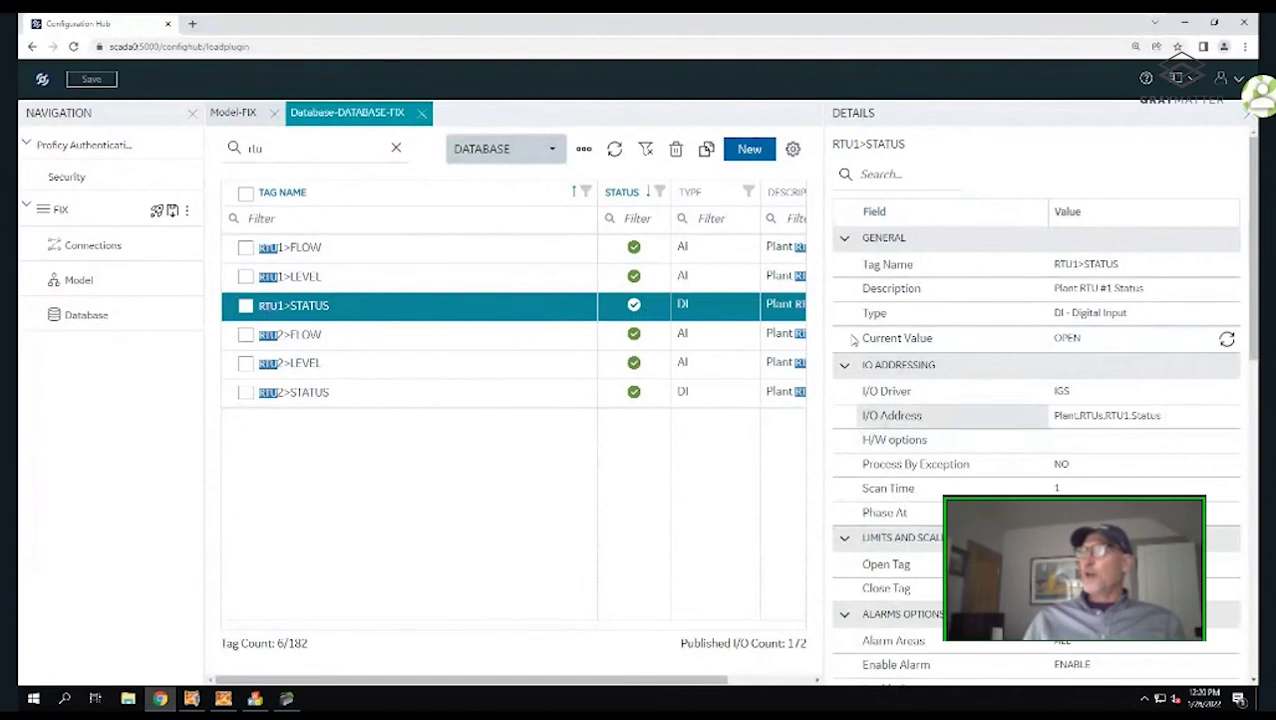
# Collapse the detail sections above the advanced options and set Enable Output to YES for the RTU1>STATUS tag
pyautogui.click(844, 239)
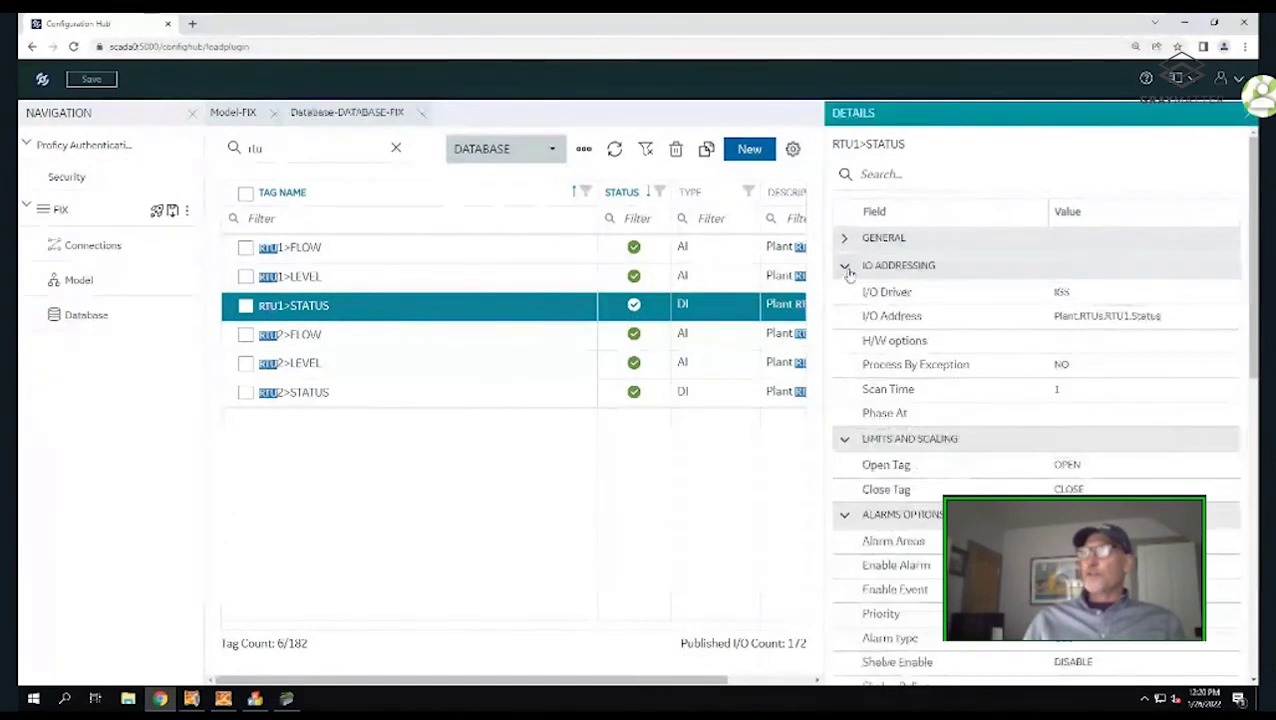
pyautogui.click(845, 268)
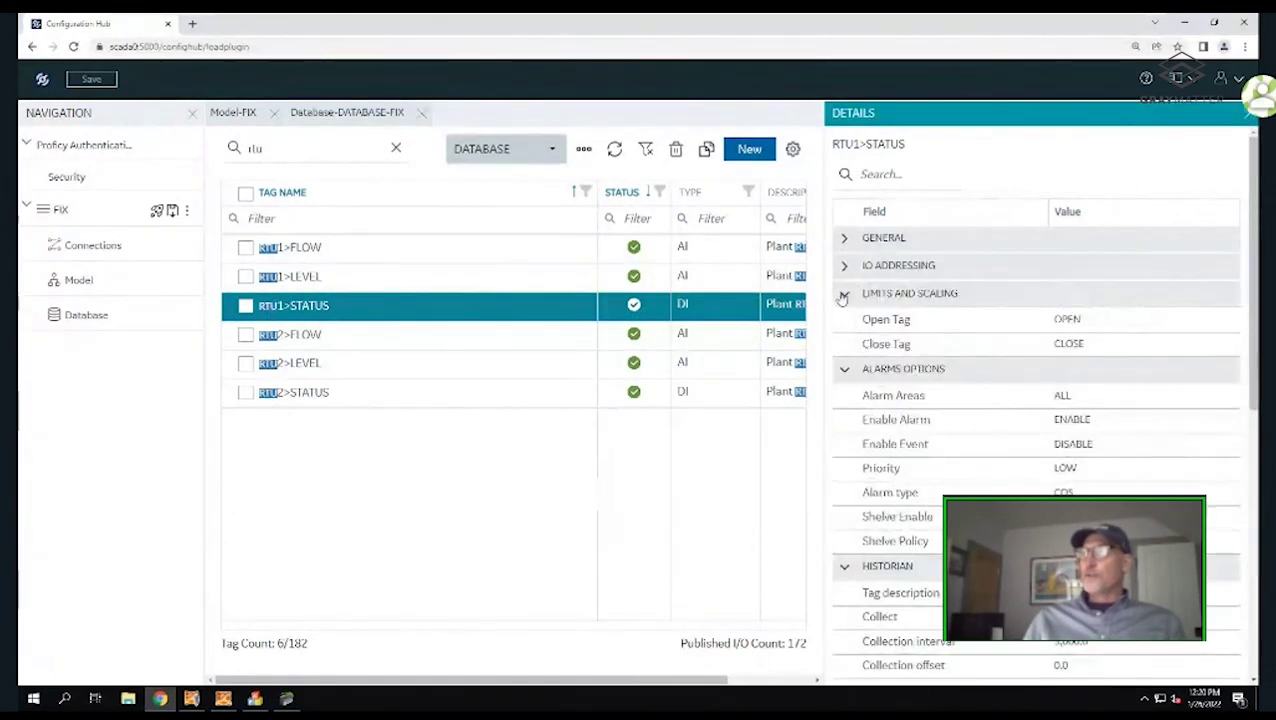
pyautogui.click(845, 295)
pyautogui.click(845, 321)
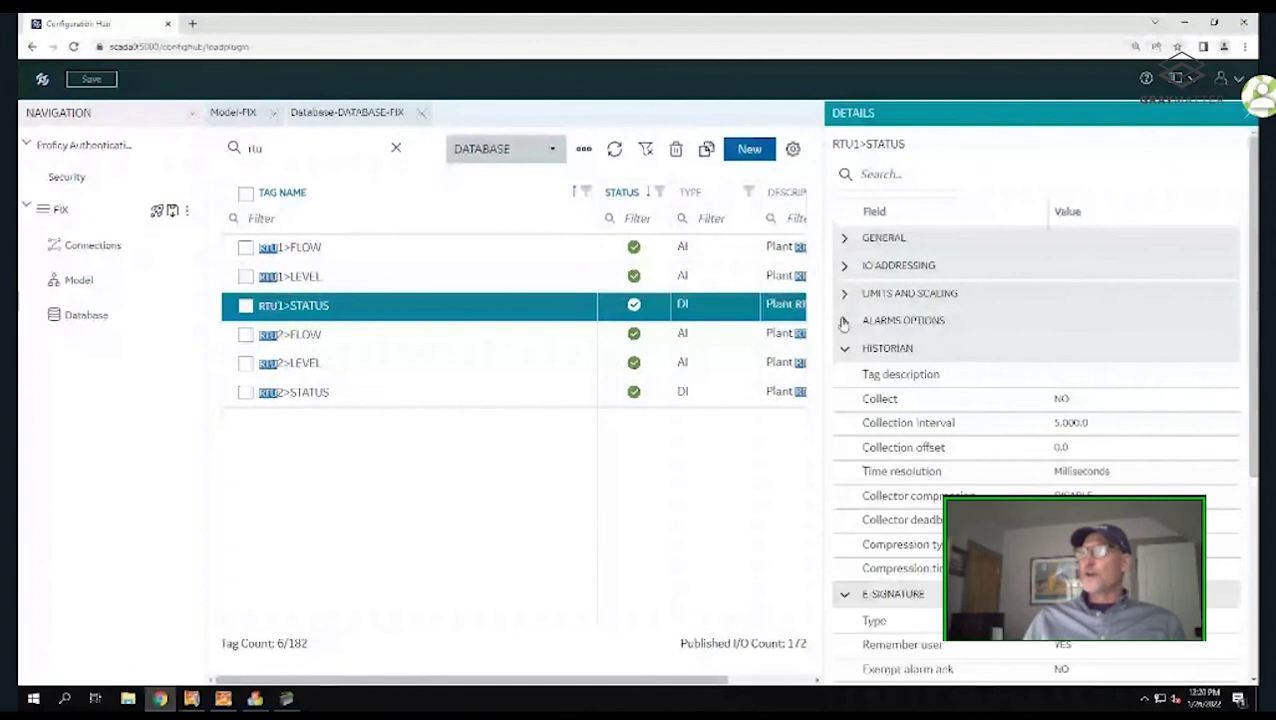
pyautogui.click(845, 349)
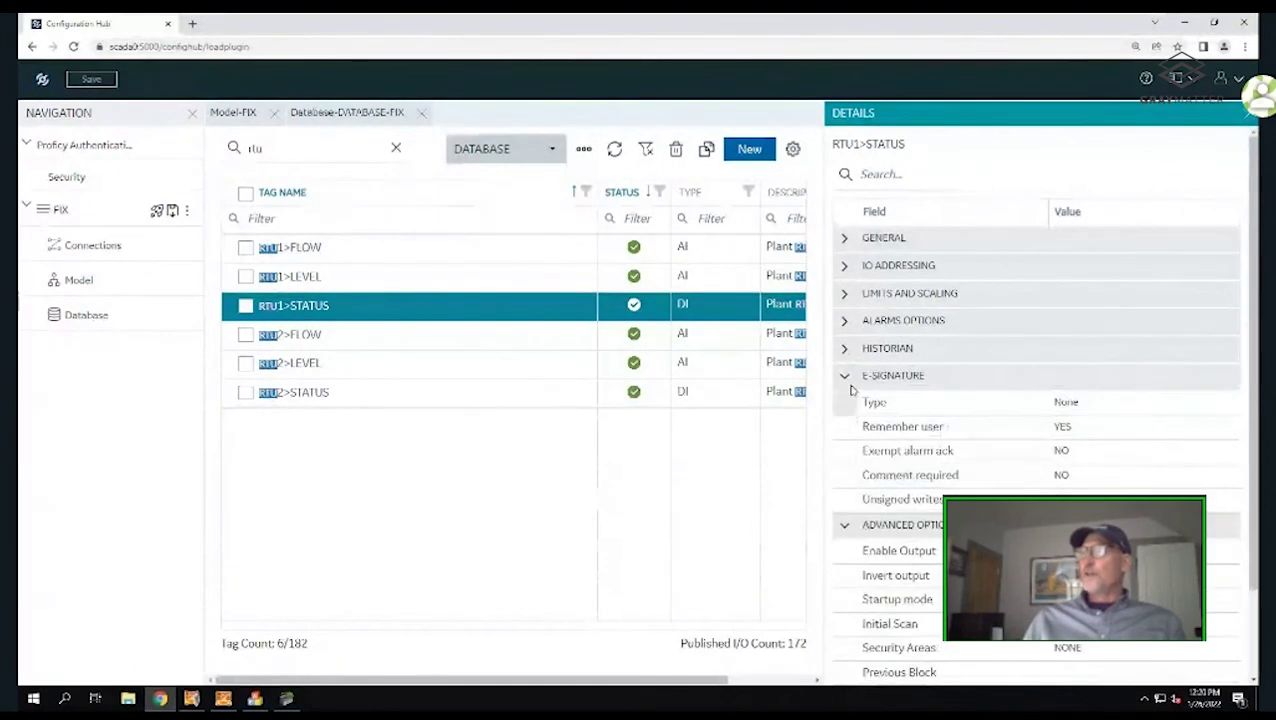
pyautogui.click(845, 377)
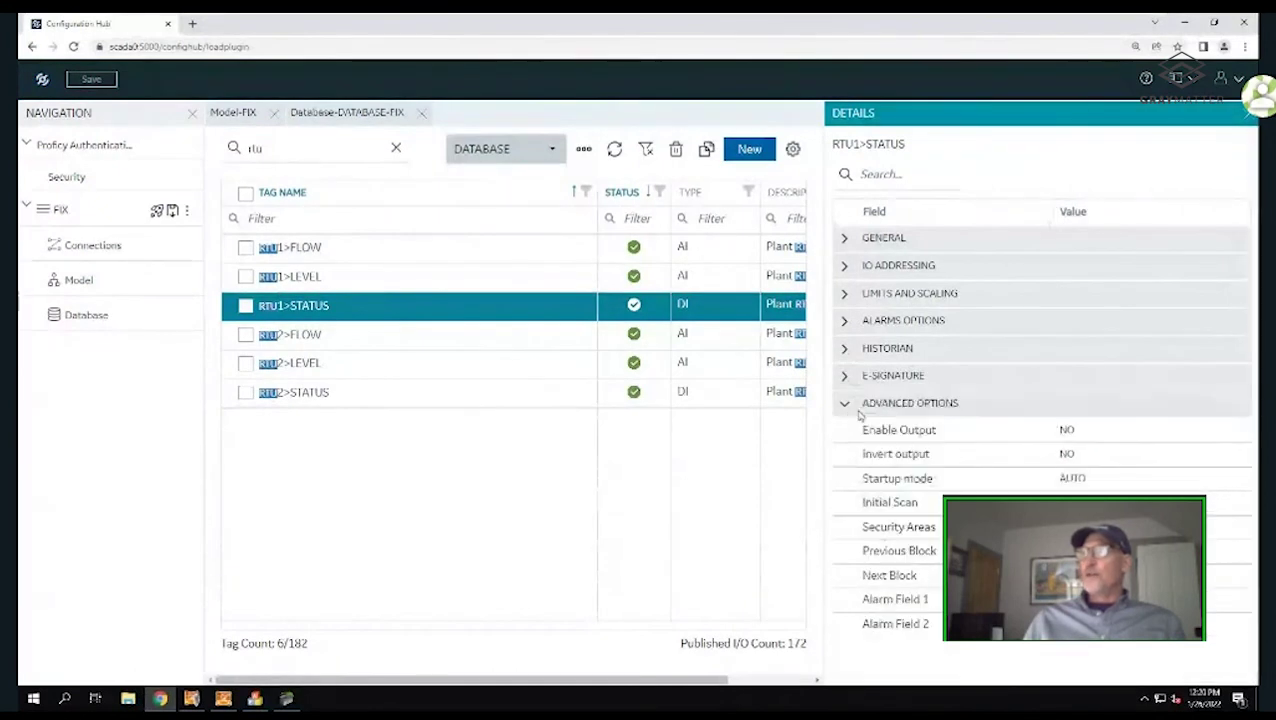
pyautogui.click(1108, 441)
pyautogui.click(1232, 432)
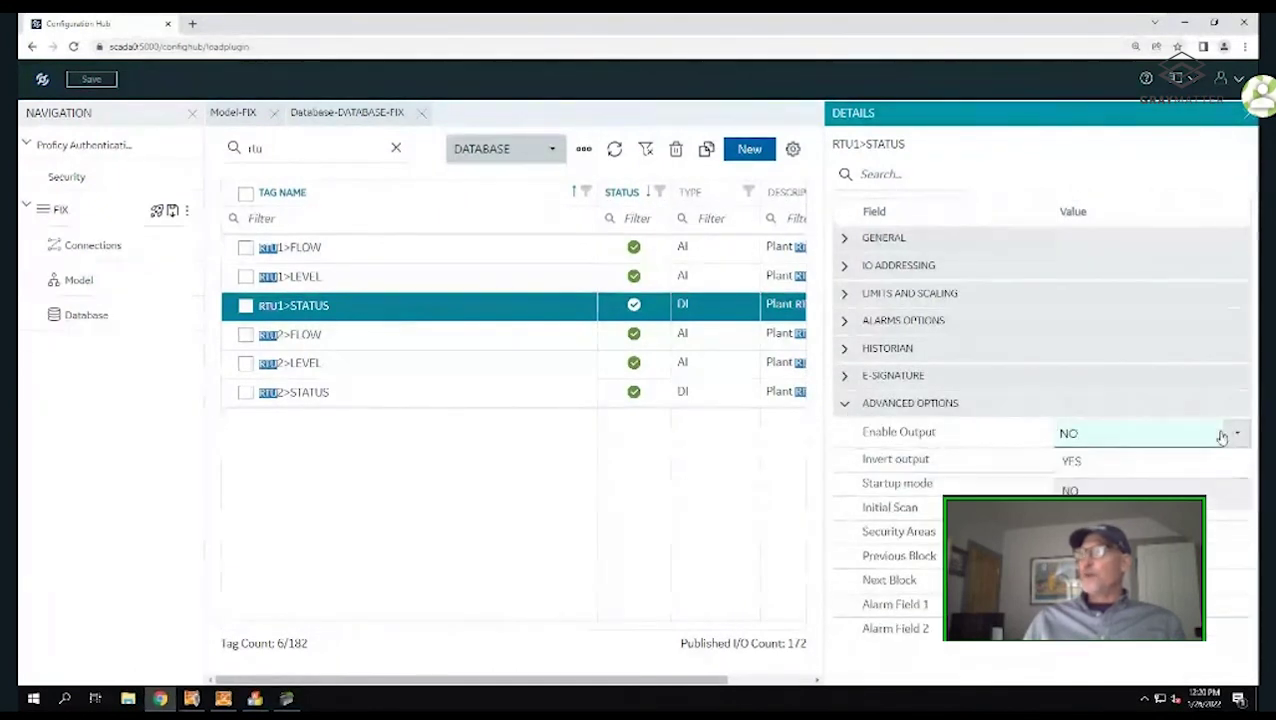
pyautogui.click(1108, 468)
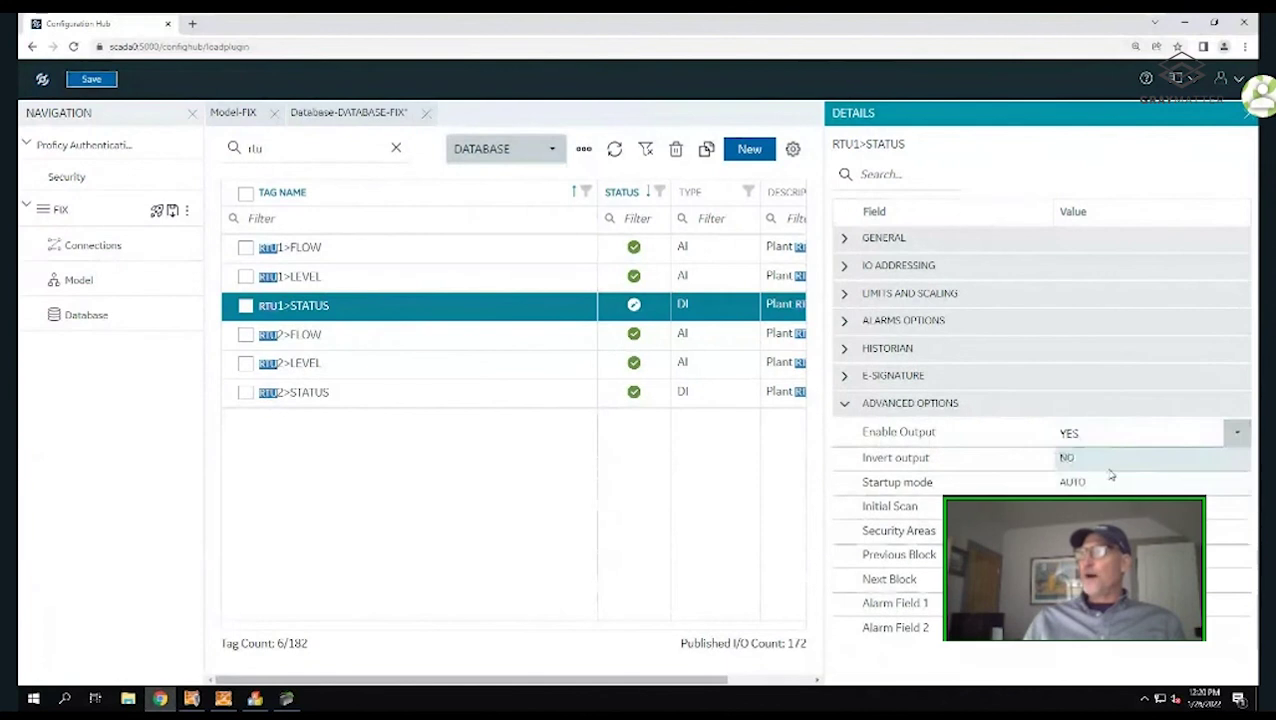
pyautogui.click(965, 470)
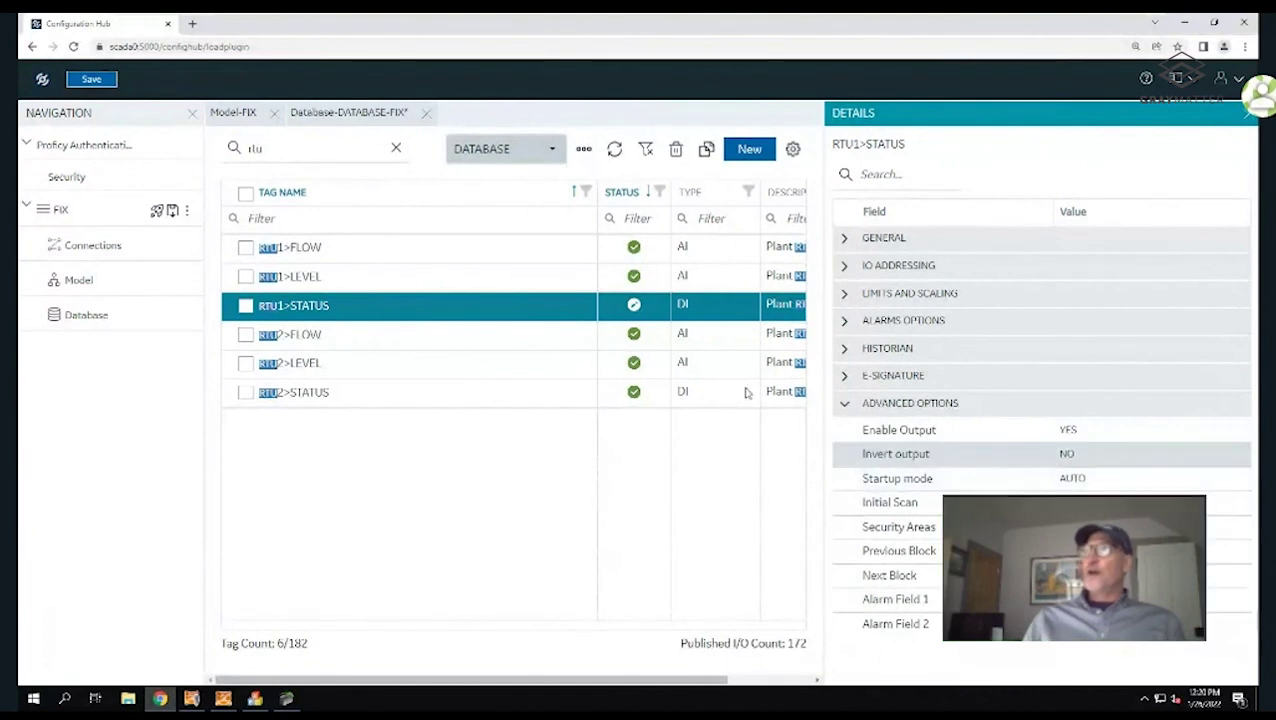
# Set Enable Output to YES in the advanced options of the RTU2>STATUS tag
pyautogui.click(379, 394)
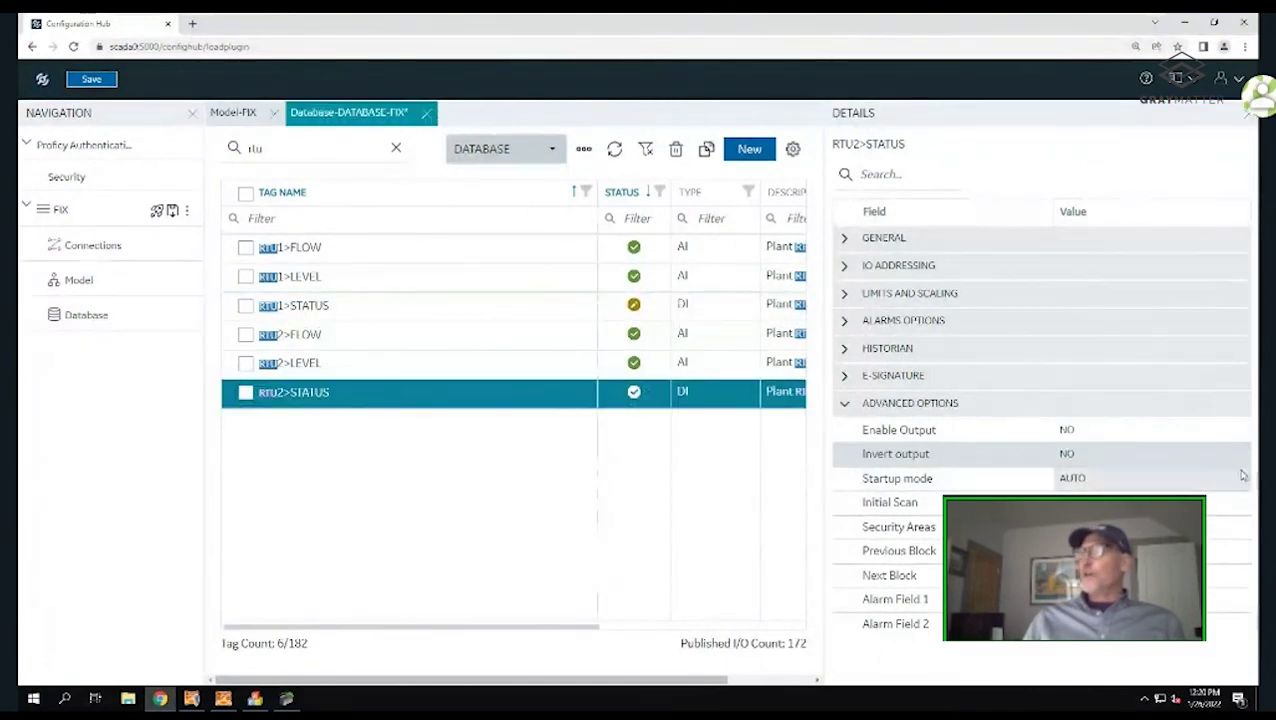
pyautogui.click(1160, 432)
pyautogui.click(1237, 433)
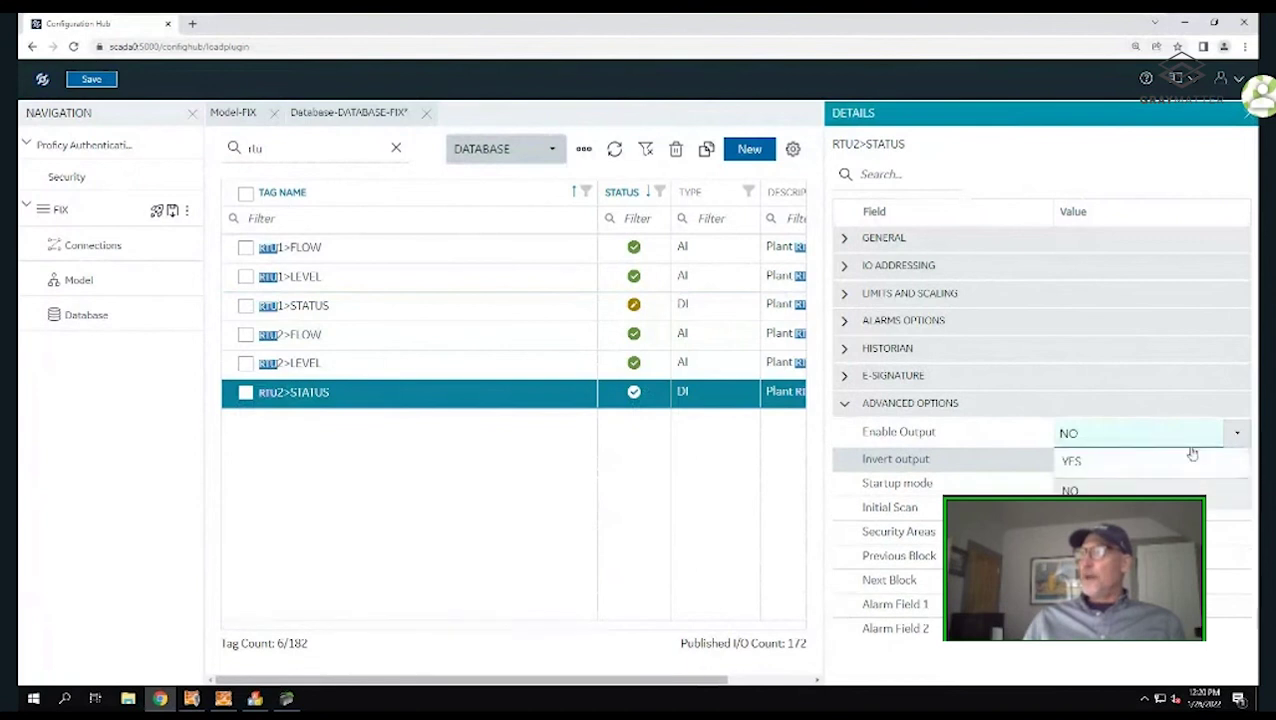
pyautogui.click(1128, 461)
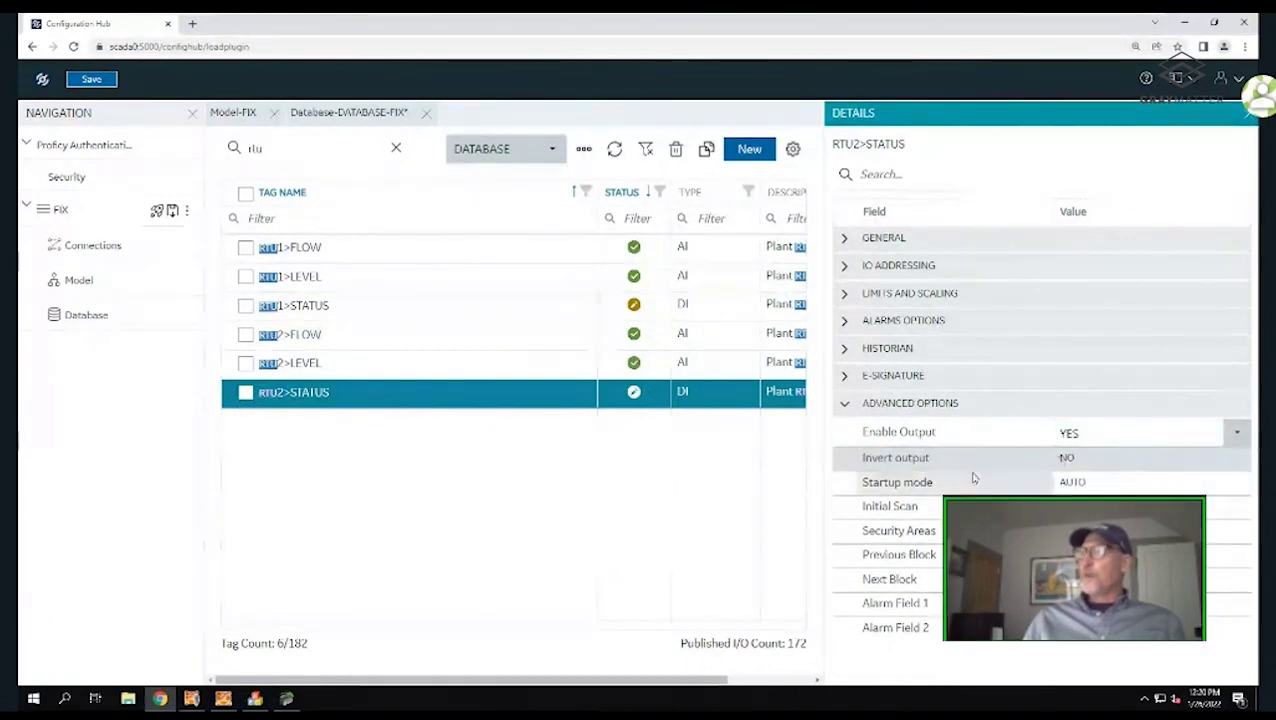
pyautogui.click(792, 416)
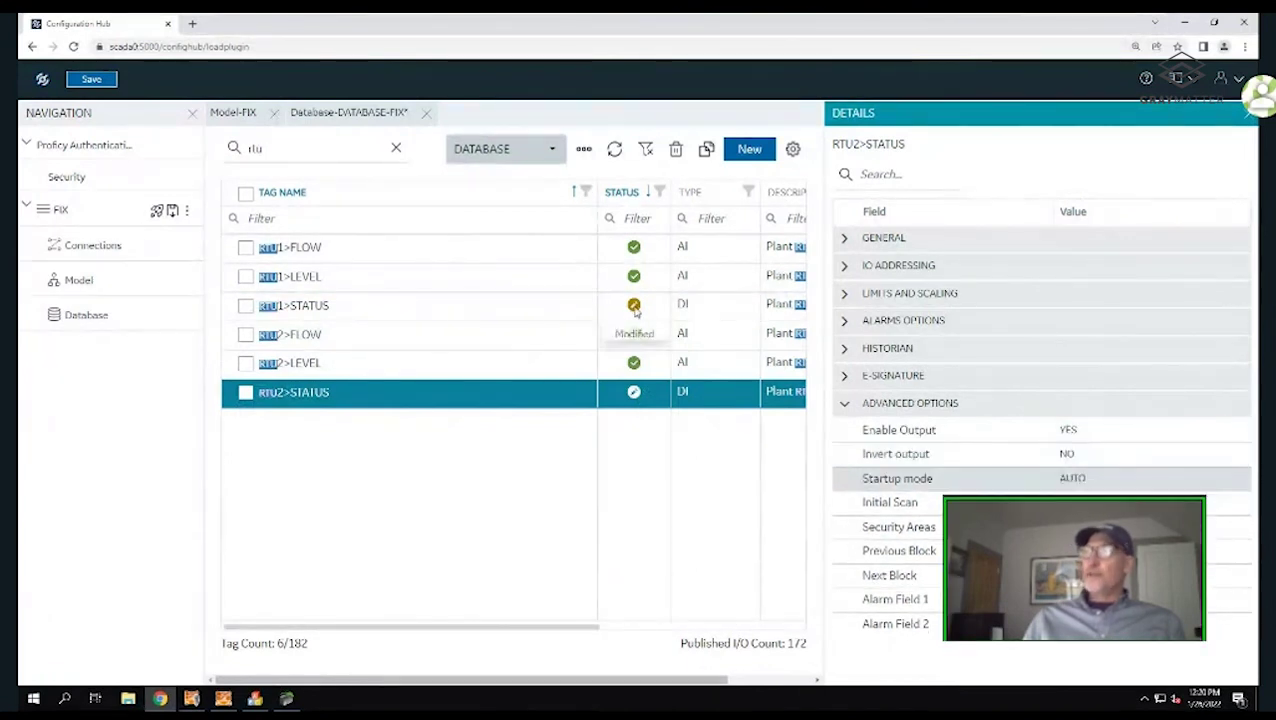
pyautogui.click(623, 342)
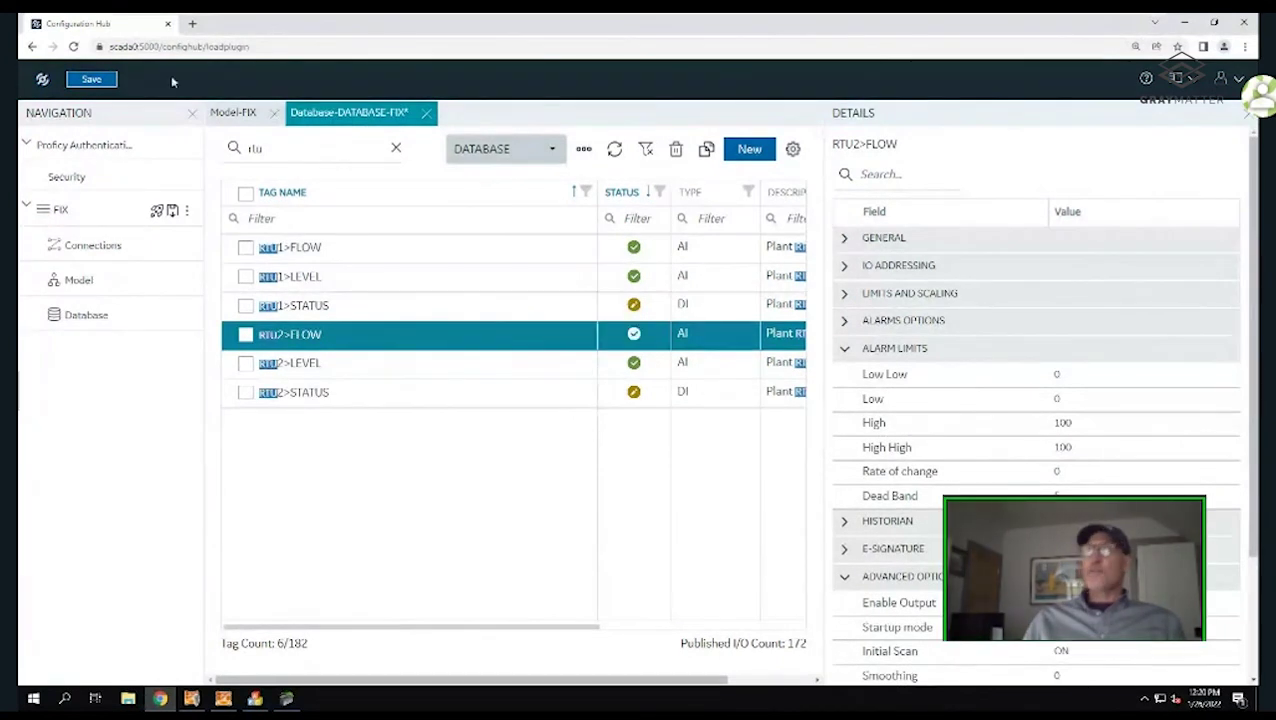
# Save the tag changes and publish them to the iFIX node FIX without stopping SAC
pyautogui.click(92, 79)
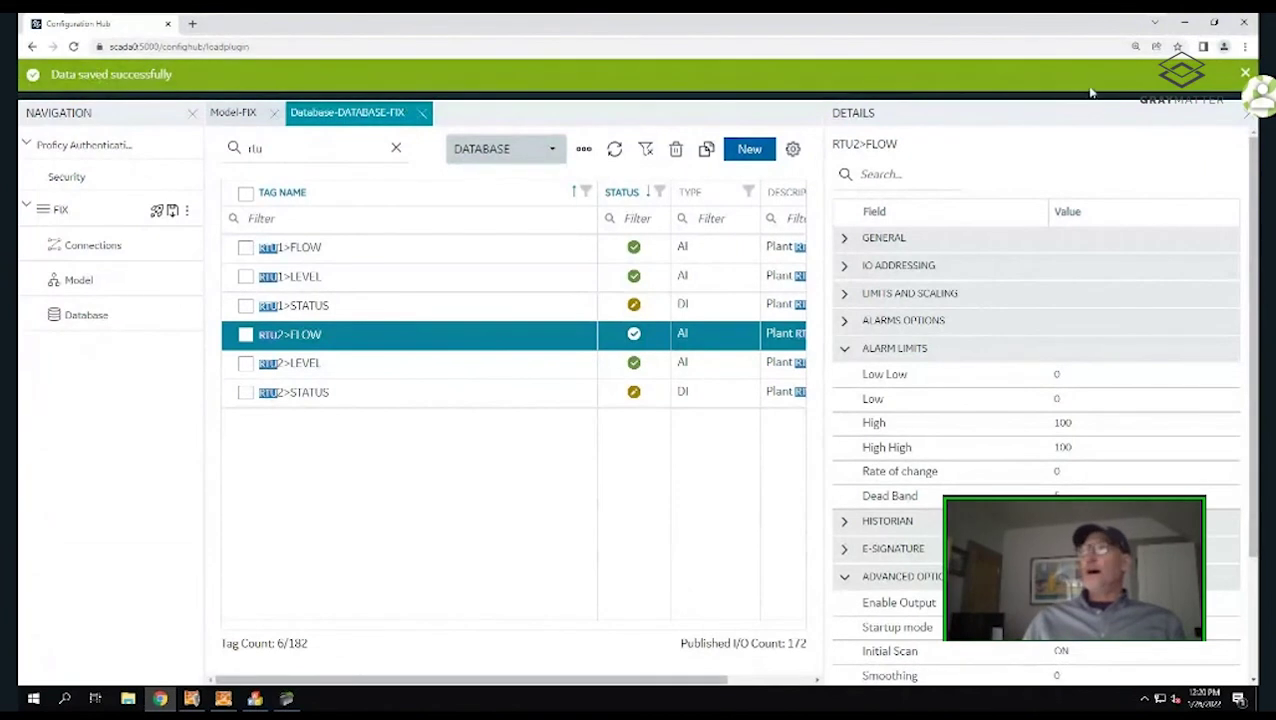
pyautogui.click(157, 213)
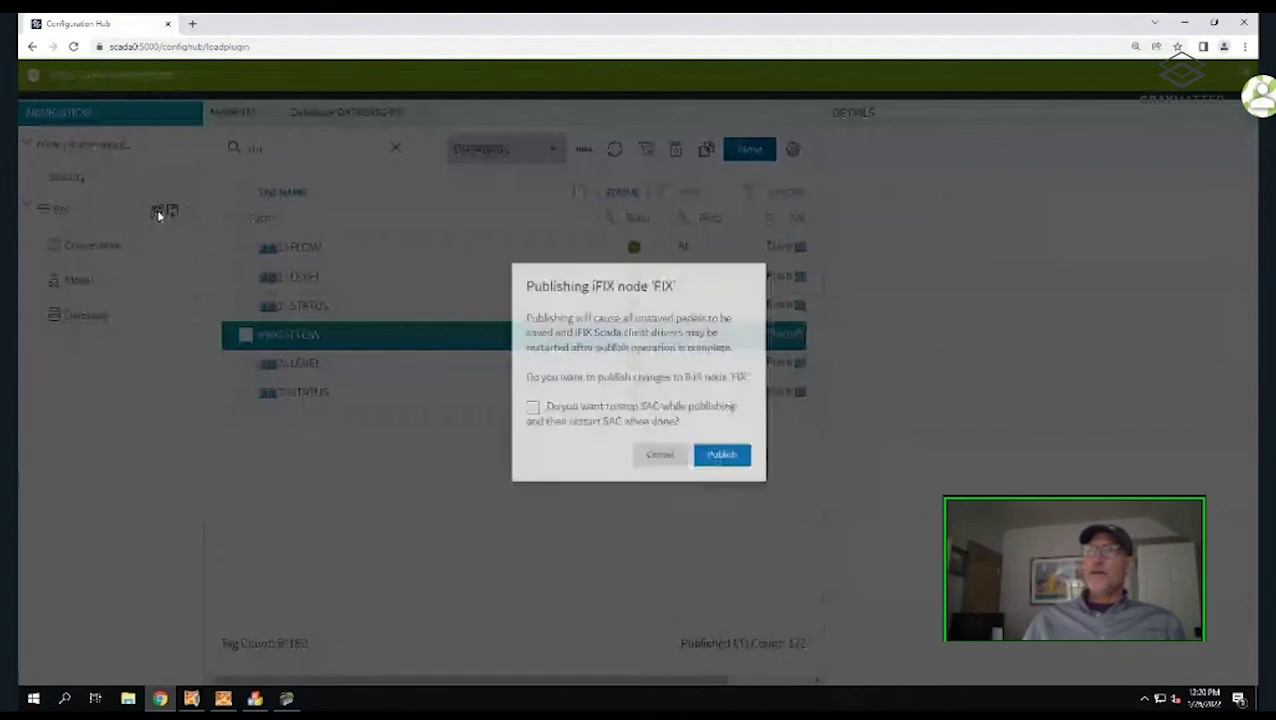
pyautogui.click(752, 463)
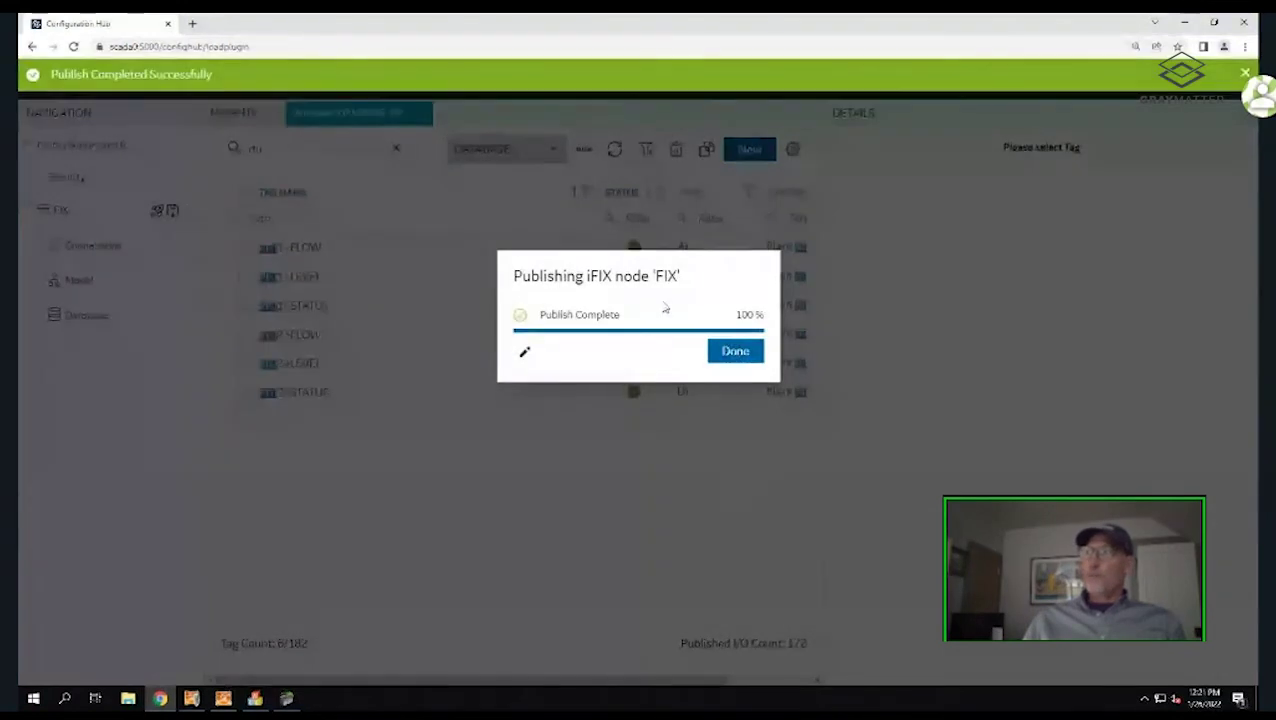
# Switch back to iFIX WorkSpace, start the RTU1 pump, and close its pushbutton entry
pyautogui.click(191, 698)
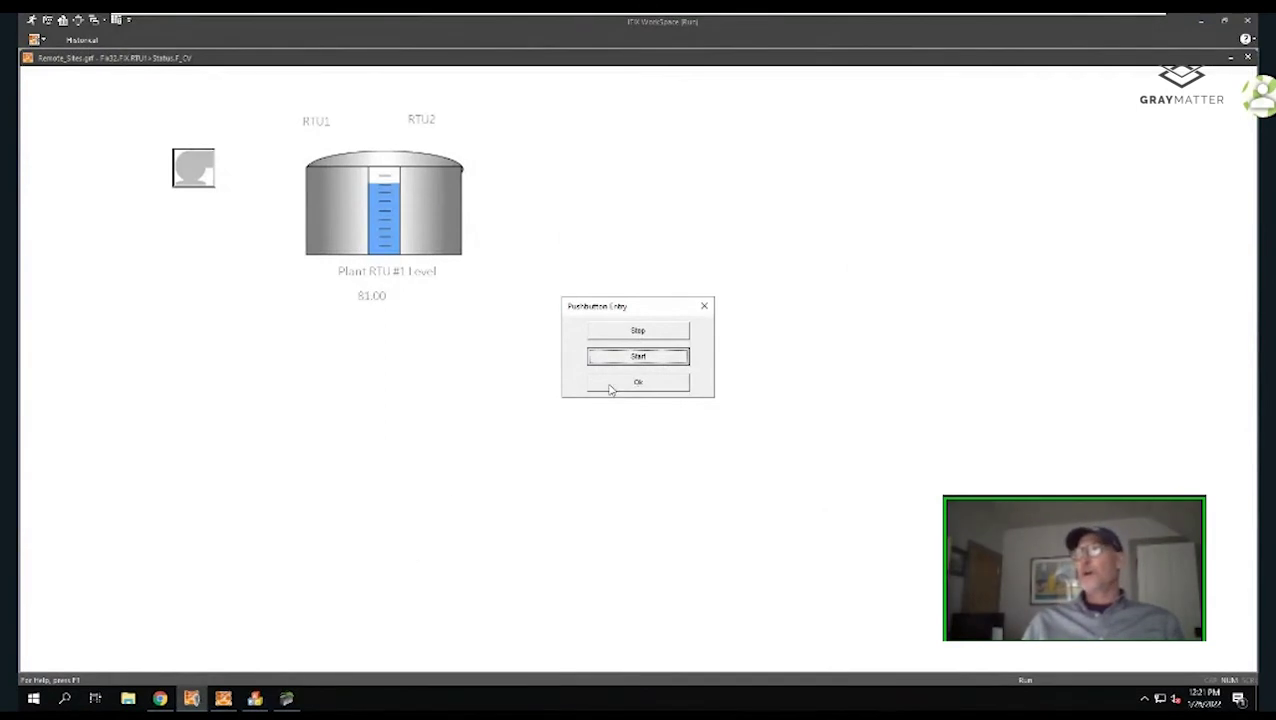
pyautogui.click(641, 359)
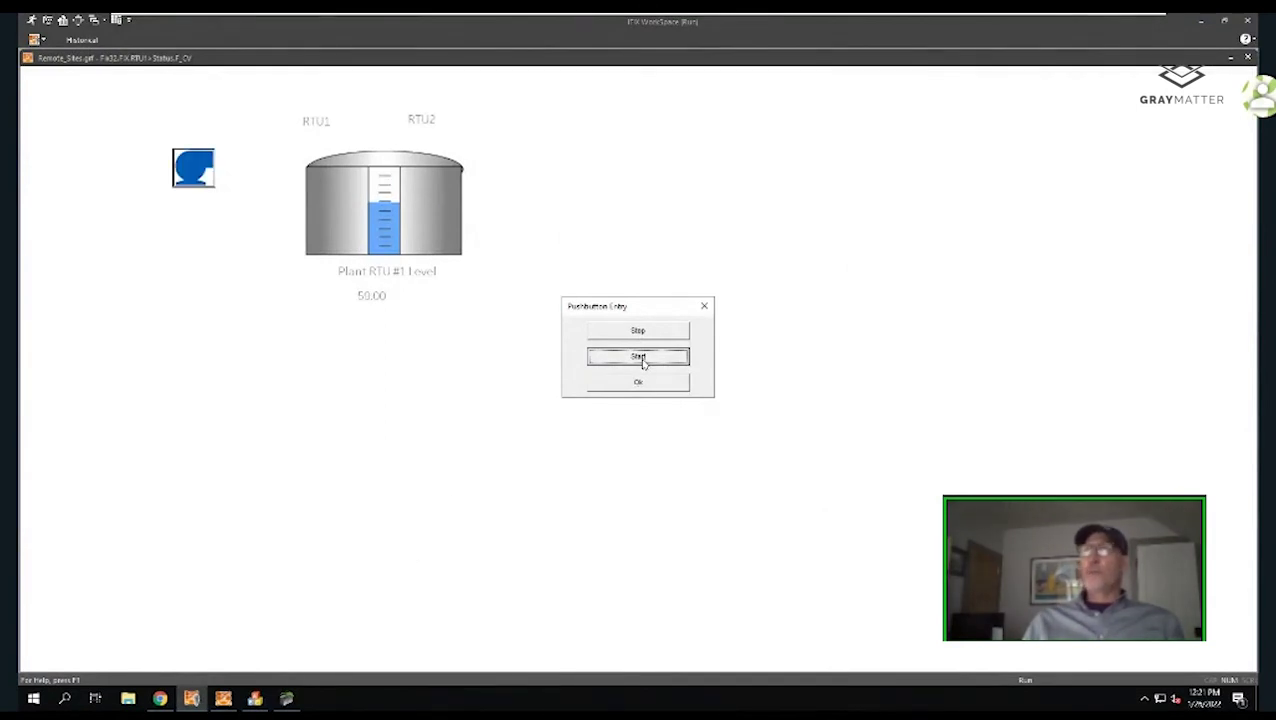
pyautogui.click(655, 384)
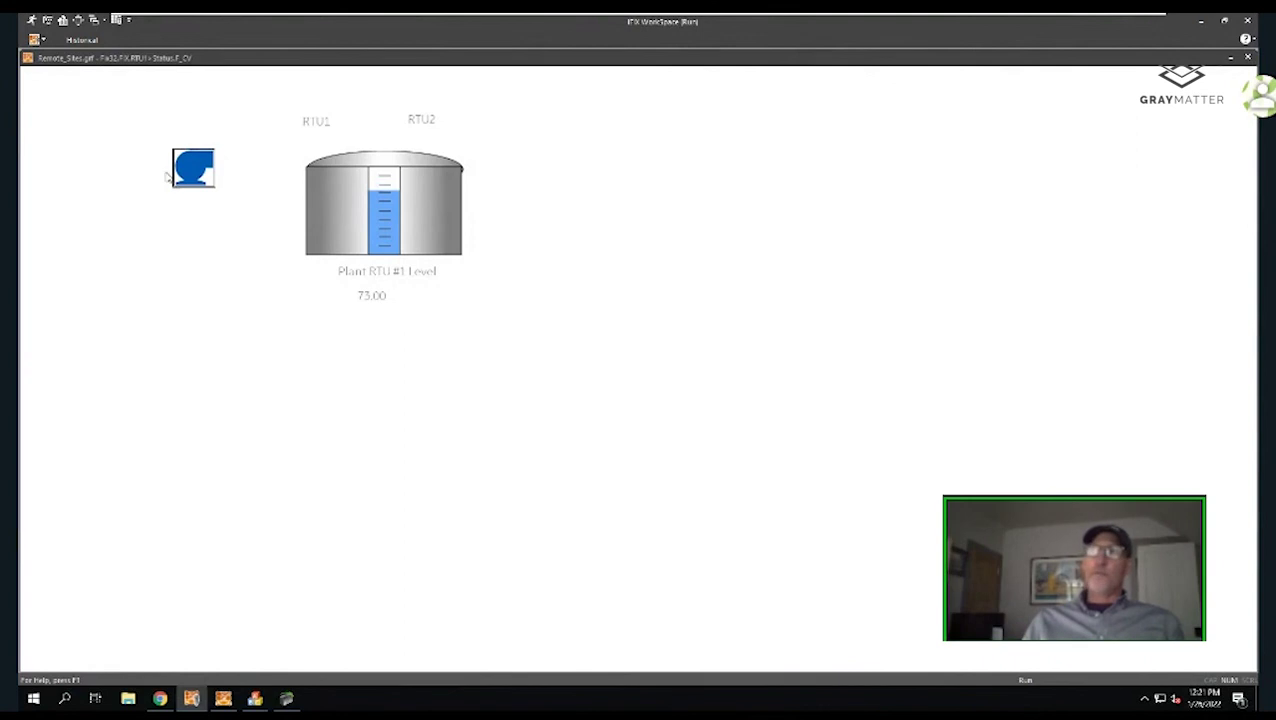
# Switch the picture to RTU2, start and stop its pump, and return to configure mode
pyautogui.click(421, 120)
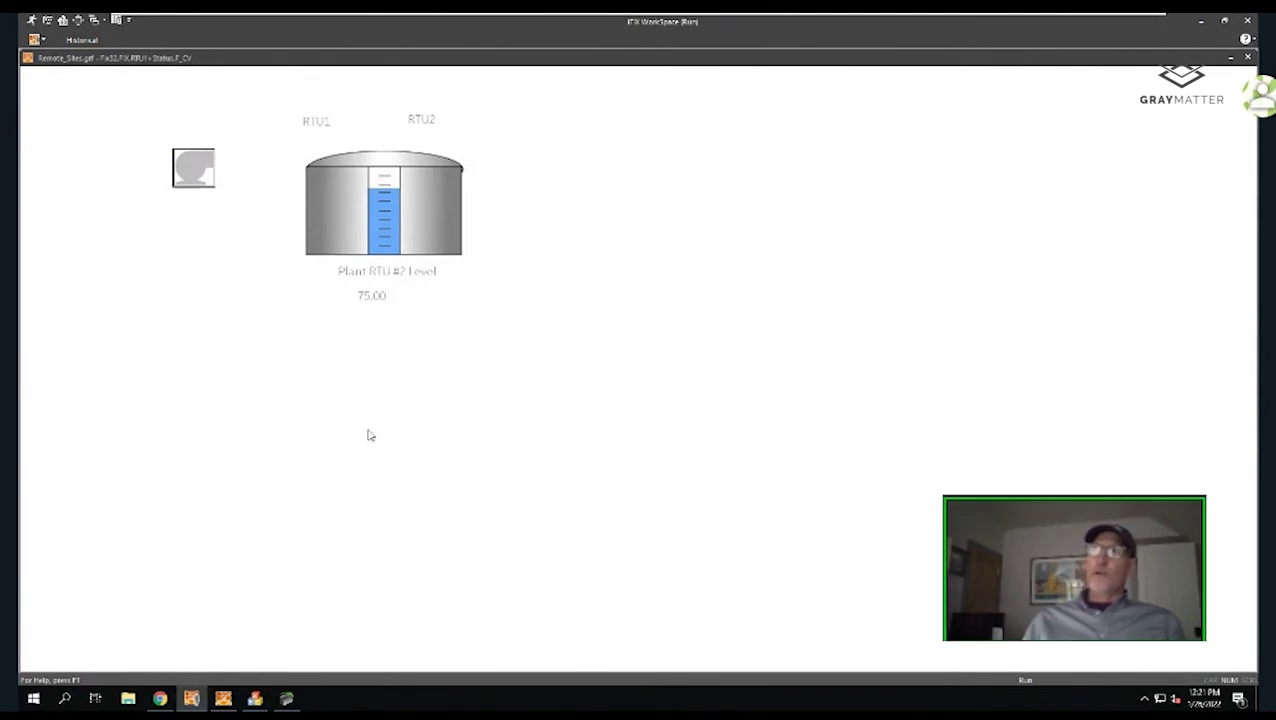
pyautogui.click(193, 167)
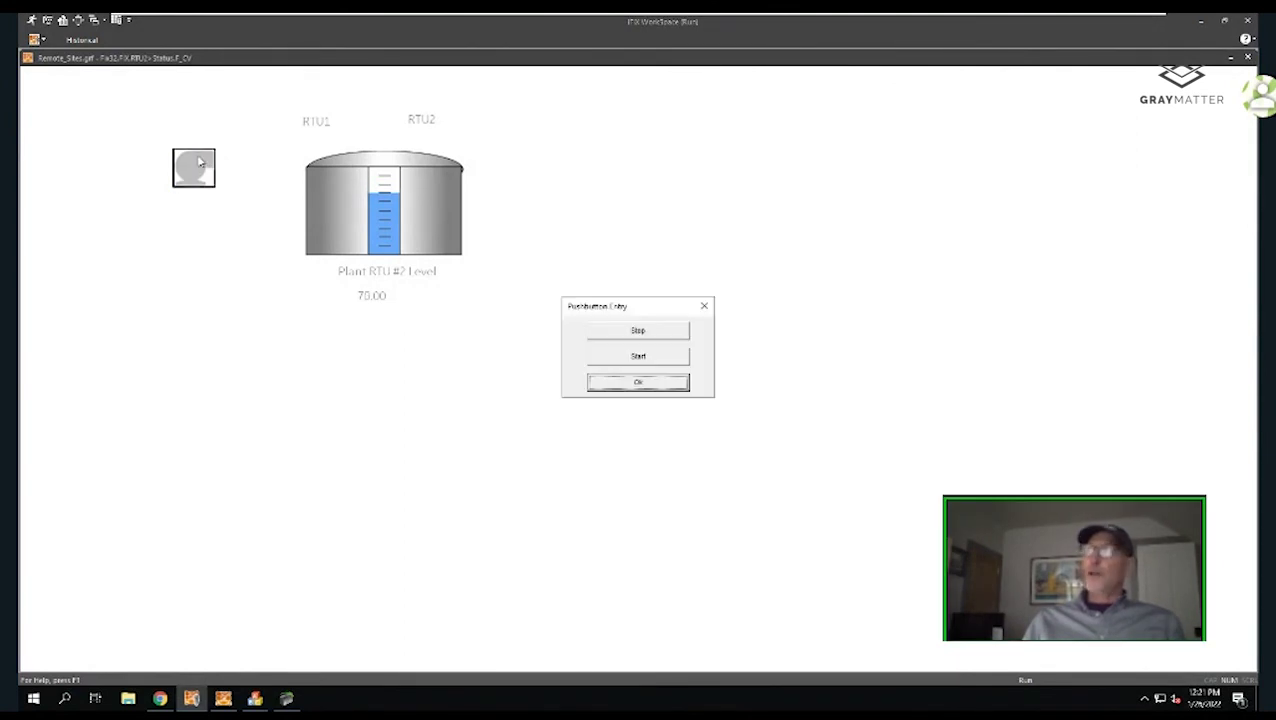
pyautogui.click(648, 358)
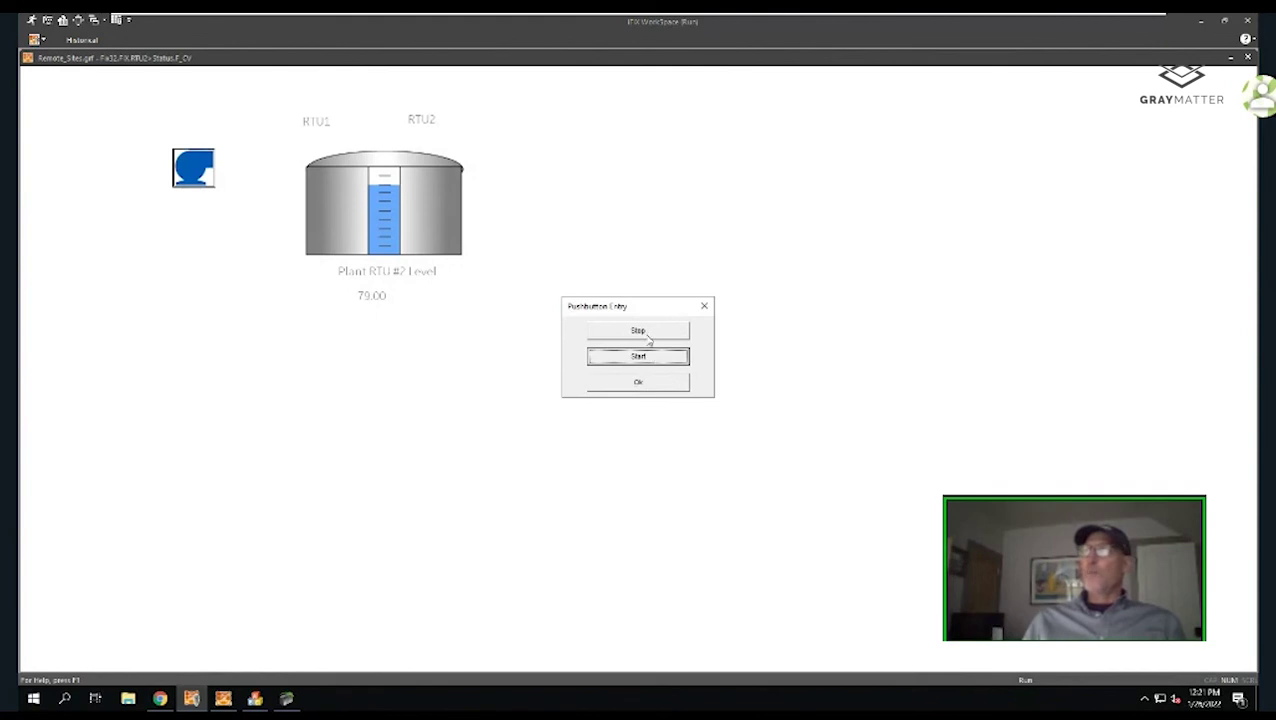
pyautogui.click(646, 382)
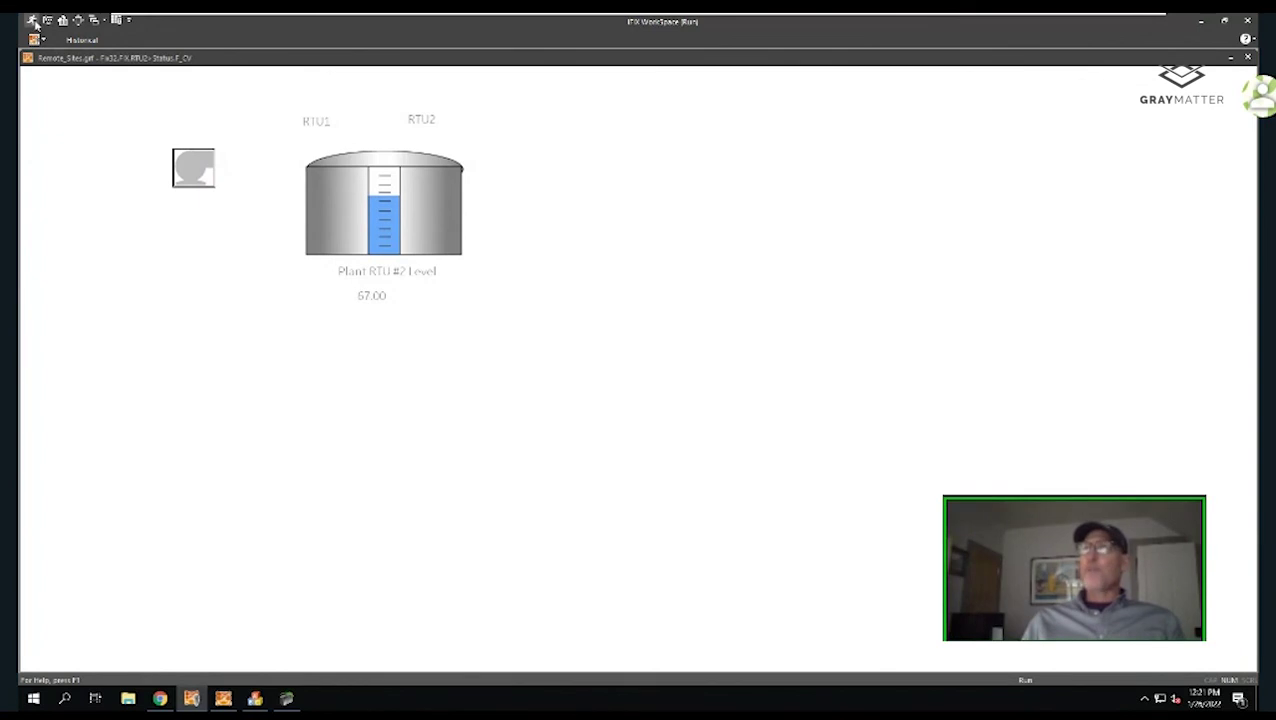
pyautogui.click(33, 20)
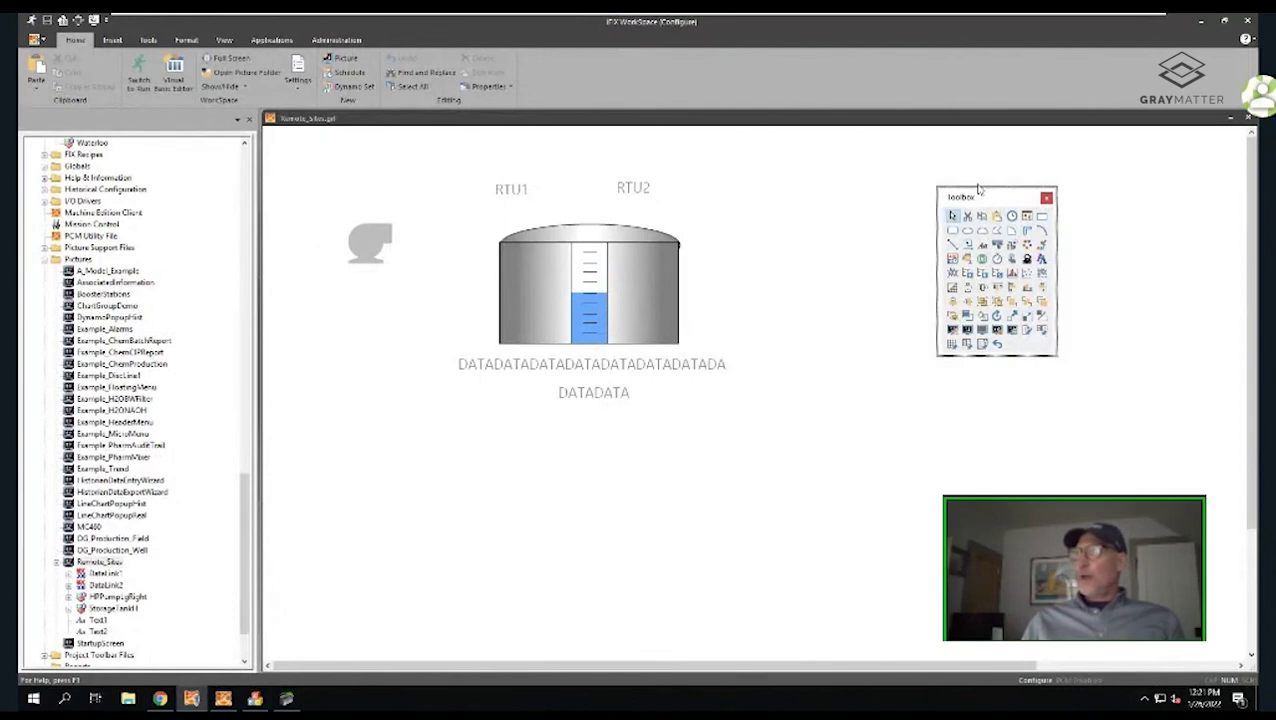
# Insert an alarm summary, place it below the tank's data links, and widen it to show the Description, Status and Value columns
pyautogui.moveTo(998, 207); pyautogui.dragTo(891, 166)
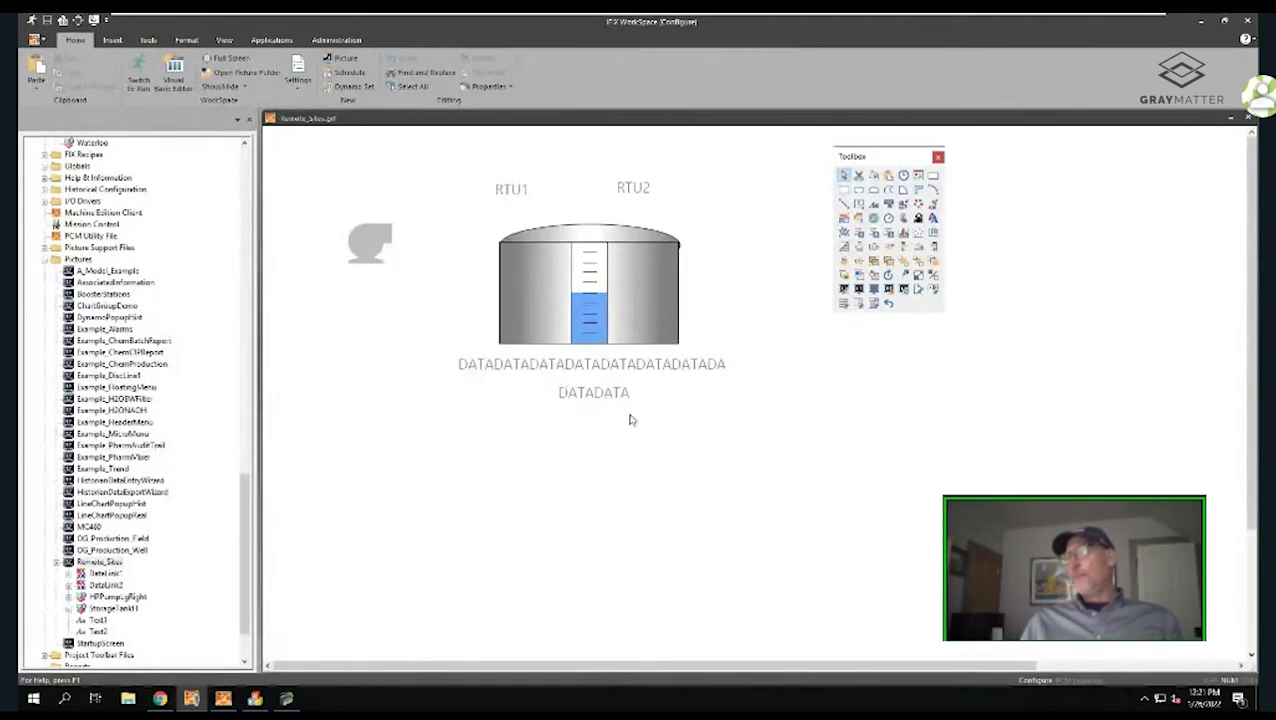
pyautogui.click(112, 41)
pyautogui.click(77, 88)
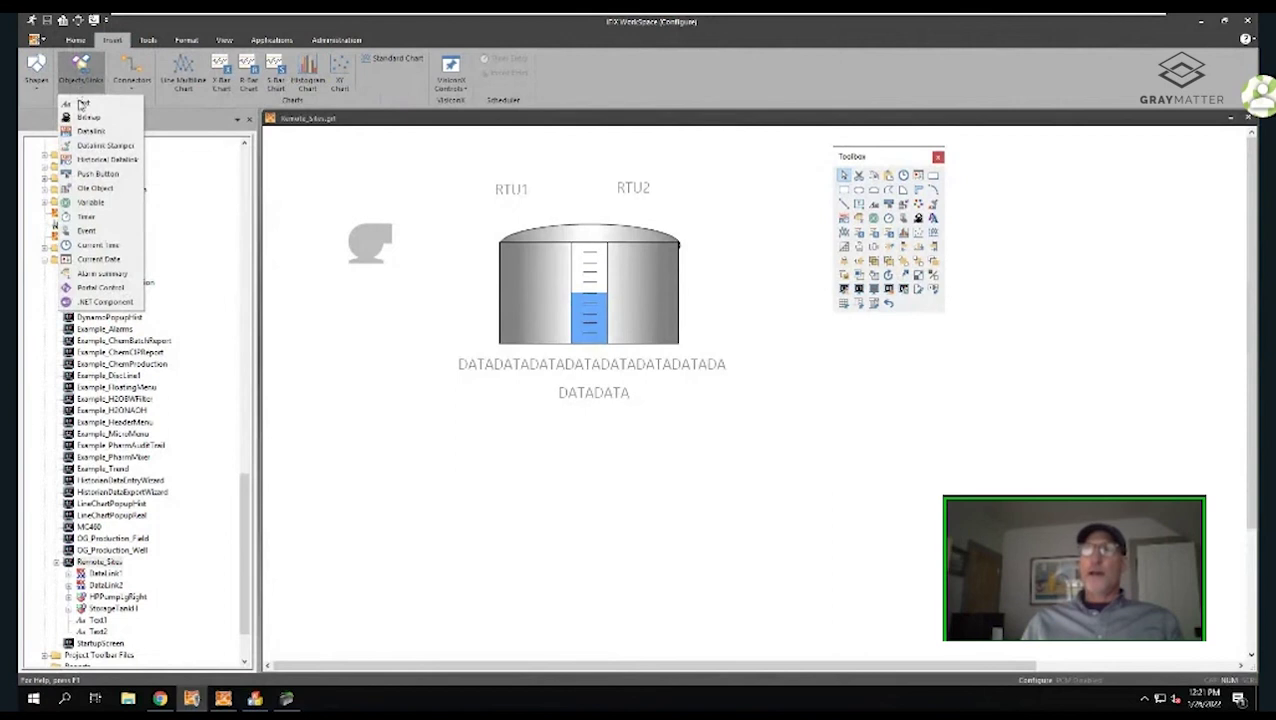
pyautogui.click(114, 274)
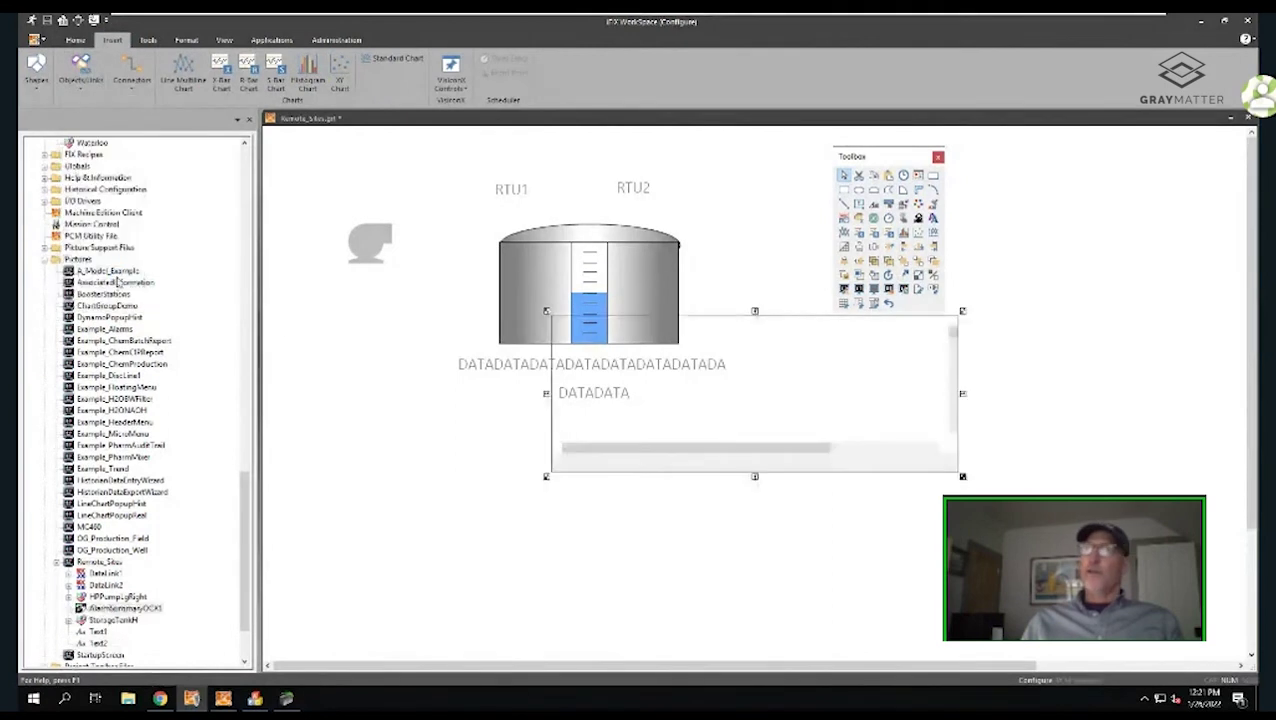
pyautogui.moveTo(836, 395); pyautogui.dragTo(633, 524)
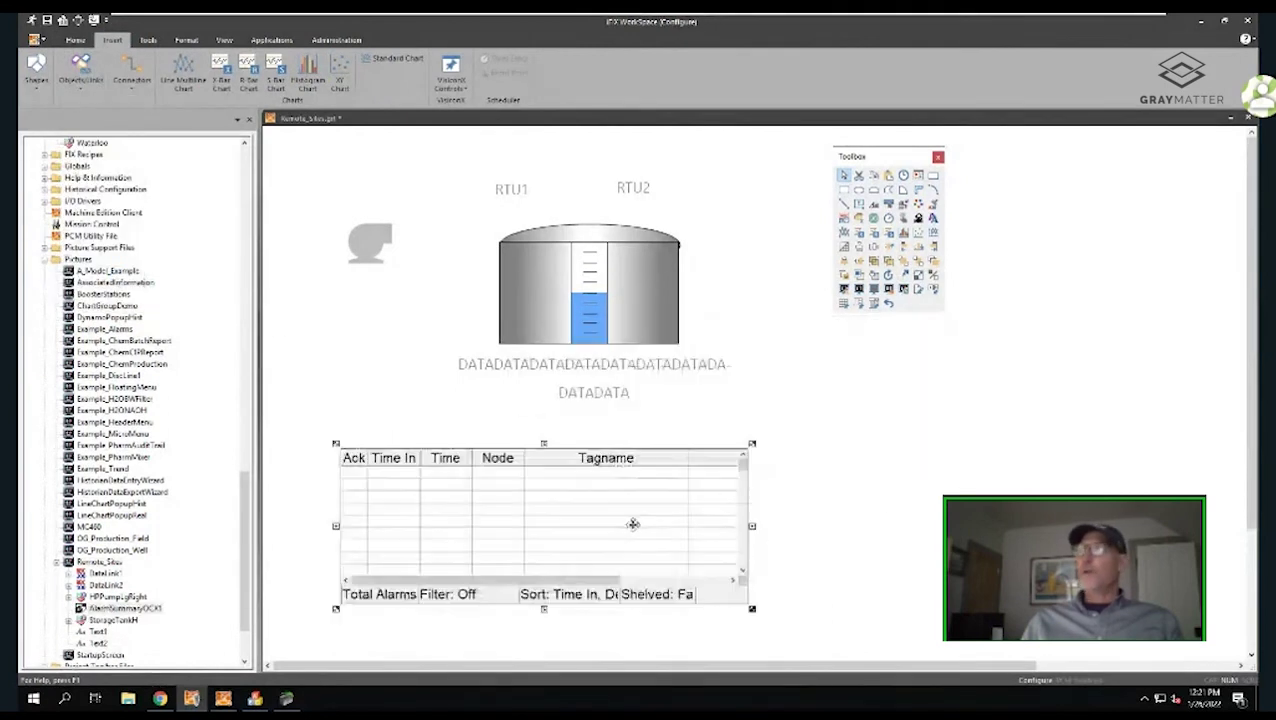
pyautogui.moveTo(752, 525); pyautogui.dragTo(1246, 530)
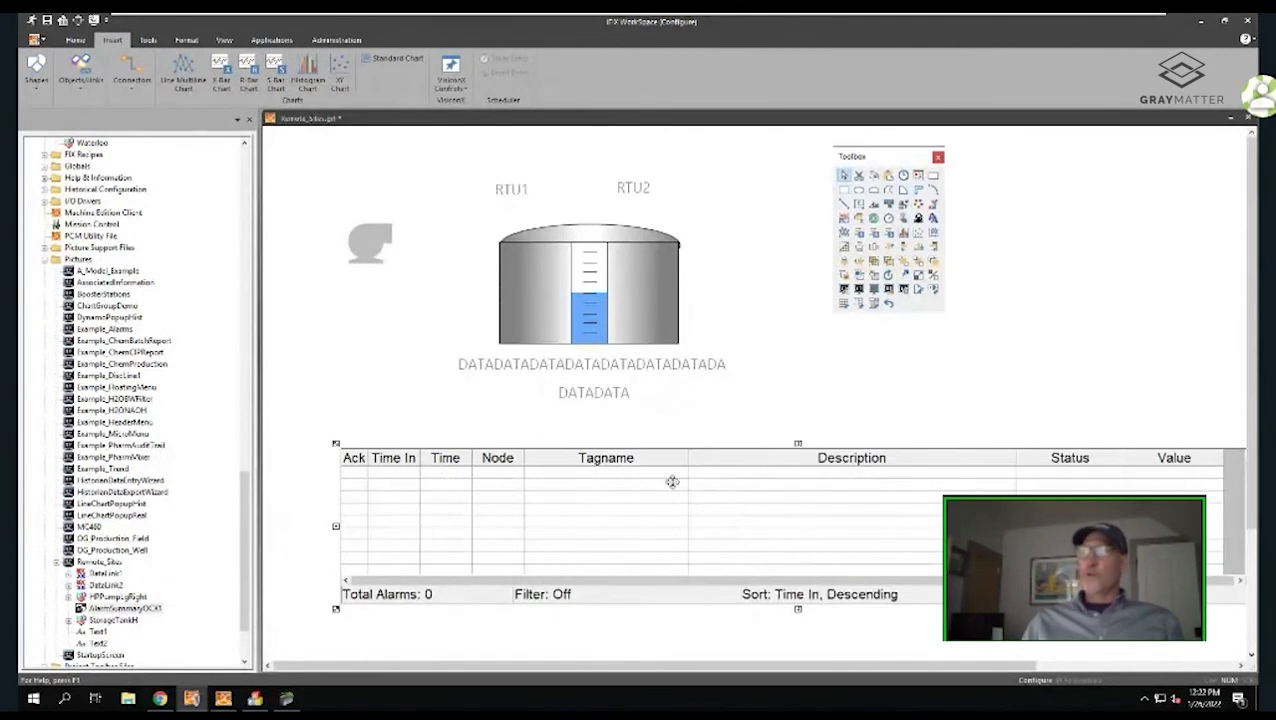
pyautogui.click(430, 484)
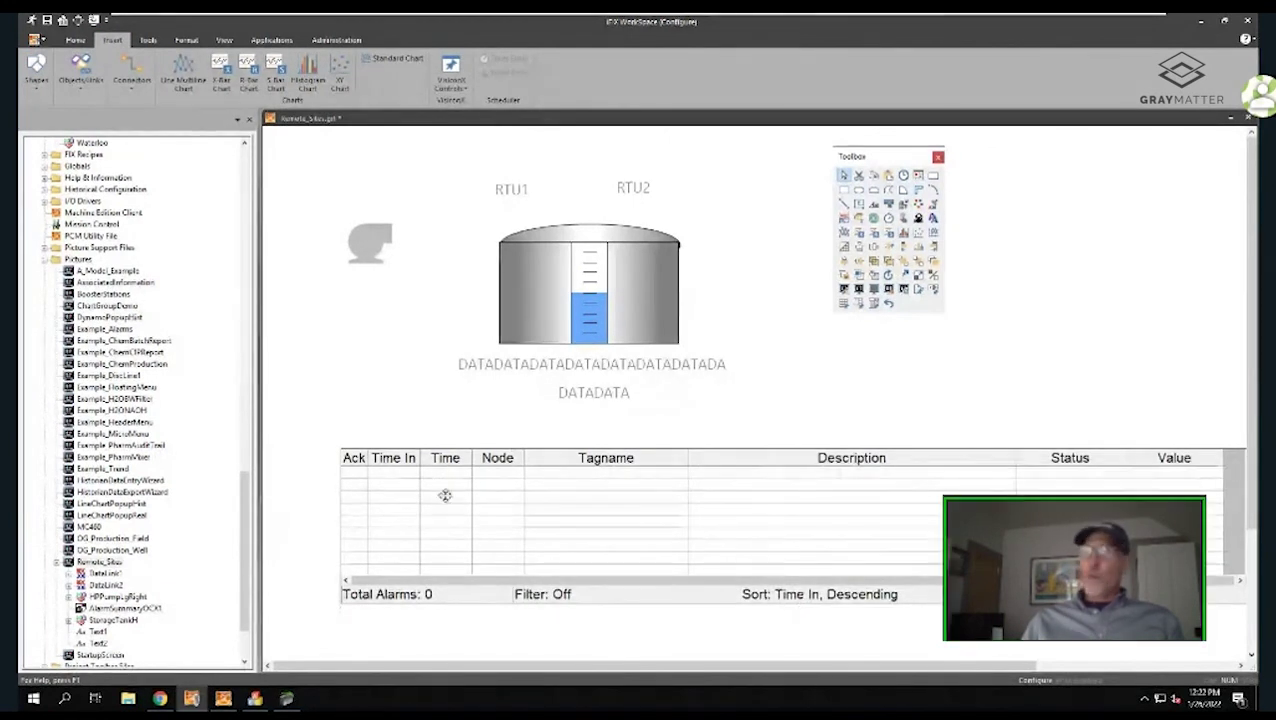
pyautogui.doubleClick(494, 539)
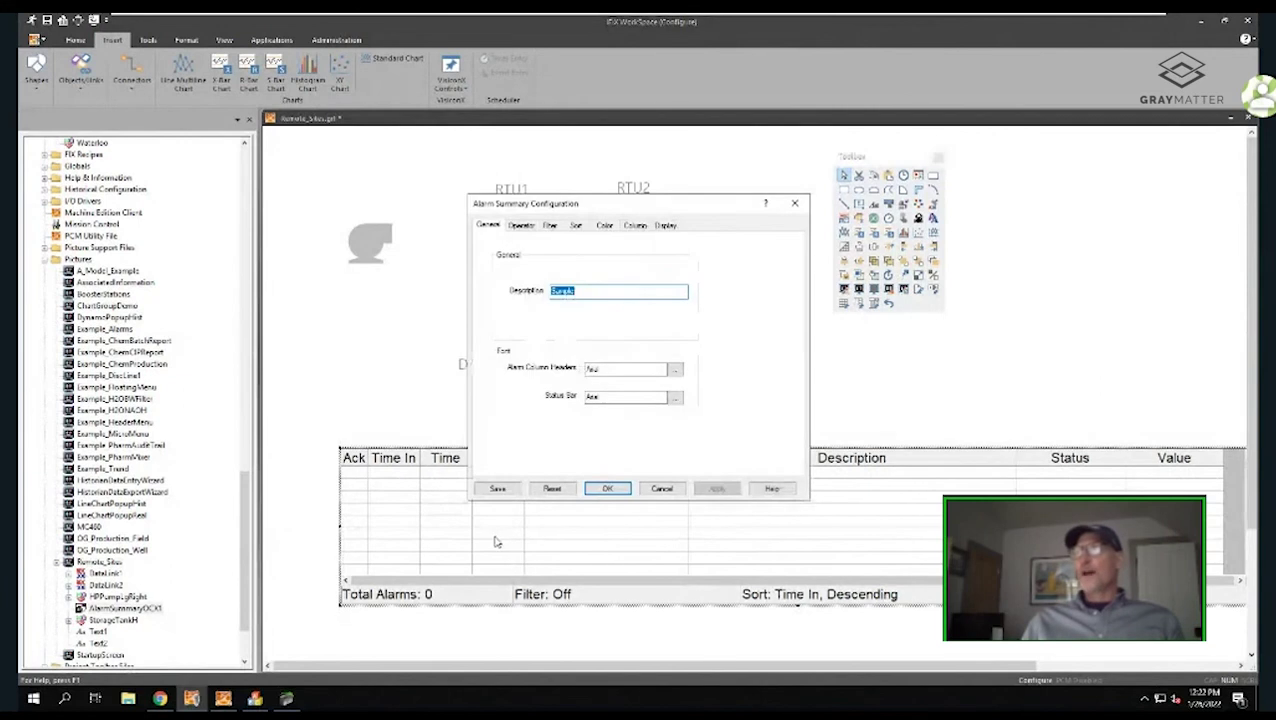
pyautogui.click(551, 226)
pyautogui.click(548, 301)
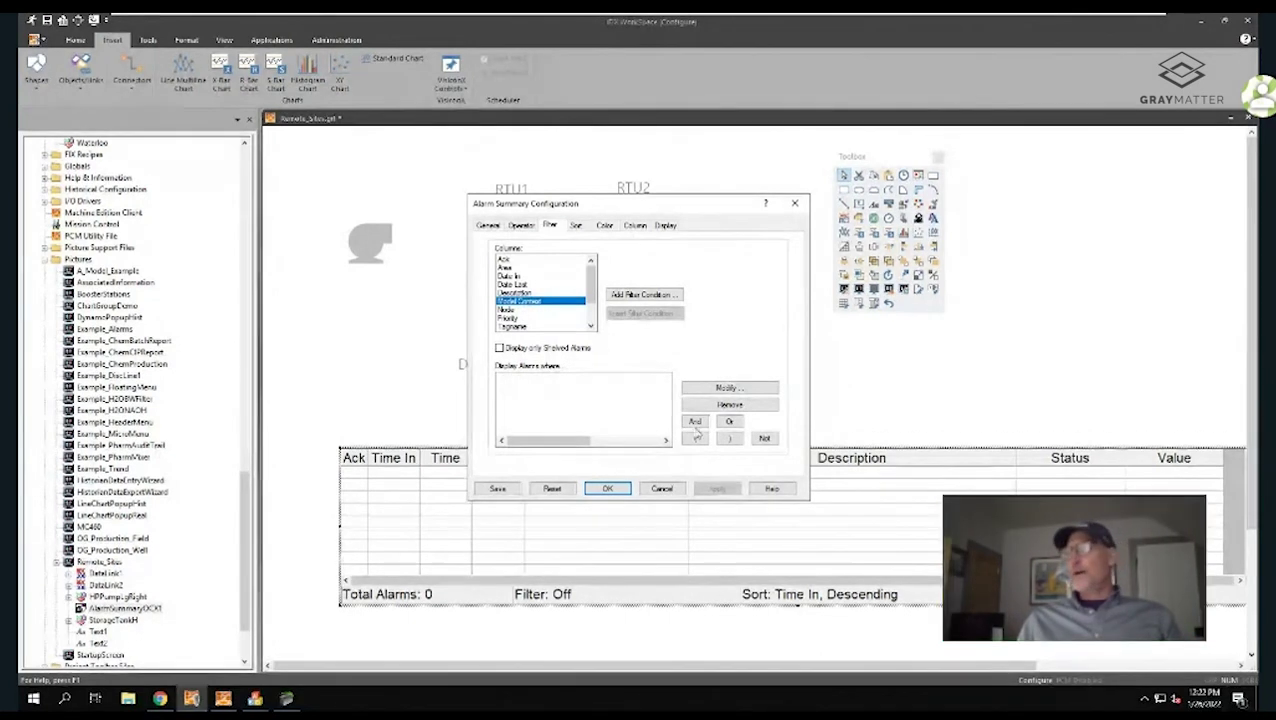
pyautogui.click(637, 295)
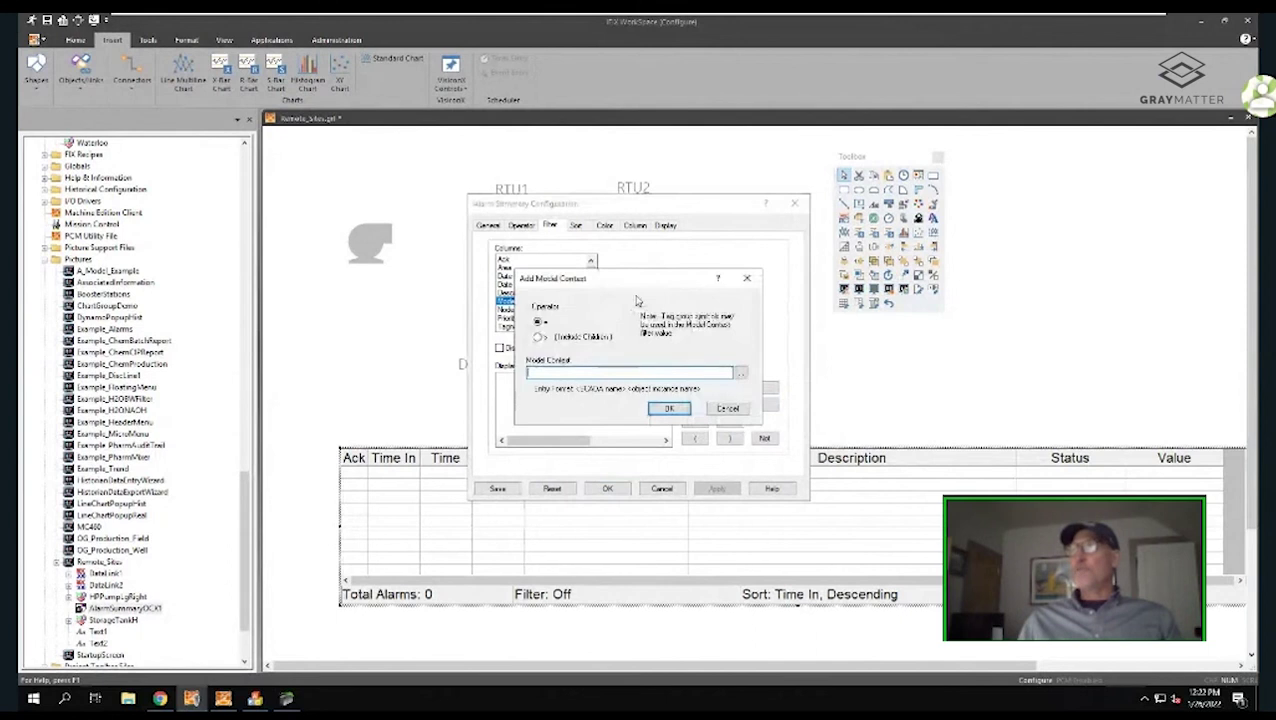
pyautogui.click(538, 337)
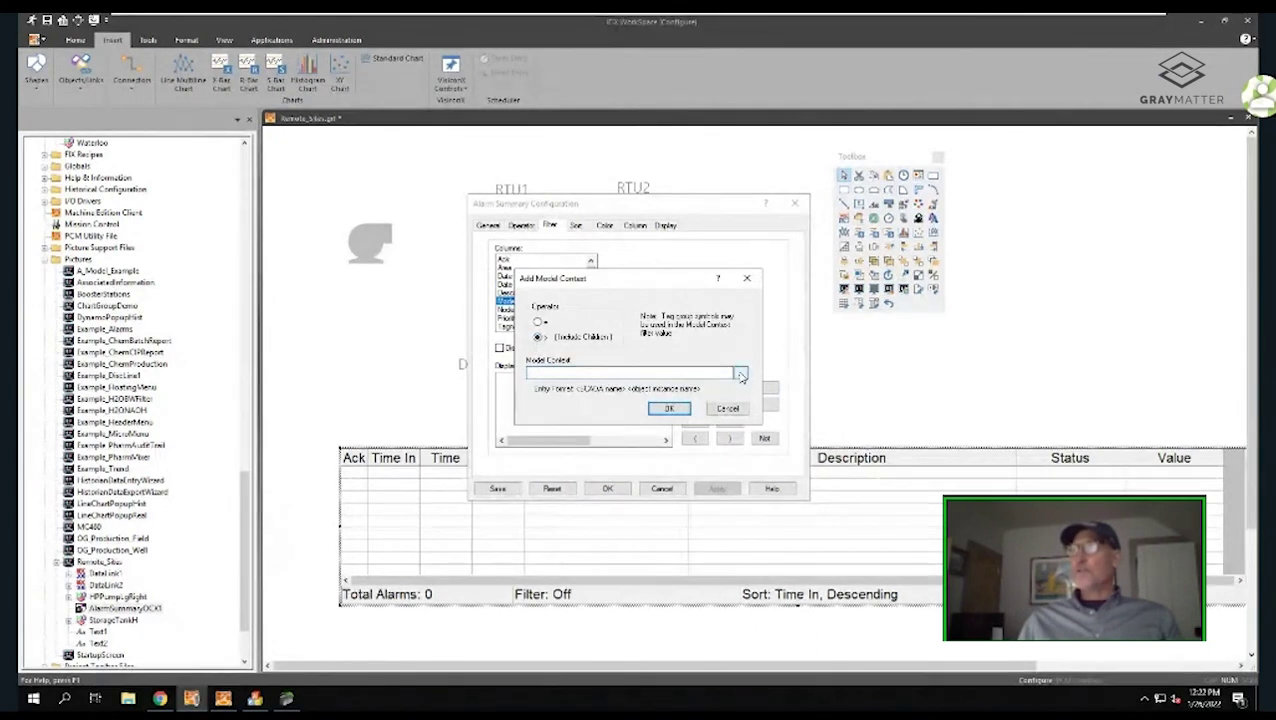
pyautogui.click(741, 375)
pyautogui.click(518, 292)
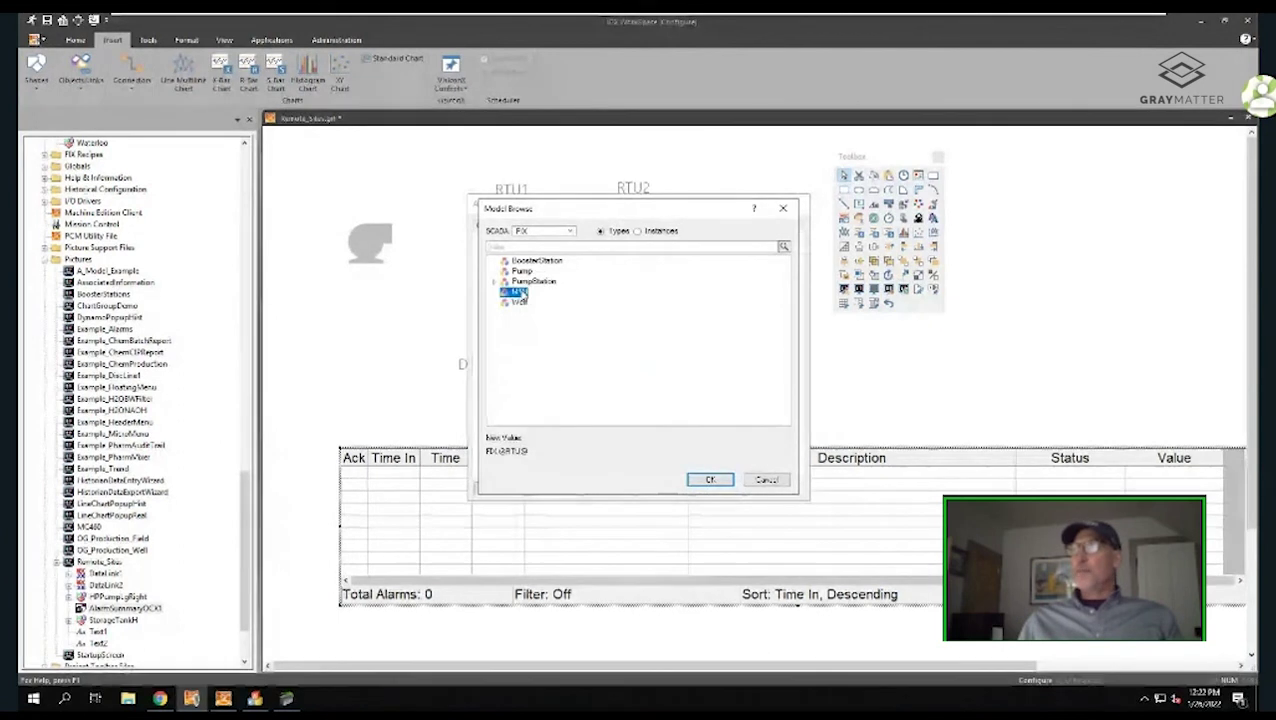
pyautogui.click(708, 480)
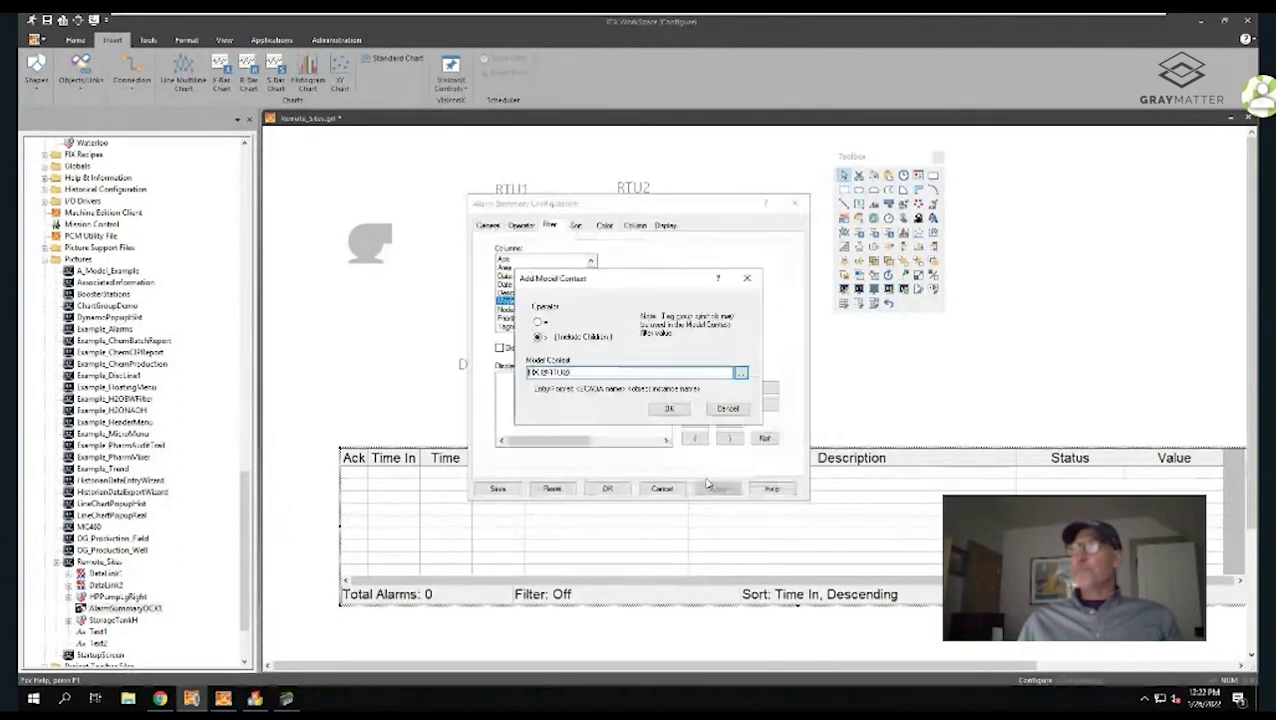
pyautogui.click(669, 408)
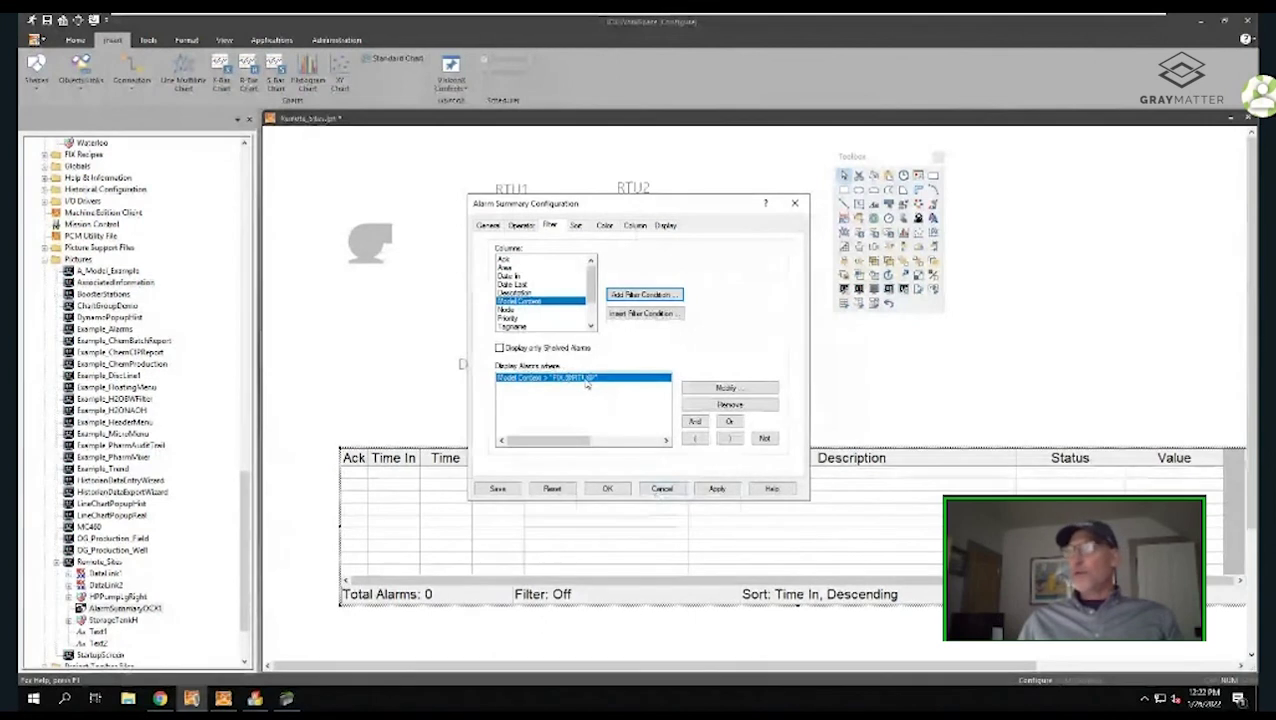
pyautogui.click(717, 488)
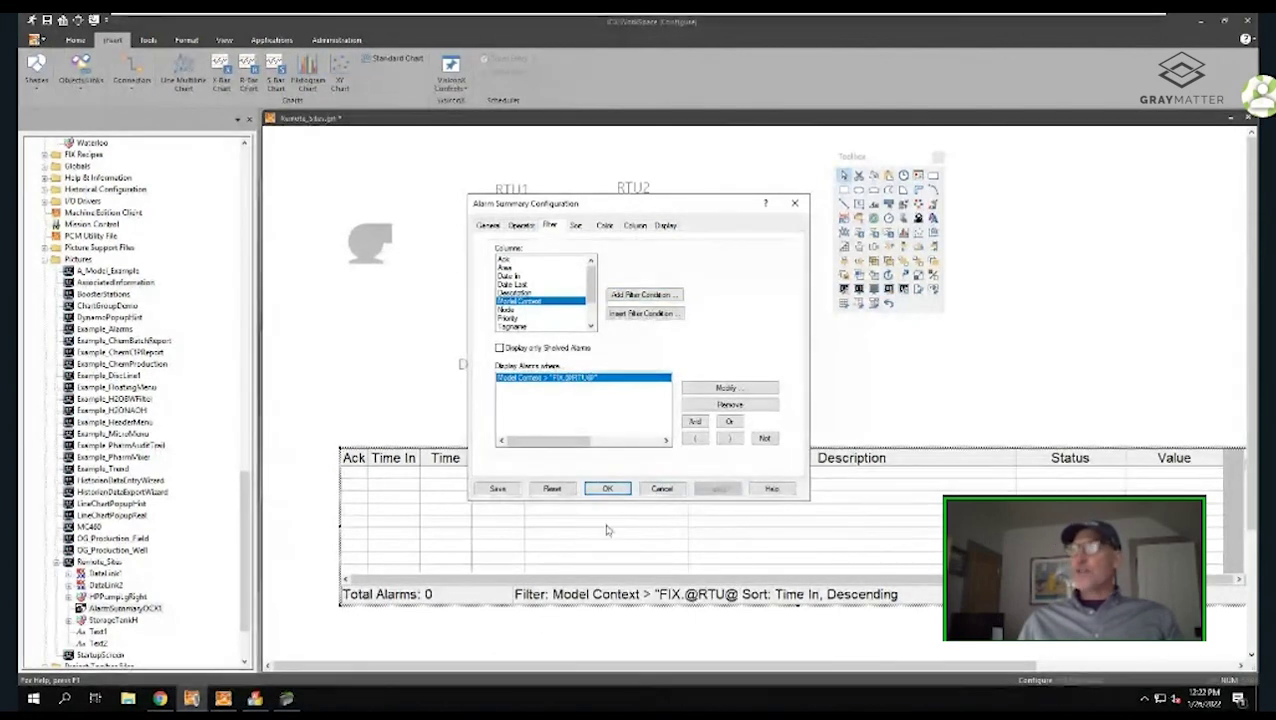
pyautogui.click(607, 488)
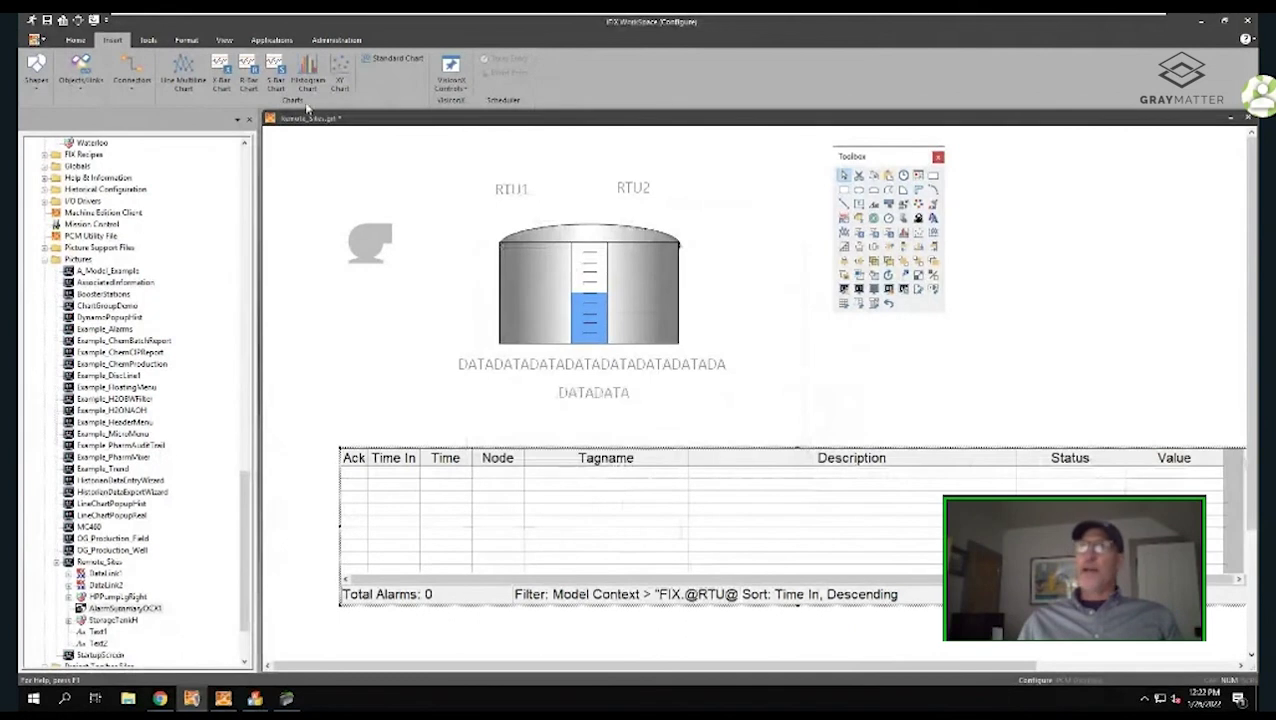
# Save the Remote_Sites picture, switch to run mode, and display RTU1
pyautogui.click(46, 20)
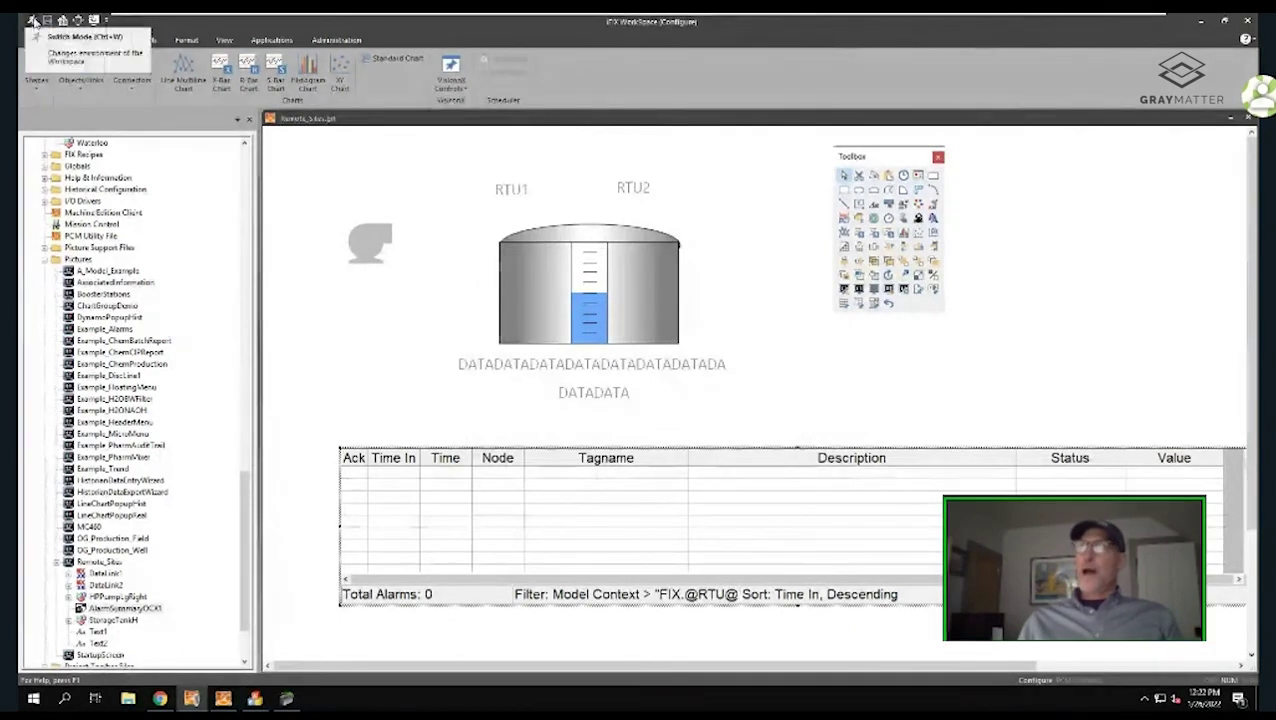
pyautogui.click(32, 20)
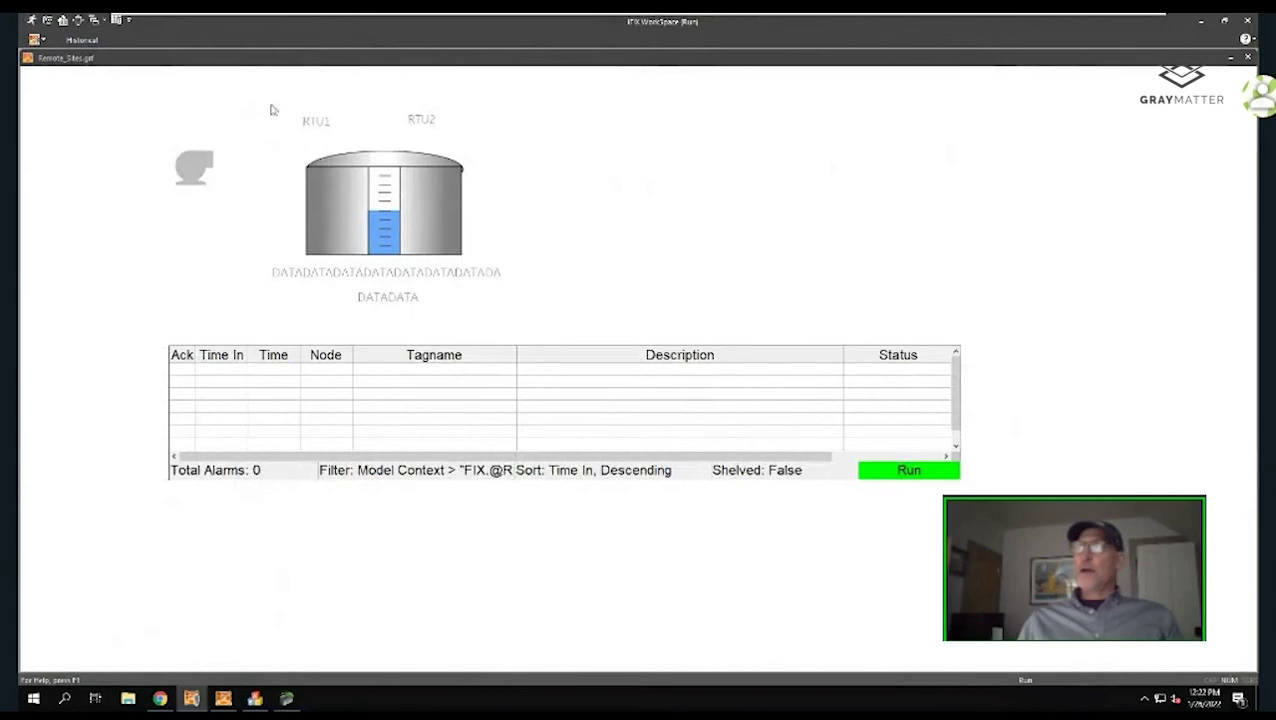
pyautogui.click(316, 124)
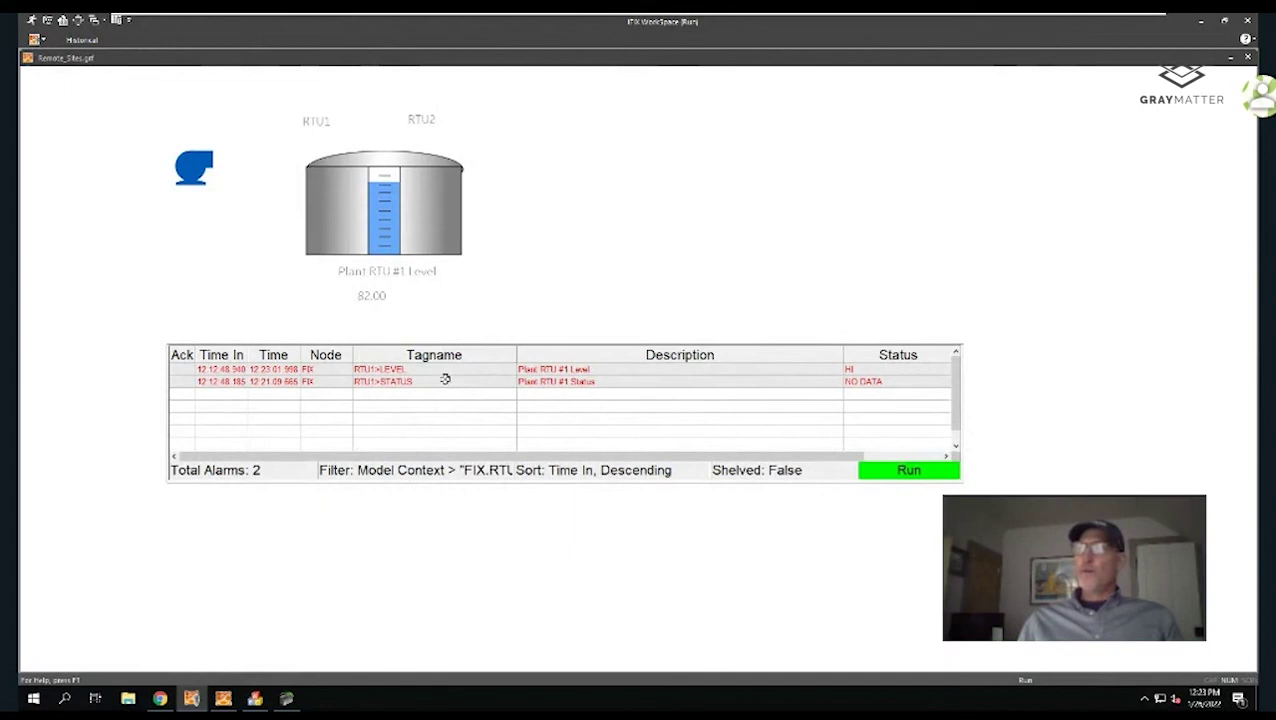
# Acknowledge all filtered RTU1 alarms in the alarm summary
pyautogui.rightClick(443, 380)
pyautogui.click(472, 384)
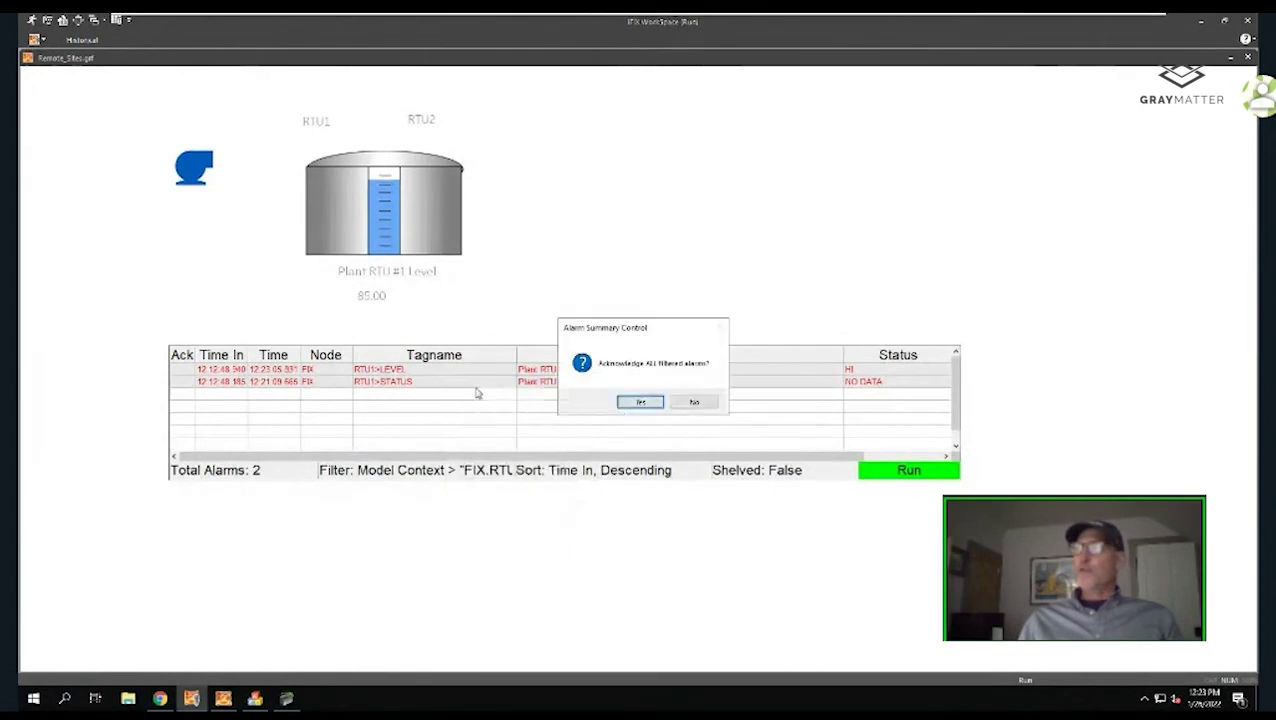
pyautogui.click(636, 402)
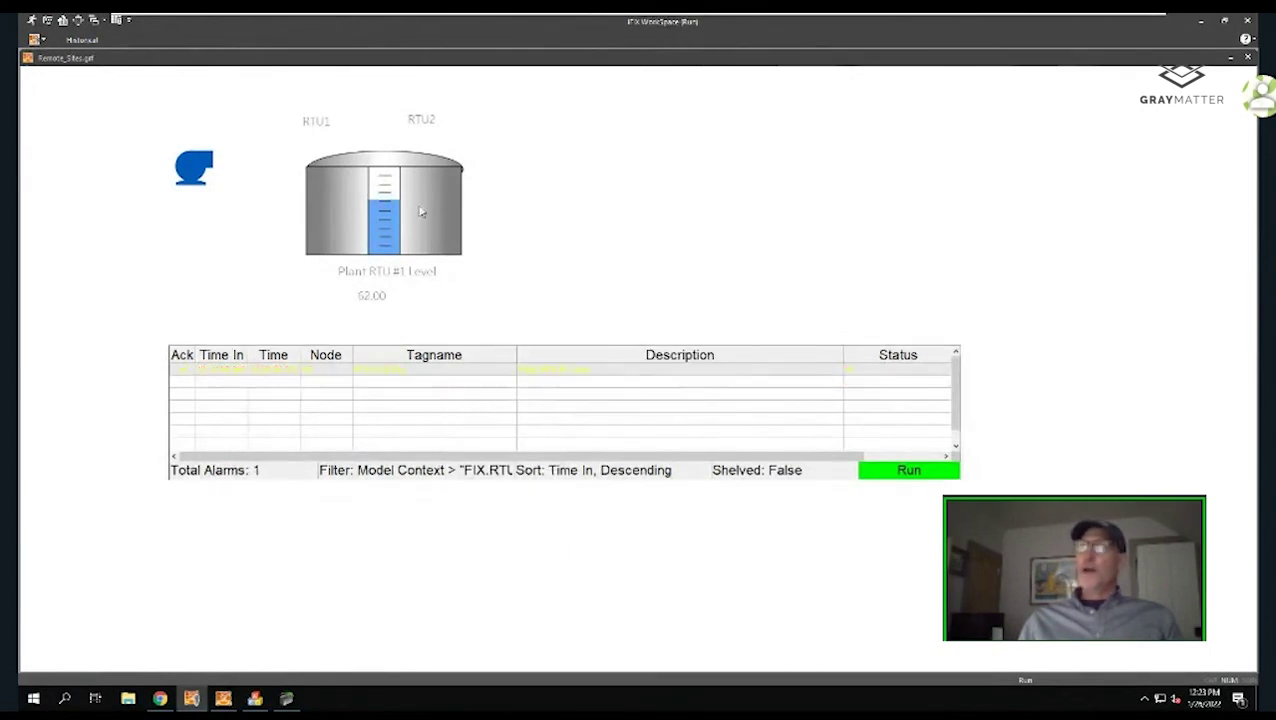
# Switch the picture to RTU2 and acknowledge all of its filtered alarms
pyautogui.click(428, 124)
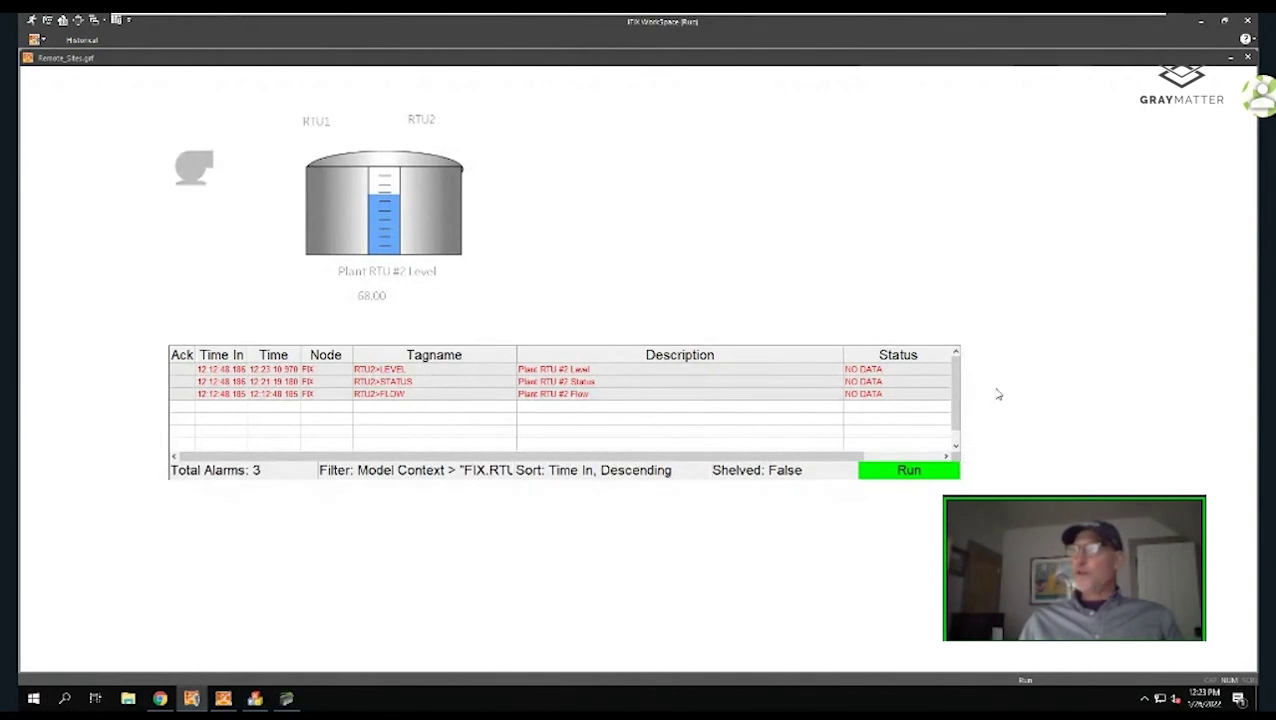
pyautogui.rightClick(603, 390)
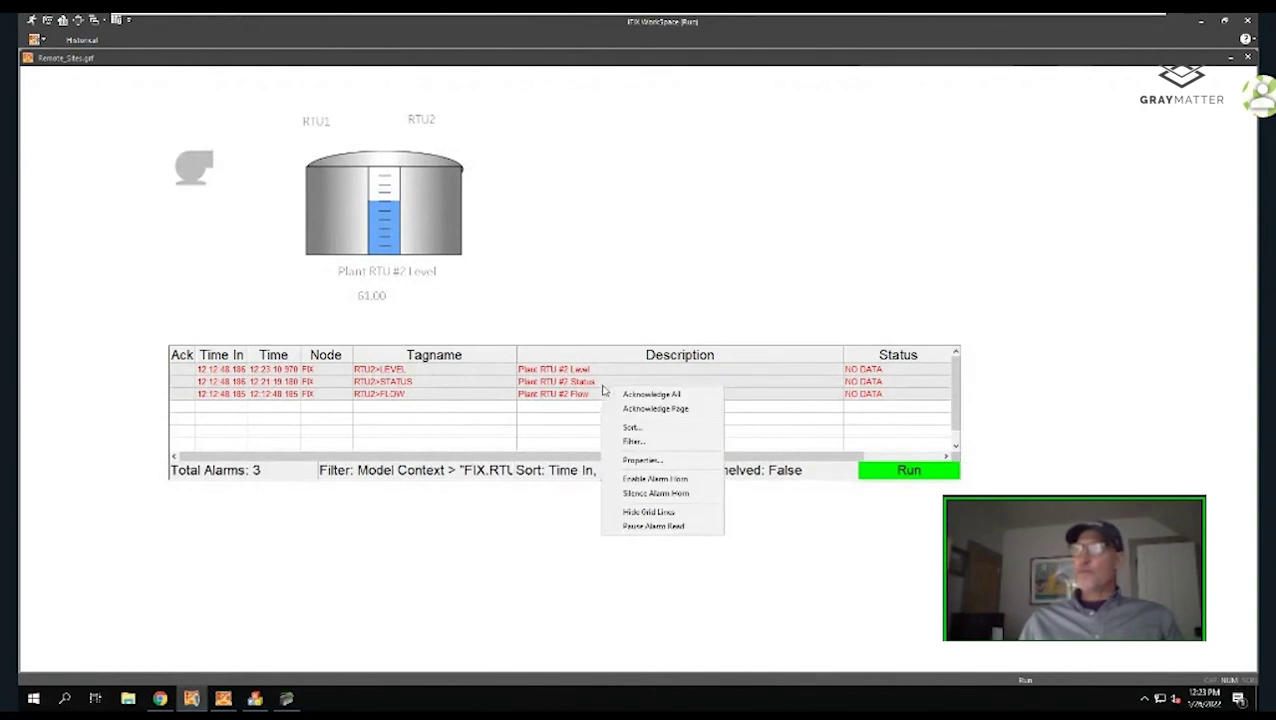
pyautogui.click(652, 395)
pyautogui.click(645, 401)
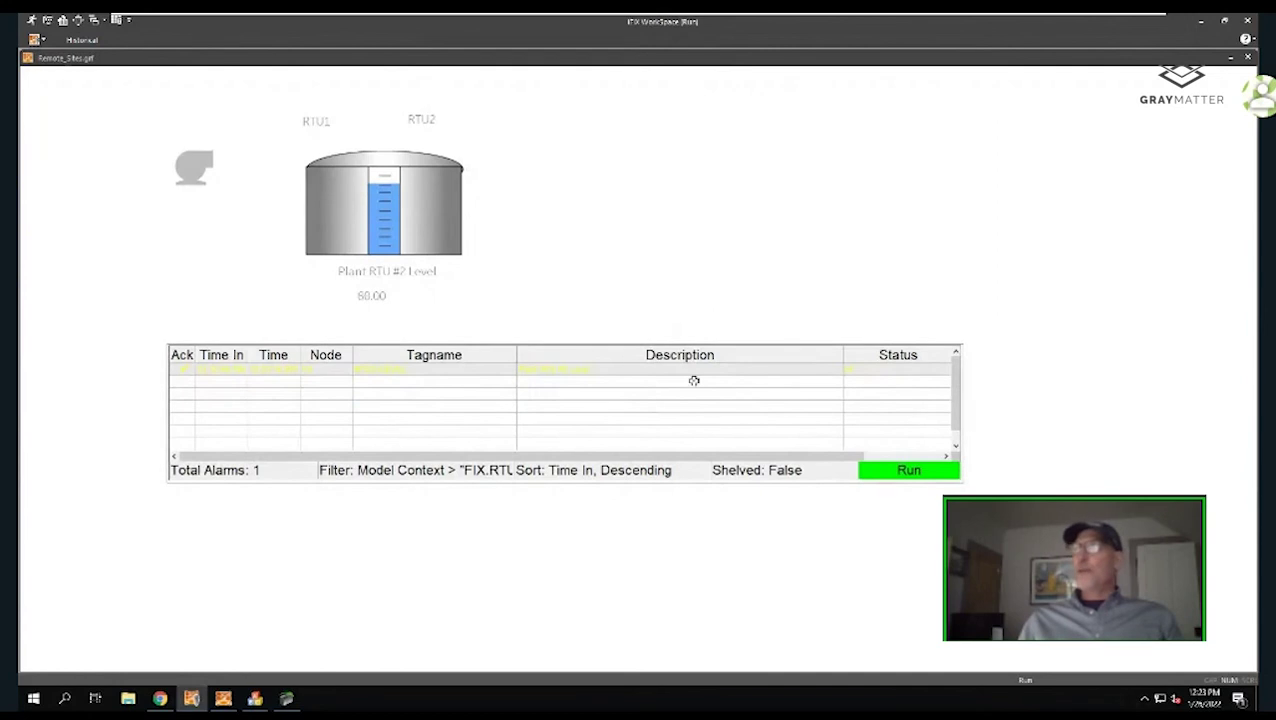
# Switch the picture back to RTU1, stop its pump, and close the pushbutton entry
pyautogui.click(316, 122)
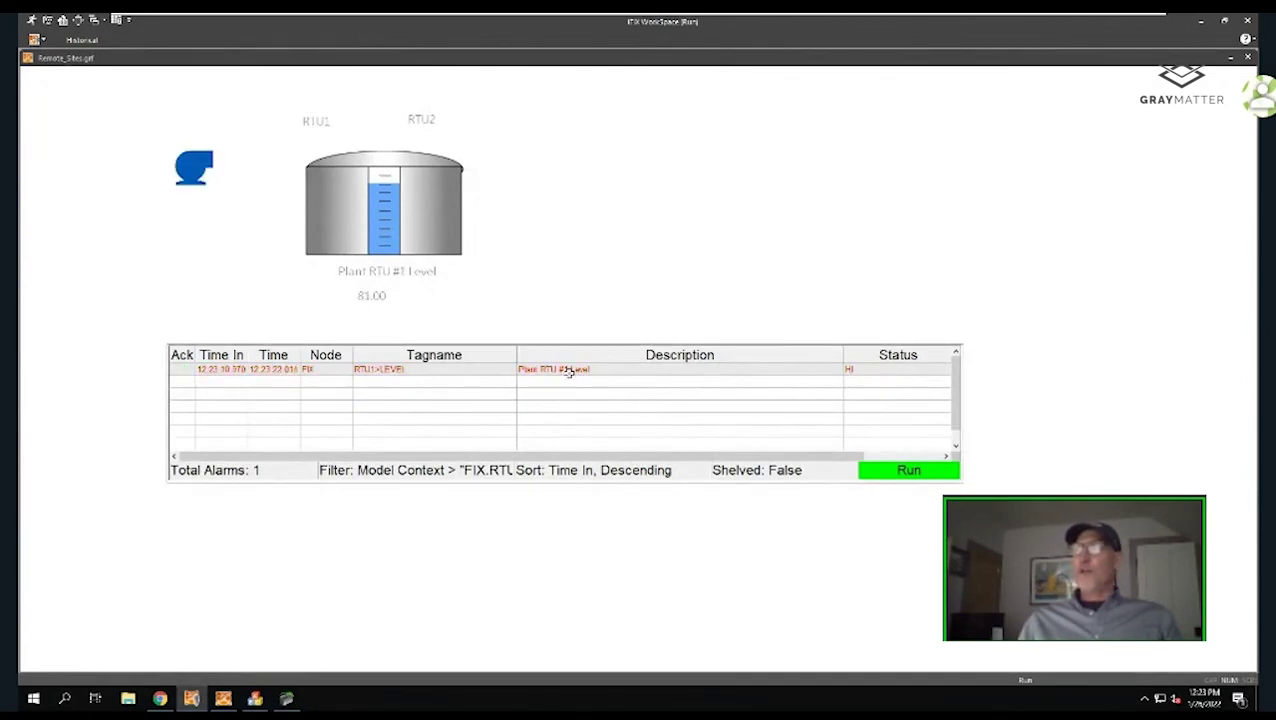
pyautogui.click(194, 167)
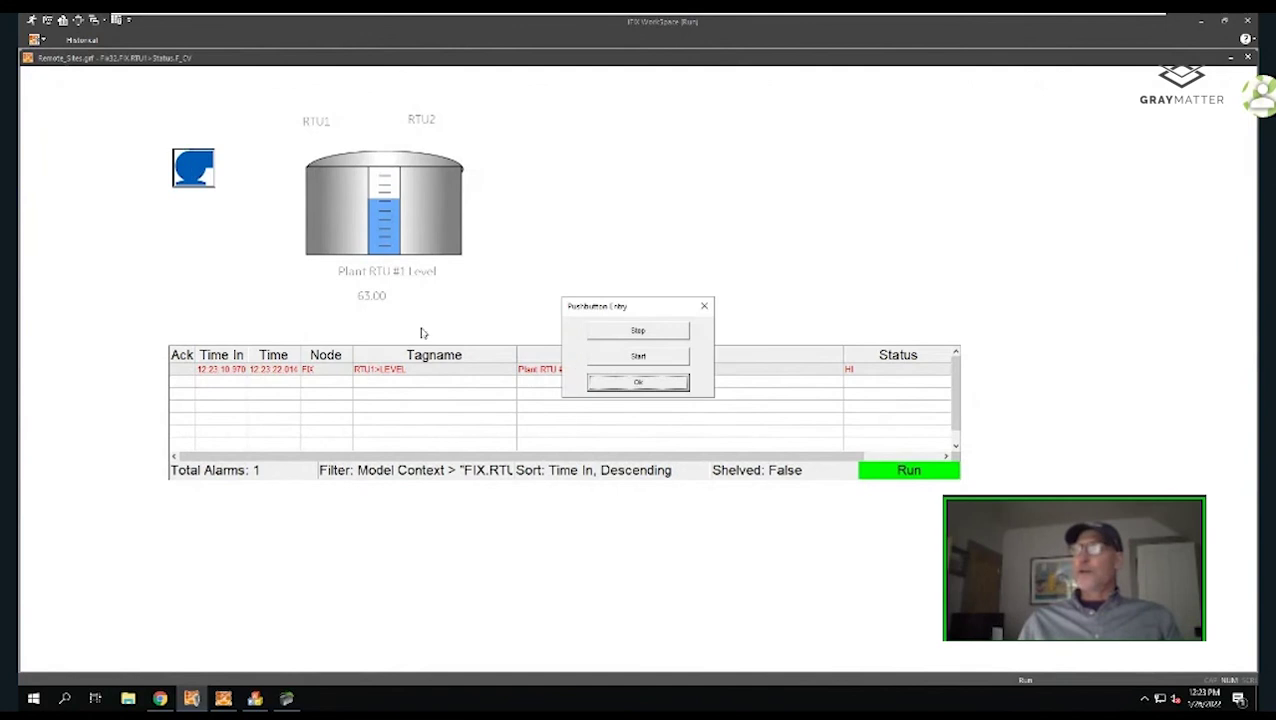
pyautogui.click(642, 338)
pyautogui.click(626, 384)
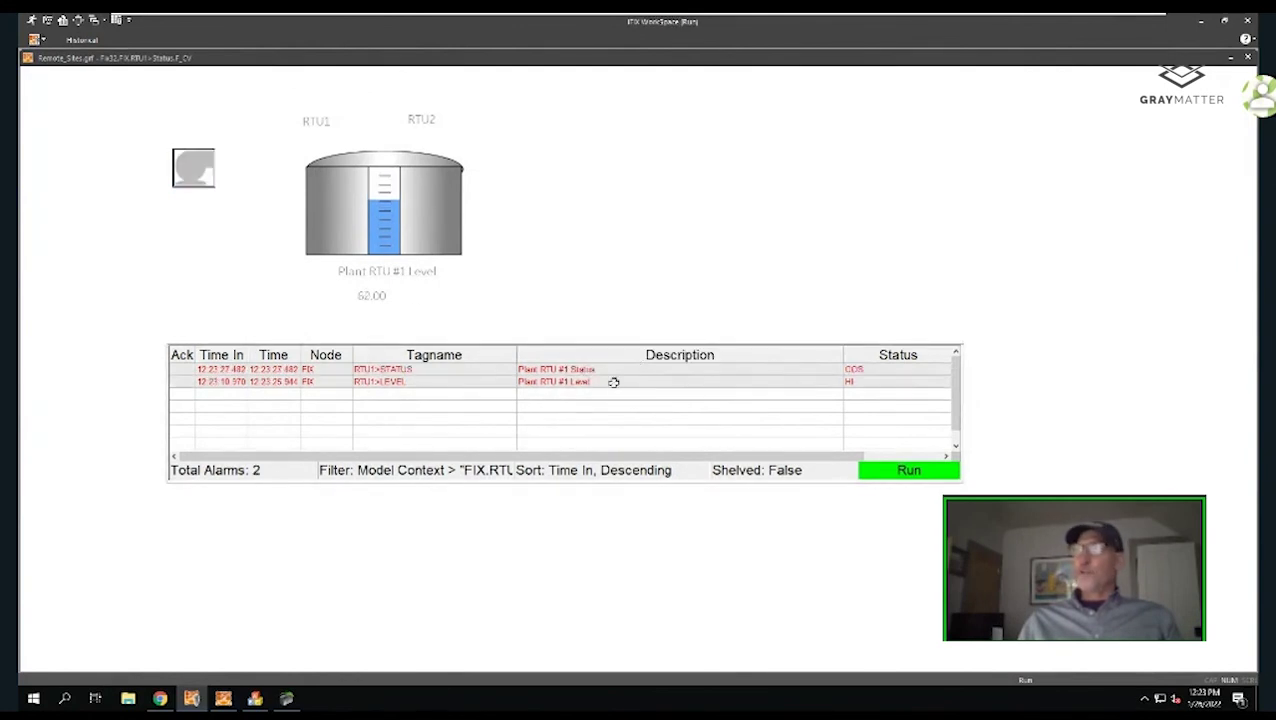
# Switch the picture to RTU2, move the pushbutton entry clear of the alarm summary, and start the pump
pyautogui.click(422, 121)
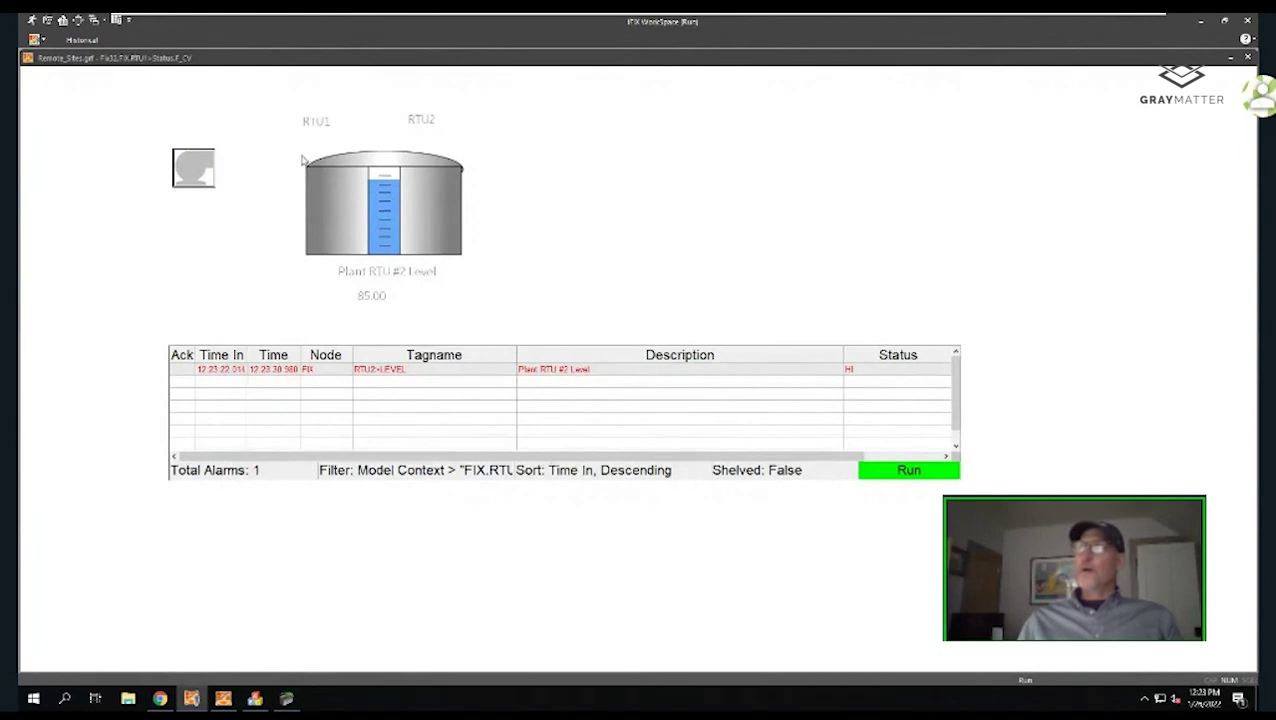
pyautogui.click(193, 168)
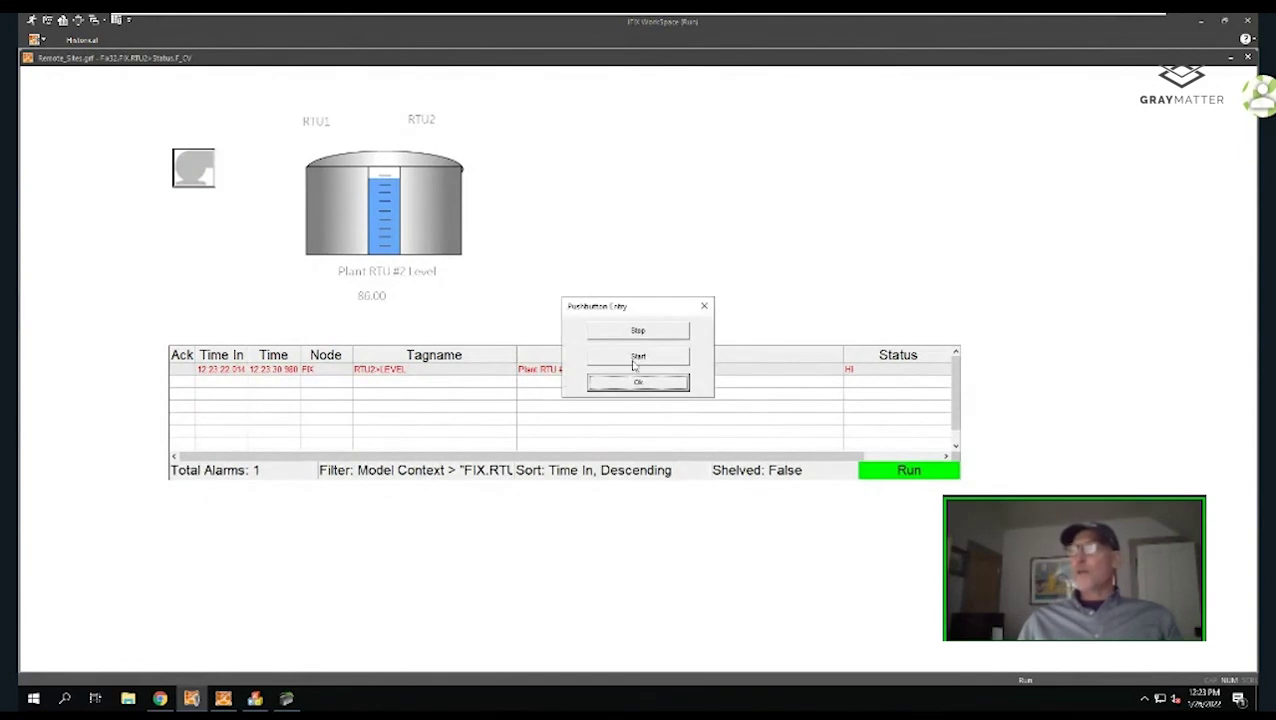
pyautogui.moveTo(634, 316); pyautogui.dragTo(583, 167)
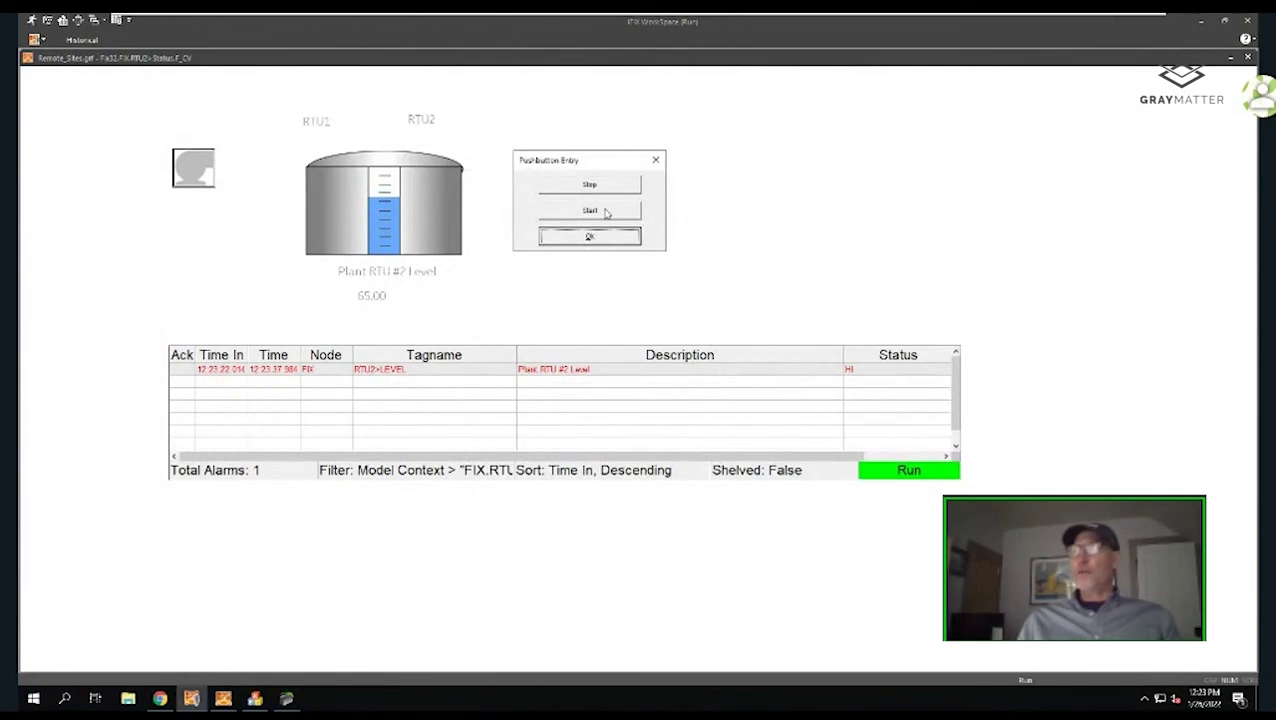
pyautogui.click(604, 212)
pyautogui.click(604, 238)
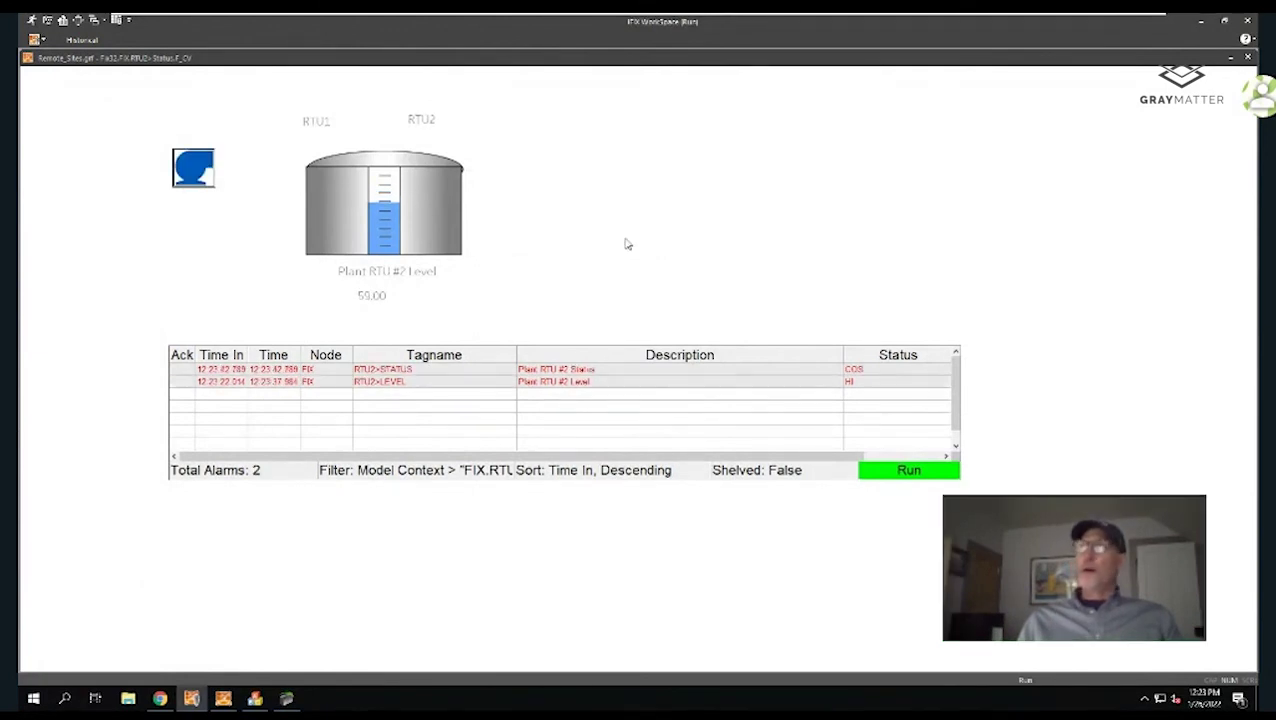
pyautogui.click(627, 244)
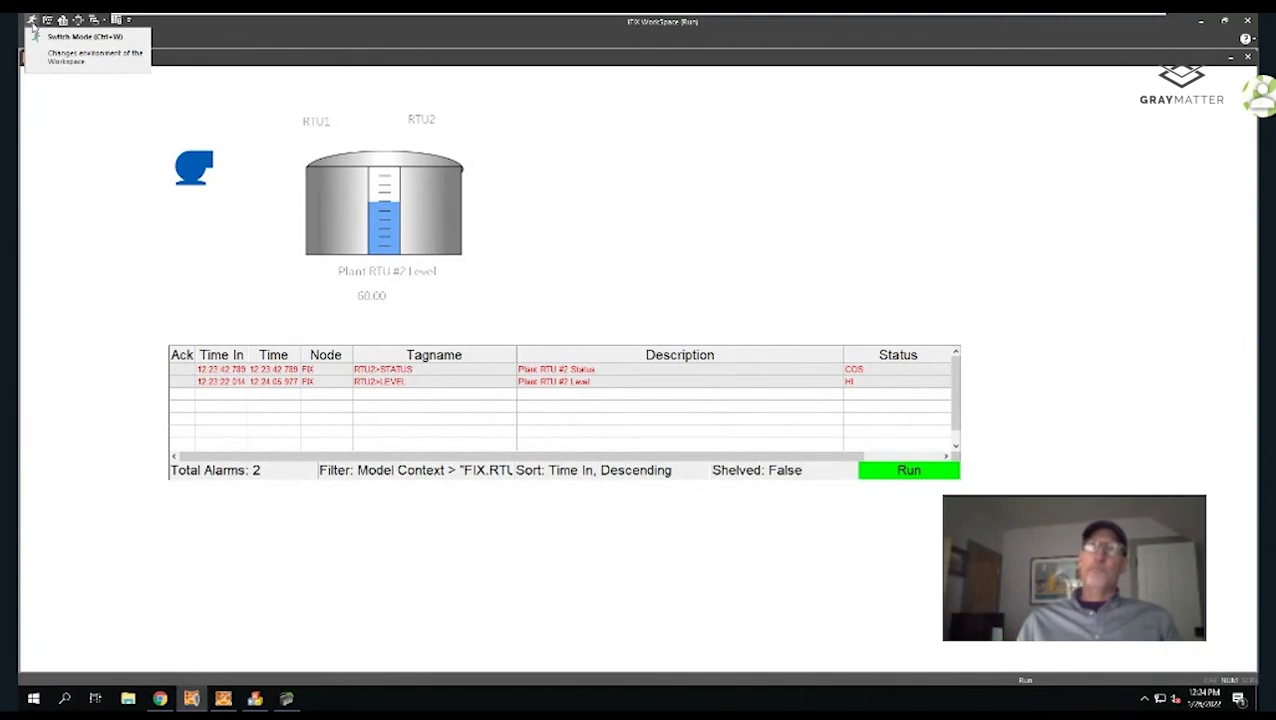
# Return the picture to configure mode, switch to Configuration Hub in Chrome, and dismiss the completed publish dialog for node FIX
pyautogui.click(32, 22)
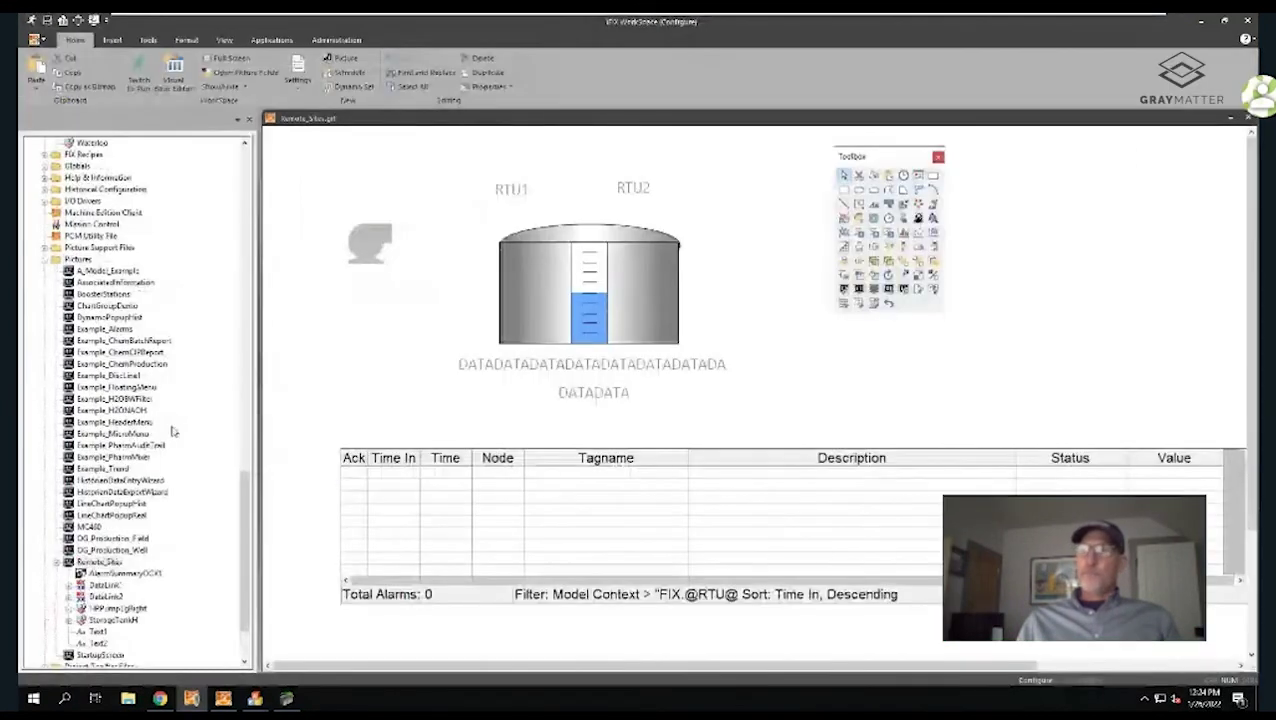
pyautogui.moveTo(256, 699)
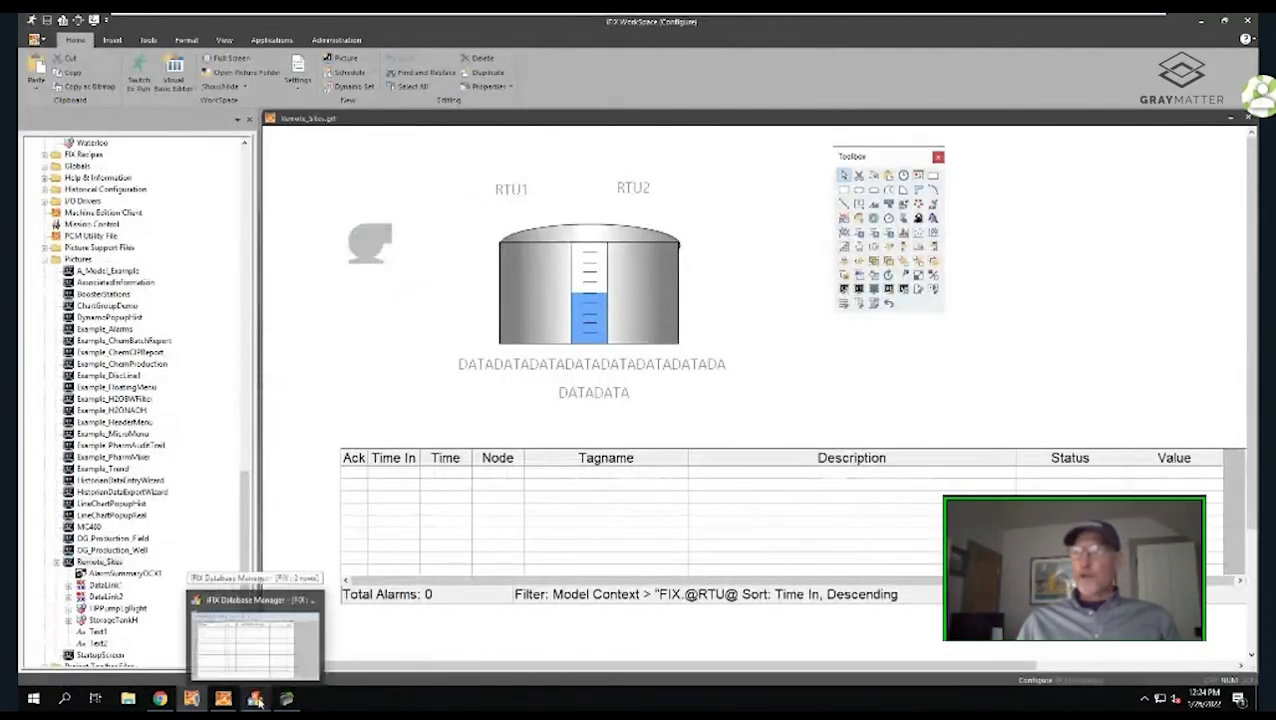
pyautogui.click(160, 699)
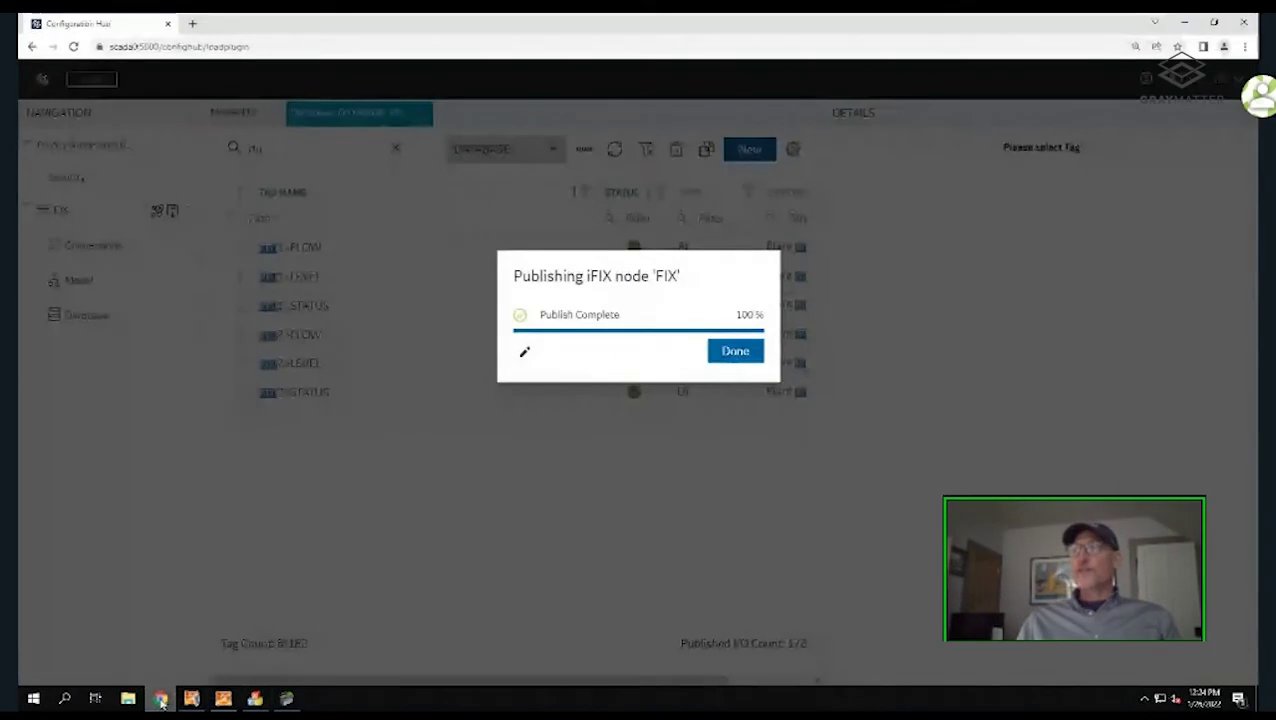
pyautogui.click(745, 355)
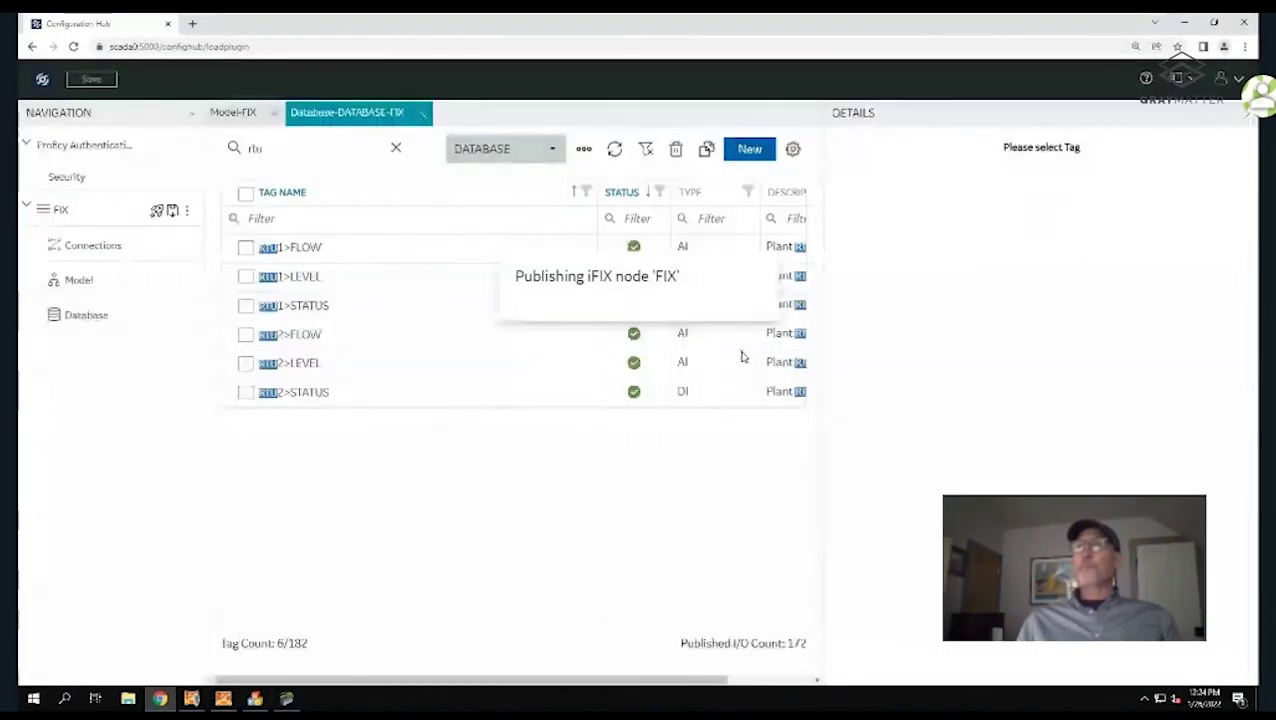
# Open the PumpStation object type from the FIX model for editing and review its variables and contained types
pyautogui.click(233, 113)
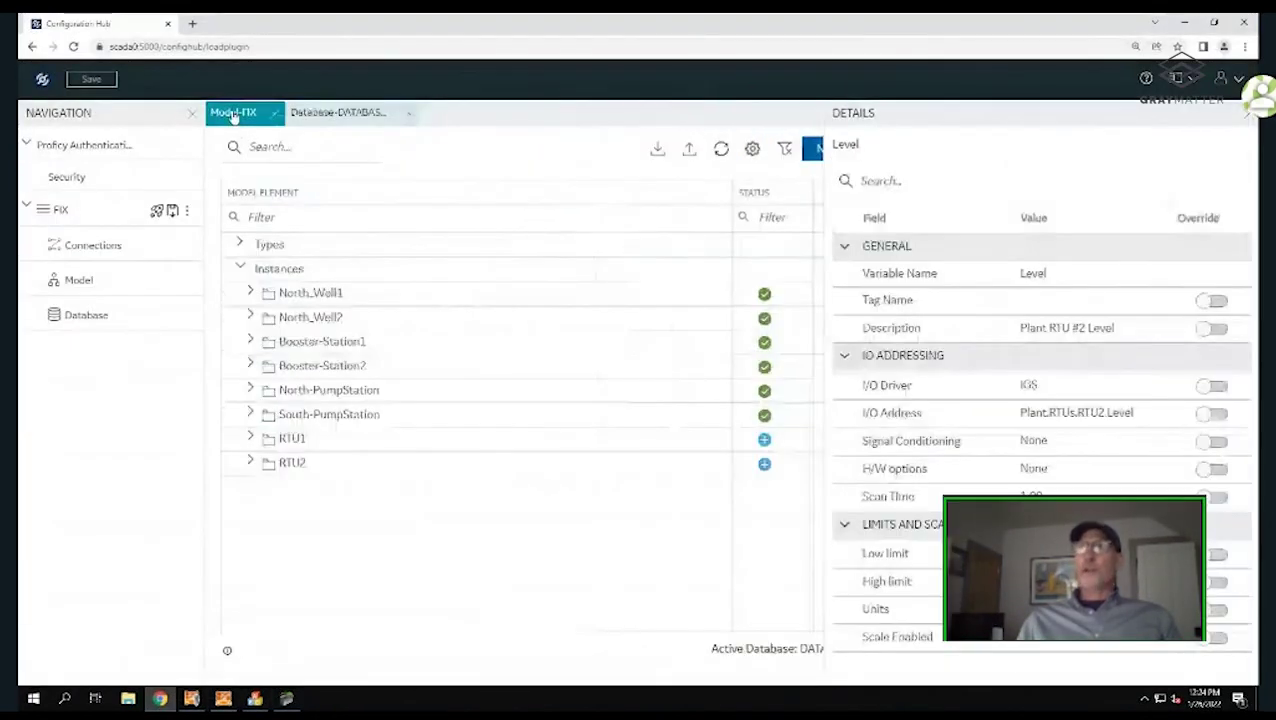
pyautogui.click(239, 268)
pyautogui.click(240, 246)
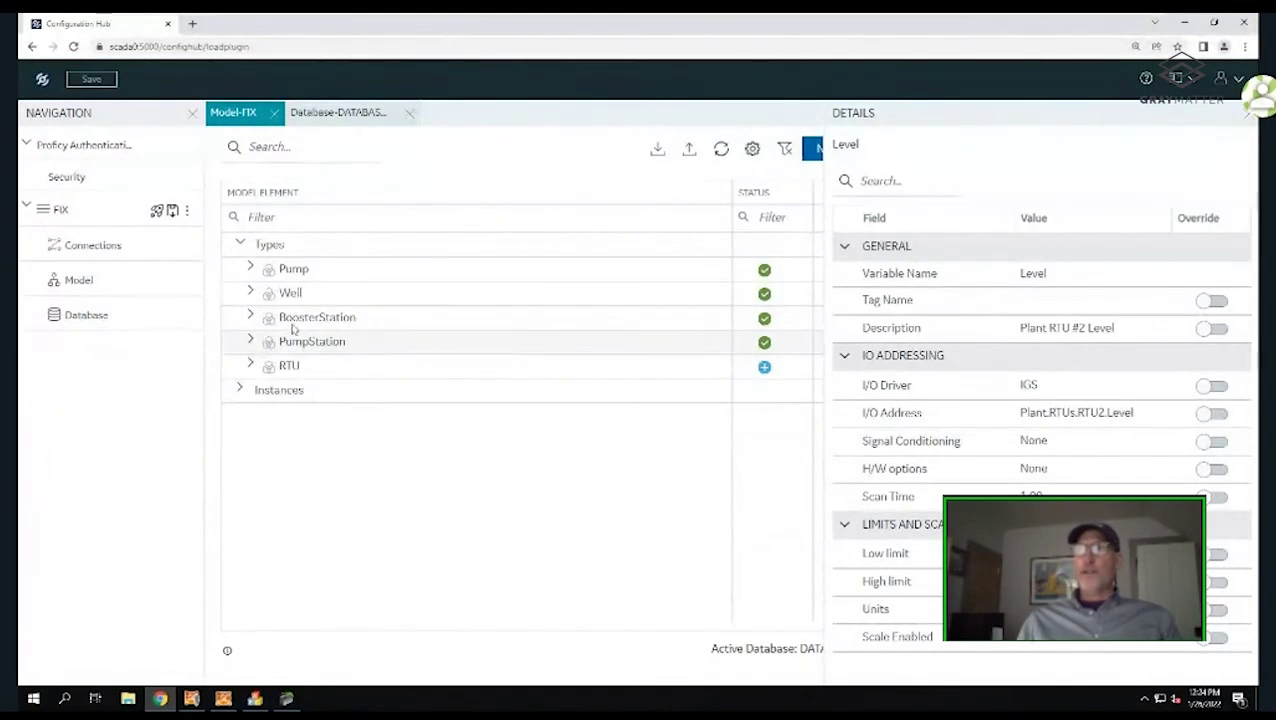
pyautogui.click(251, 341)
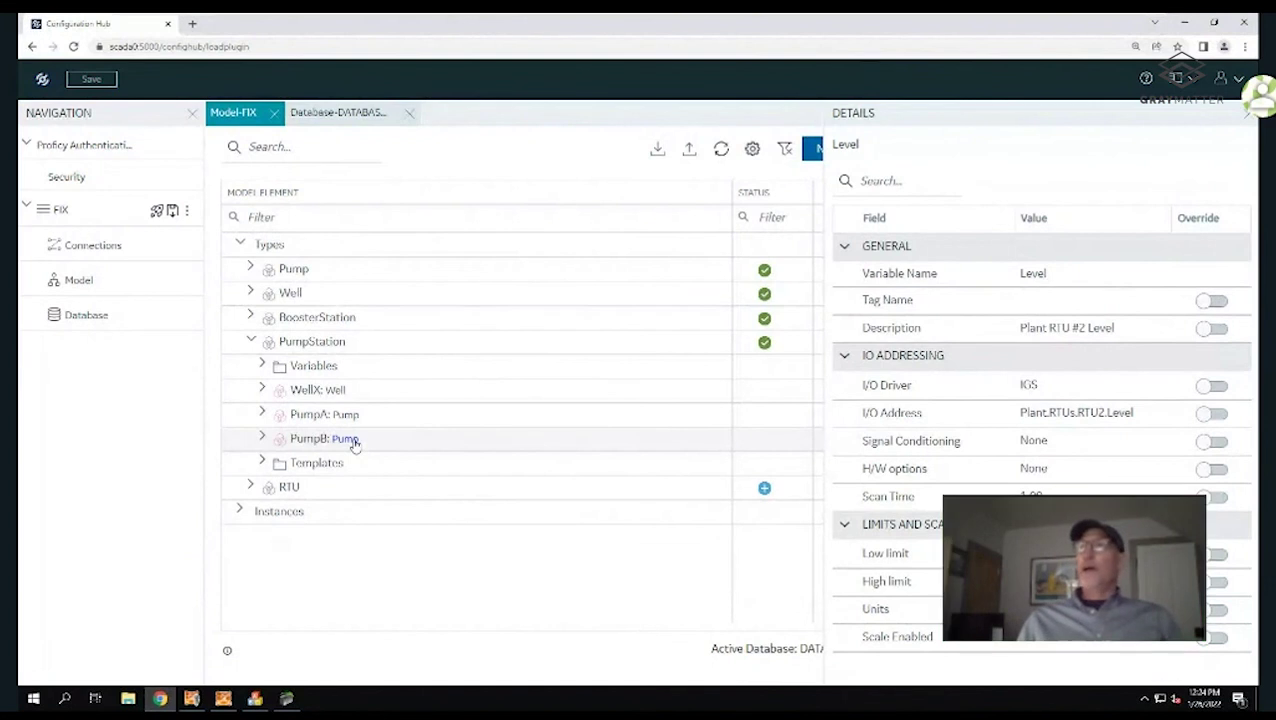
pyautogui.click(413, 343)
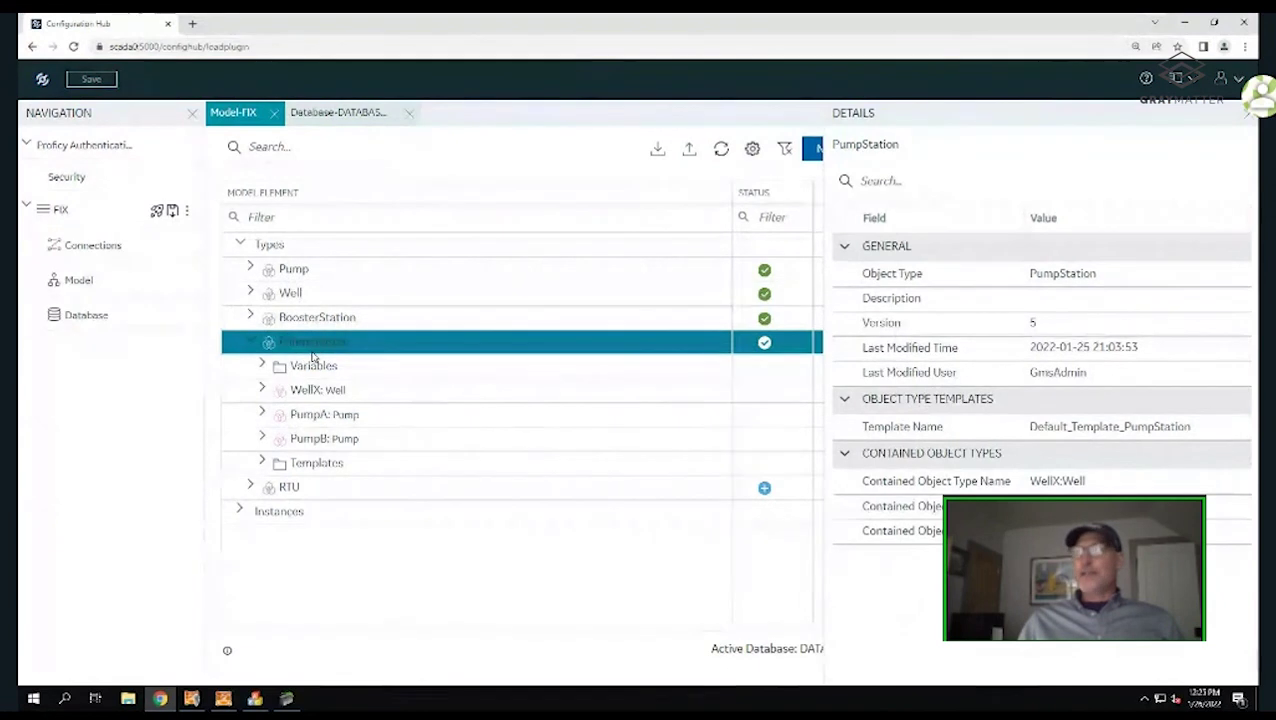
pyautogui.rightClick(816, 346)
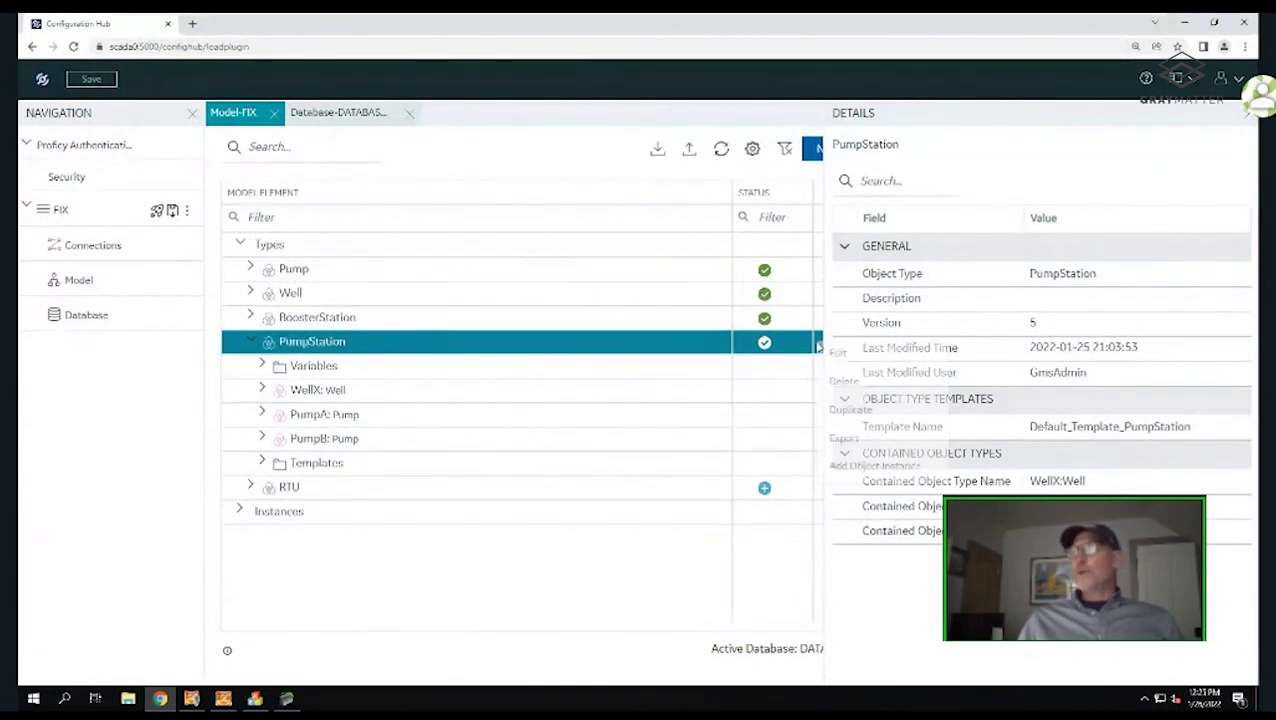
pyautogui.click(836, 355)
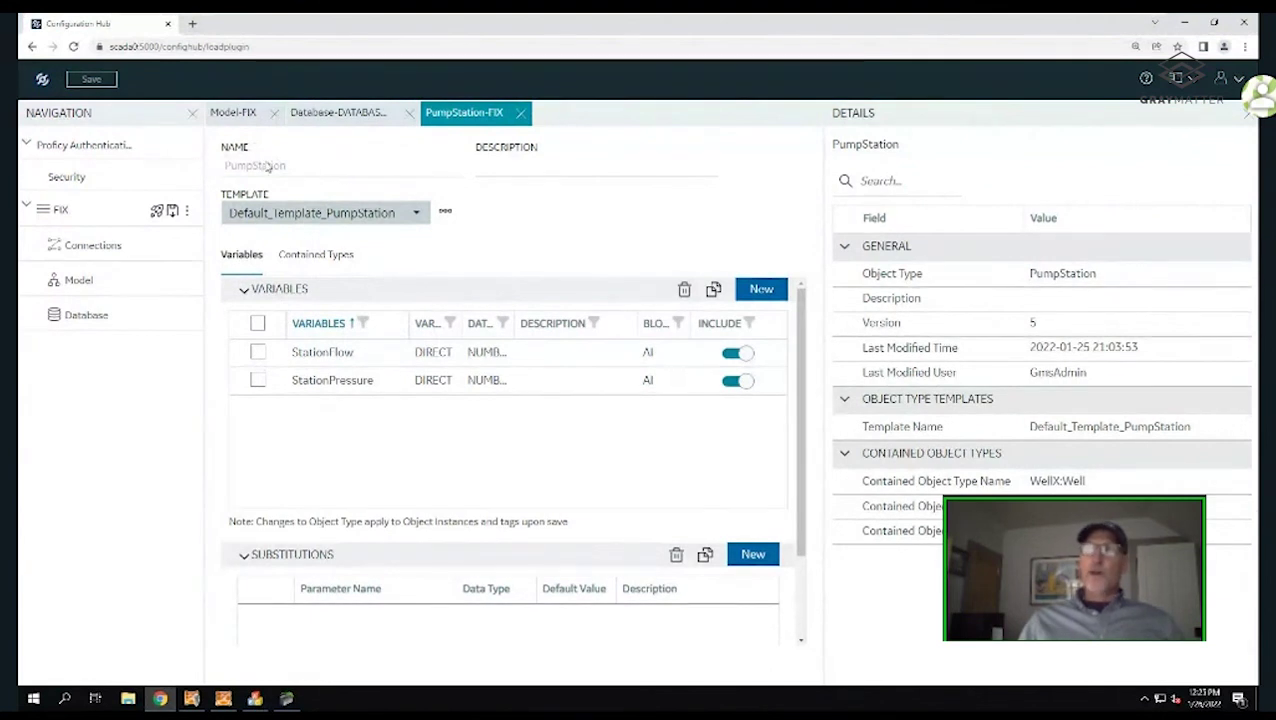
pyautogui.click(317, 256)
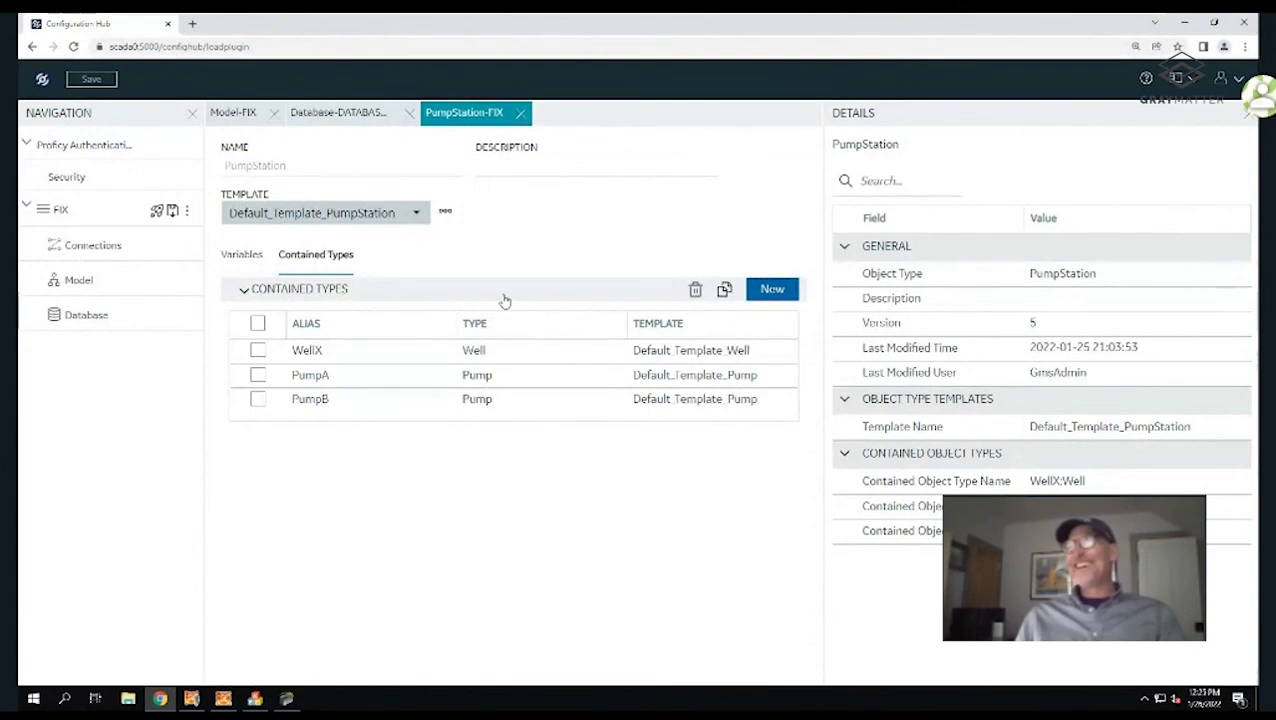
# Select the RTU1>LEVEL and RTU2>LEVEL tags in the FIX database and review their alarm options and alarm limits
pyautogui.click(352, 114)
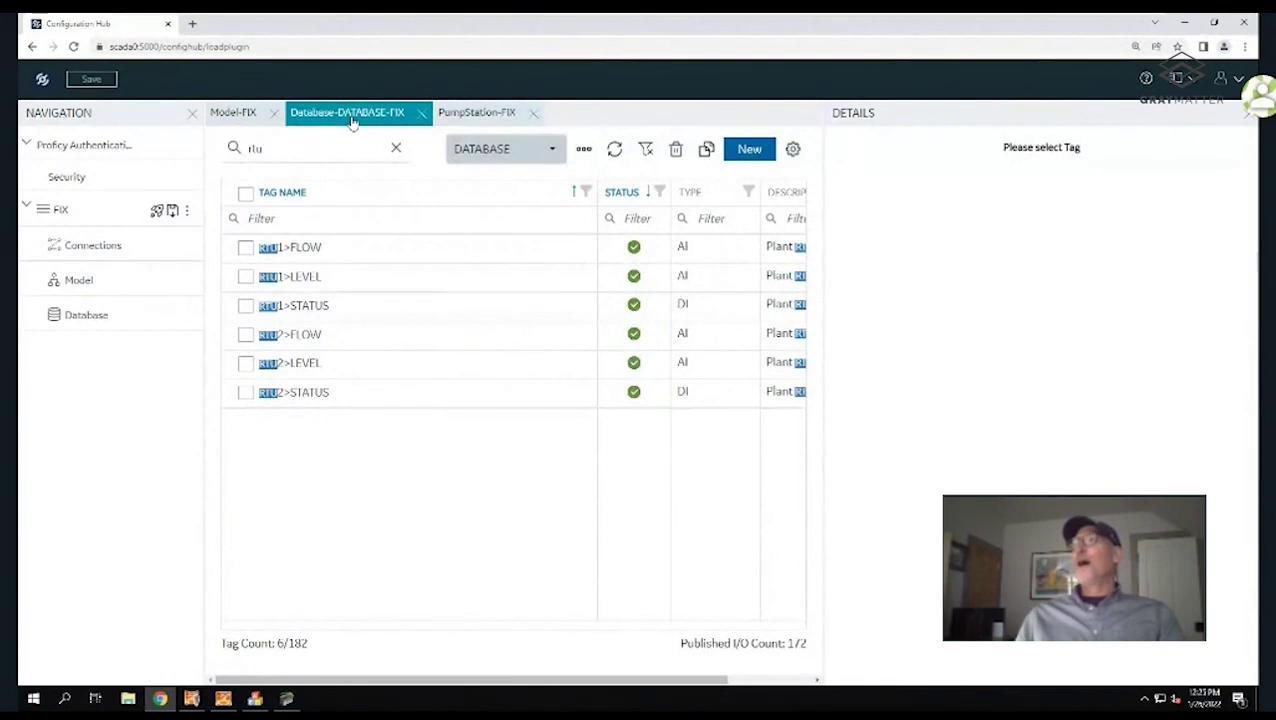
pyautogui.click(245, 276)
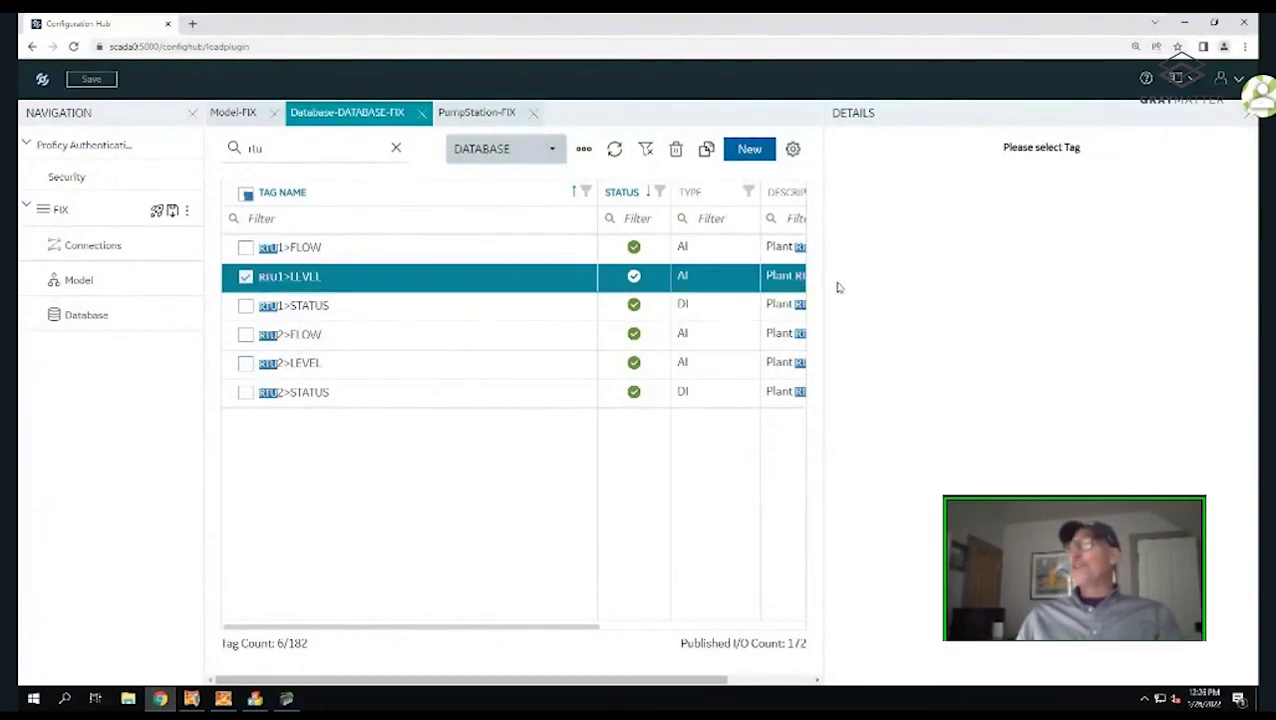
pyautogui.click(246, 365)
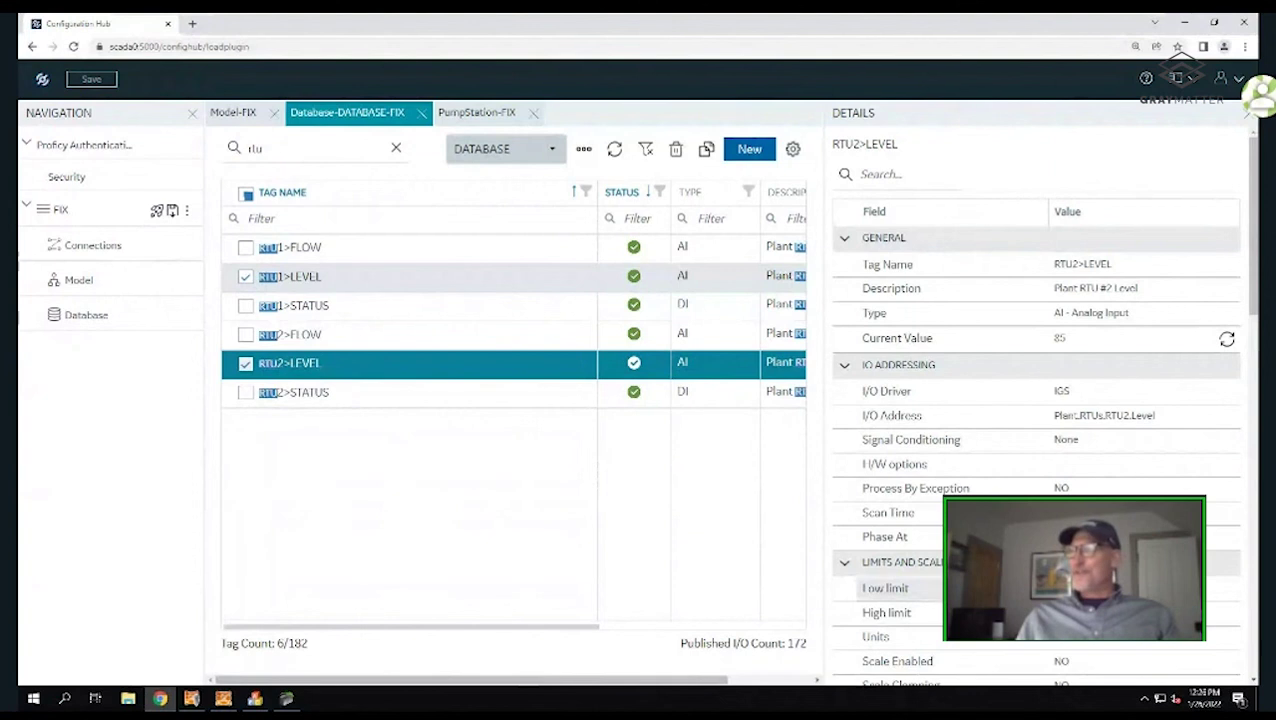
pyautogui.scroll(-2, 1000, 400)
pyautogui.scroll(-3, 1035, 400)
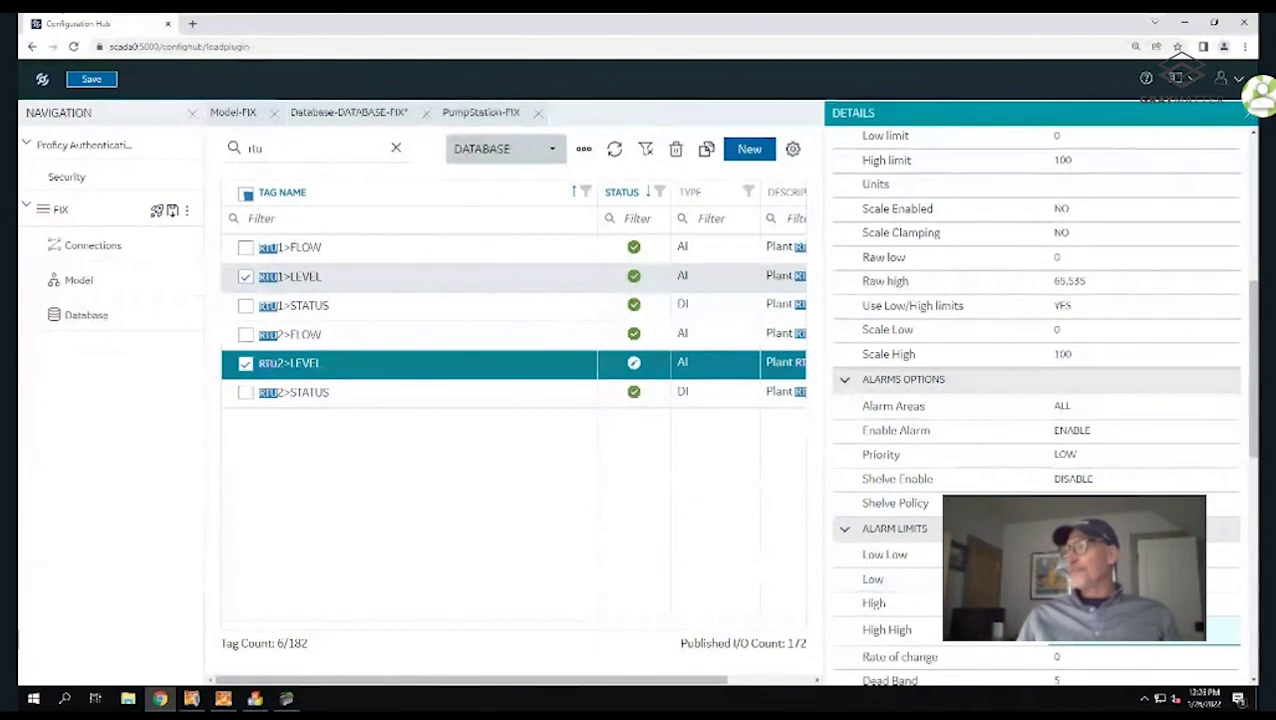
pyautogui.click(349, 284)
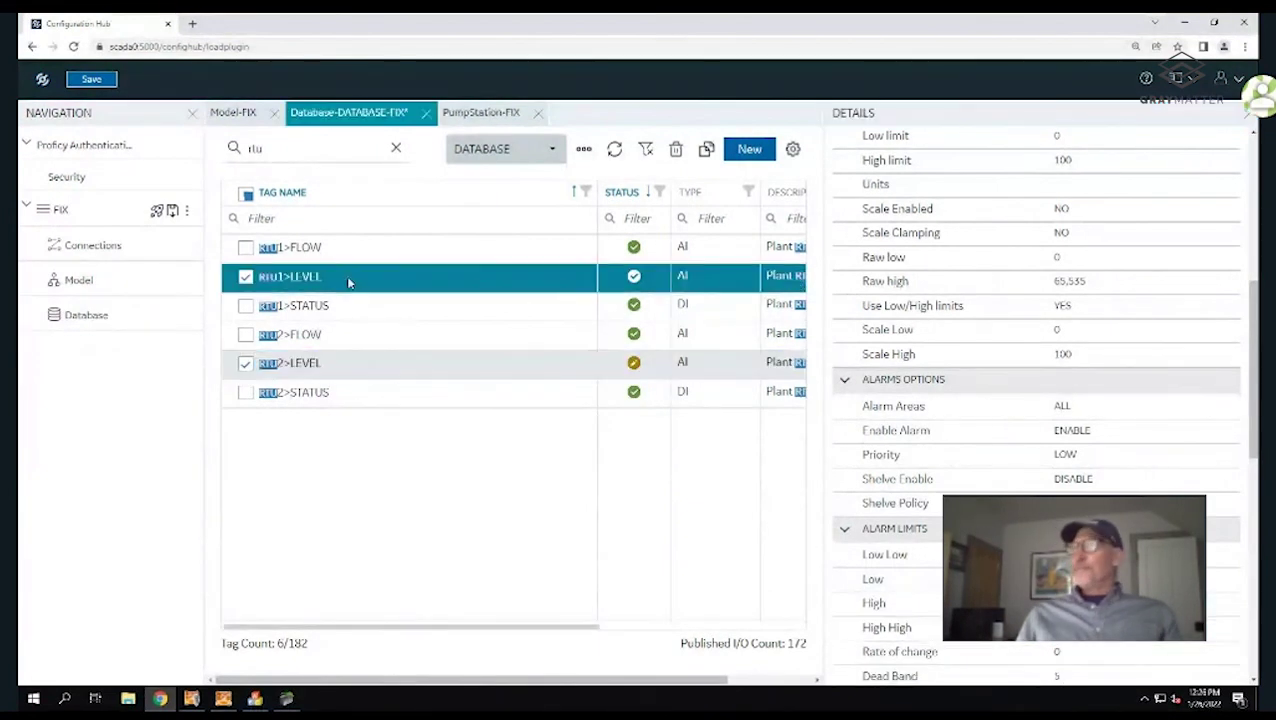
pyautogui.click(348, 305)
pyautogui.click(353, 280)
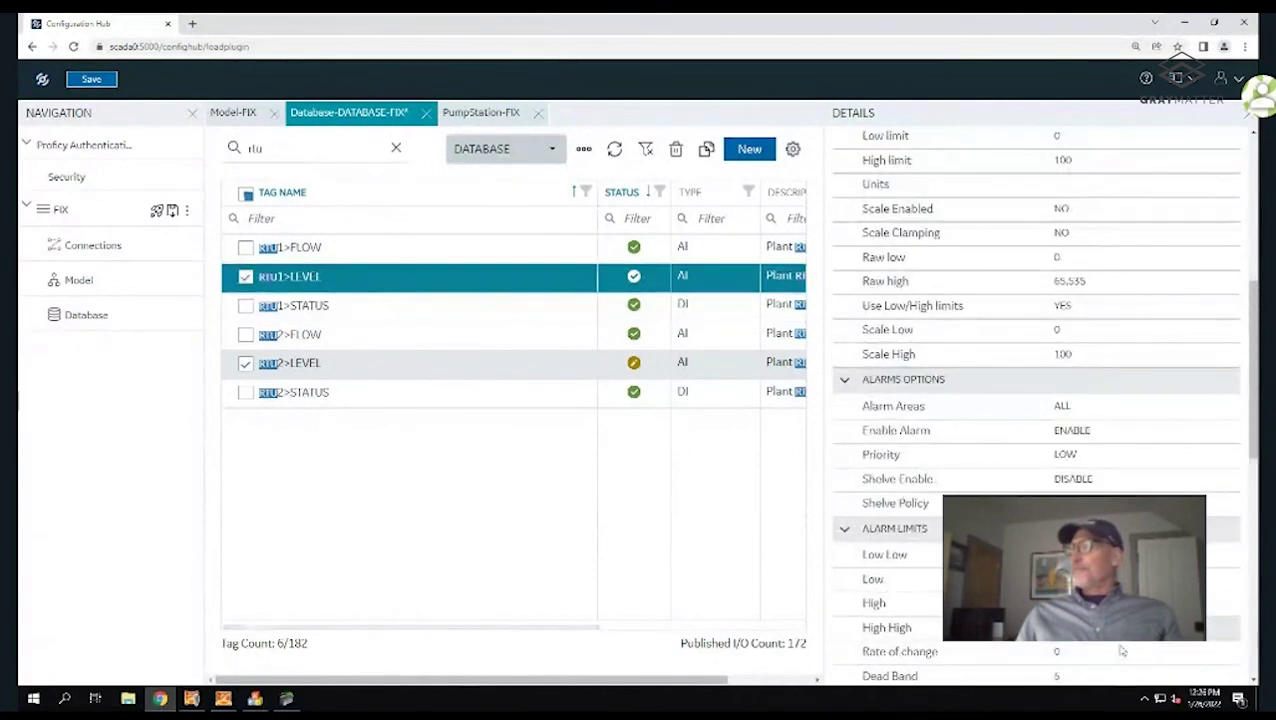
pyautogui.click(370, 364)
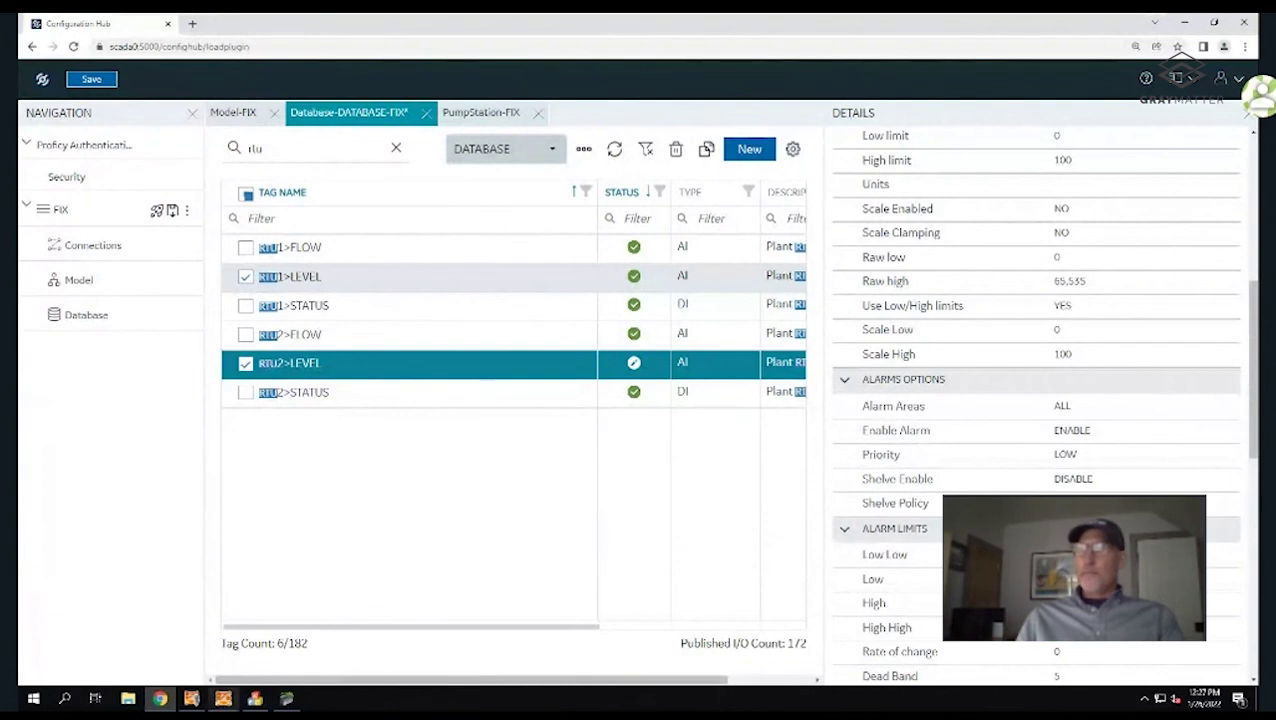
# Switch to iFIX WorkSpace, show the application tools, and bring up the Remote_Sites picture
pyautogui.click(191, 698)
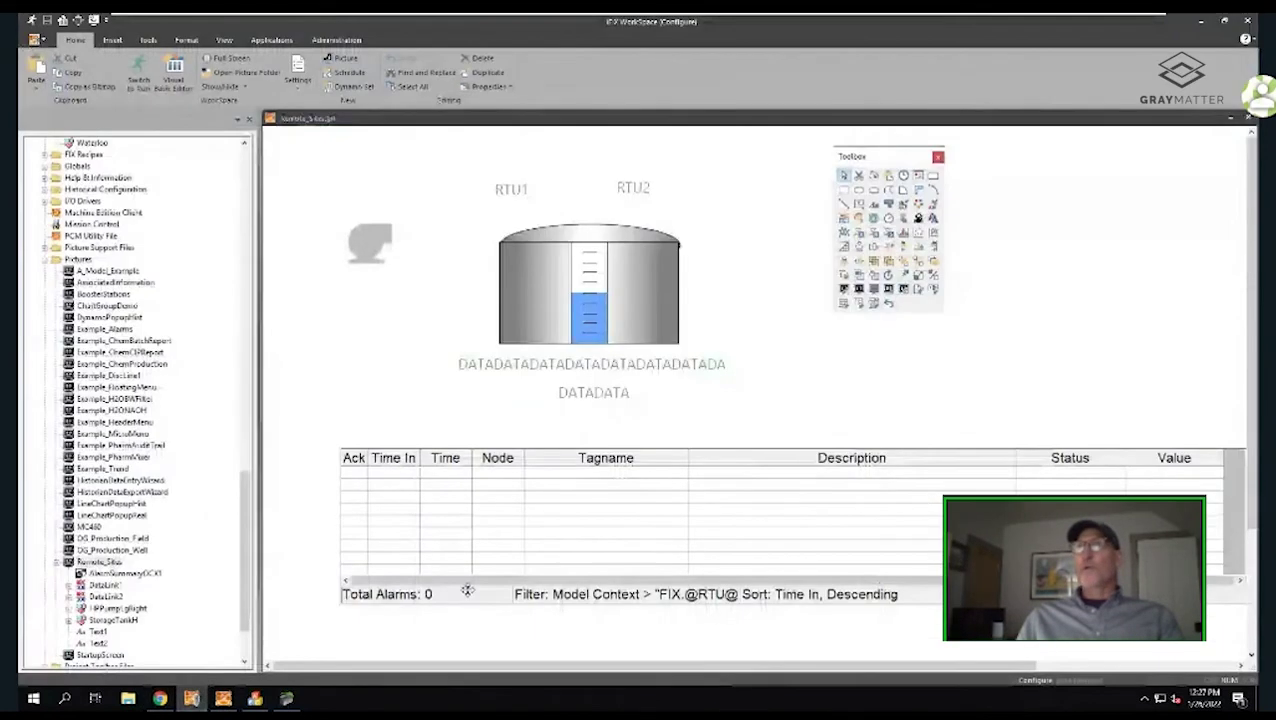
pyautogui.click(274, 40)
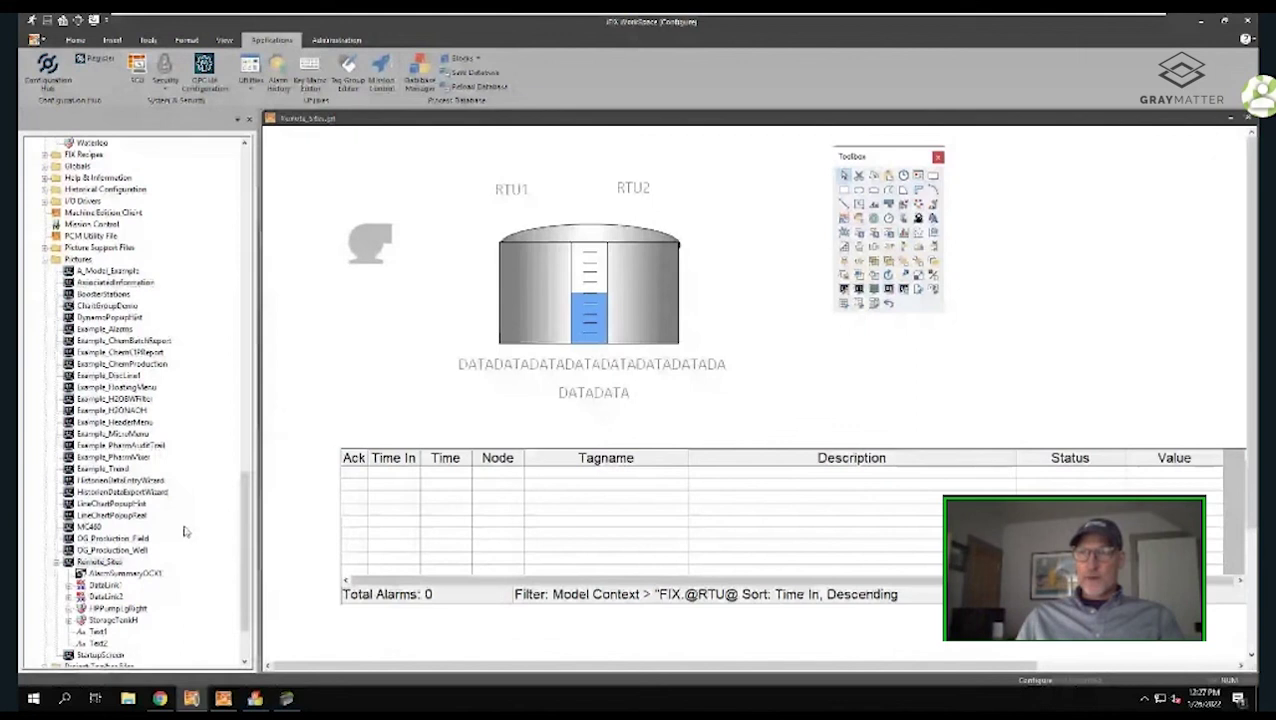
pyautogui.doubleClick(113, 563)
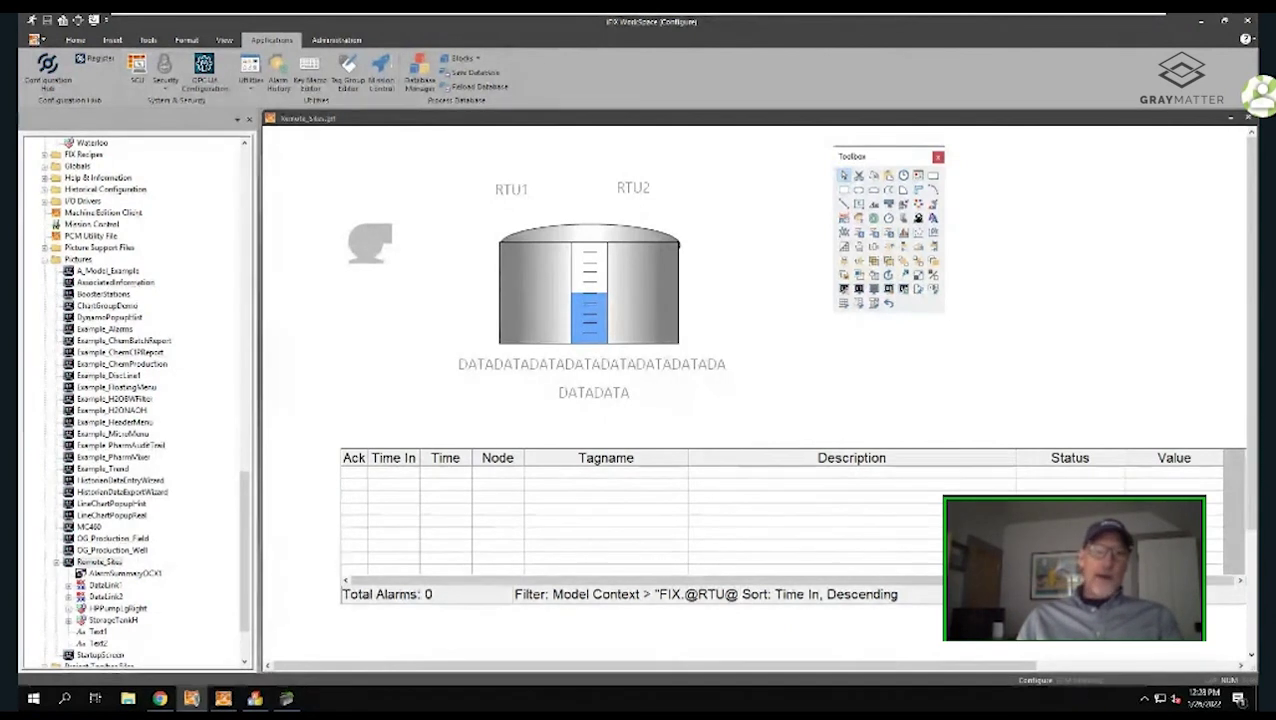
pyautogui.moveTo(120, 277)
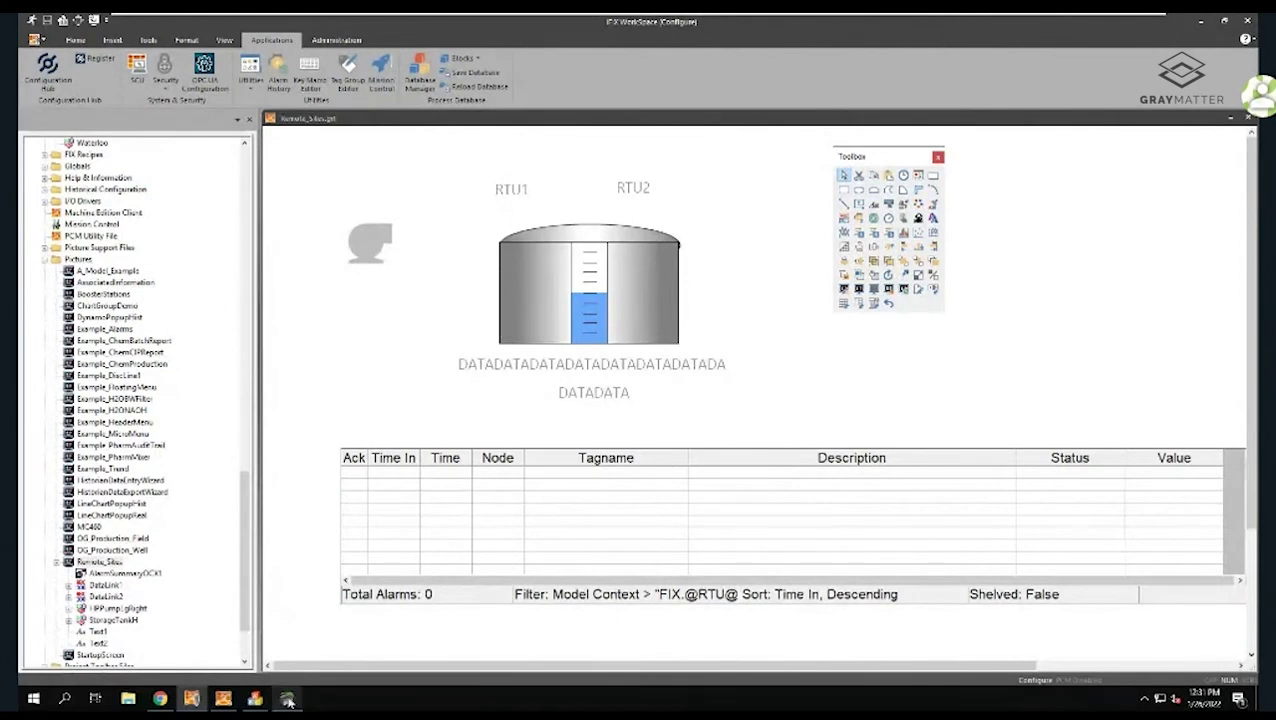
# Switch to the Industrial Gateway OPC Server configuration and view the tags of RTU1 under the Plant channel's RTUs device
pyautogui.moveTo(288, 698)
pyautogui.click(340, 605)
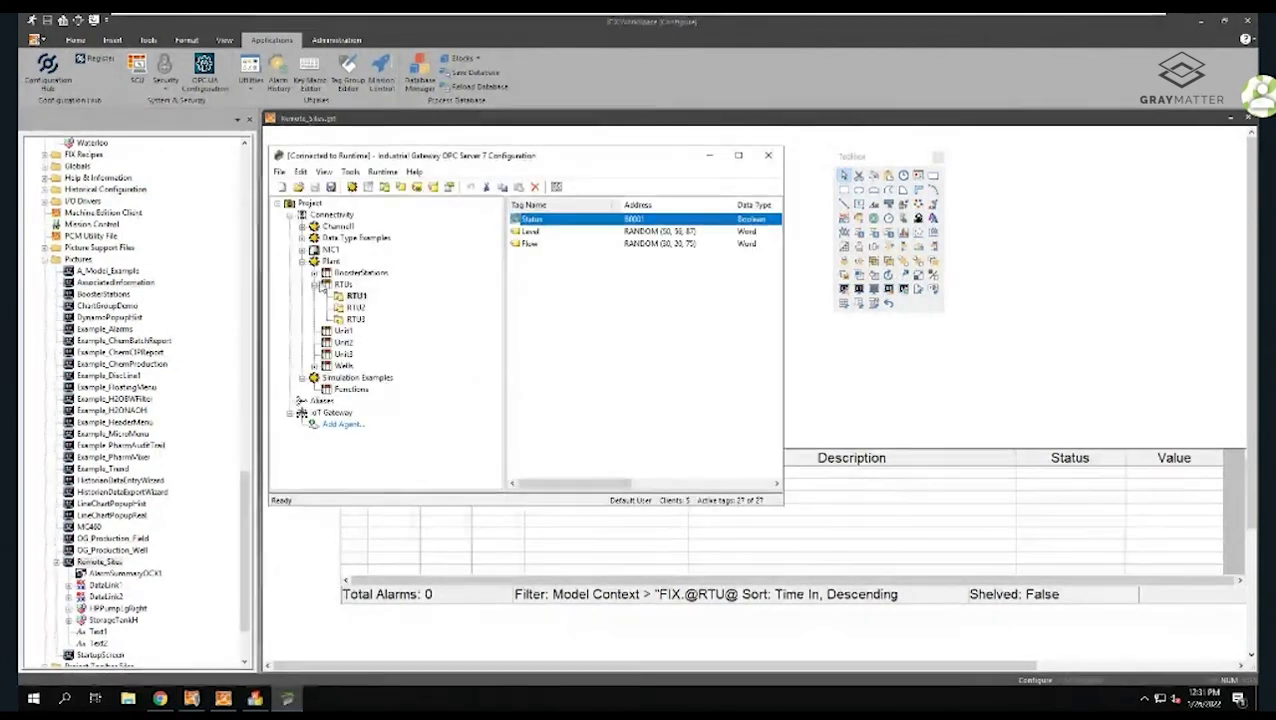
pyautogui.click(340, 285)
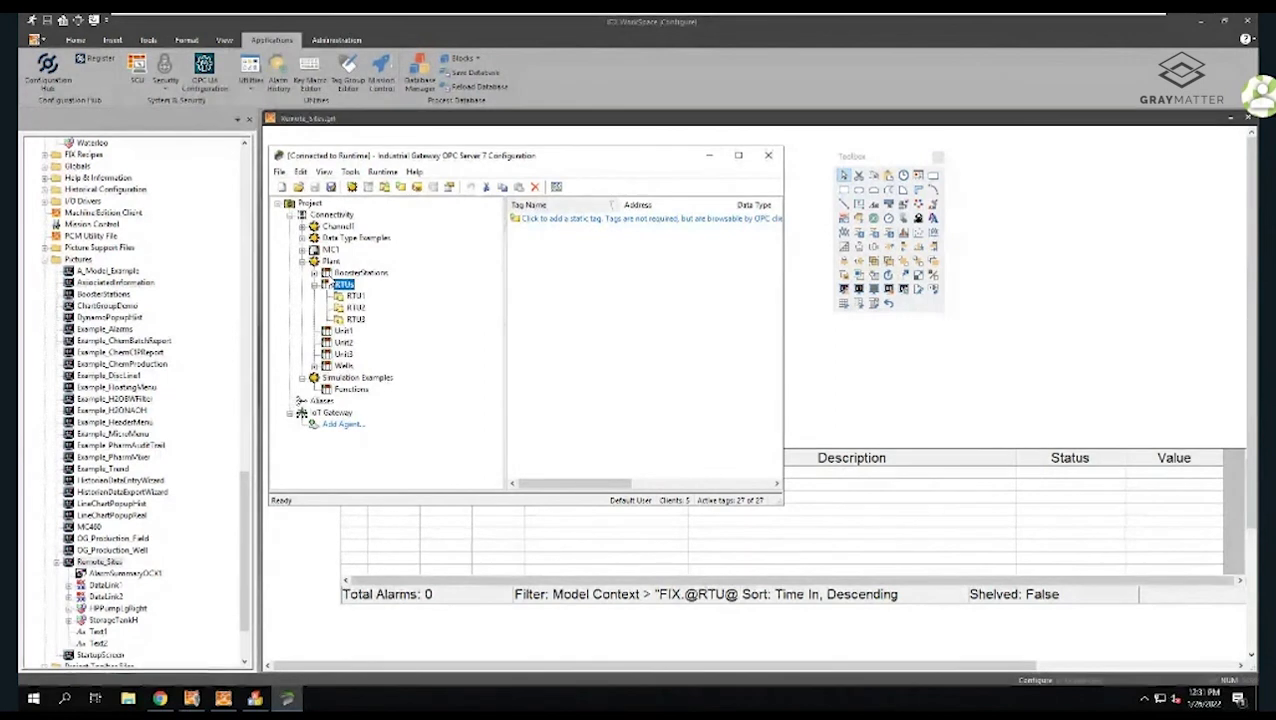
pyautogui.click(357, 296)
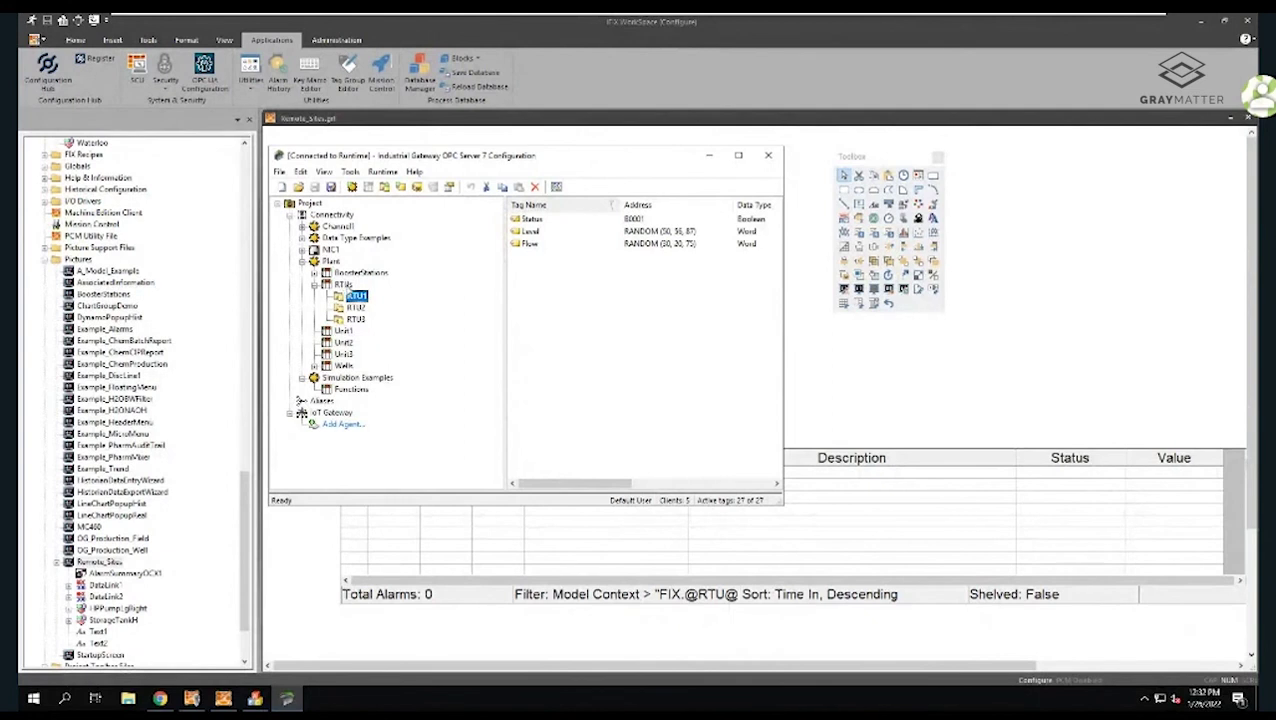
pyautogui.click(356, 307)
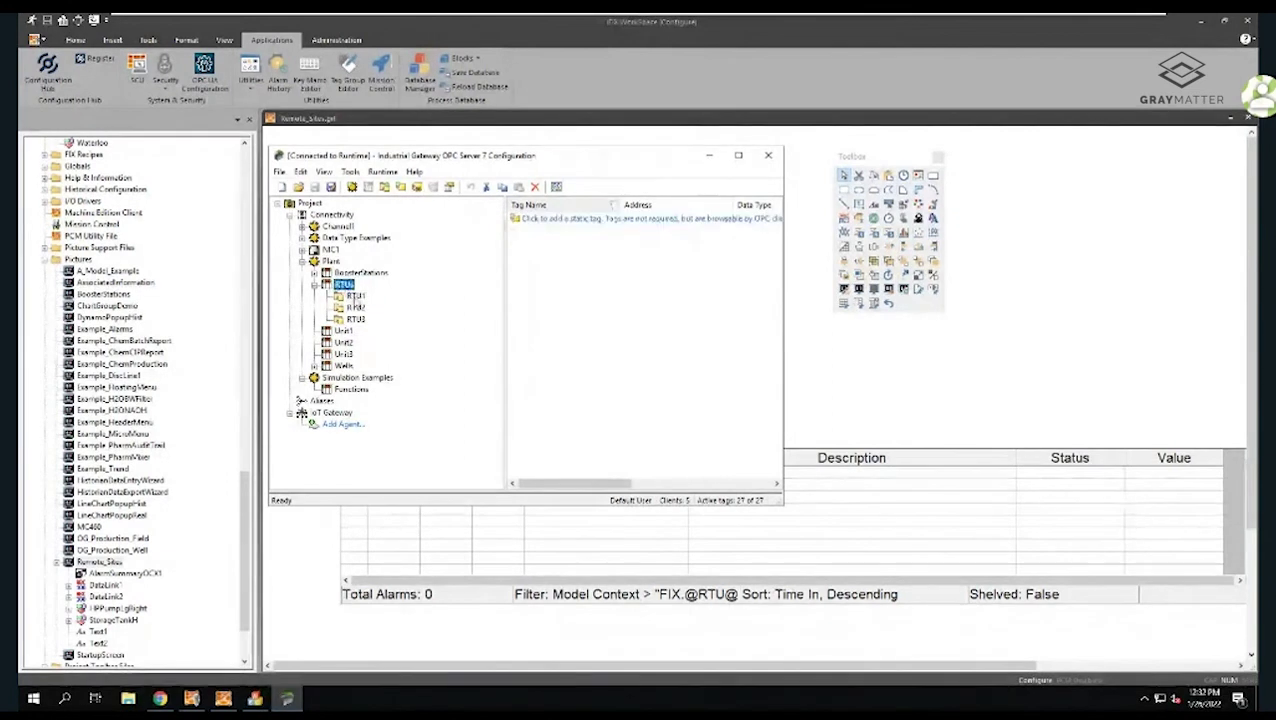
pyautogui.click(357, 296)
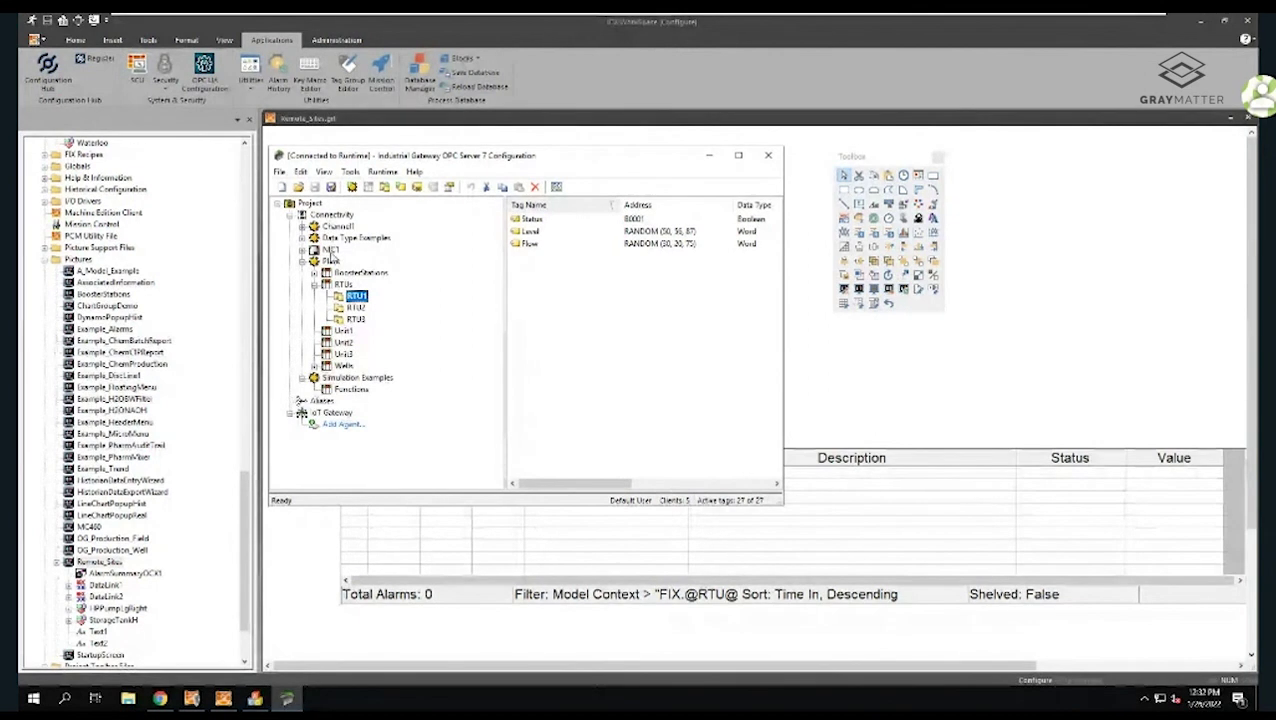
# Expand the NIC1 channel down to its Global group and inspect the Global and C100_Run_Counter tags
pyautogui.click(302, 249)
pyautogui.click(314, 261)
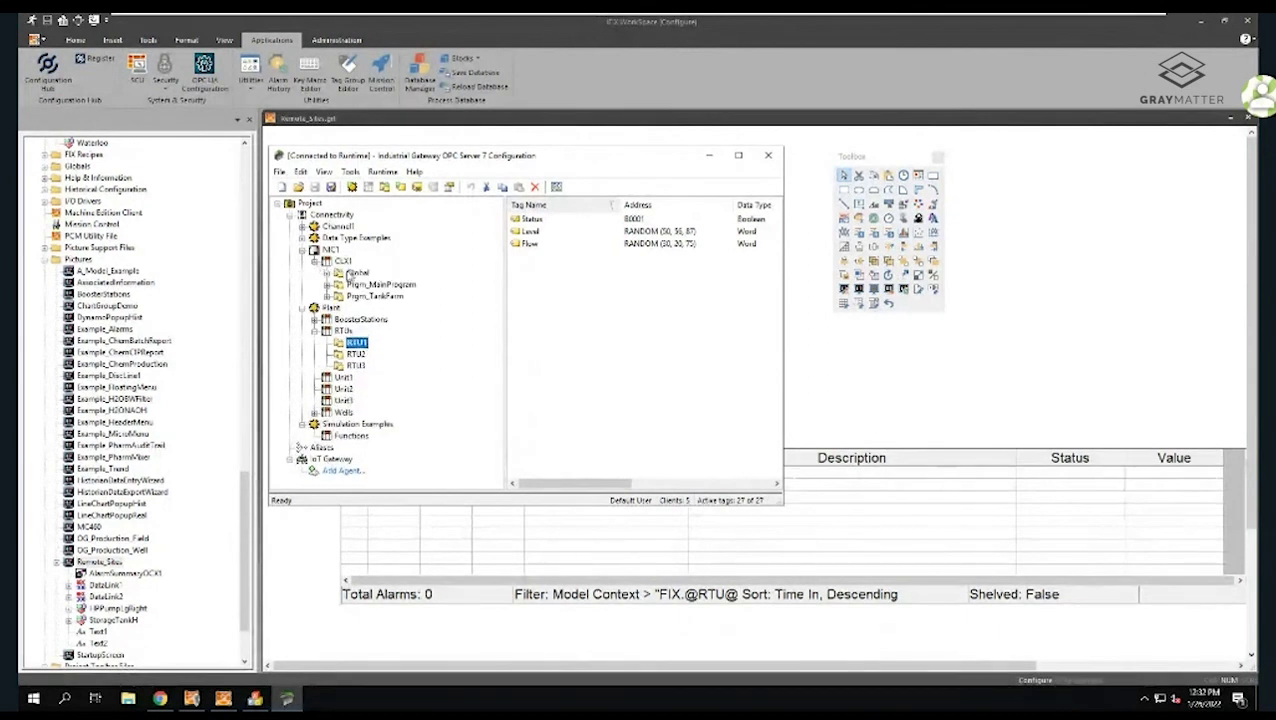
pyautogui.click(352, 272)
pyautogui.click(328, 273)
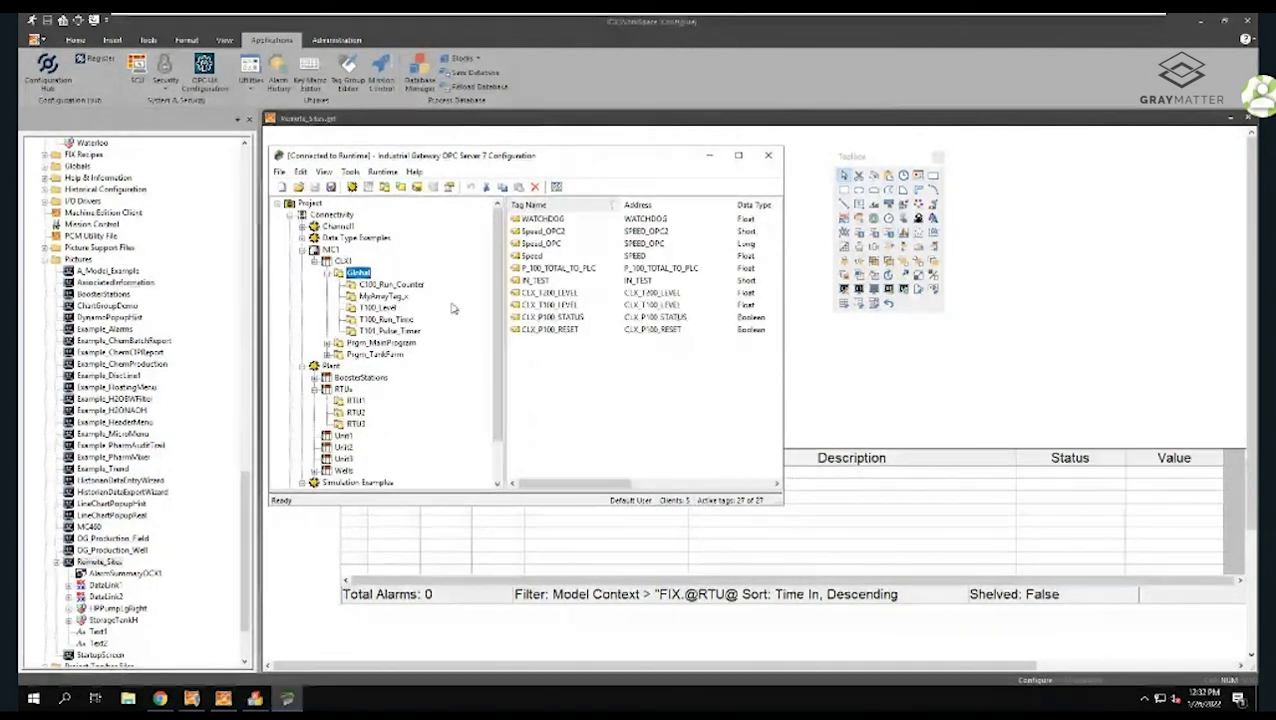
pyautogui.click(388, 284)
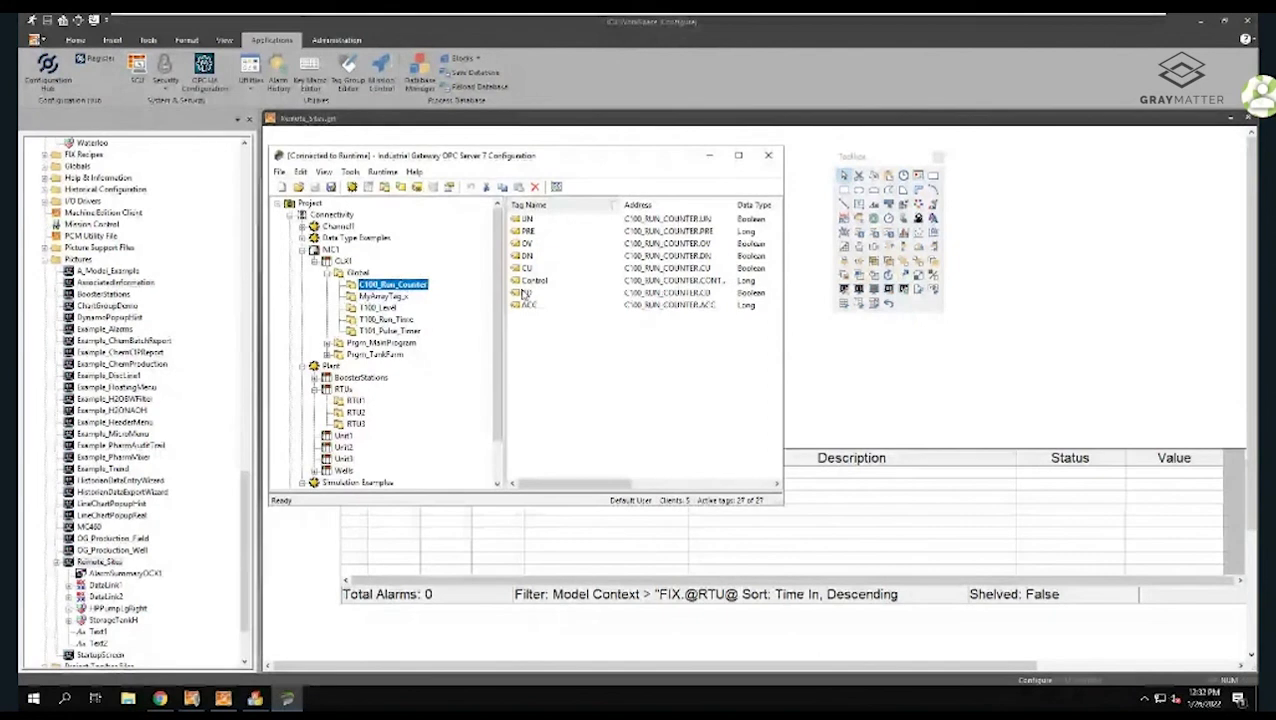
pyautogui.click(359, 273)
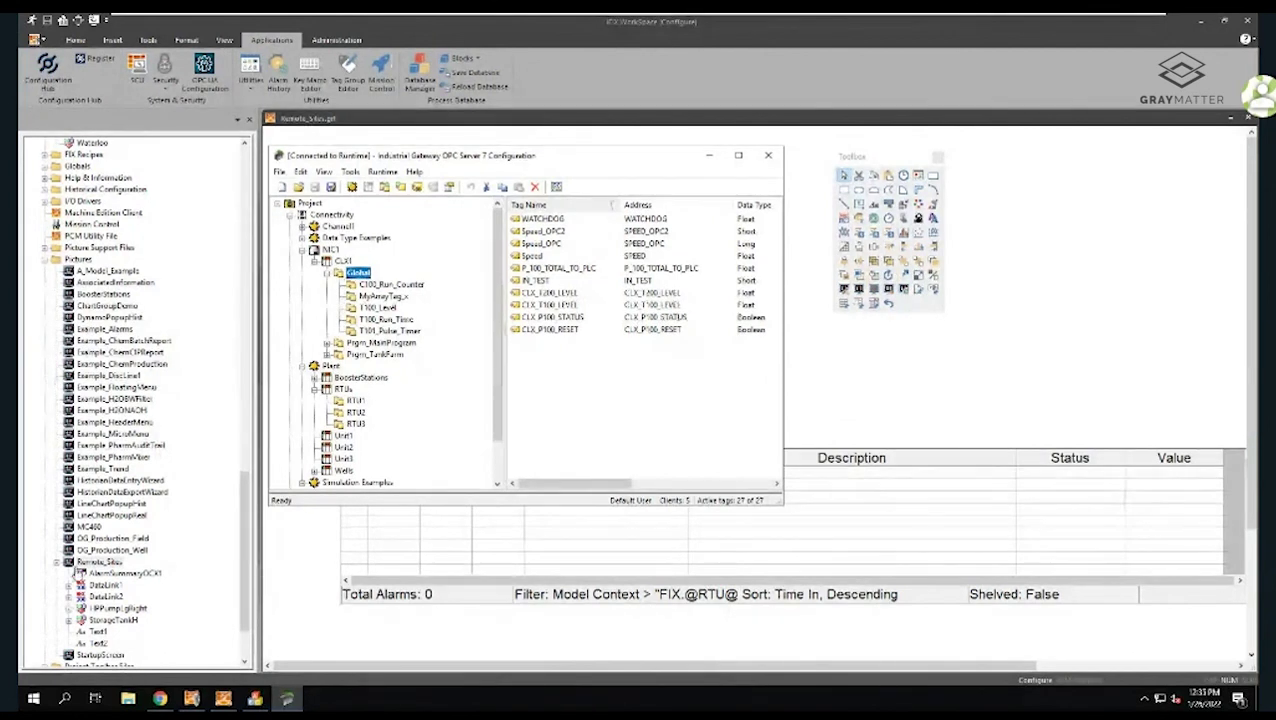
# Return to iFIX WorkSpace and collapse the Remote_Sites picture and the Dynamo Sets folder in the project tree
pyautogui.doubleClick(62, 564)
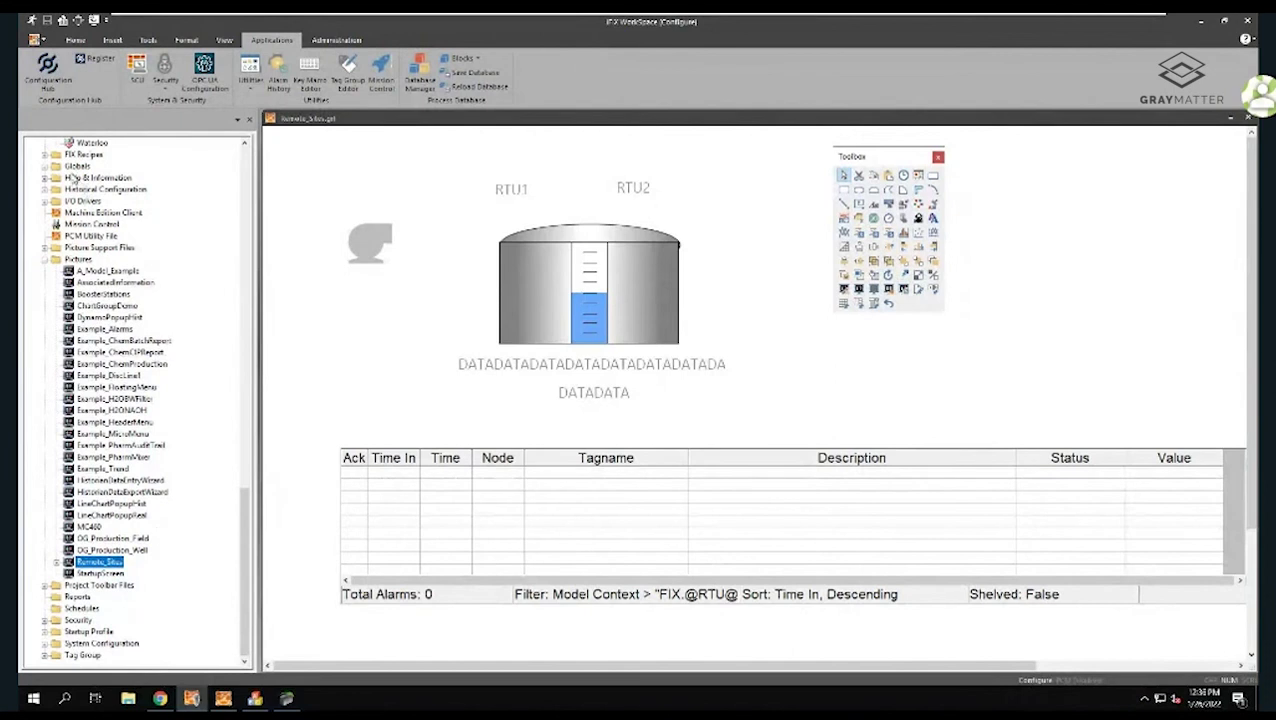
pyautogui.scroll(3, 110, 214)
pyautogui.scroll(20, 112, 214)
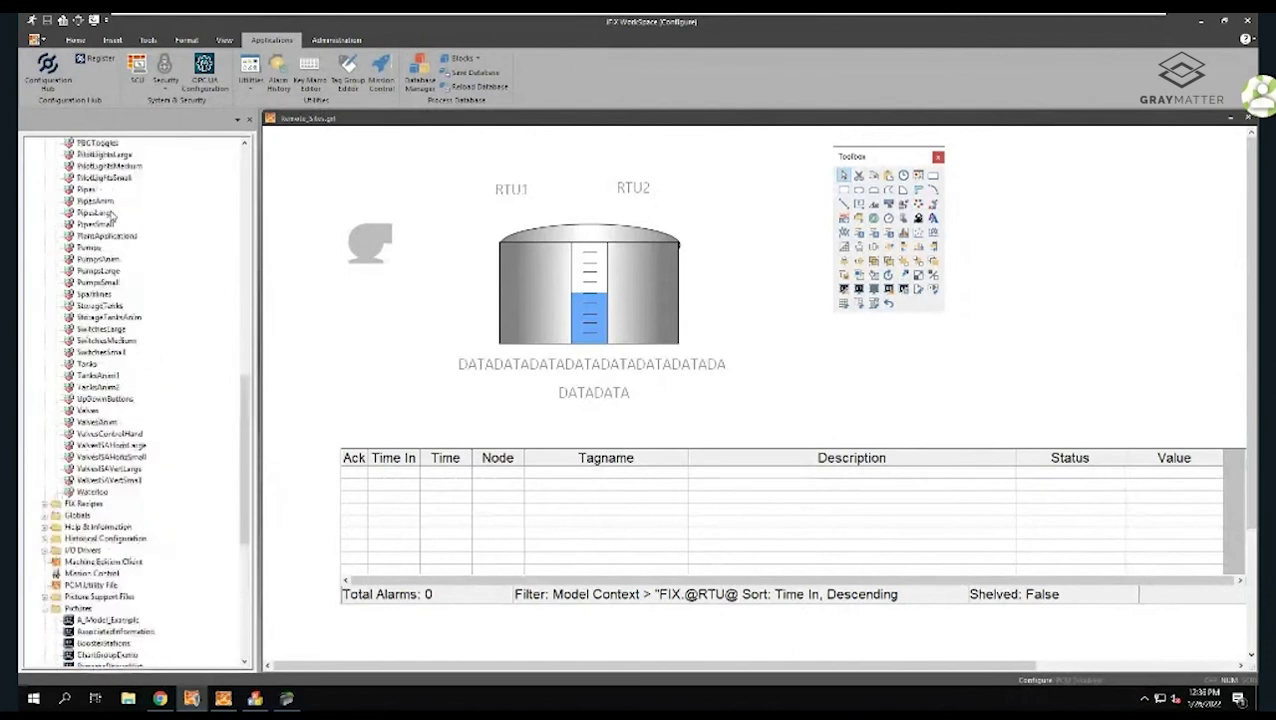
pyautogui.scroll(10, 112, 214)
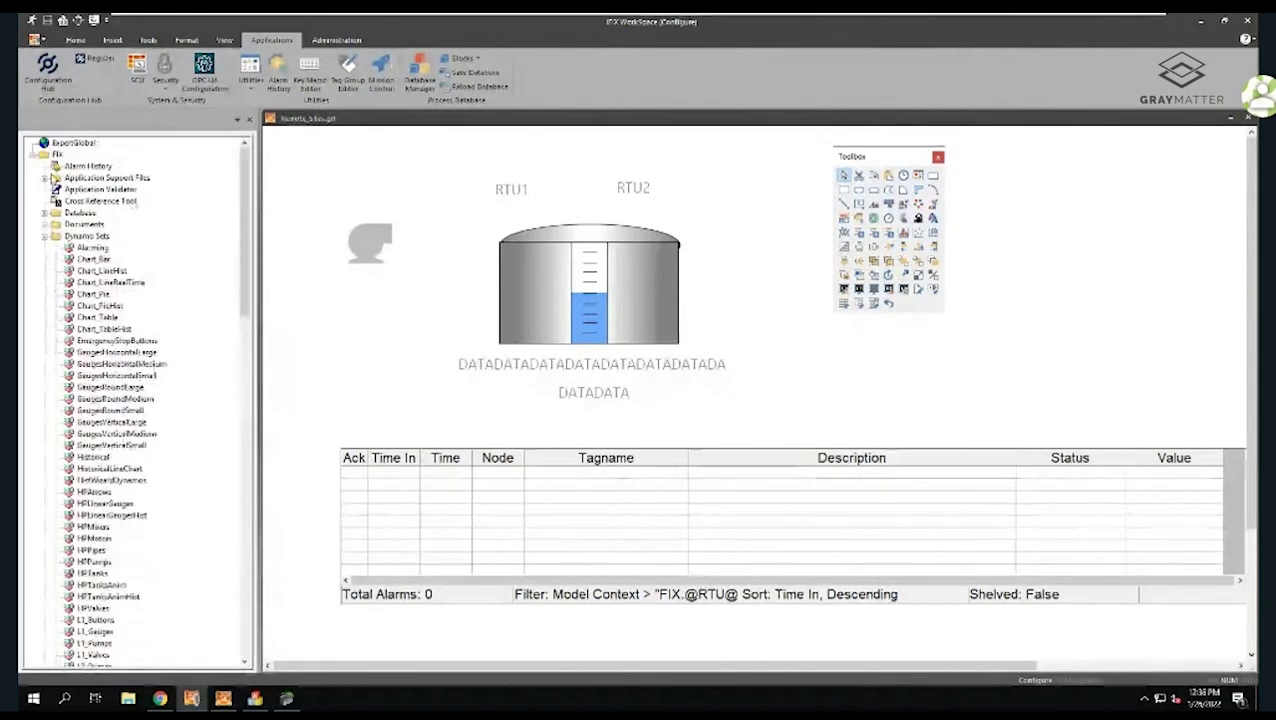
pyautogui.click(44, 236)
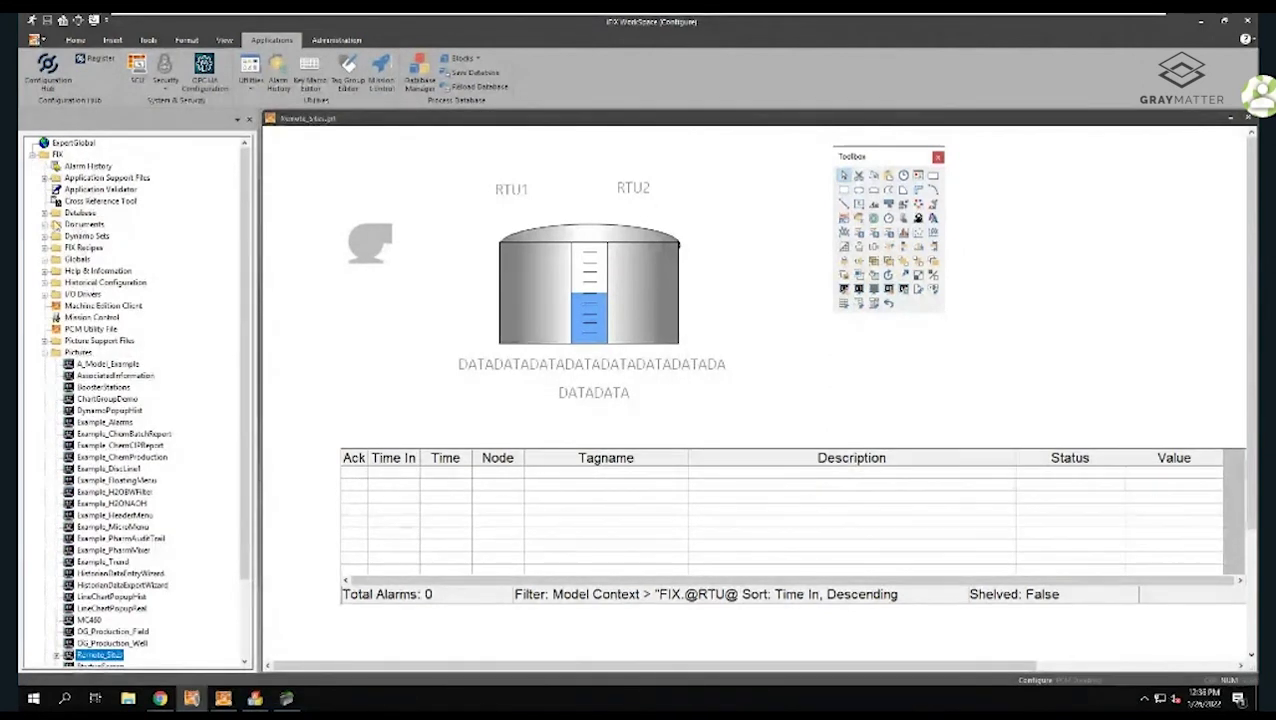
# Check the Documents folder, then expand Help & Information and select Electronic Books
pyautogui.click(44, 224)
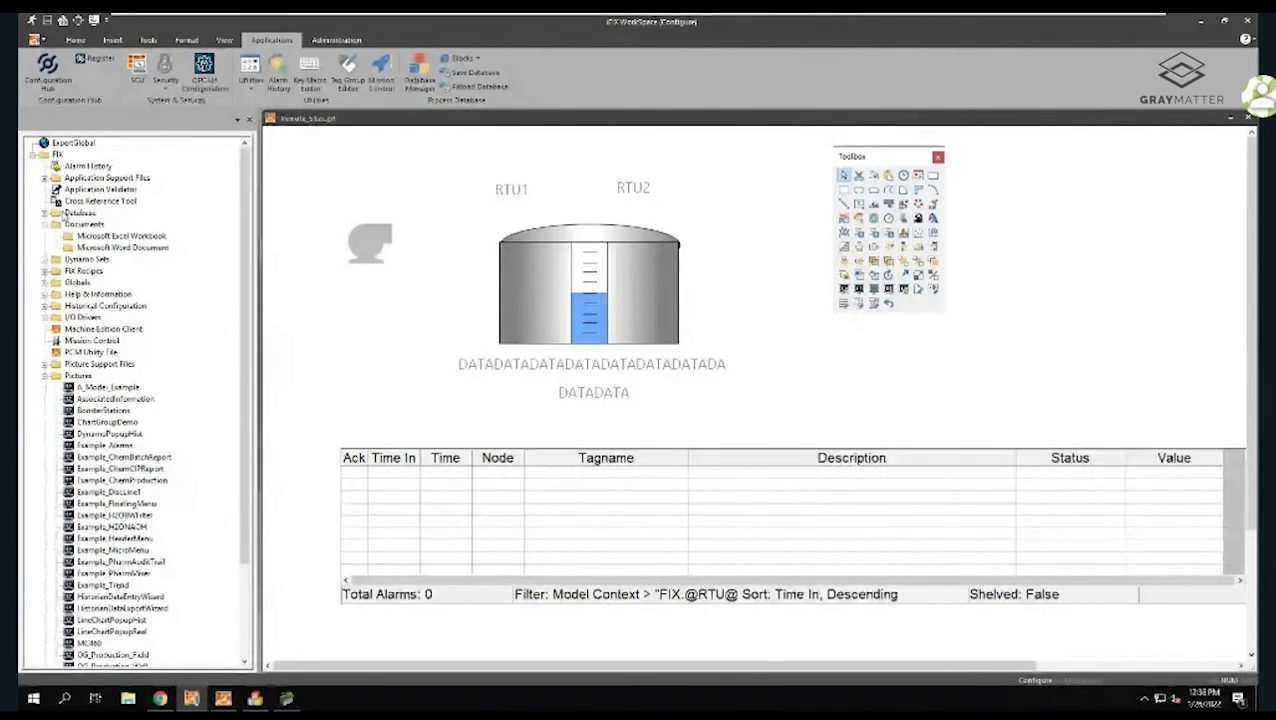
pyautogui.click(45, 225)
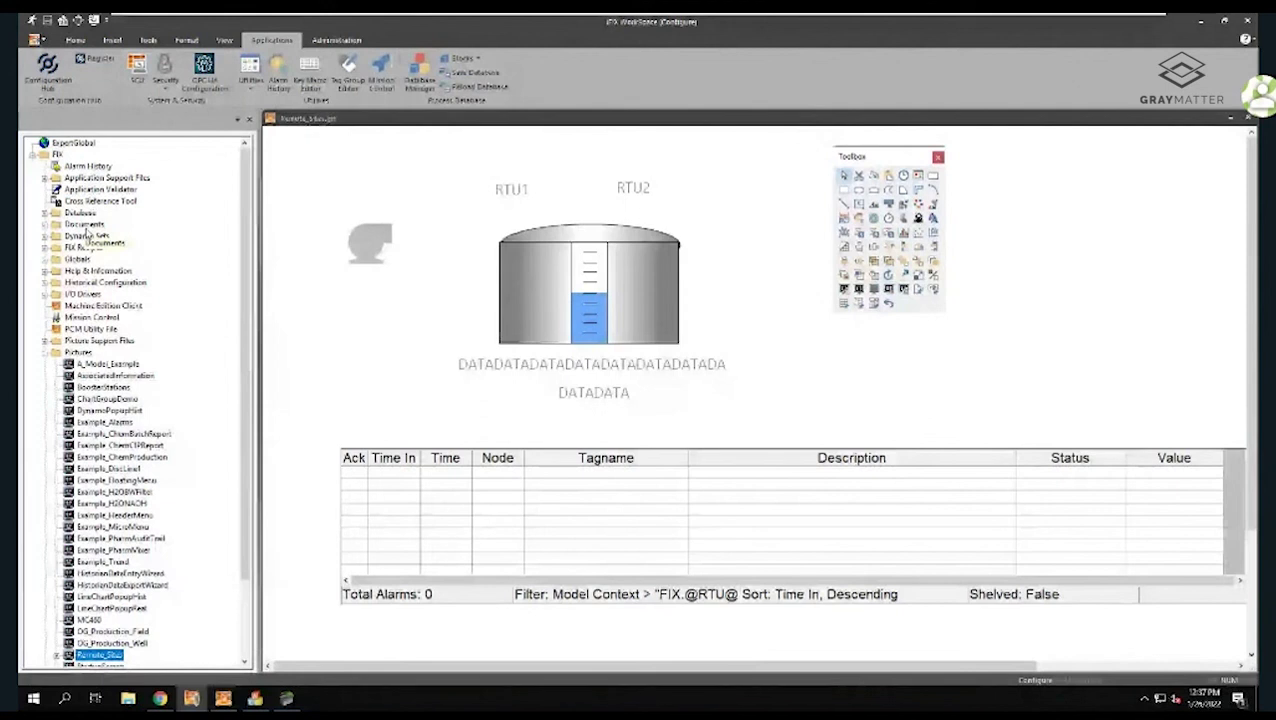
pyautogui.doubleClick(98, 271)
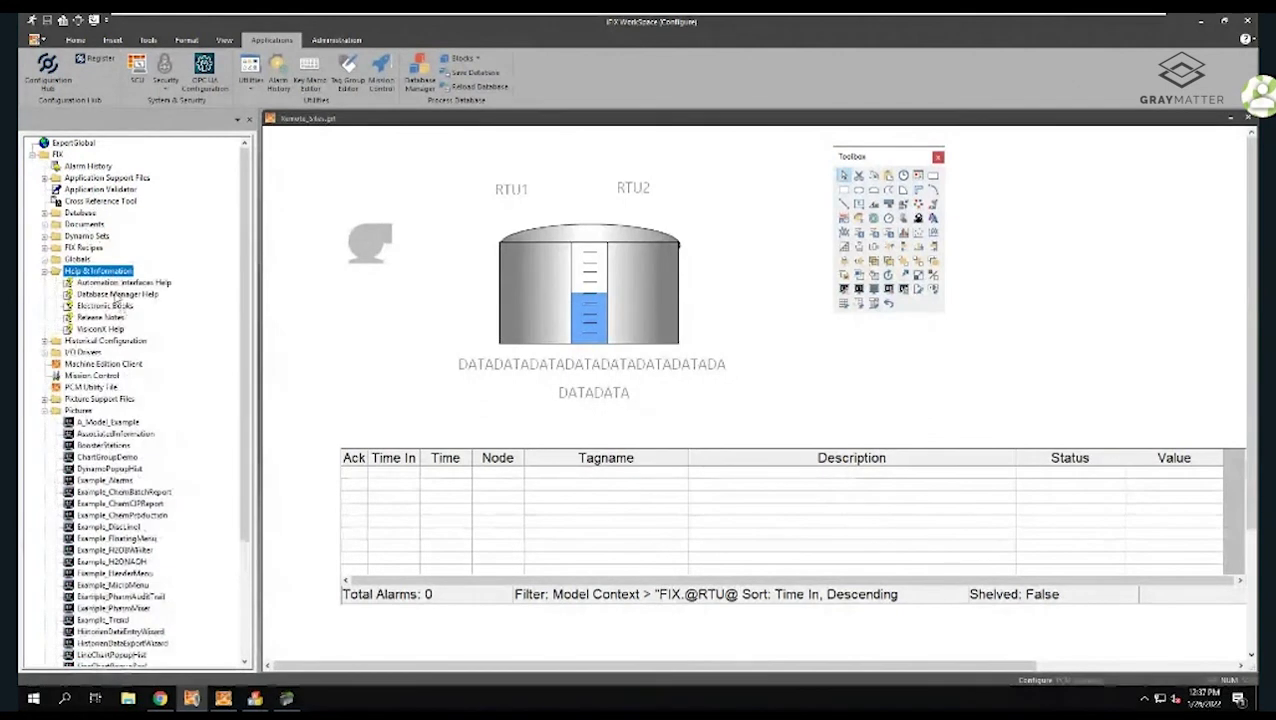
pyautogui.click(105, 306)
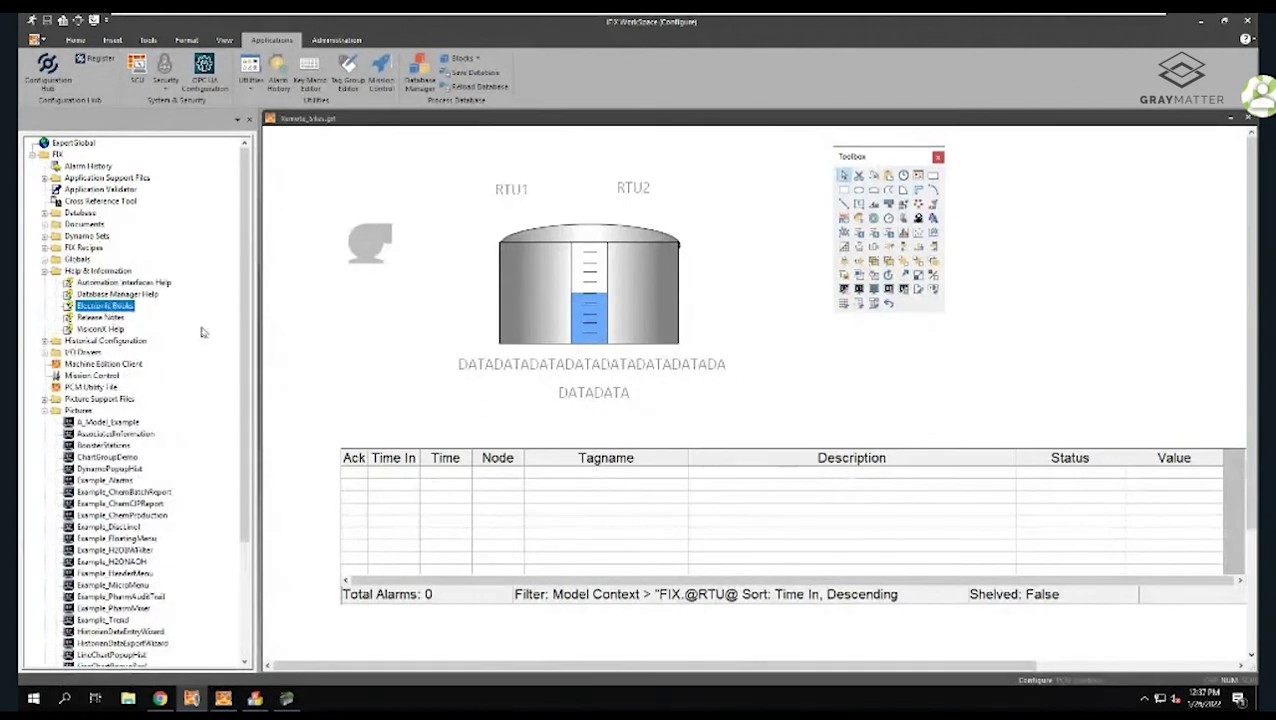